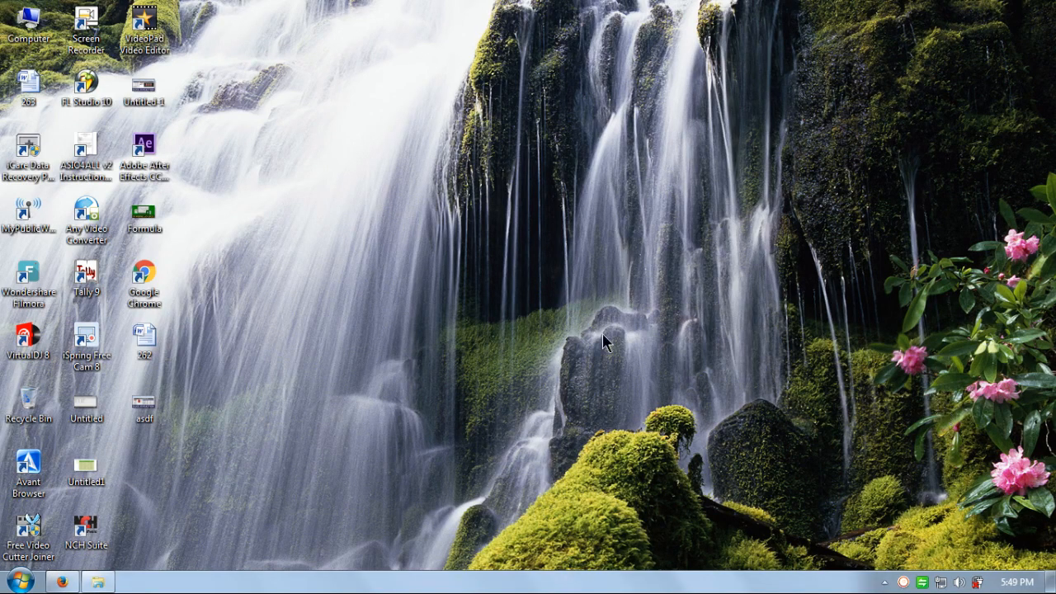
Step: Launch Microsoft Office Excel 2007 from the Start menu and maximize its window
{"action": "left_click", "coordinate": [19, 581]}
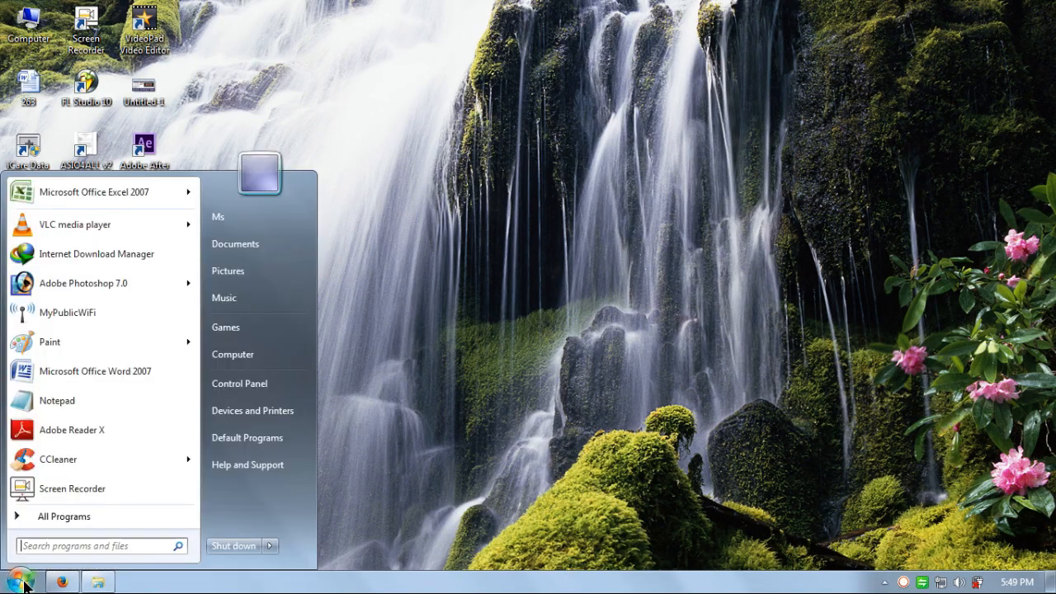
{"action": "left_click", "coordinate": [111, 189]}
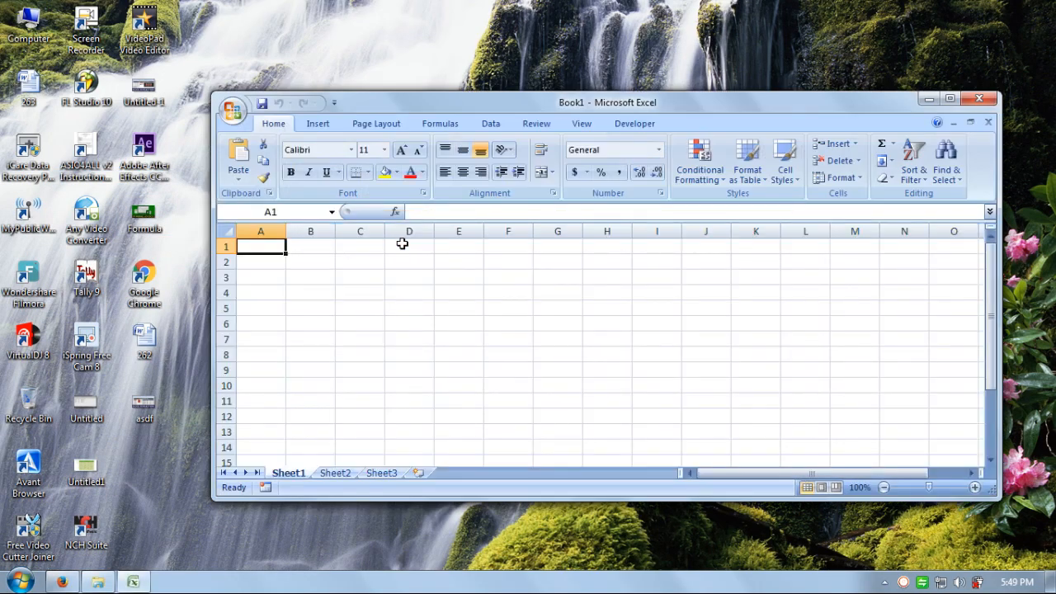
{"action": "left_click", "coordinate": [950, 98]}
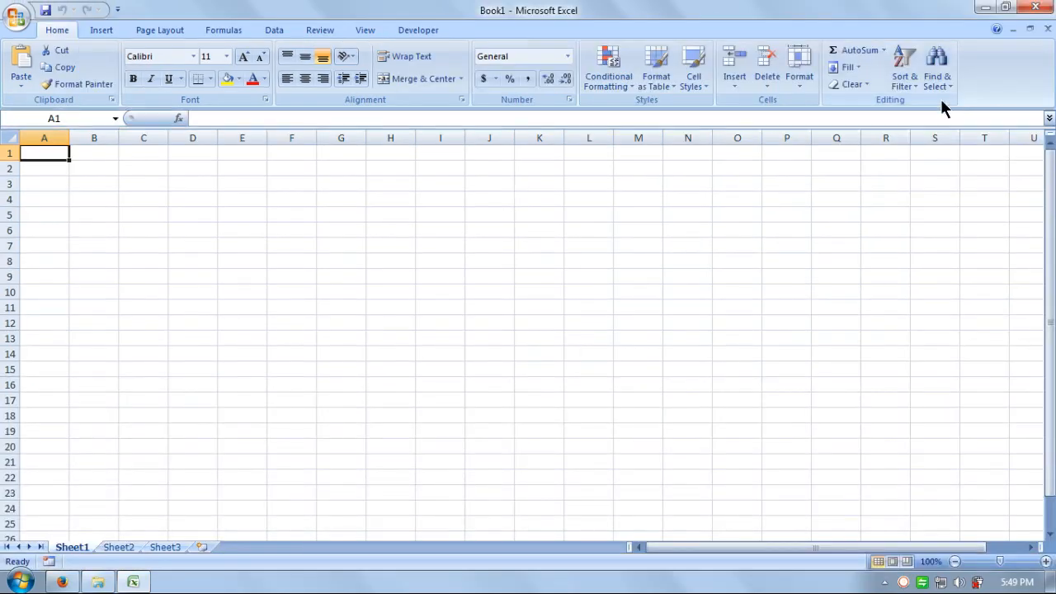
Step: Enter the headings S.No., Invoice Date and invoice Number in B5:D5
{"action": "left_click", "coordinate": [73, 215]}
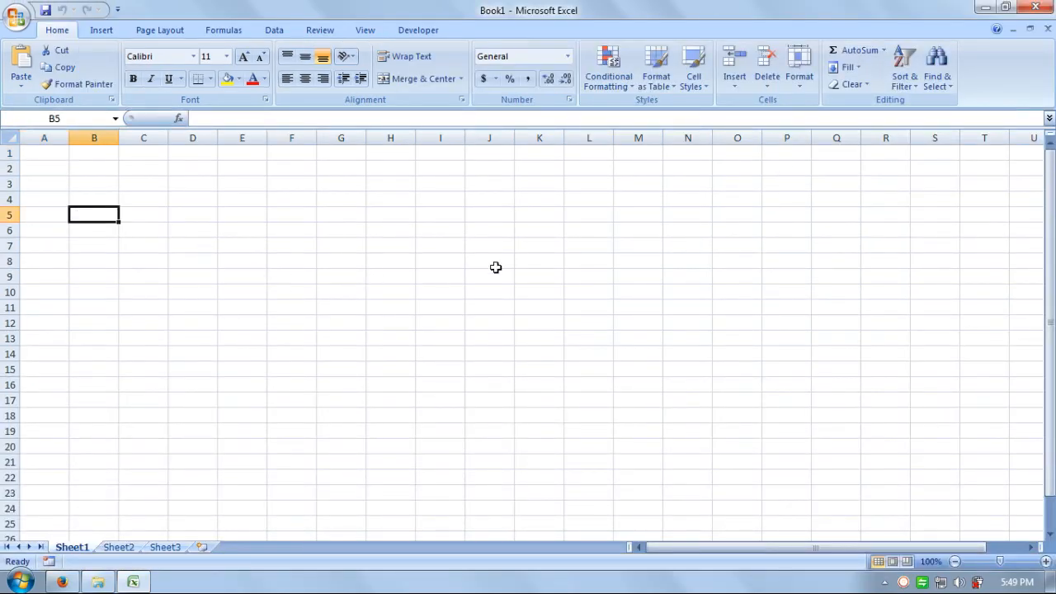
{"action": "type", "text": "Sn"}
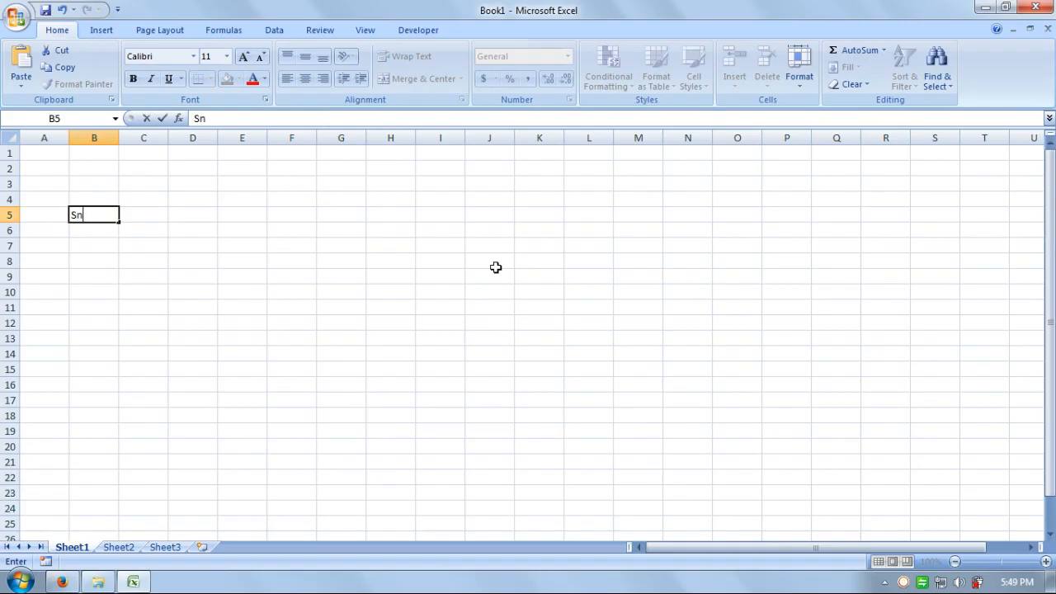
{"action": "key", "text": "BackSpace"}
{"action": "type", "text": ".No."}
{"action": "key", "text": "Tab"}
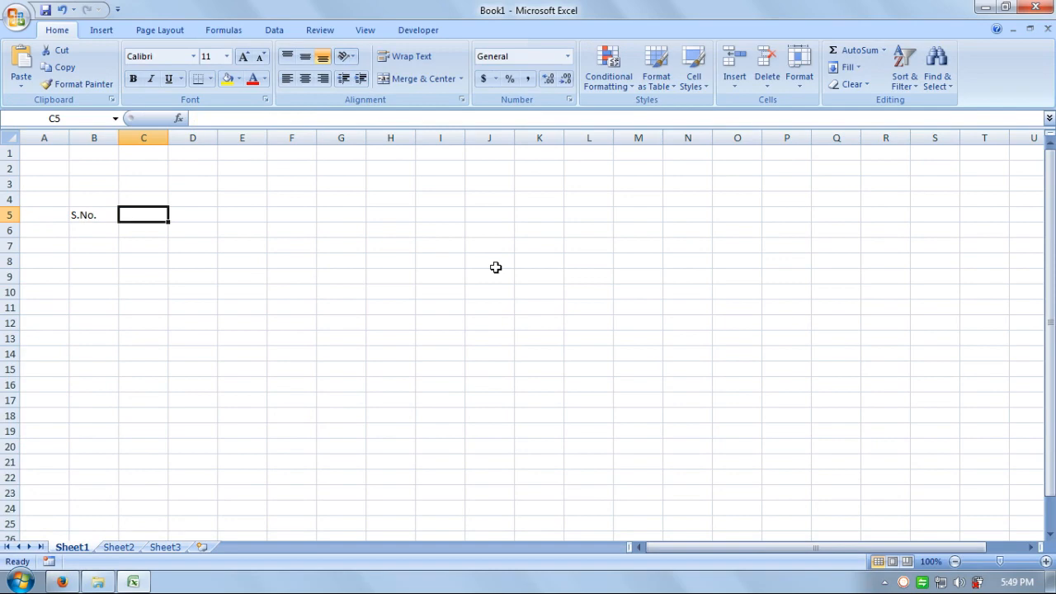
{"action": "type", "text": "Invo"}
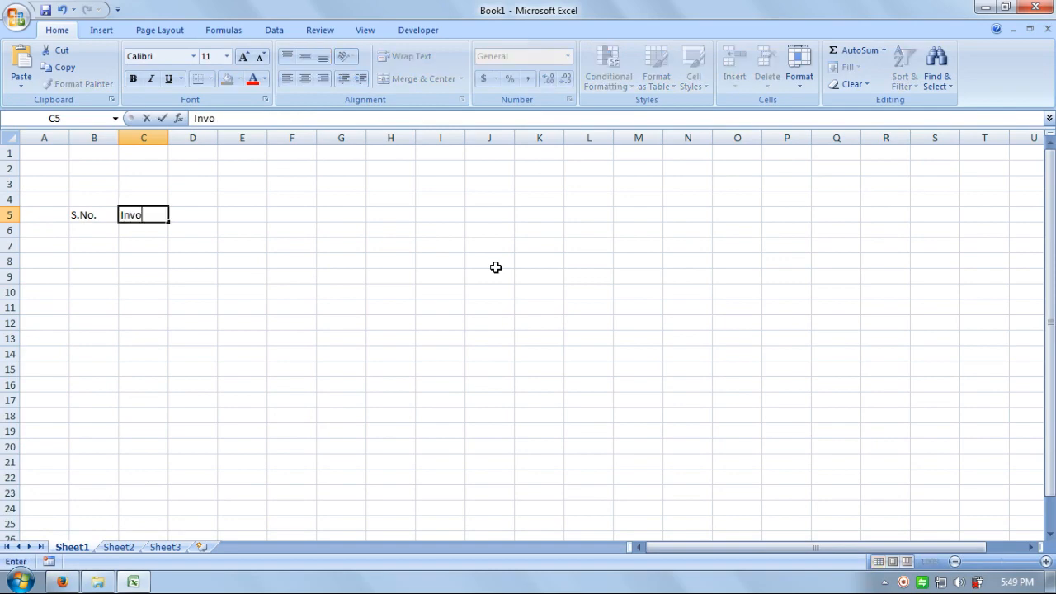
{"action": "key", "text": "BackSpace"}
{"action": "type", "text": "i"}
{"action": "key", "text": "BackSpace"}
{"action": "type", "text": "oice Date"}
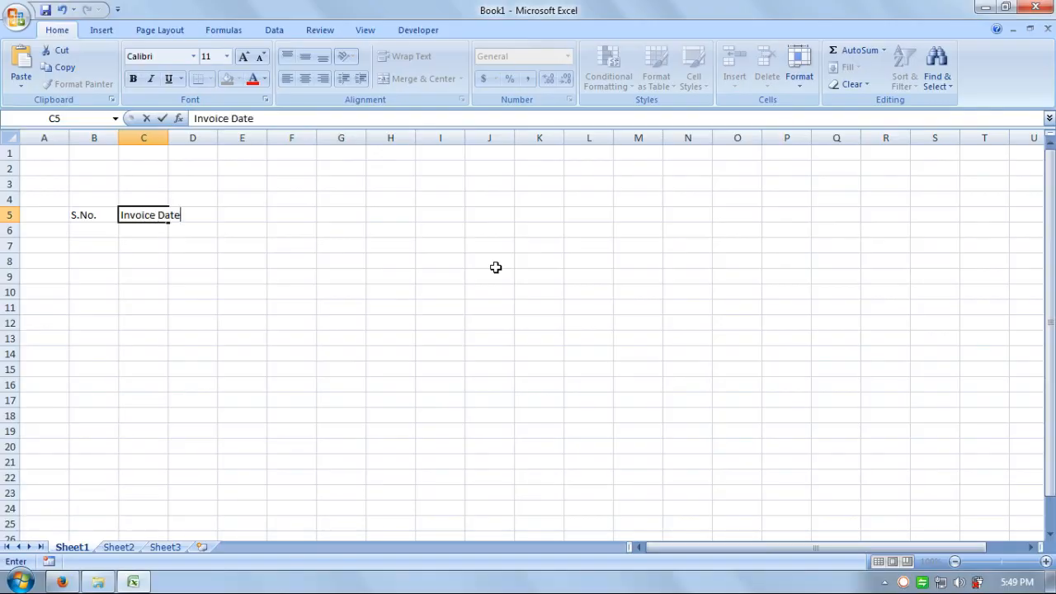
{"action": "key", "text": "Tab"}
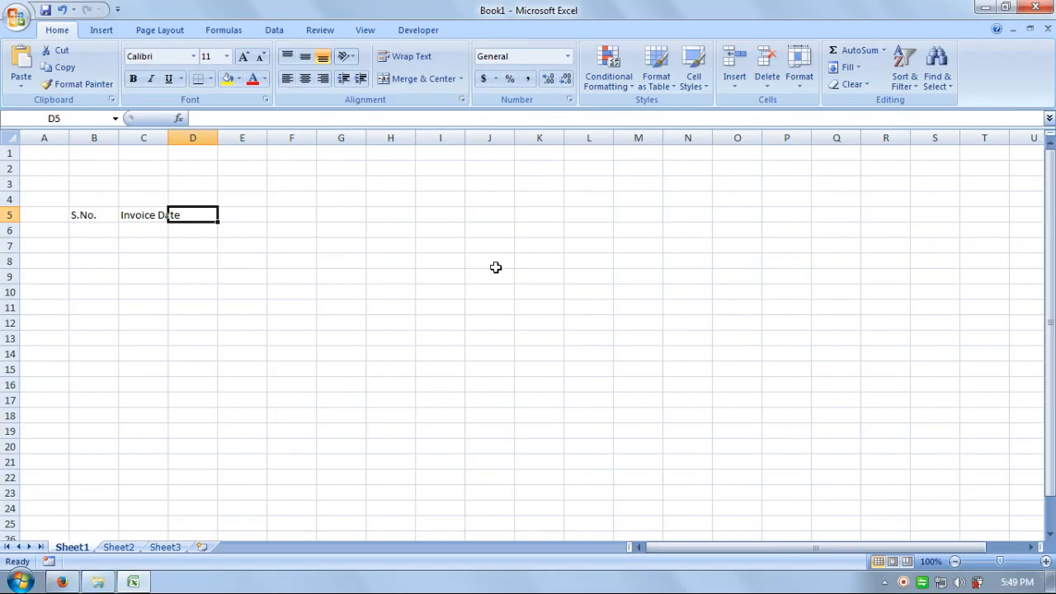
{"action": "type", "text": "invoic"}
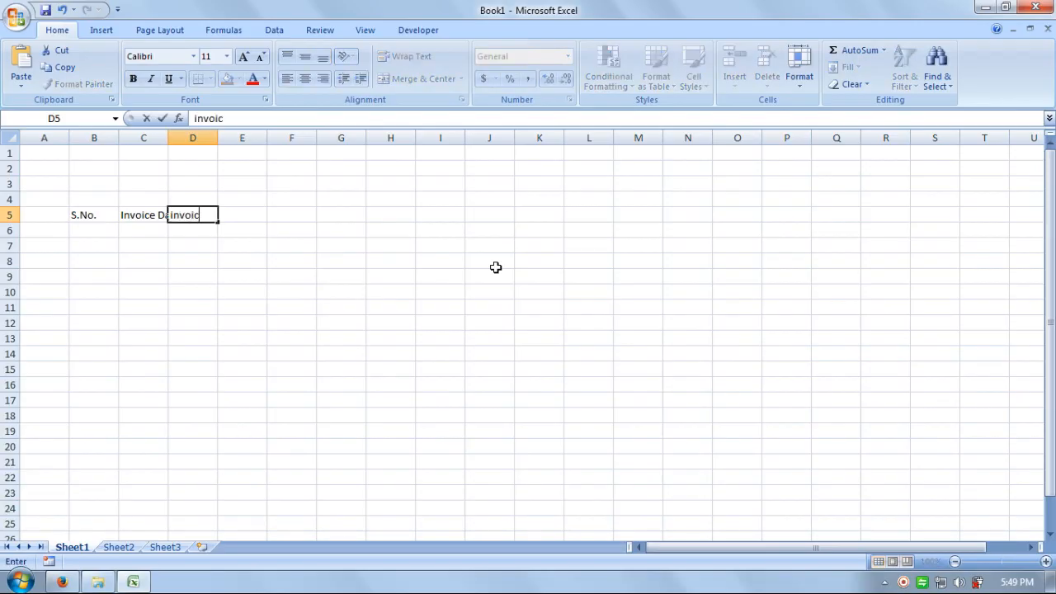
{"action": "type", "text": "e Number"}
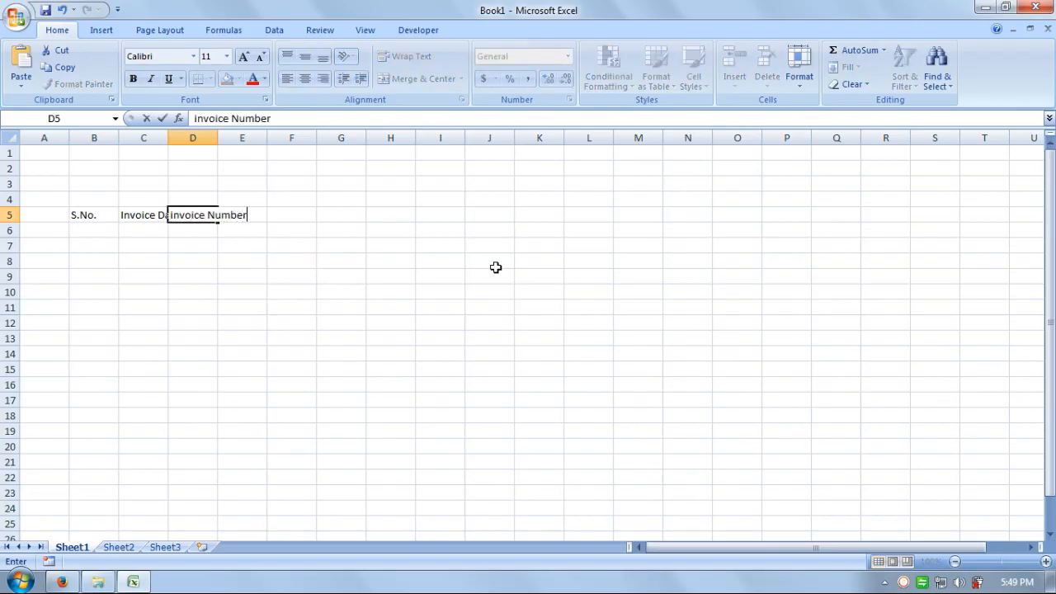
{"action": "key", "text": "Tab"}
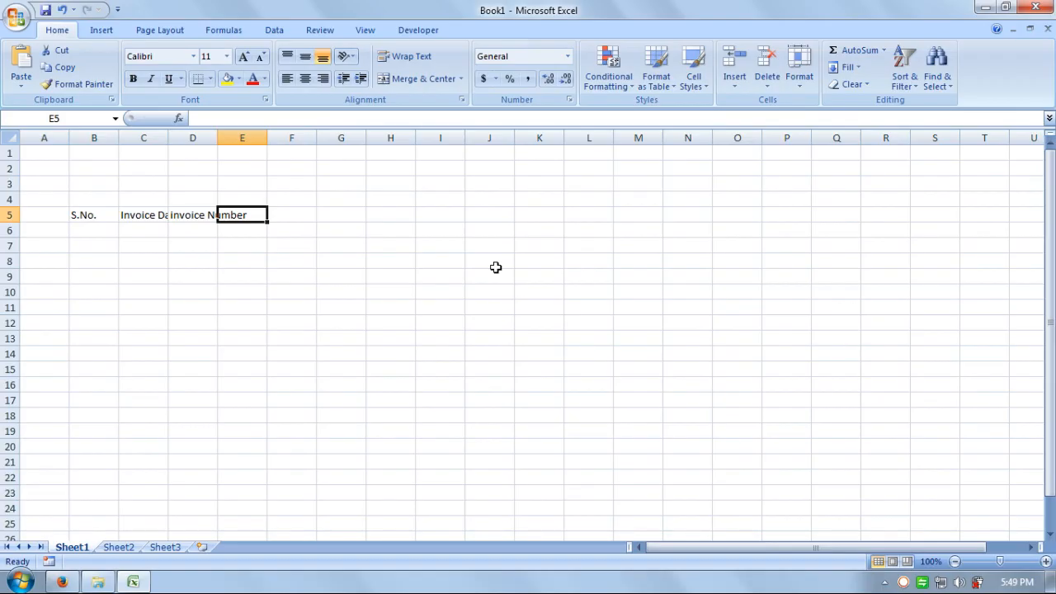
Step: Continue row 5 with customer Name, Contacts No., TotalAmount and Recieved Amount in E5:H5
{"action": "type", "text": "c"}
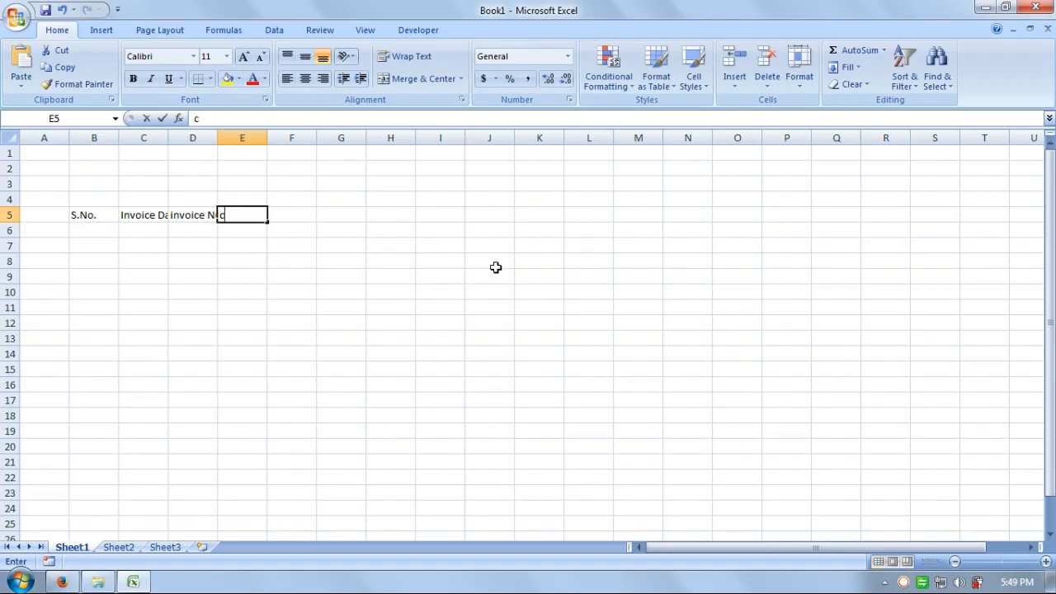
{"action": "type", "text": "ustomer Name"}
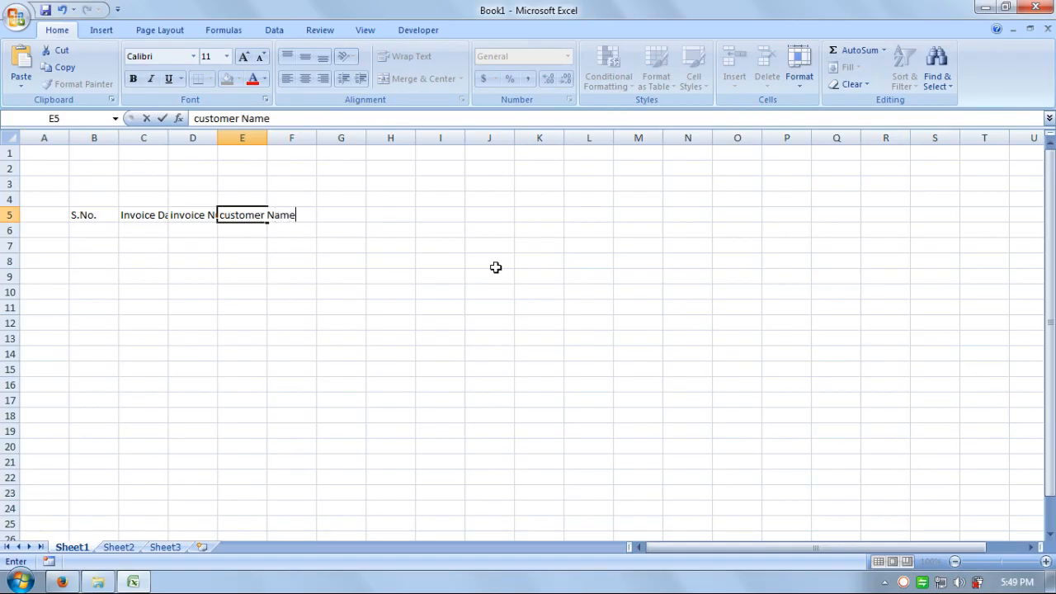
{"action": "key", "text": "Tab"}
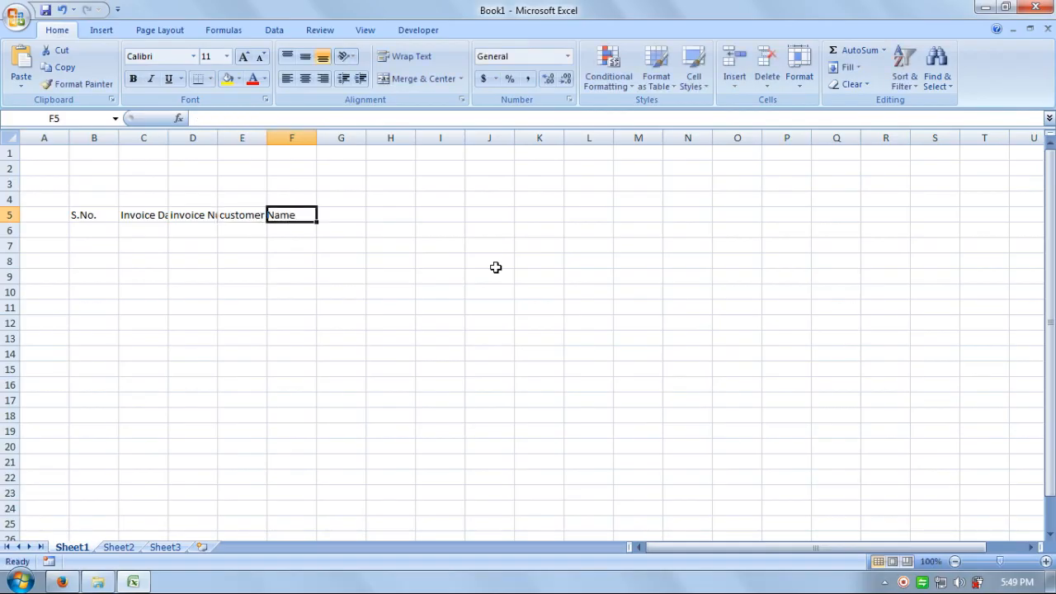
{"action": "type", "text": "Co"}
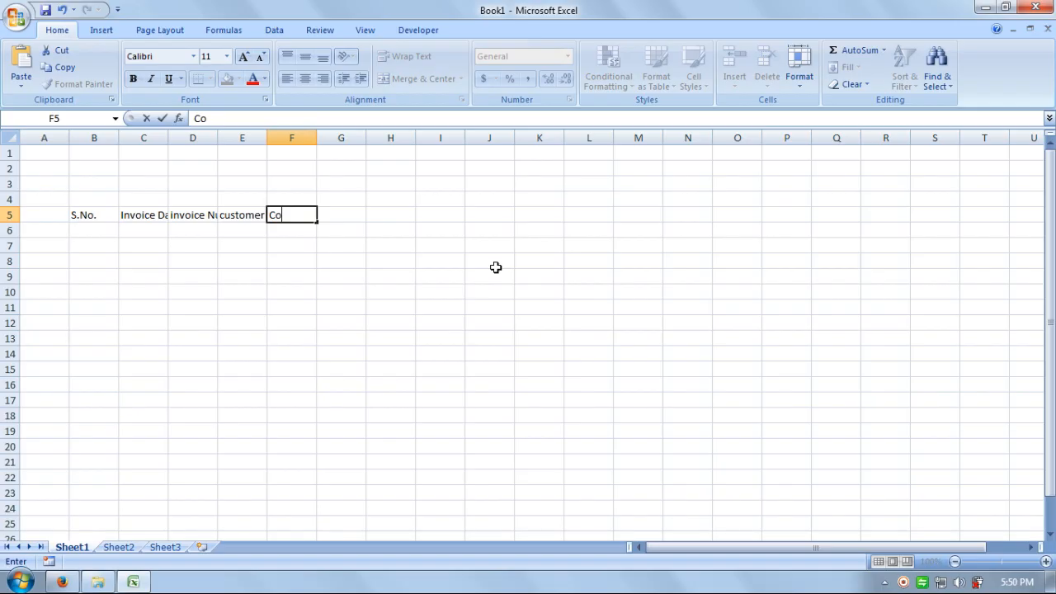
{"action": "type", "text": "ntacts No."}
{"action": "key", "text": "Tab"}
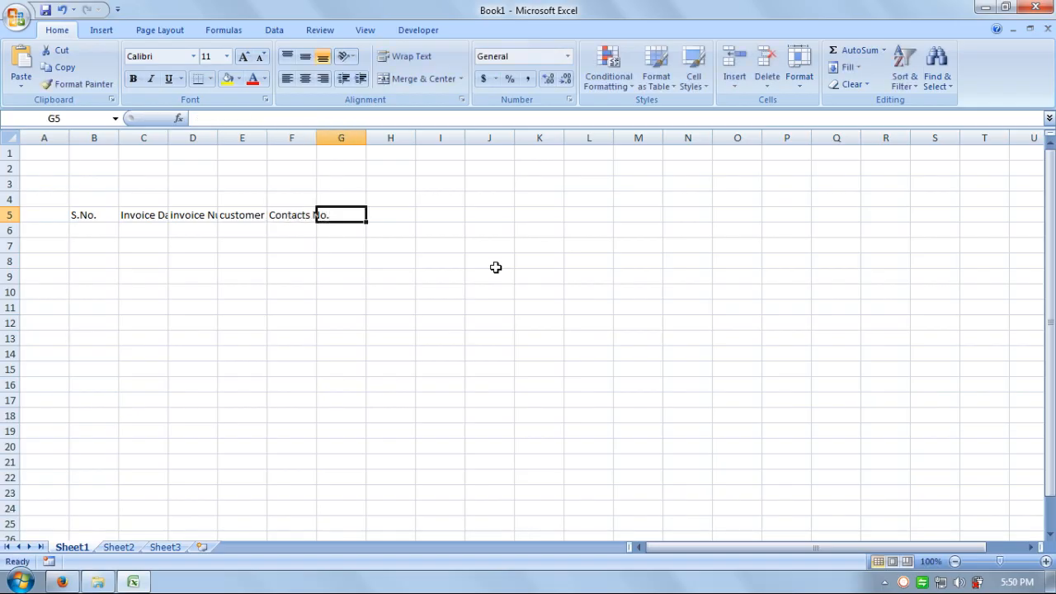
{"action": "type", "text": "To"}
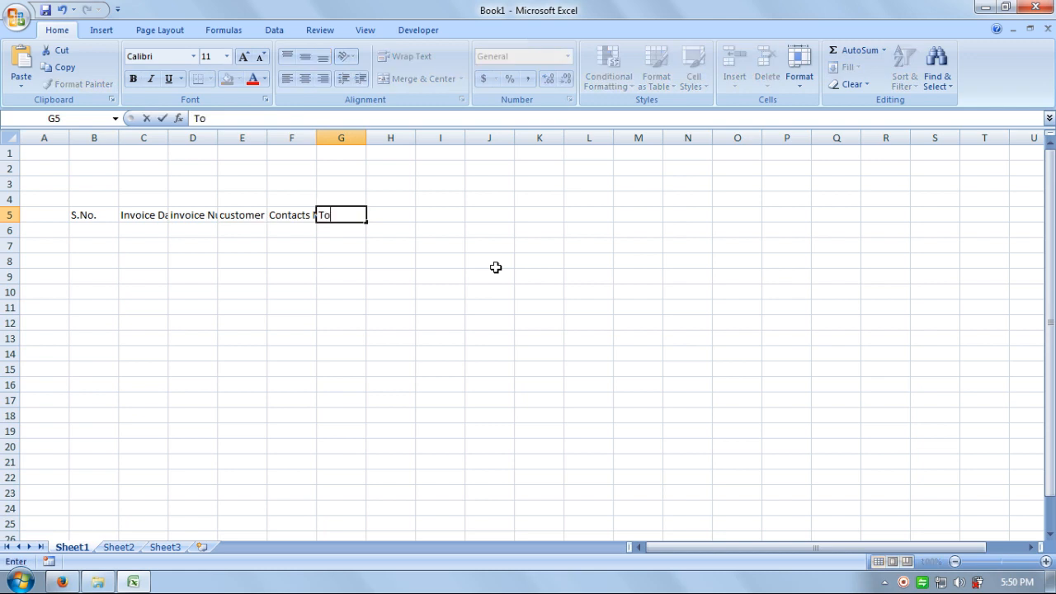
{"action": "type", "text": "talAmount"}
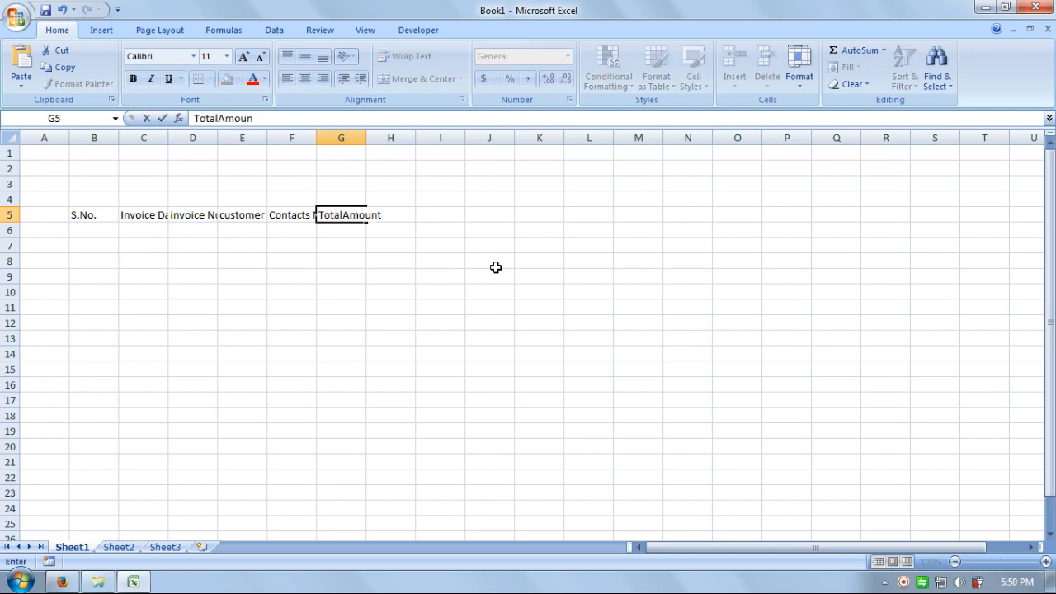
{"action": "key", "text": "Tab"}
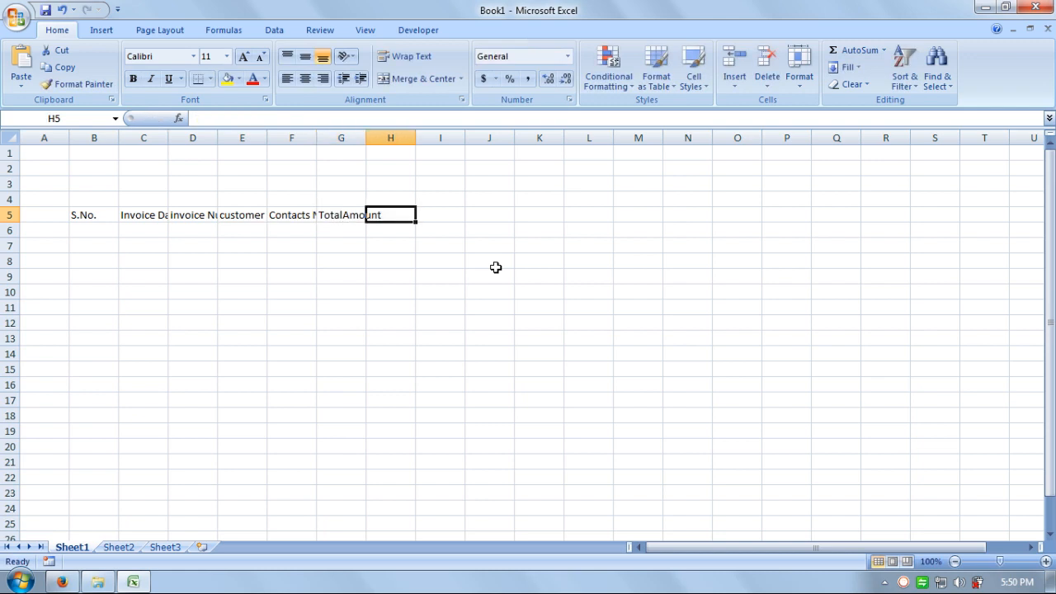
{"action": "type", "text": "Re"}
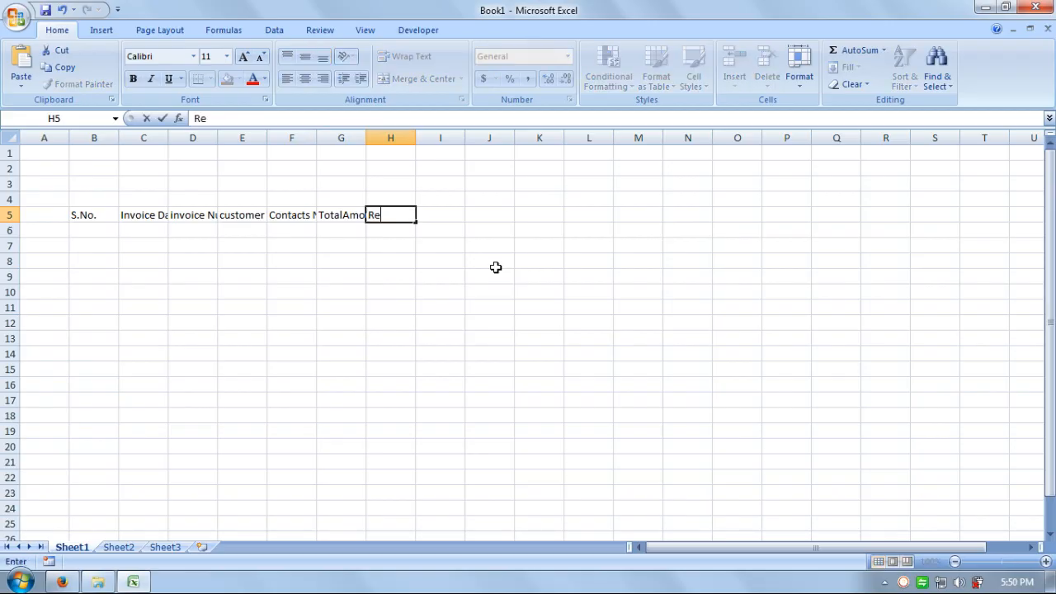
{"action": "type", "text": "cieved Amount"}
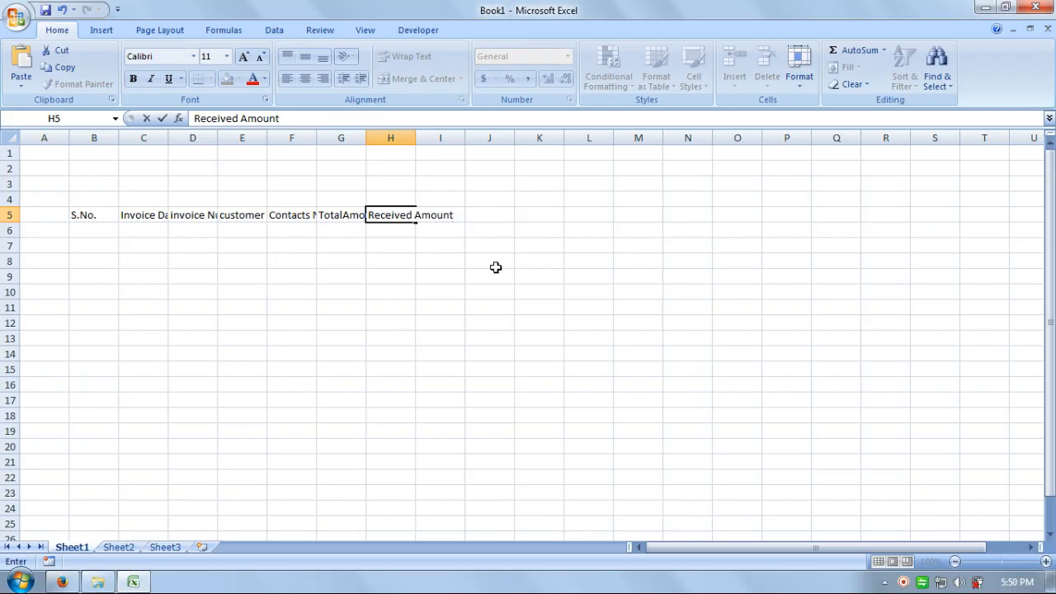
{"action": "key", "text": "Return"}
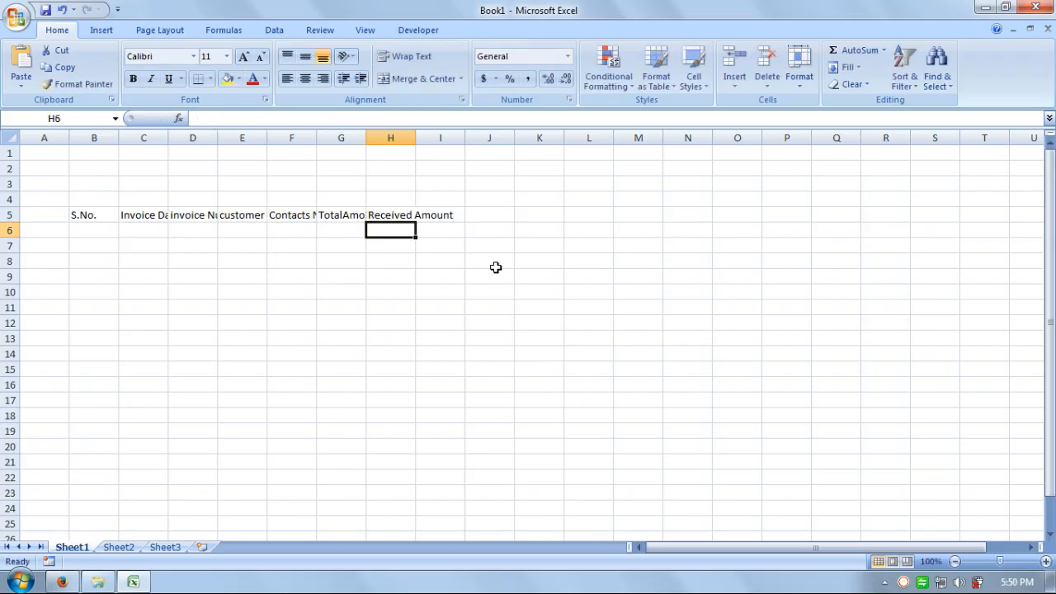
Step: Split the TotalAmount heading into Total in G5 and Amount in G6
{"action": "key", "text": "Left"}
{"action": "key", "text": "Up"}
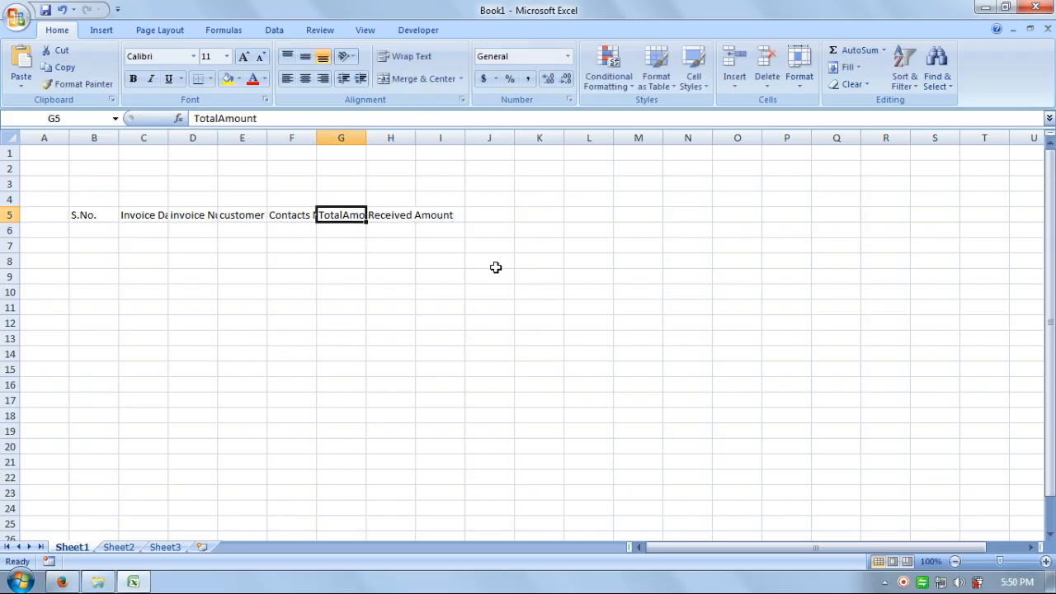
{"action": "key", "text": "F2"}
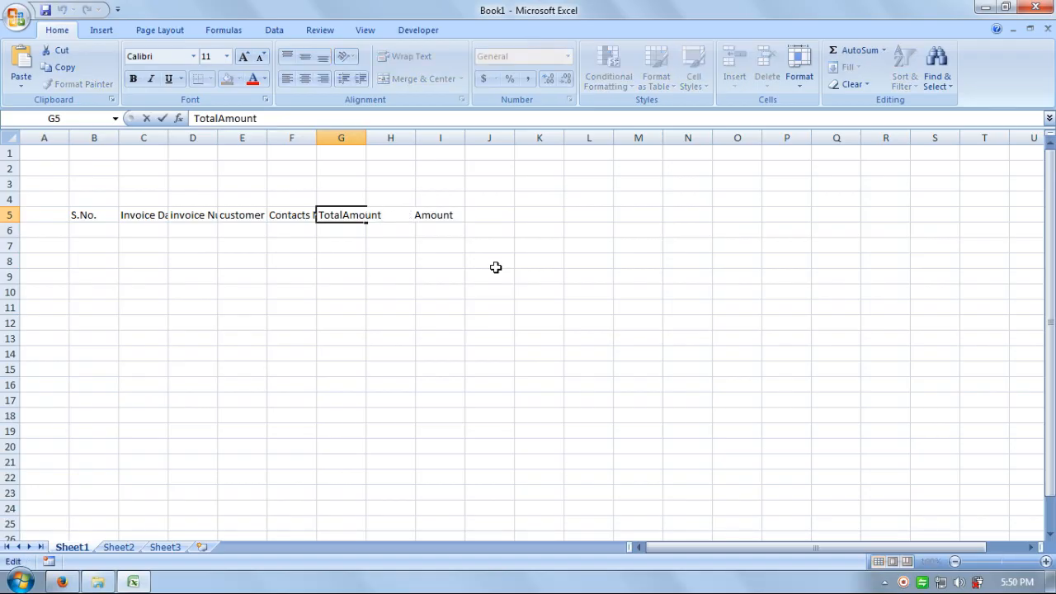
{"action": "key", "text": "shift+Home"}
{"action": "key", "text": "shift+Right"}
{"action": "key", "text": "shift+Right"}
{"action": "key", "text": "shift+Right"}
{"action": "key", "text": "shift+Right"}
{"action": "key", "text": "shift+Right"}
{"action": "key", "text": "shift+Right"}
{"action": "key", "text": "ctrl+x"}
{"action": "key", "text": "Return"}
{"action": "key", "text": "ctrl+v"}
Step: Split the Received Amount heading into Received in H5 and Amount in H6
{"action": "key", "text": "Right"}
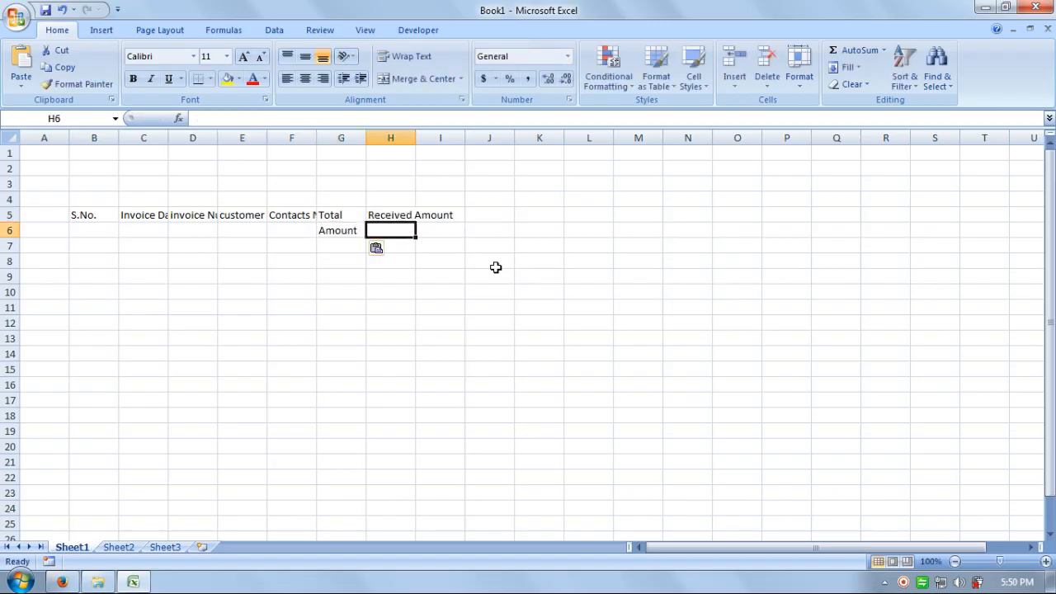
{"action": "key", "text": "Up"}
{"action": "key", "text": "F2"}
{"action": "key", "text": "ctrl+shift+Left"}
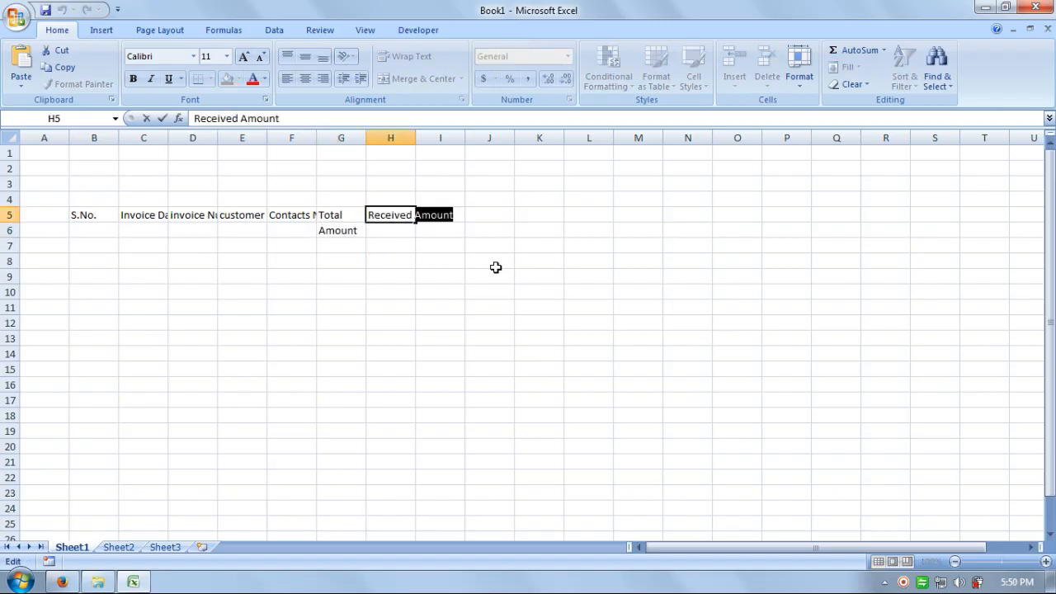
{"action": "key", "text": "ctrl+x"}
{"action": "key", "text": "Return"}
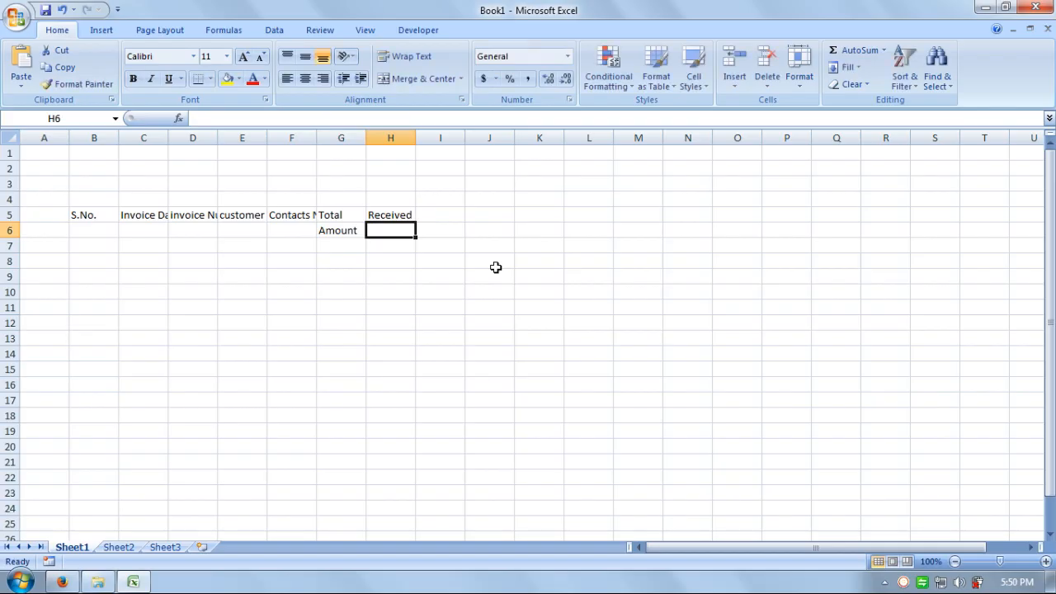
{"action": "key", "text": "ctrl+v"}
Step: Enter the two-row heading Total / Installment in I5:I6
{"action": "key", "text": "Right"}
{"action": "key", "text": "Up"}
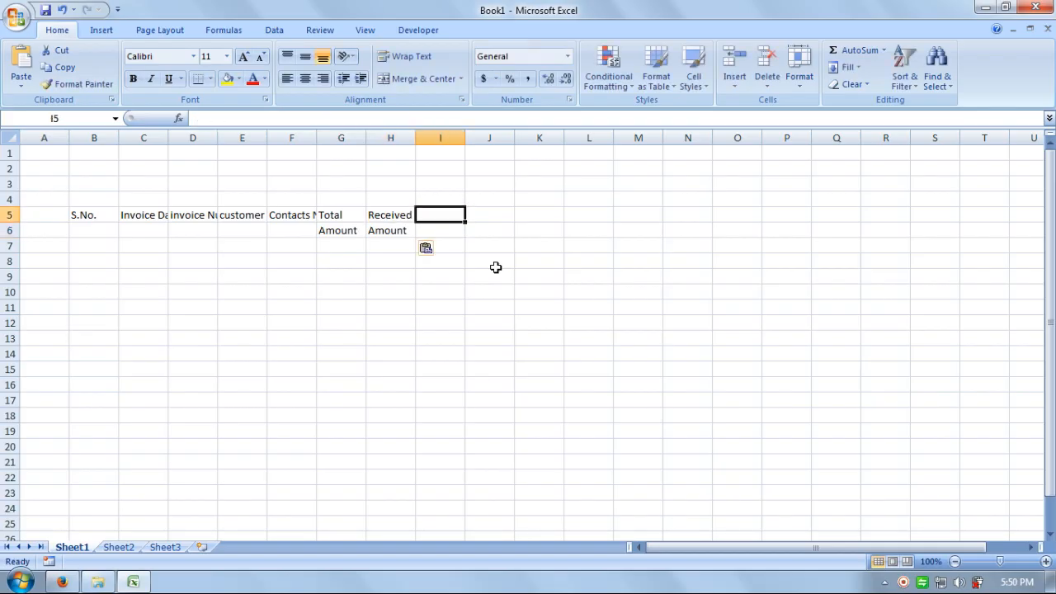
{"action": "type", "text": "Total"}
{"action": "key", "text": "Return"}
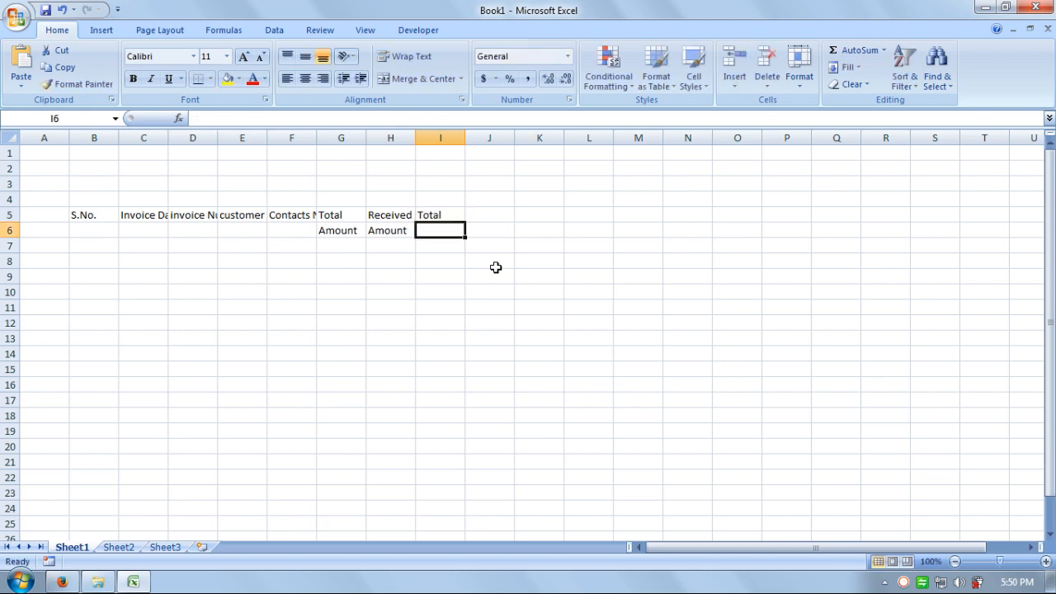
{"action": "type", "text": "Install"}
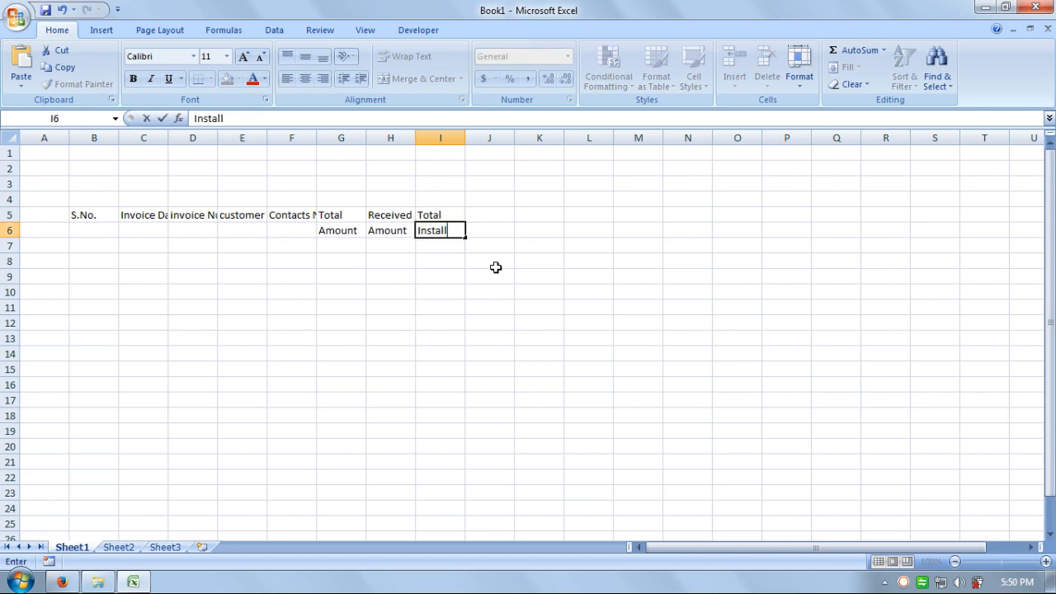
{"action": "type", "text": "ment"}
{"action": "key", "text": "Return"}
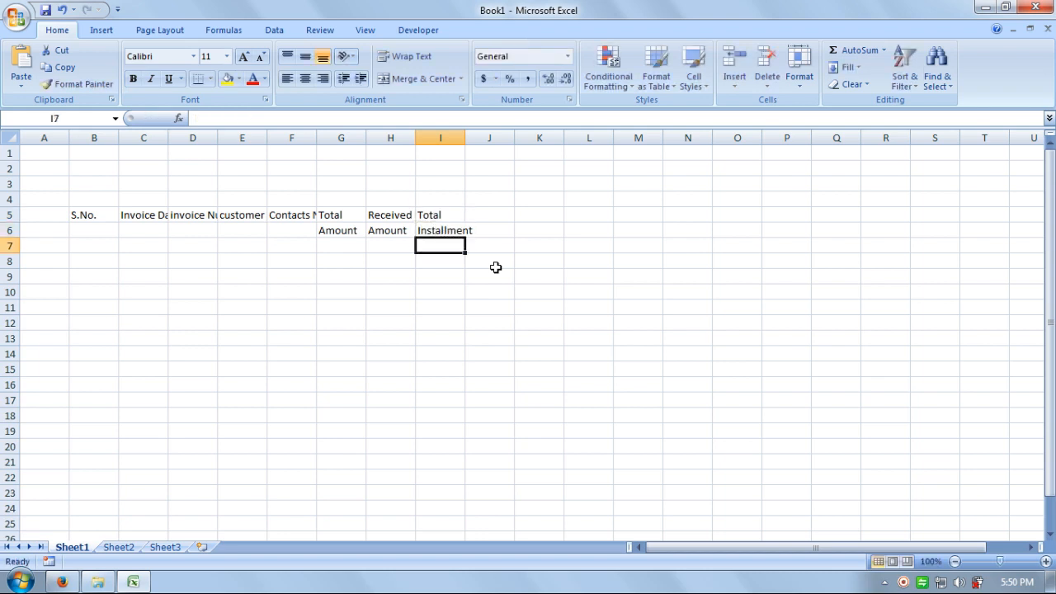
Step: Add the heading Installment / Amount in J5:J6 and Due Date in K6
{"action": "key", "text": "Right"}
{"action": "key", "text": "Up"}
{"action": "key", "text": "Up"}
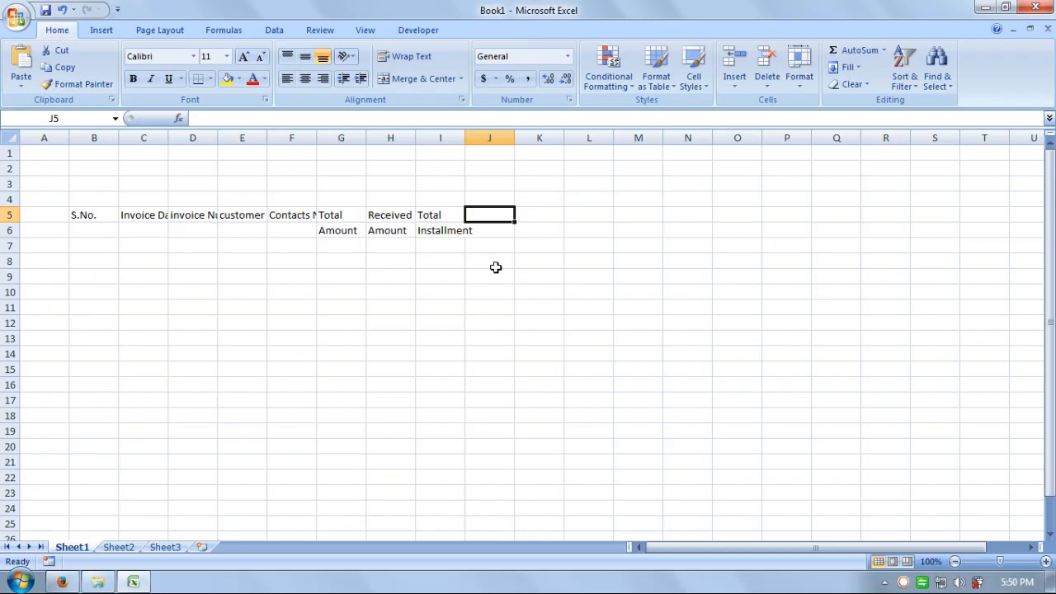
{"action": "type", "text": "Ins"}
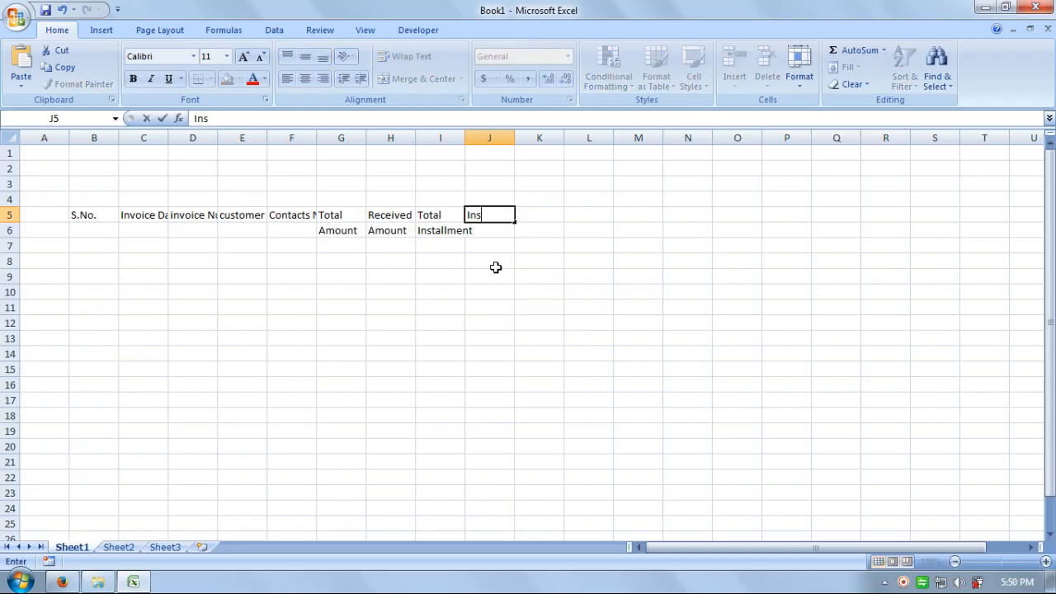
{"action": "type", "text": "tallment"}
{"action": "key", "text": "Return"}
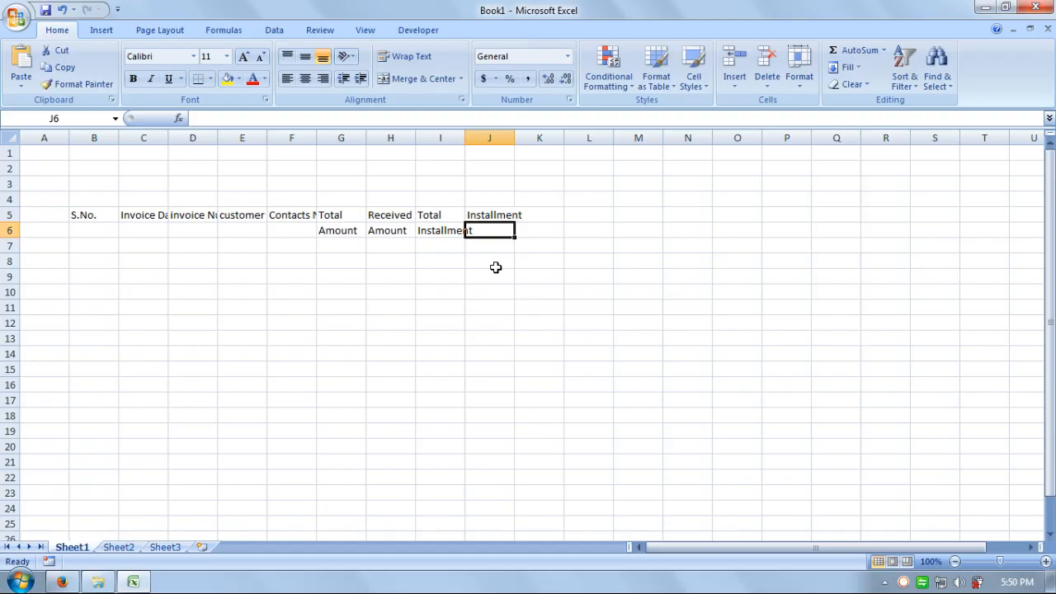
{"action": "type", "text": "Amount"}
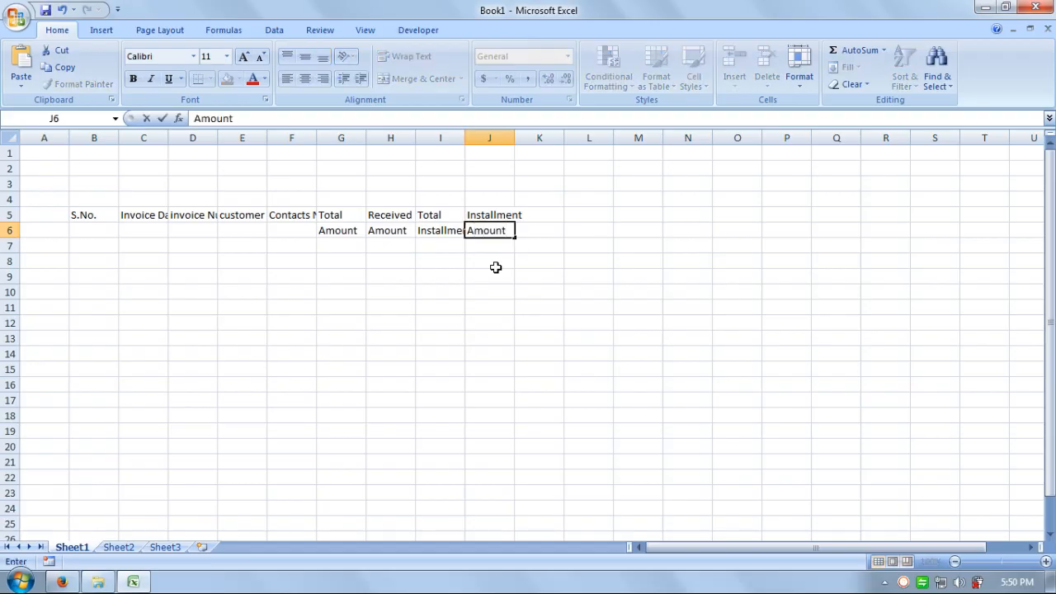
{"action": "key", "text": "Tab"}
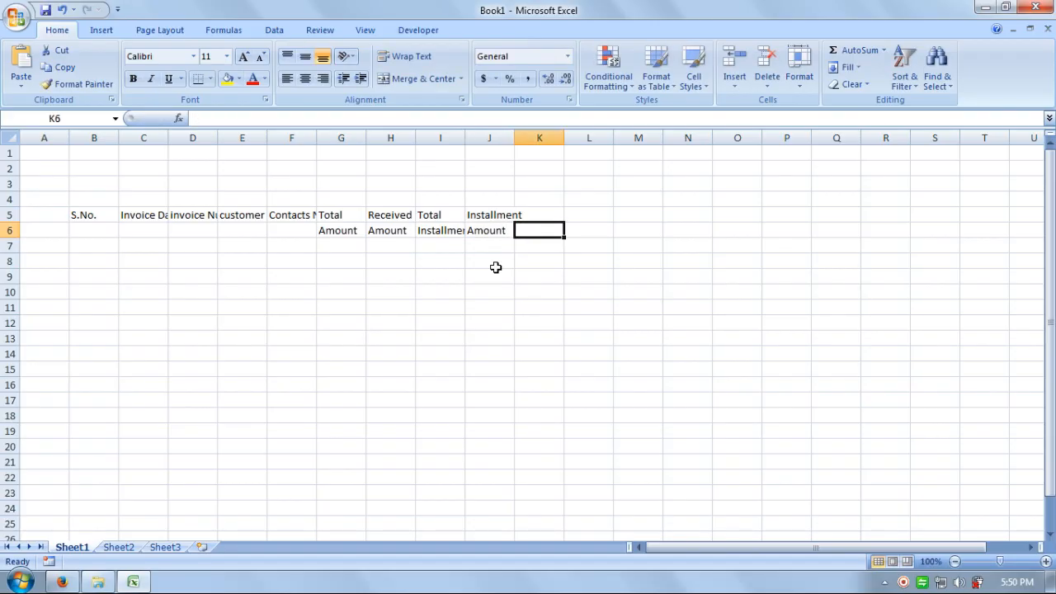
{"action": "key", "text": "Up"}
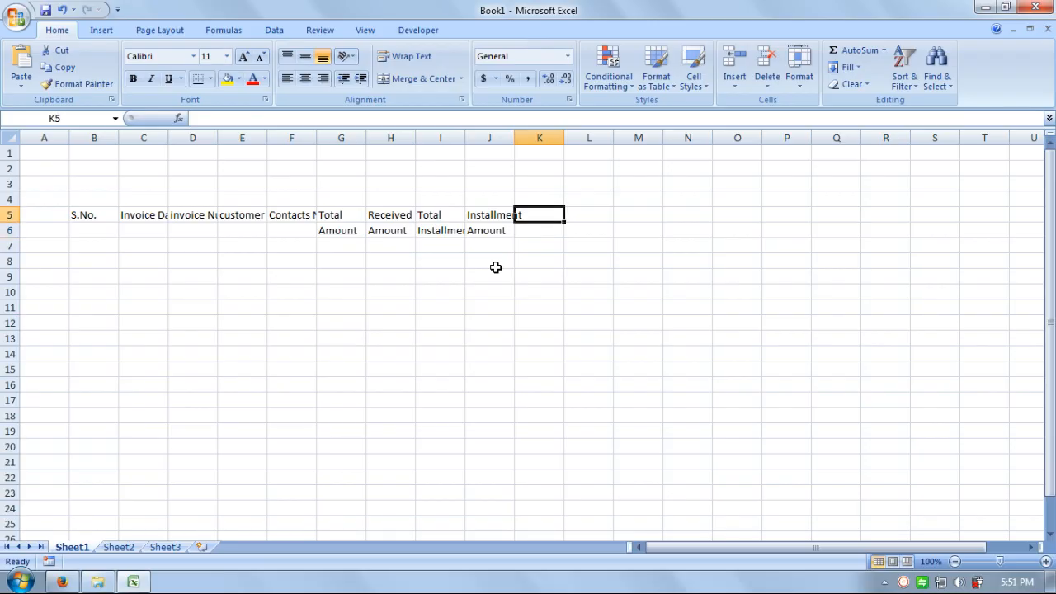
{"action": "key", "text": "Down"}
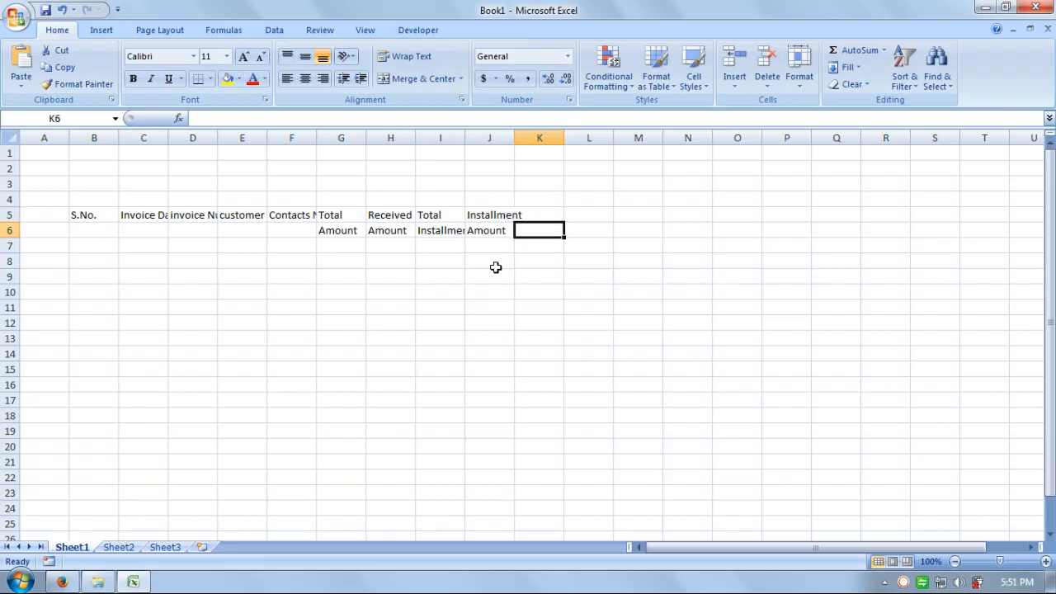
{"action": "type", "text": "Du"}
{"action": "key", "text": "BackSpace"}
{"action": "type", "text": "ue "}
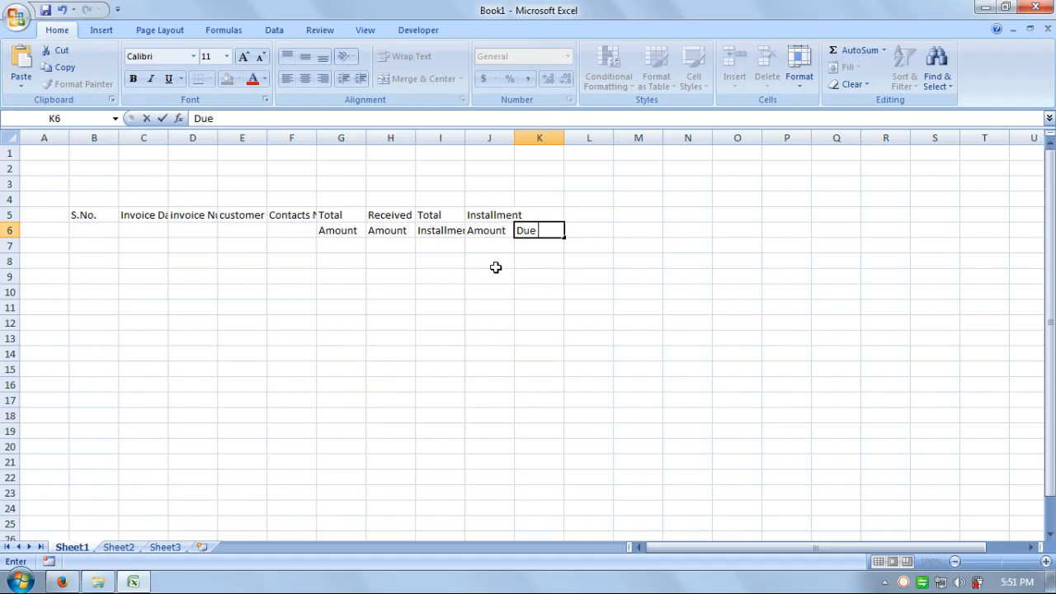
{"action": "type", "text": "Date"}
{"action": "key", "text": "Tab"}
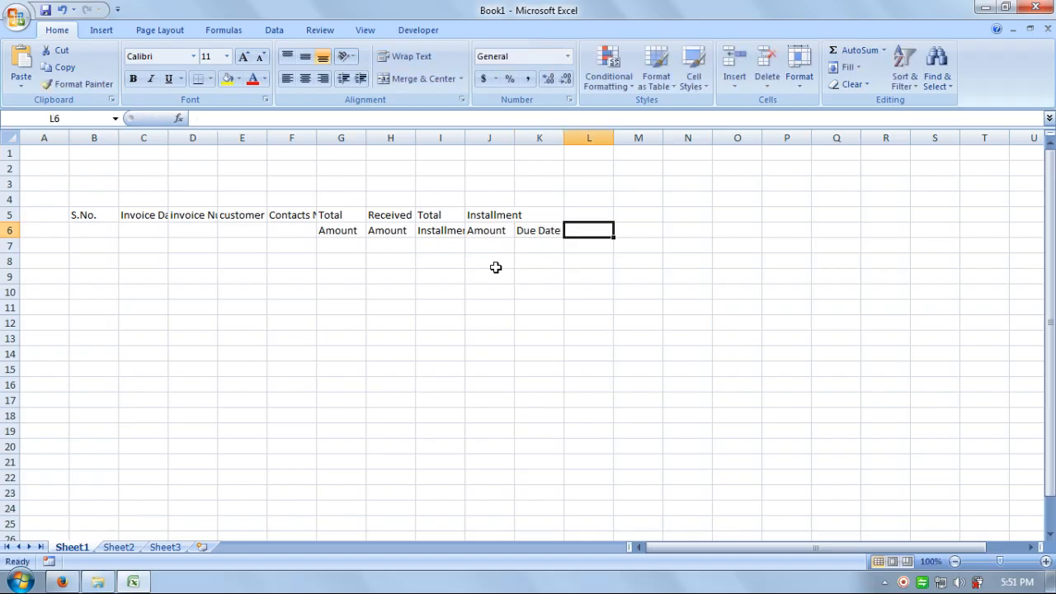
Step: Enter the heading Recieved / Instal. 01 in L5:L6
{"action": "key", "text": "Up"}
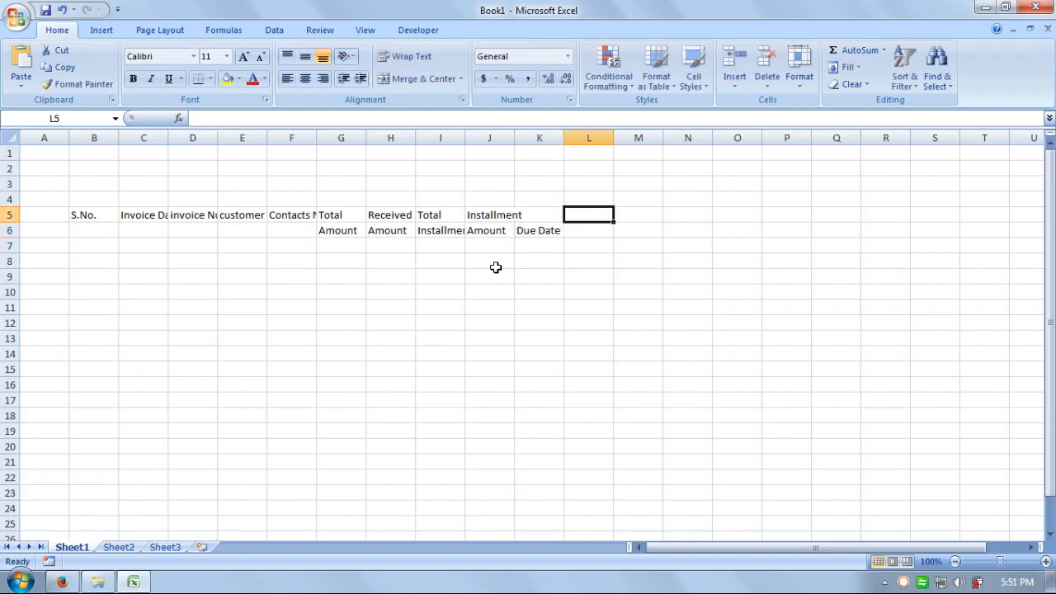
{"action": "type", "text": "Rec"}
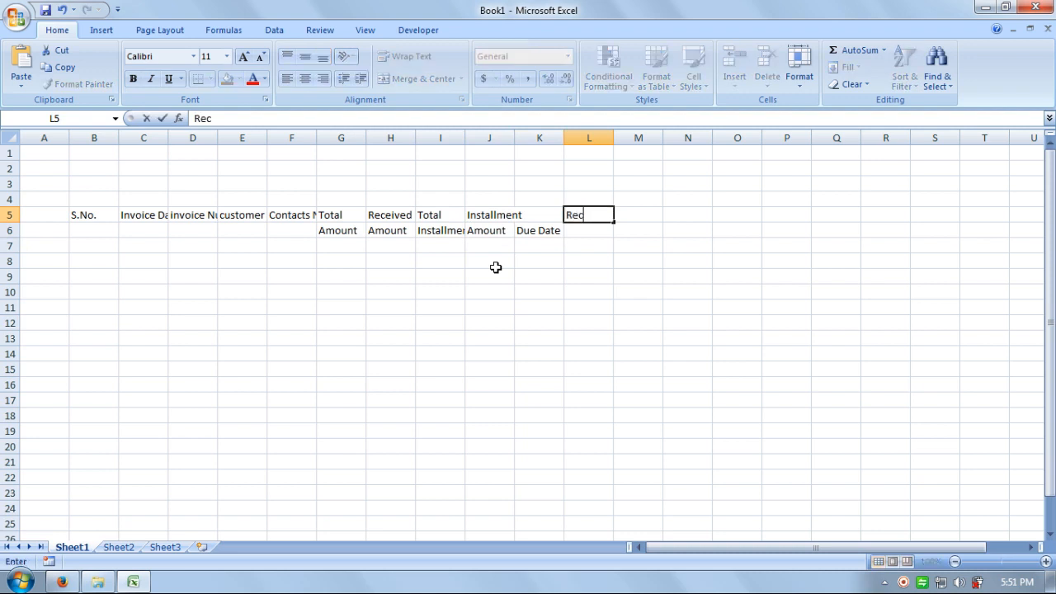
{"action": "type", "text": "ieved"}
{"action": "key", "text": "Return"}
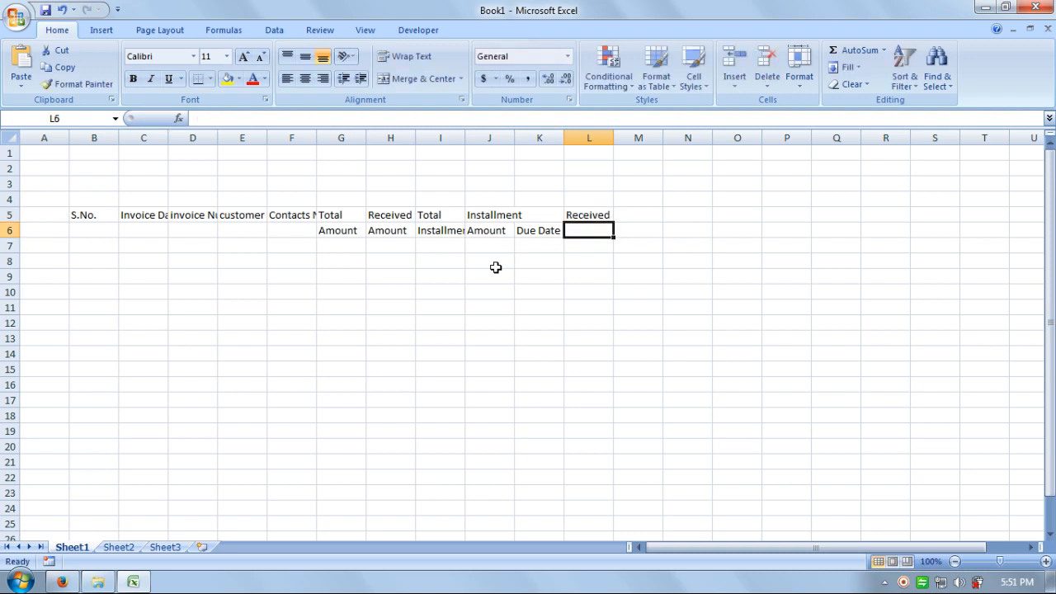
{"action": "type", "text": "Instal"}
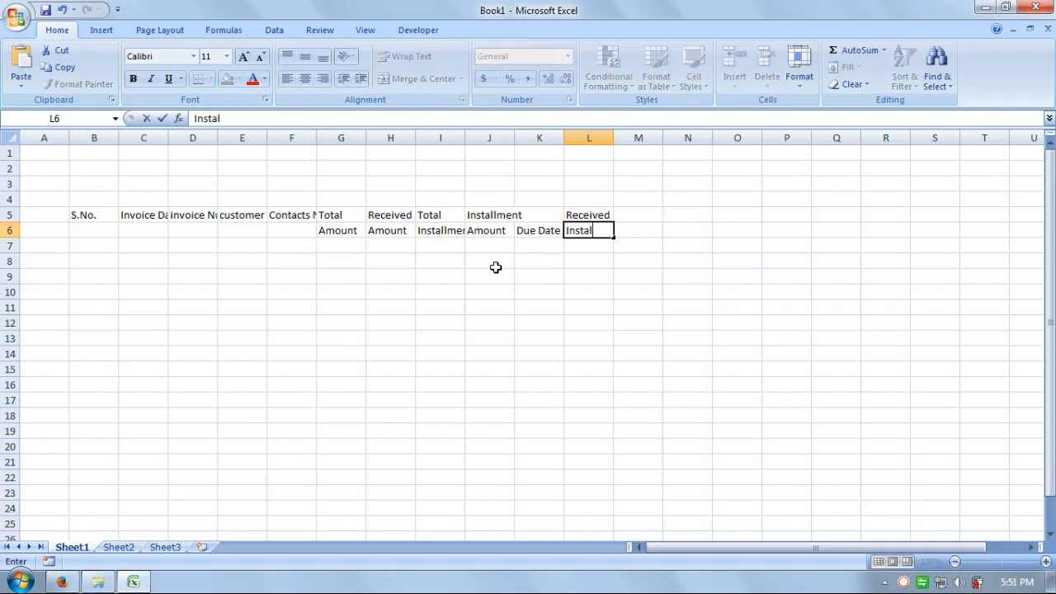
{"action": "type", "text": ". 01"}
{"action": "key", "text": "Return"}
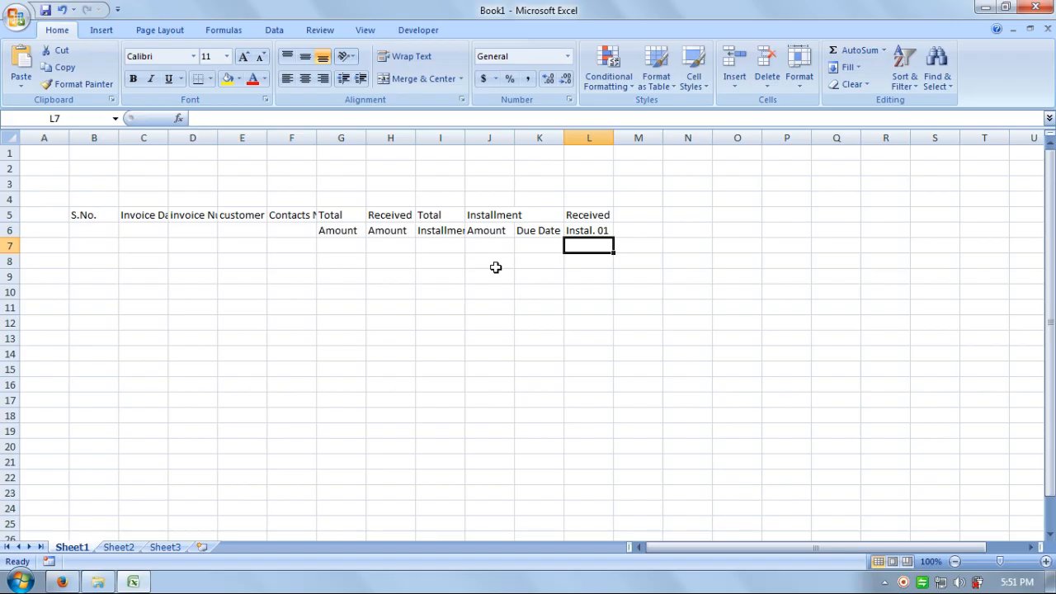
Step: Enter the heading Received / Instal. 02 in M5:M6
{"action": "key", "text": "Right"}
{"action": "key", "text": "Up"}
{"action": "key", "text": "Up"}
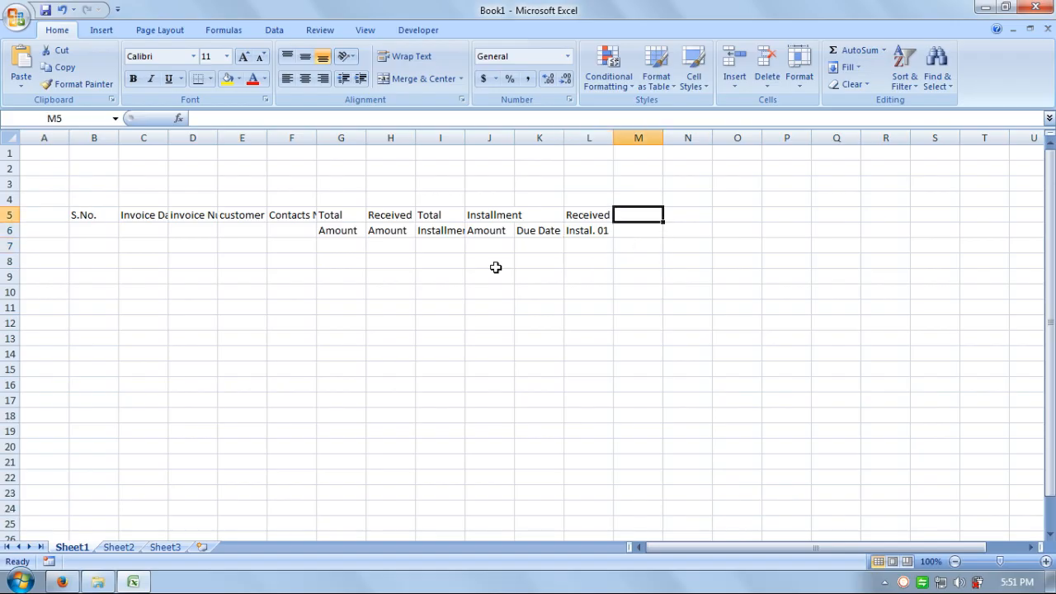
{"action": "type", "text": "Received"}
{"action": "left_click", "coordinate": [495, 267]}
{"action": "key", "text": "Right"}
{"action": "key", "text": "Right"}
{"action": "key", "text": "Right"}
{"action": "key", "text": "Up"}
{"action": "key", "text": "Up"}
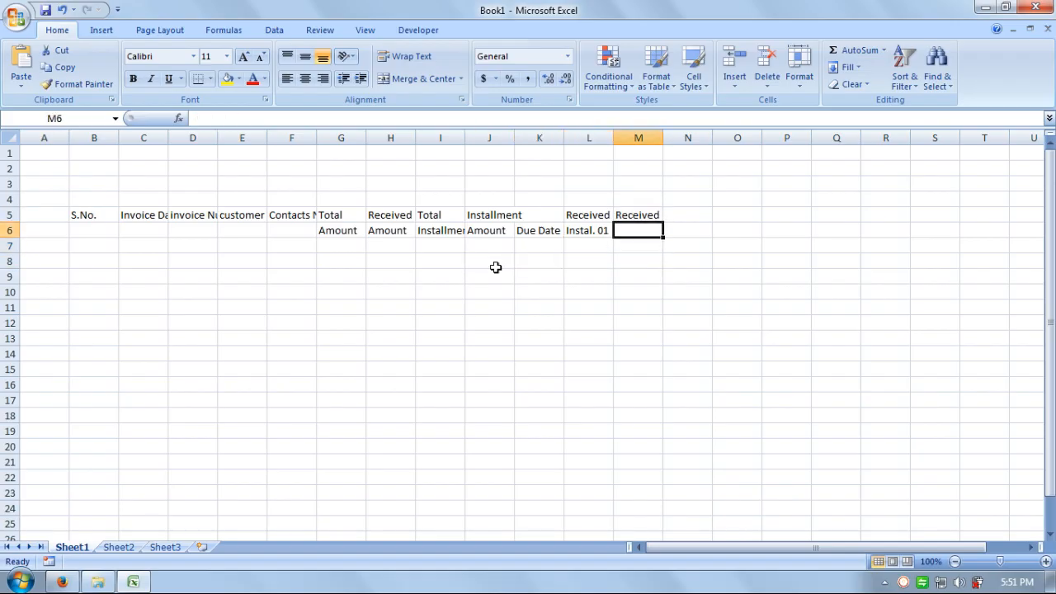
{"action": "key", "text": "ctrl+r"}
{"action": "key", "text": "F2"}
{"action": "key", "text": "BackSpace"}
{"action": "type", "text": "2"}
{"action": "key", "text": "Return"}
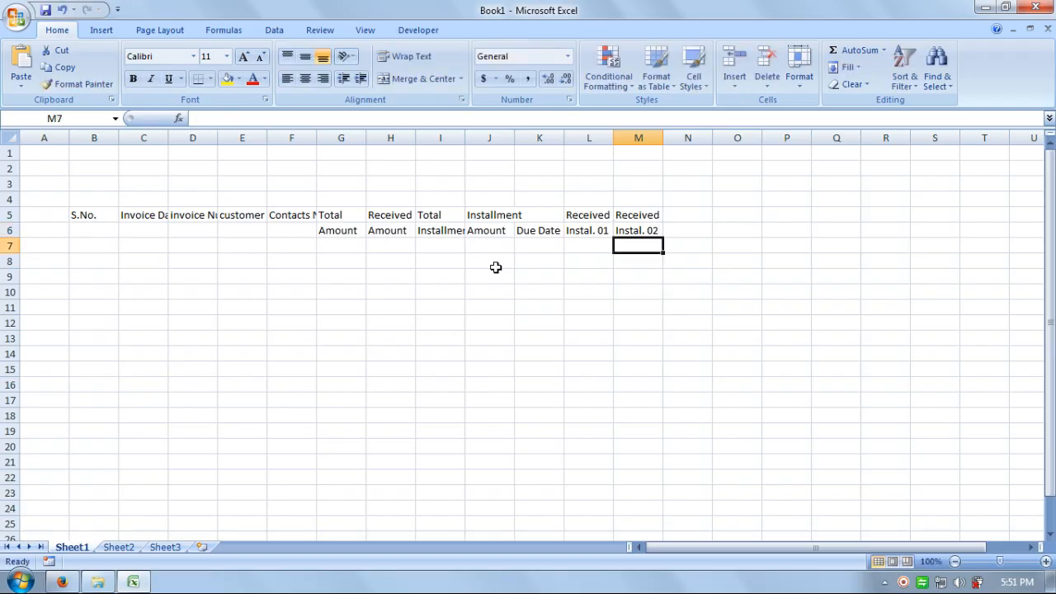
Step: Fill the L5:M6 headings right to produce Received Instal. 03 through Instal. 05 in column P
{"action": "key", "text": "Up"}
{"action": "key", "text": "Up"}
{"action": "key", "text": "shift+Down"}
{"action": "key", "text": "shift+Left"}
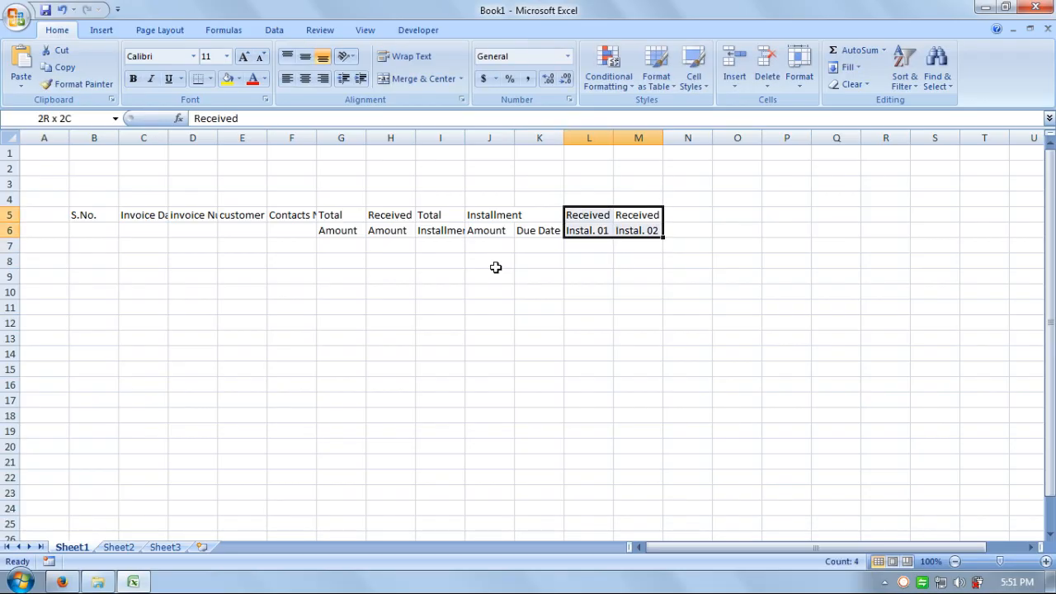
{"action": "left_click_drag", "start_coordinate": [663, 237], "coordinate": [797, 237]}
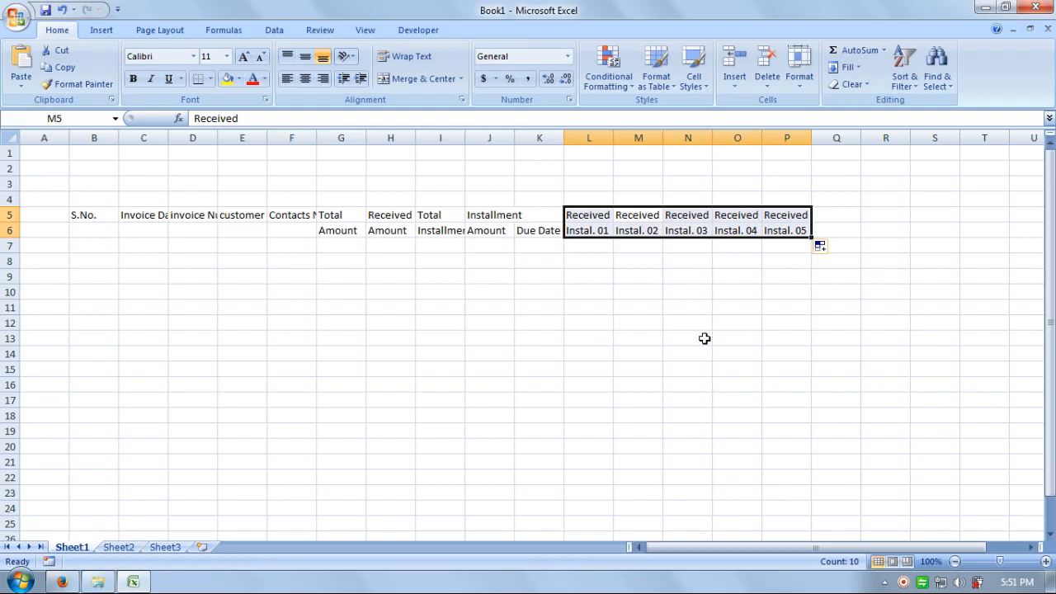
{"action": "left_click", "coordinate": [705, 339]}
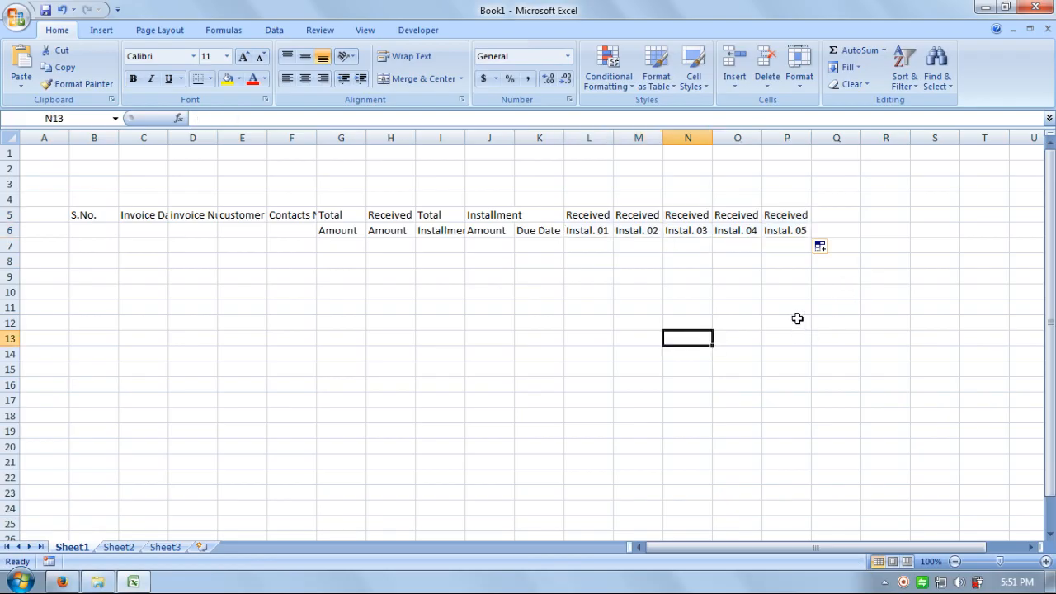
{"action": "key", "text": "Left"}
{"action": "key", "text": "Left"}
{"action": "key", "text": "Left"}
{"action": "key", "text": "Left"}
{"action": "key", "text": "Left"}
{"action": "key", "text": "Left"}
{"action": "key", "text": "Left"}
{"action": "key", "text": "Left"}
{"action": "key", "text": "Left"}
{"action": "key", "text": "Left"}
{"action": "key", "text": "Left"}
{"action": "key", "text": "Left"}
{"action": "key", "text": "Left"}
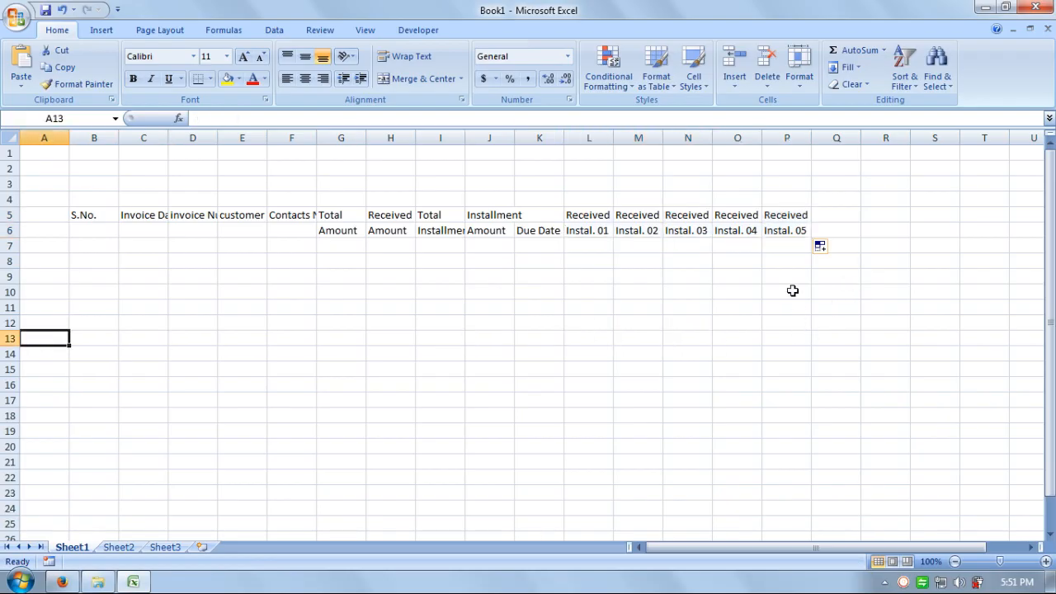
{"action": "left_click", "coordinate": [89, 243]}
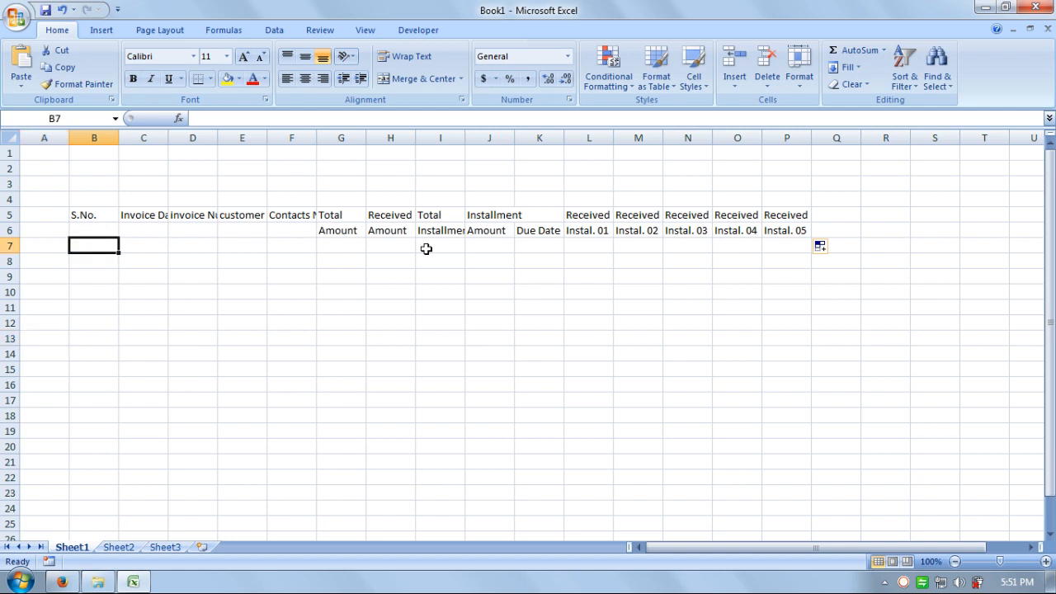
Step: Enter the starting serial numbers 1 and 2 in B7:B8, correcting mistyped entries
{"action": "type", "text": "1"}
{"action": "key", "text": "Return"}
{"action": "type", "text": "23"}
{"action": "key", "text": "Return"}
{"action": "key", "text": "Up"}
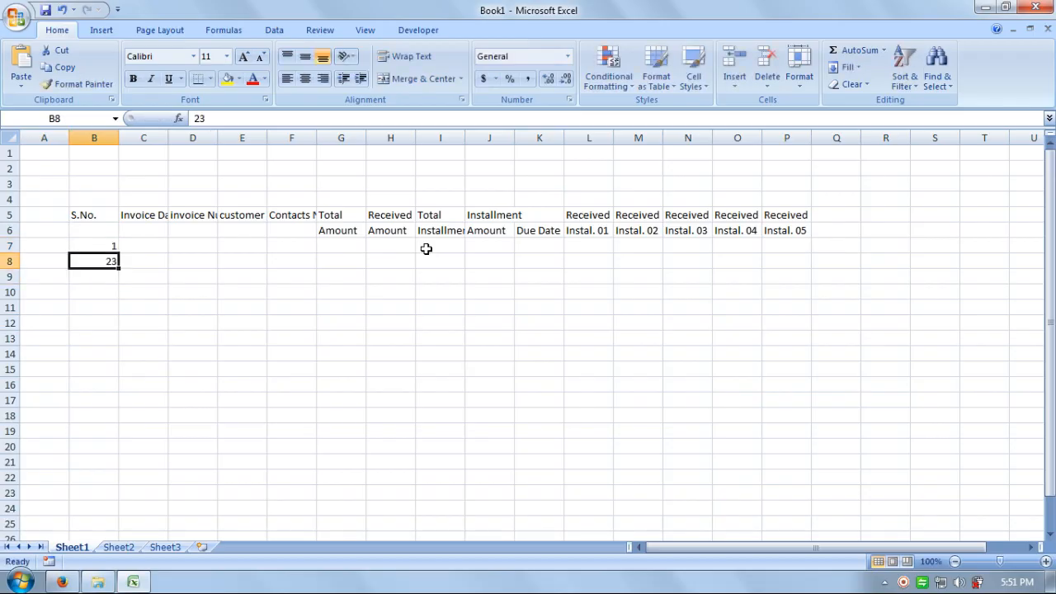
{"action": "key", "text": "Down"}
{"action": "type", "text": "4 5 6 7"}
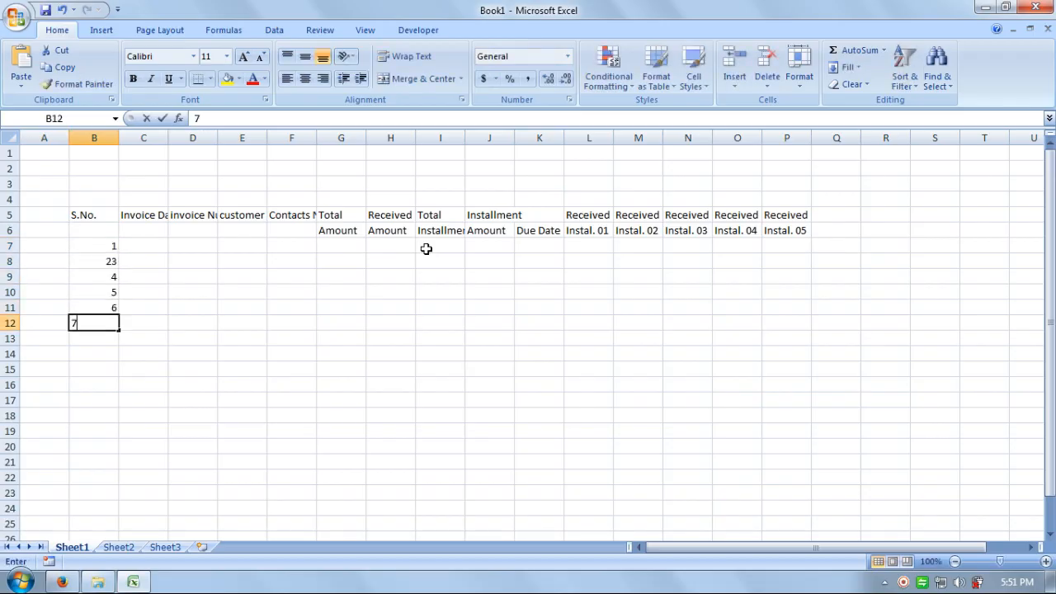
{"action": "key", "text": "Return"}
{"action": "type", "text": "8"}
{"action": "key", "text": "Return"}
{"action": "type", "text": "9"}
{"action": "key", "text": "Return"}
{"action": "type", "text": "10"}
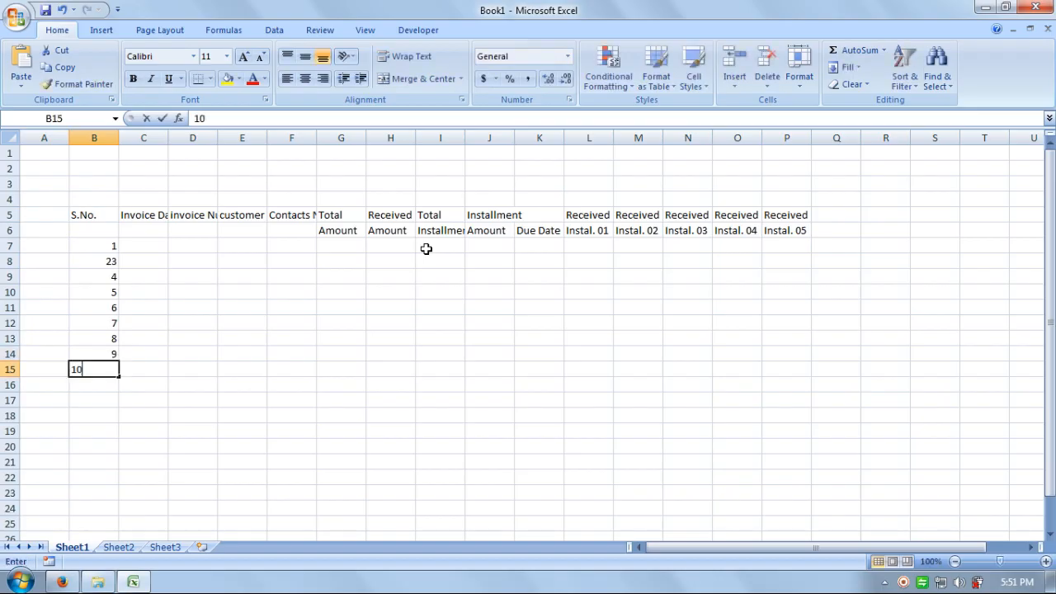
{"action": "key", "text": "Return"}
{"action": "key", "text": "Up"}
{"action": "key", "text": "Up"}
{"action": "key", "text": "Up"}
{"action": "key", "text": "Up"}
{"action": "key", "text": "Up"}
{"action": "key", "text": "Up"}
{"action": "key", "text": "Up"}
{"action": "key", "text": "Up"}
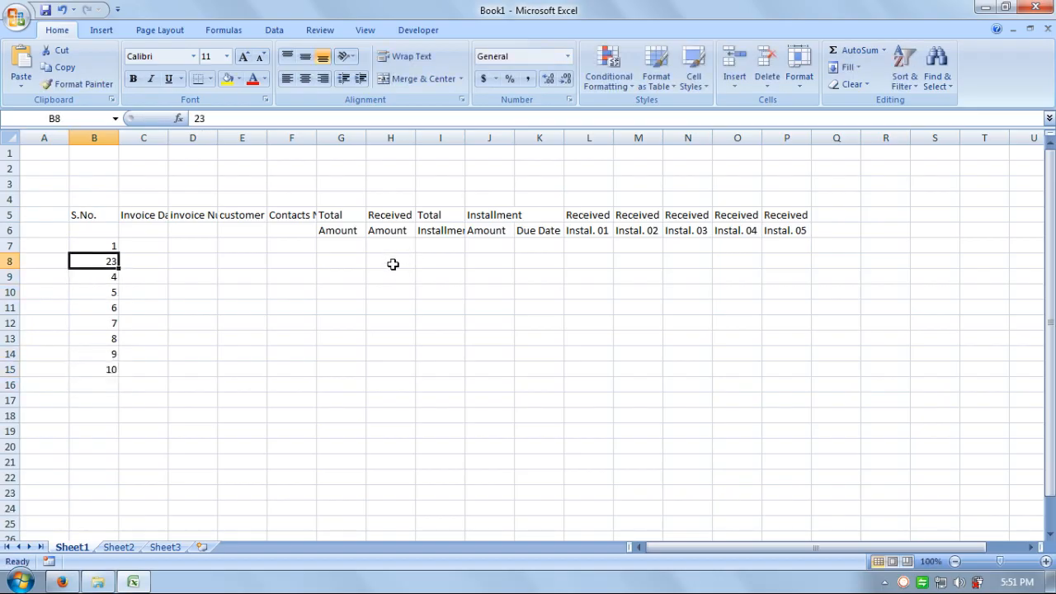
{"action": "type", "text": "2"}
{"action": "key", "text": "Return"}
Step: Fill the serial numbers 1 to 10 down to B16 and autofit column C to Invoice Date
{"action": "left_click_drag", "start_coordinate": [109, 248], "coordinate": [120, 388]}
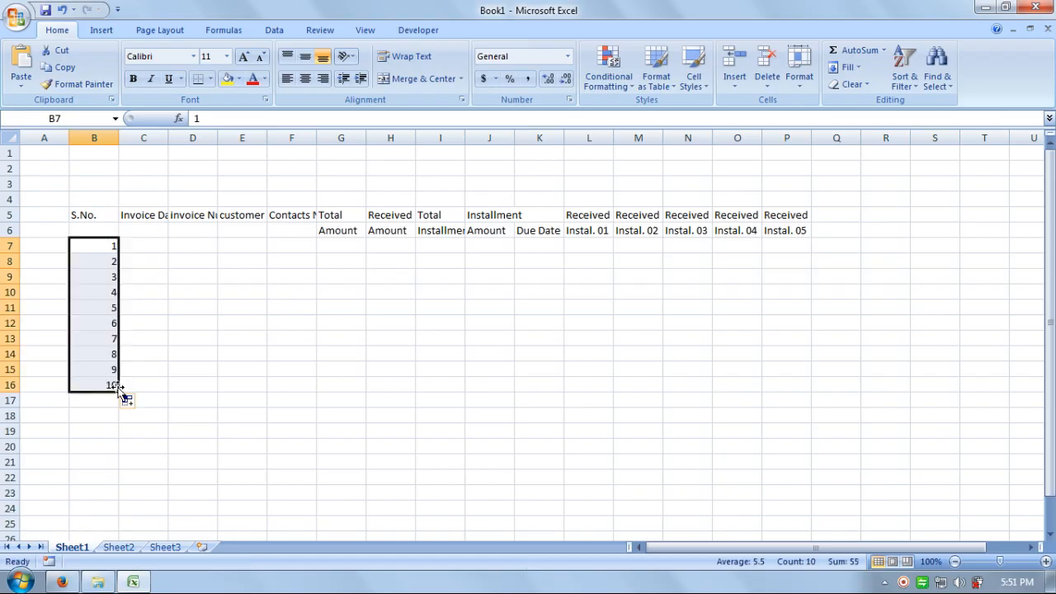
{"action": "left_click", "coordinate": [164, 243]}
{"action": "double_click", "coordinate": [171, 134]}
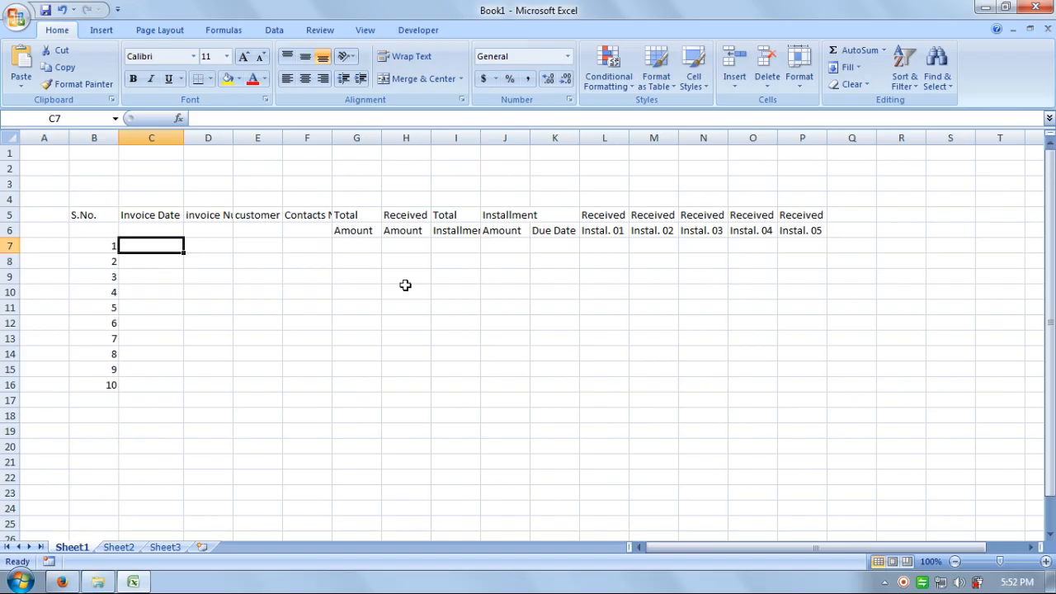
Step: Enter 1-Jul-2017 in C7, fix the month typo, and copy it down to C16
{"action": "type", "text": "1-"}
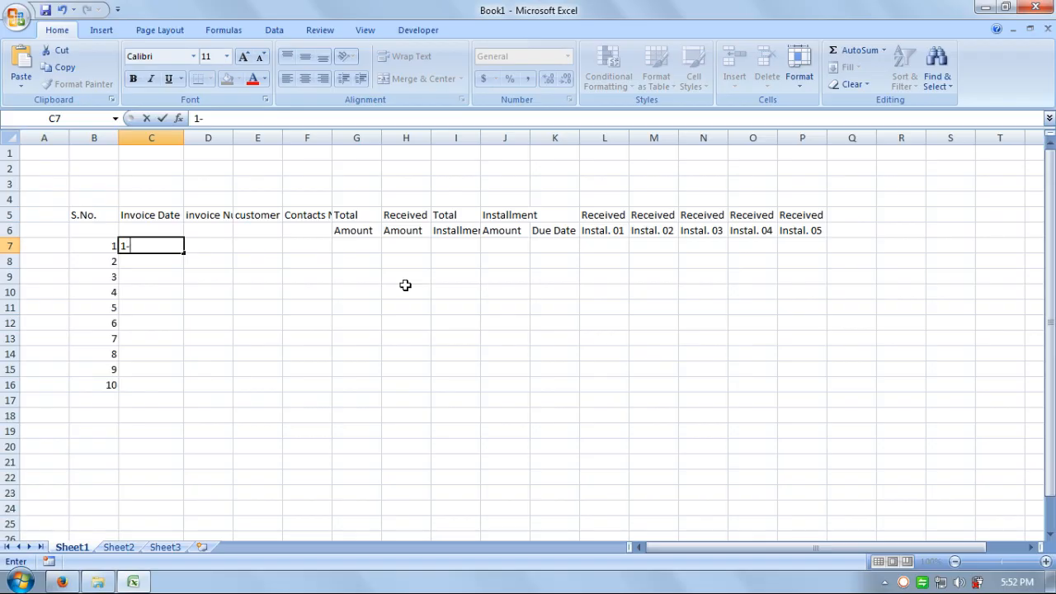
{"action": "type", "text": "Juyl-2017"}
{"action": "key", "text": "Return"}
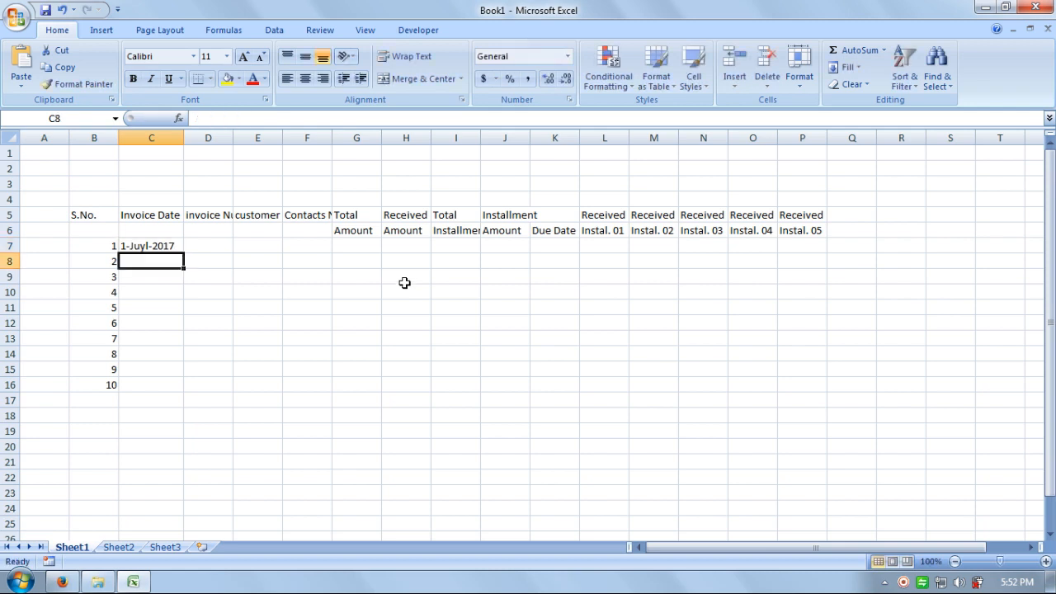
{"action": "key", "text": "F2"}
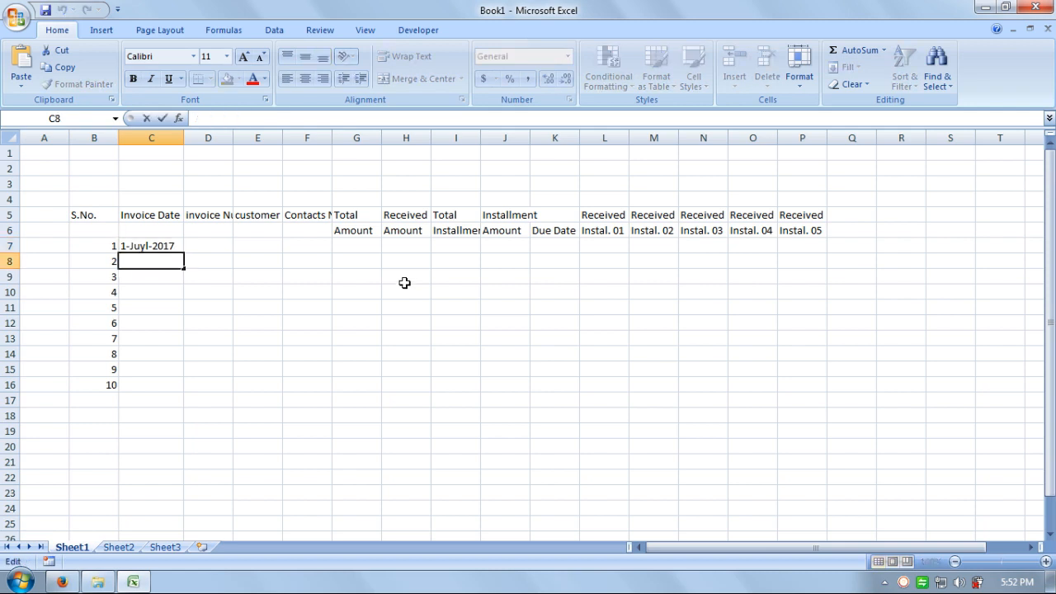
{"action": "key", "text": "Escape"}
{"action": "key", "text": "Up"}
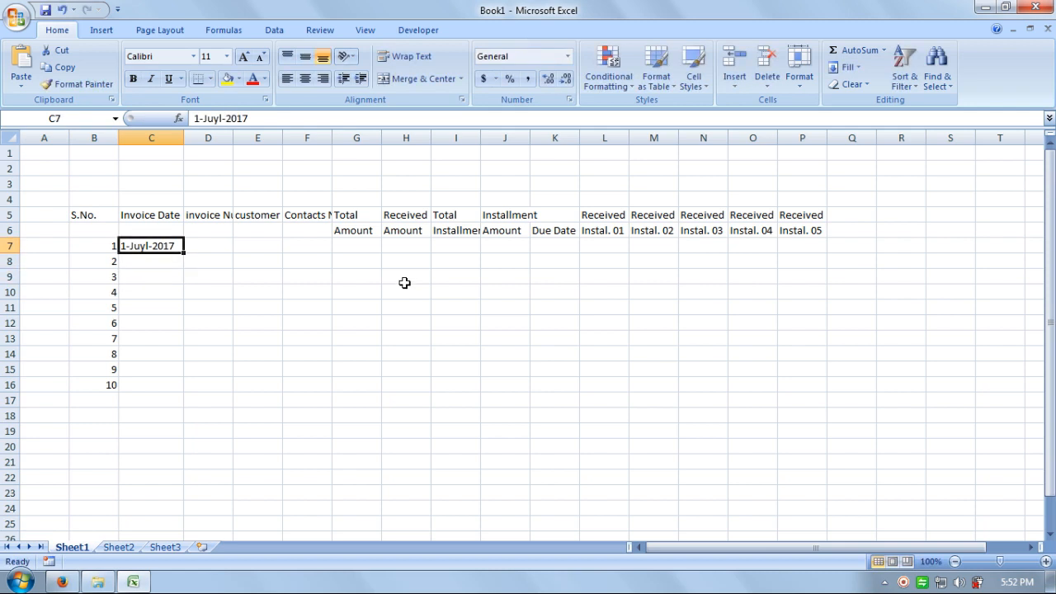
{"action": "key", "text": "F2"}
{"action": "key", "text": "Left"}
{"action": "key", "text": "Left"}
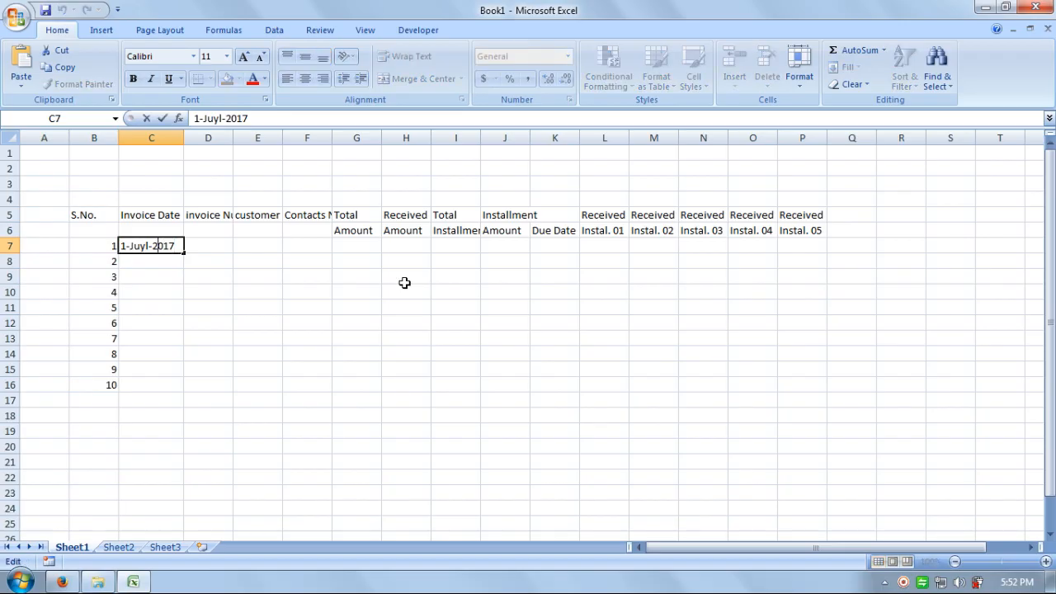
{"action": "key", "text": "Left"}
{"action": "key", "text": "BackSpace"}
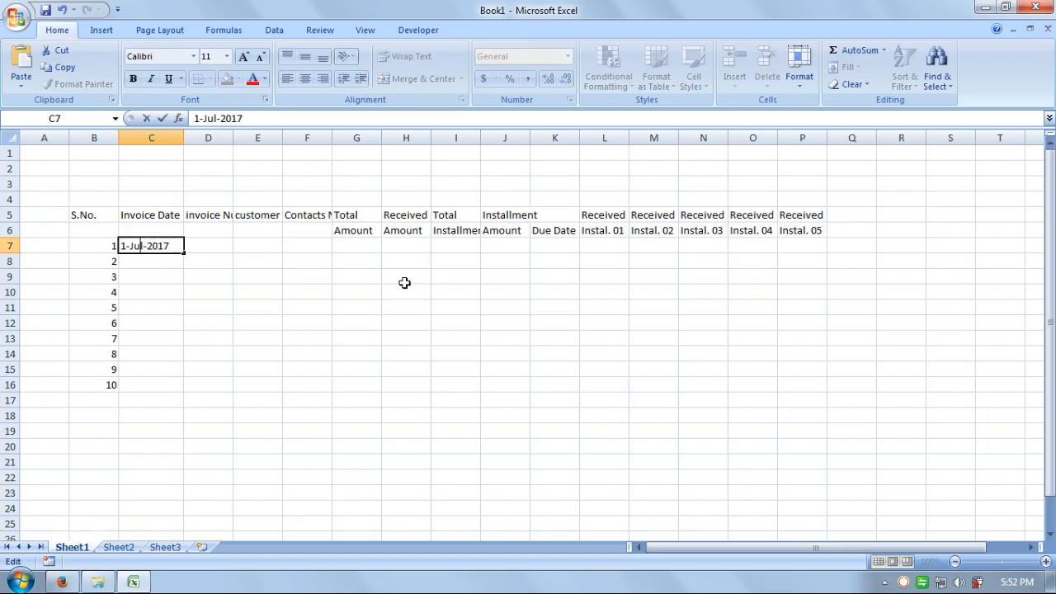
{"action": "key", "text": "Return"}
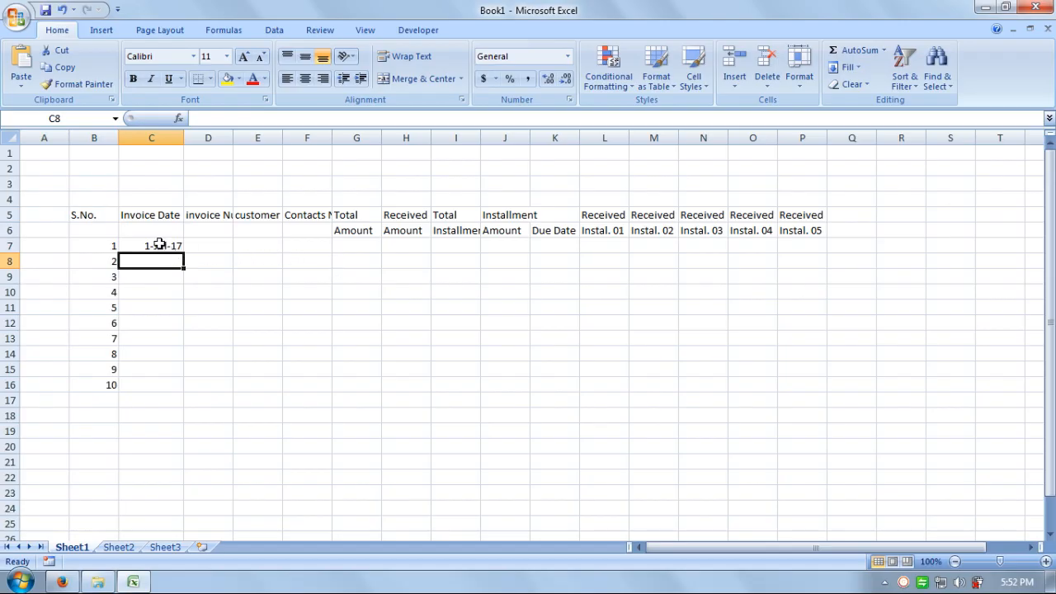
{"action": "mouse_move", "coordinate": [160, 245]}
{"action": "left_mouse_down"}
{"action": "mouse_move", "coordinate": [162, 394]}
{"action": "mouse_move", "coordinate": [156, 242]}
{"action": "mouse_move", "coordinate": [167, 246]}
{"action": "left_mouse_up"}
{"action": "key", "text": "ctrl+d"}
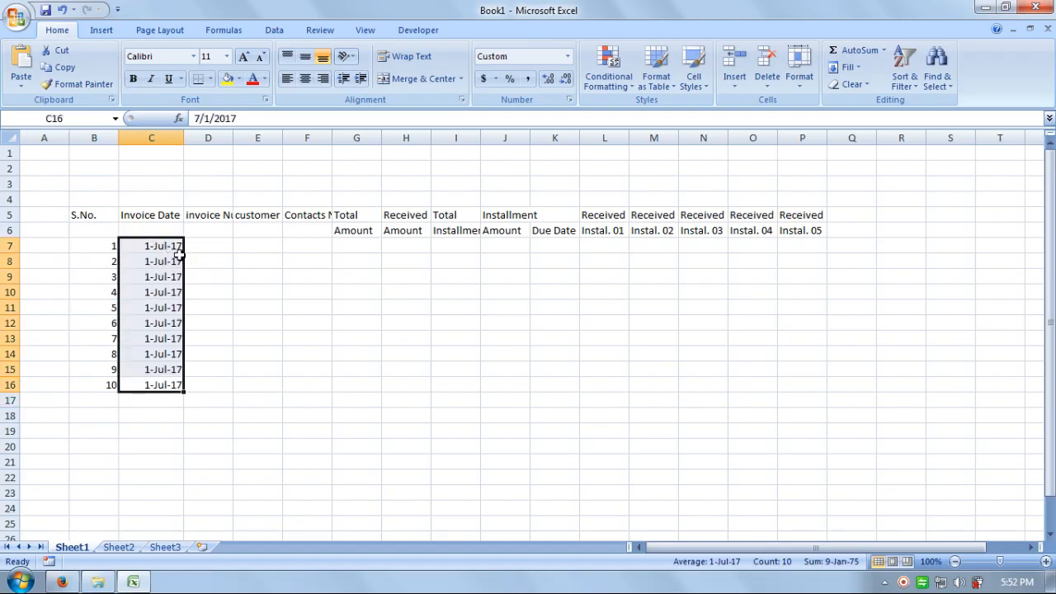
{"action": "left_click", "coordinate": [175, 248]}
Step: Change the fourth and fifth invoice dates to 2-Jul-17
{"action": "left_click", "coordinate": [169, 261]}
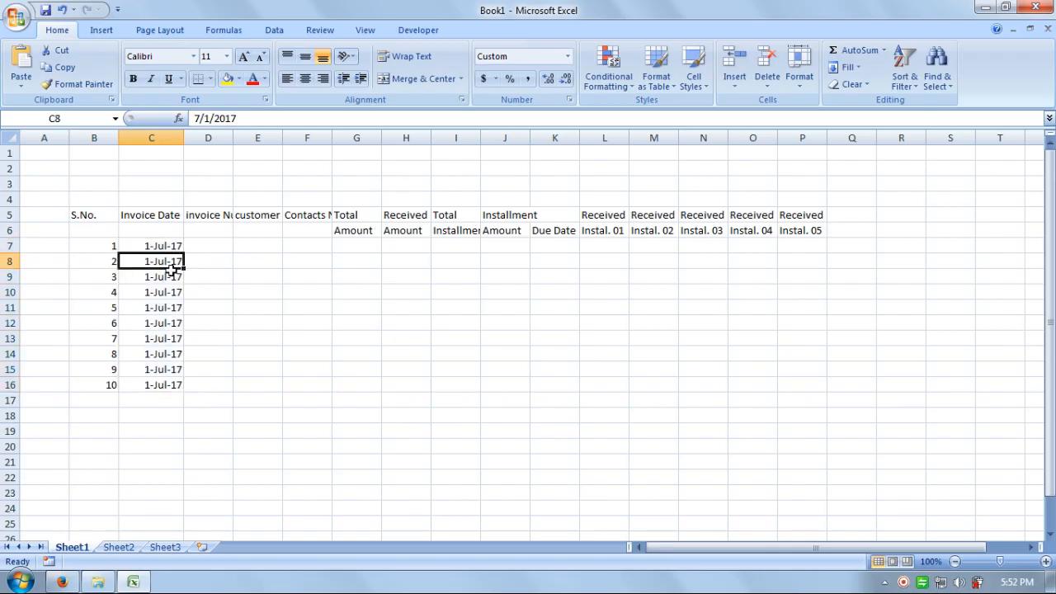
{"action": "left_click", "coordinate": [169, 277]}
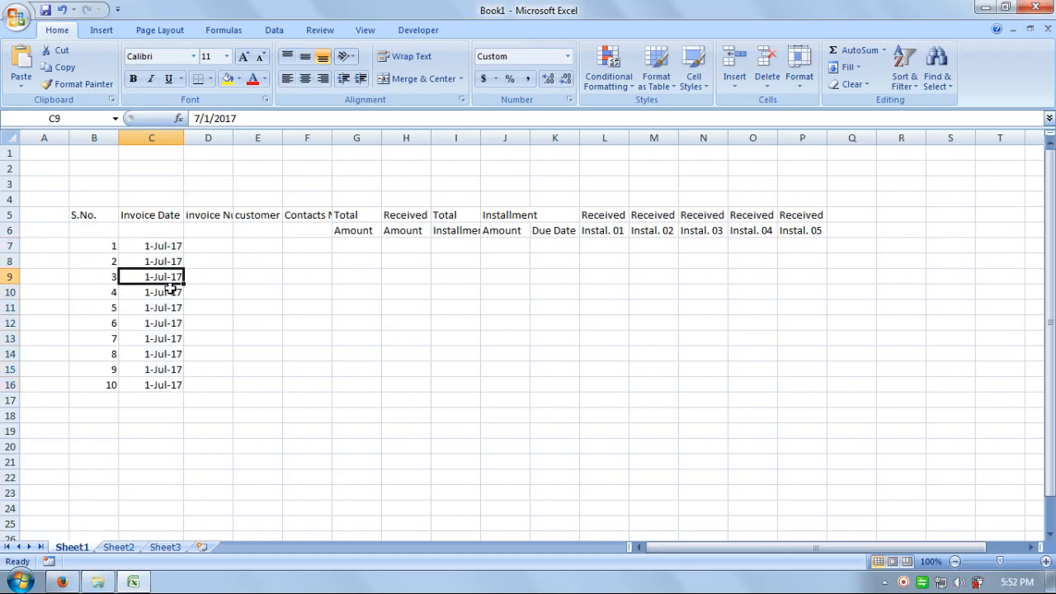
{"action": "left_click", "coordinate": [170, 292]}
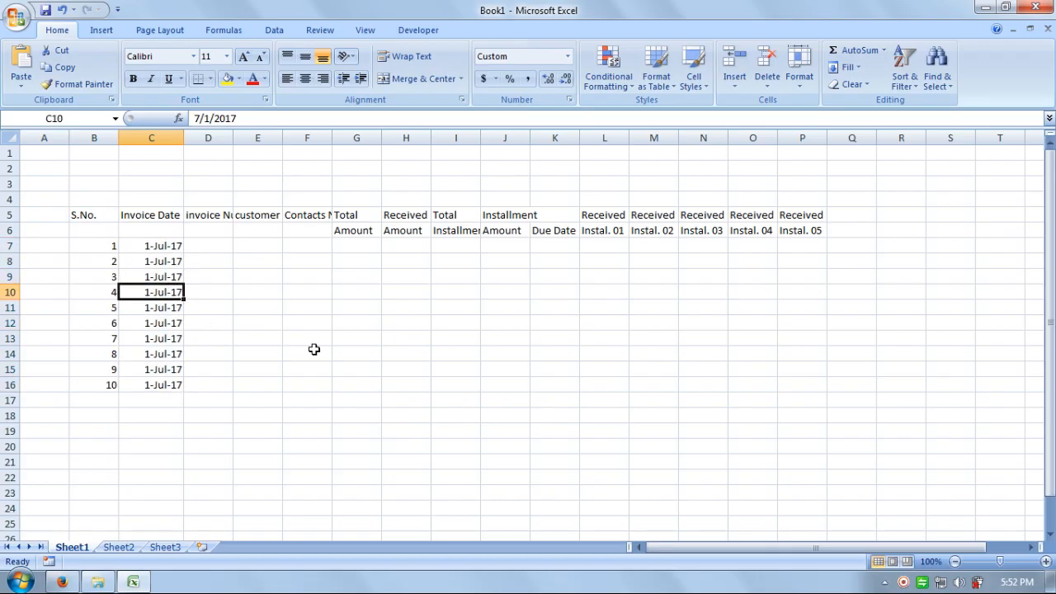
{"action": "key", "text": "F2"}
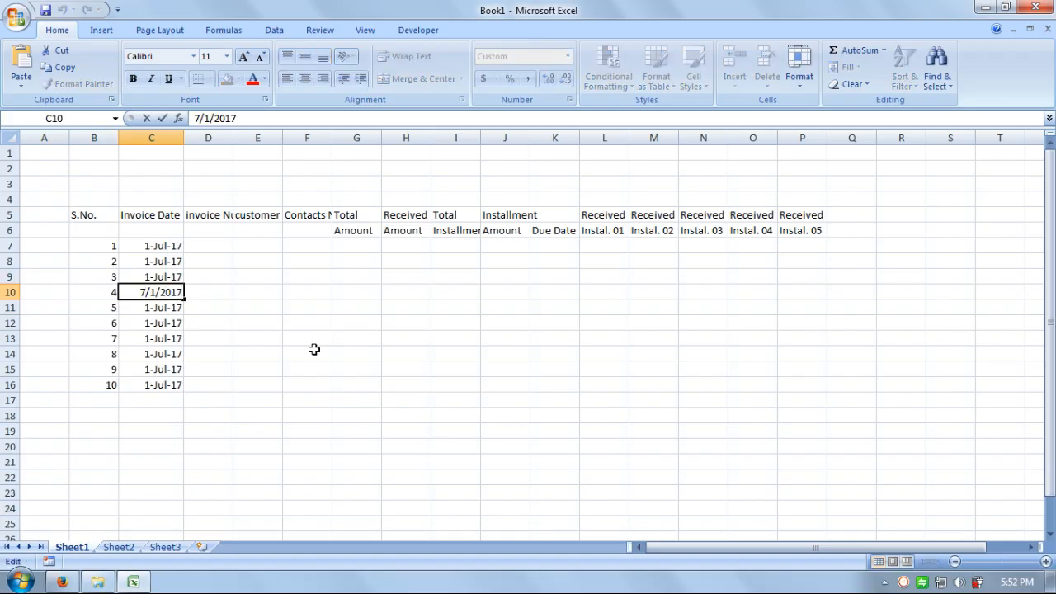
{"action": "key", "text": "BackSpace"}
{"action": "key", "text": "BackSpace"}
{"action": "key", "text": "BackSpace"}
{"action": "key", "text": "BackSpace"}
{"action": "key", "text": "BackSpace"}
{"action": "key", "text": "BackSpace"}
{"action": "type", "text": "2/2017"}
{"action": "key", "text": "Return"}
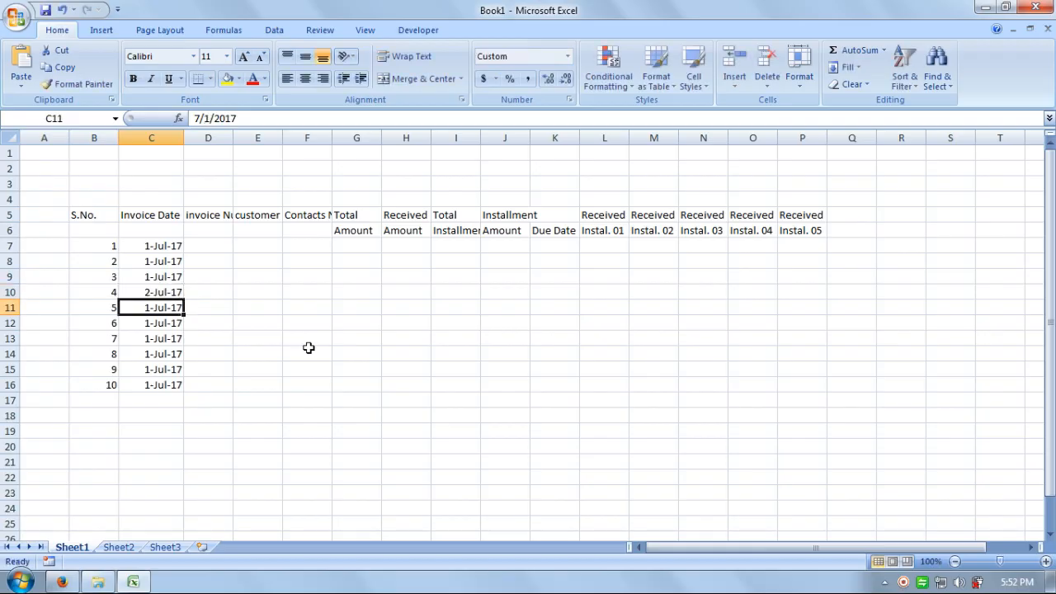
{"action": "mouse_move", "coordinate": [165, 307]}
{"action": "left_mouse_down"}
{"action": "mouse_move", "coordinate": [164, 292]}
{"action": "mouse_move", "coordinate": [154, 307]}
{"action": "left_mouse_up"}
{"action": "left_click", "coordinate": [541, 332]}
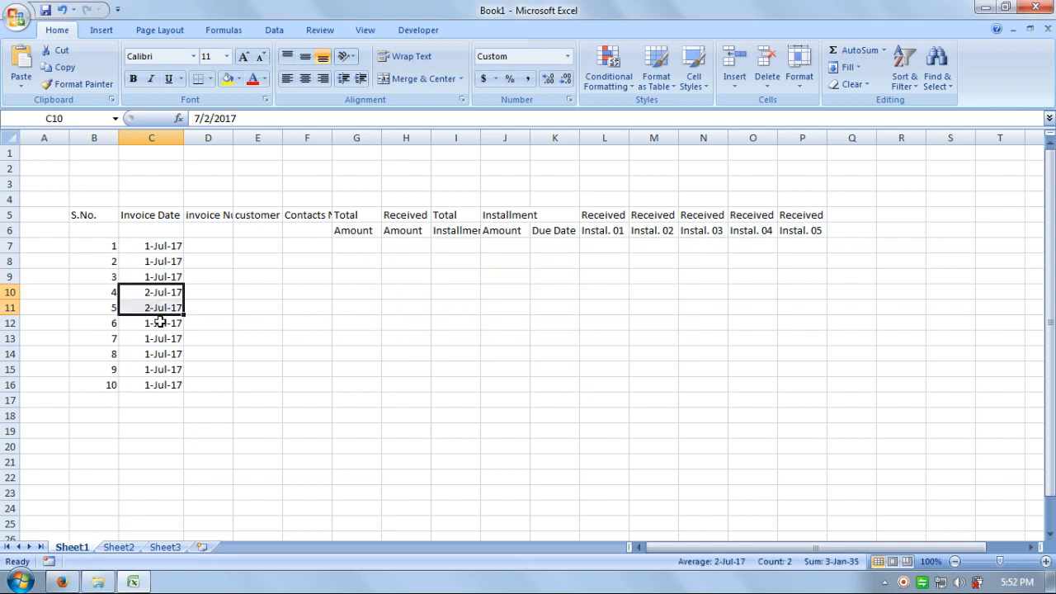
Step: Set the sixth to eighth invoice dates to 3-Jul-17
{"action": "left_click", "coordinate": [158, 322]}
{"action": "key", "text": "F2"}
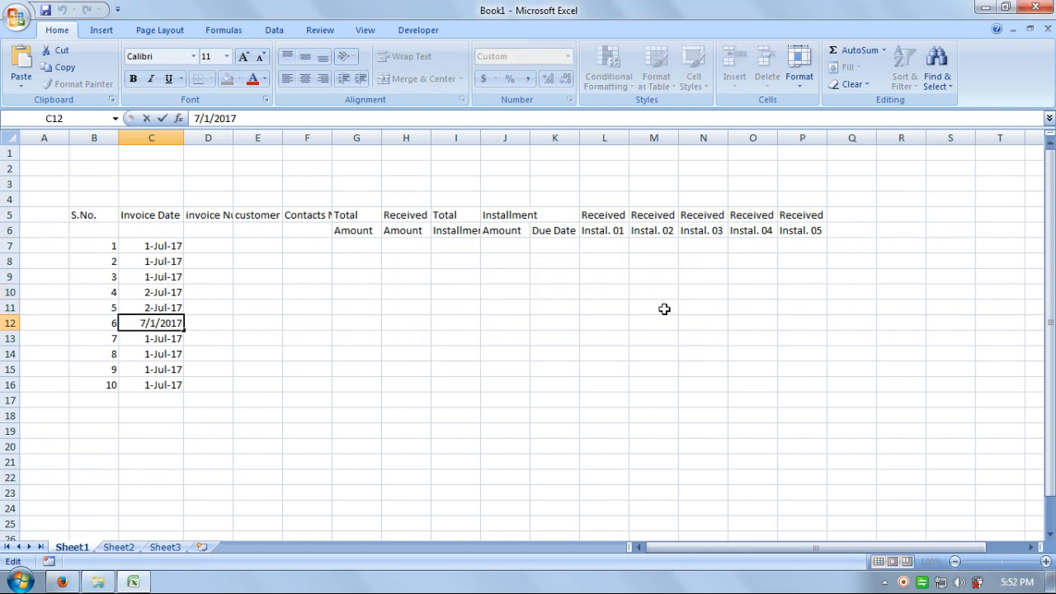
{"action": "key", "text": "BackSpace"}
{"action": "type", "text": "2"}
{"action": "key", "text": "BackSpace"}
{"action": "type", "text": "3"}
{"action": "key", "text": "Return"}
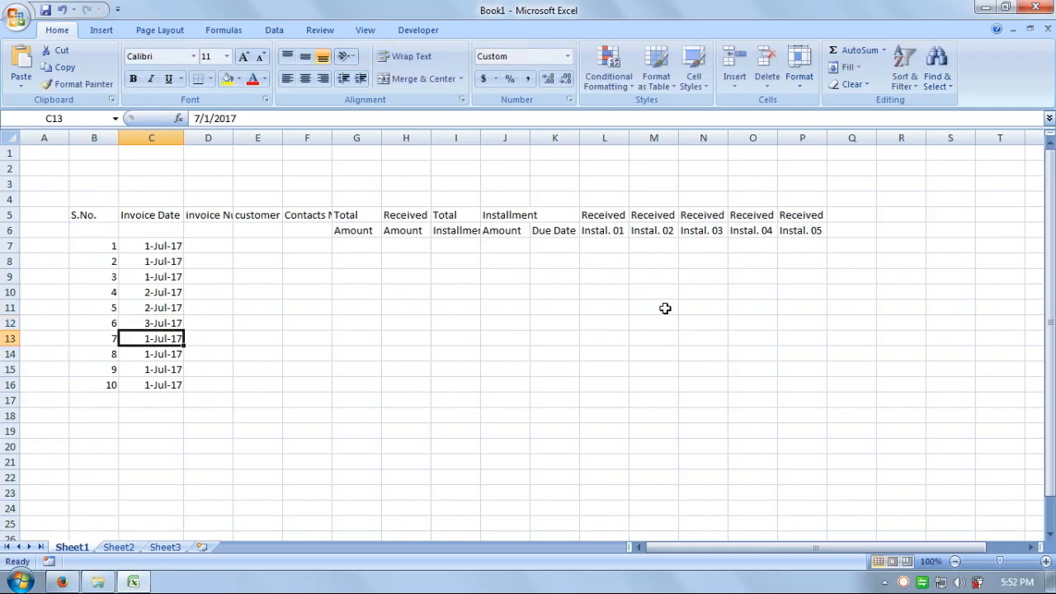
{"action": "left_click_drag", "start_coordinate": [159, 324], "coordinate": [163, 354]}
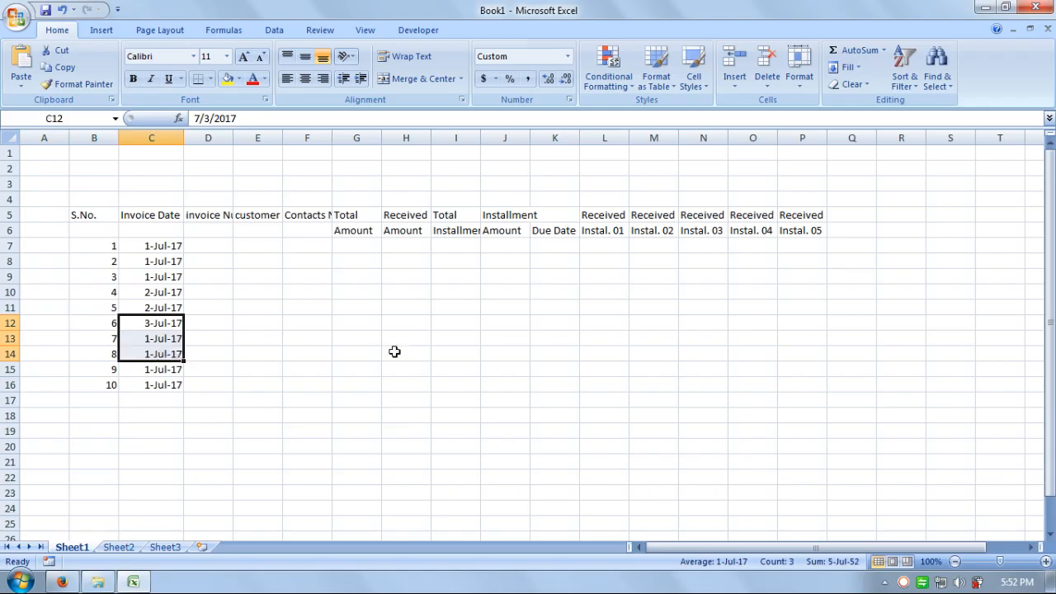
{"action": "key", "text": "ctrl+d"}
Step: Set the ninth and tenth invoice dates to 4-Jul-17
{"action": "key", "text": "Down"}
{"action": "key", "text": "Down"}
{"action": "key", "text": "Down"}
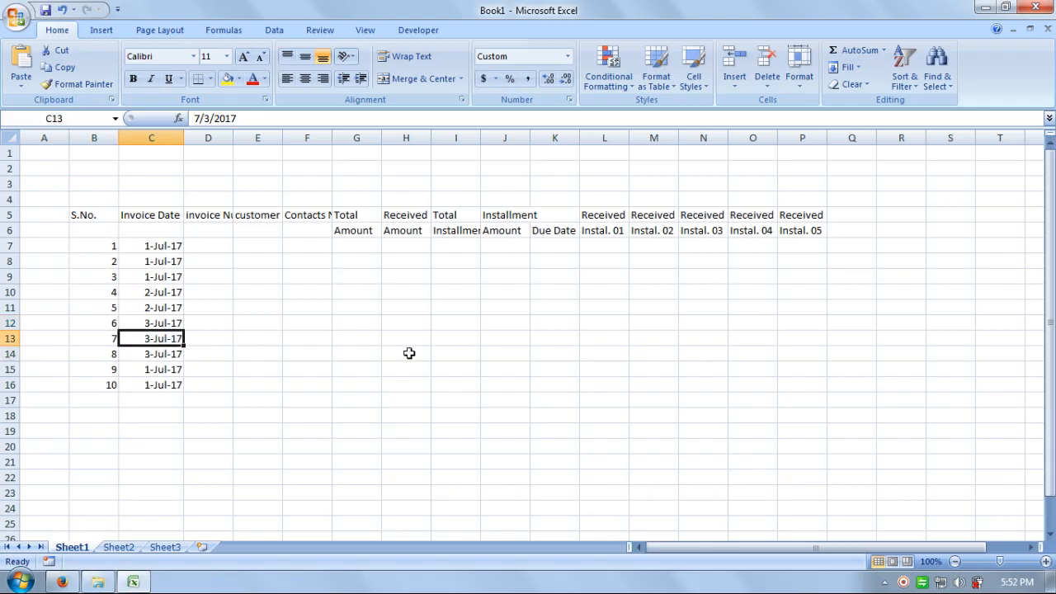
{"action": "key", "text": "F2"}
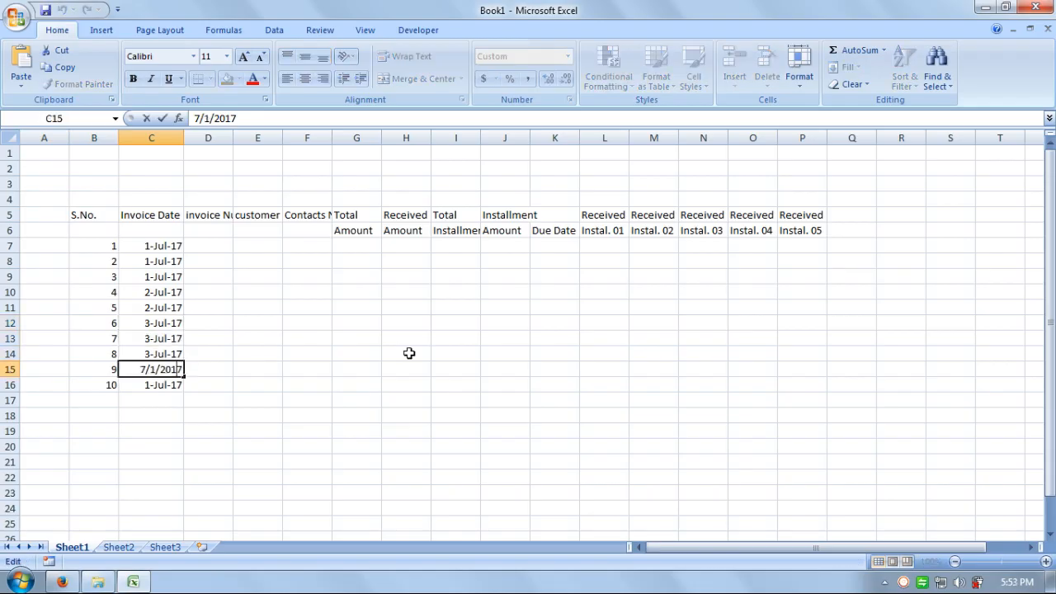
{"action": "key", "text": "BackSpace"}
{"action": "type", "text": "4"}
{"action": "key", "text": "Return"}
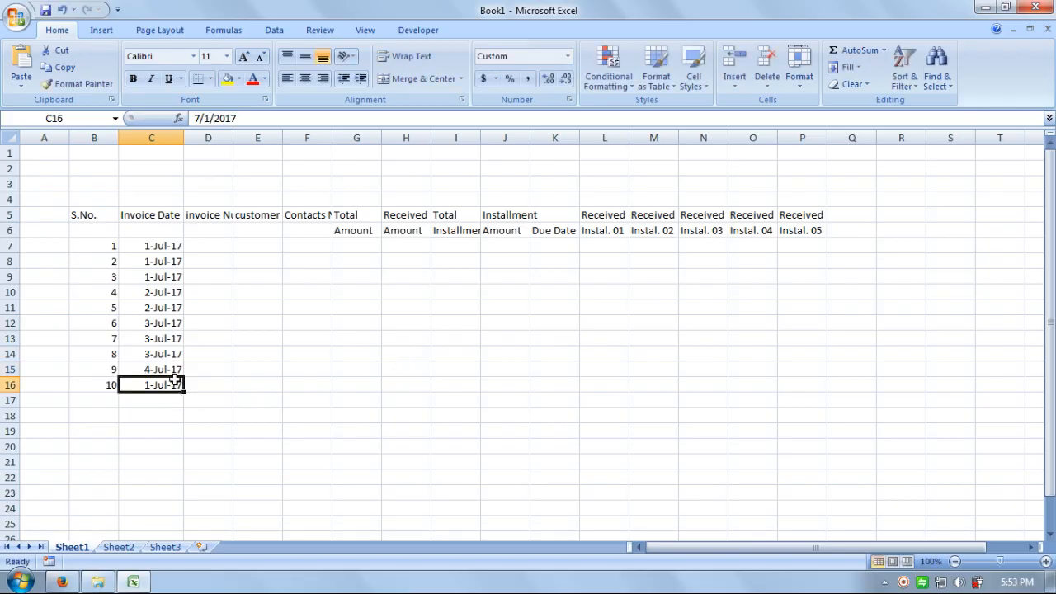
{"action": "key", "text": "ctrl+d"}
{"action": "key", "text": "Right"}
{"action": "key", "text": "Up"}
{"action": "key", "text": "Up"}
{"action": "key", "text": "Up"}
{"action": "key", "text": "Up"}
{"action": "key", "text": "Up"}
{"action": "key", "text": "Up"}
{"action": "key", "text": "Up"}
{"action": "key", "text": "Up"}
{"action": "key", "text": "Up"}
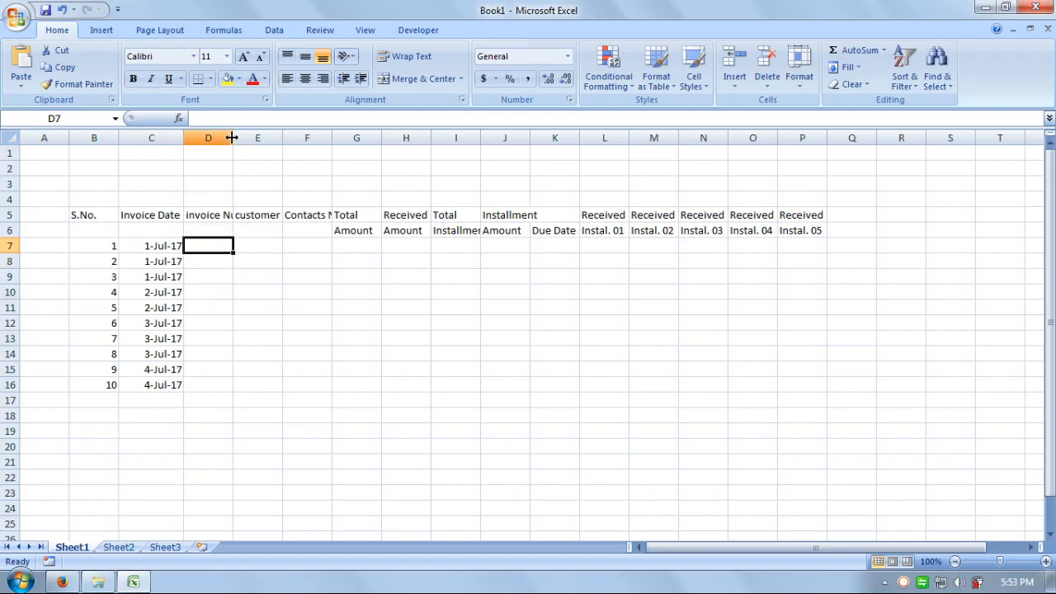
Step: Widen column D, enter NT/UP/201 in D7 and fill it down to D16
{"action": "left_click_drag", "start_coordinate": [233, 137], "coordinate": [287, 139]}
{"action": "left_click", "coordinate": [255, 230]}
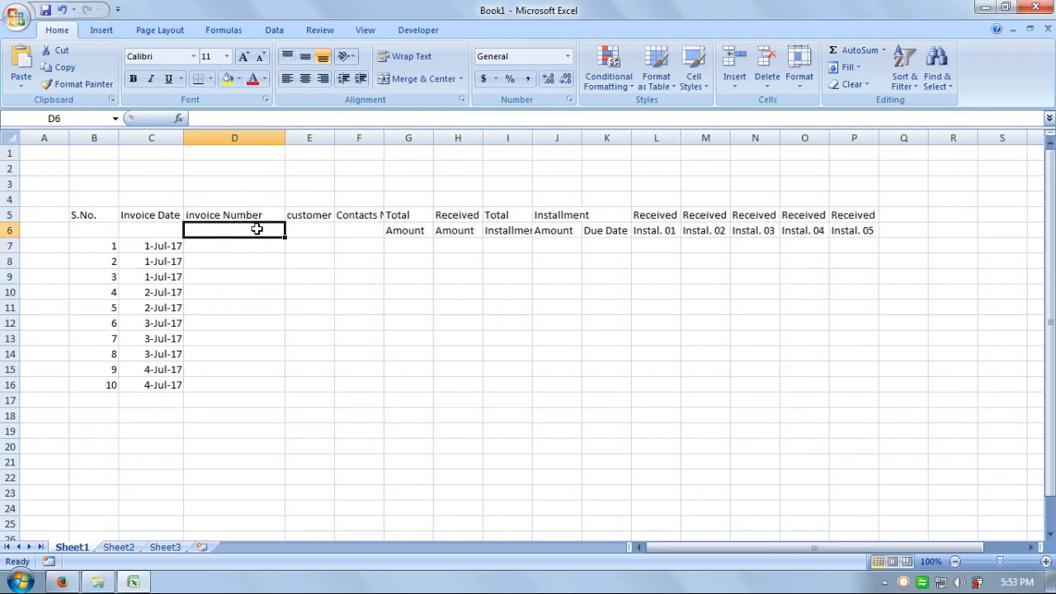
{"action": "left_click", "coordinate": [255, 245]}
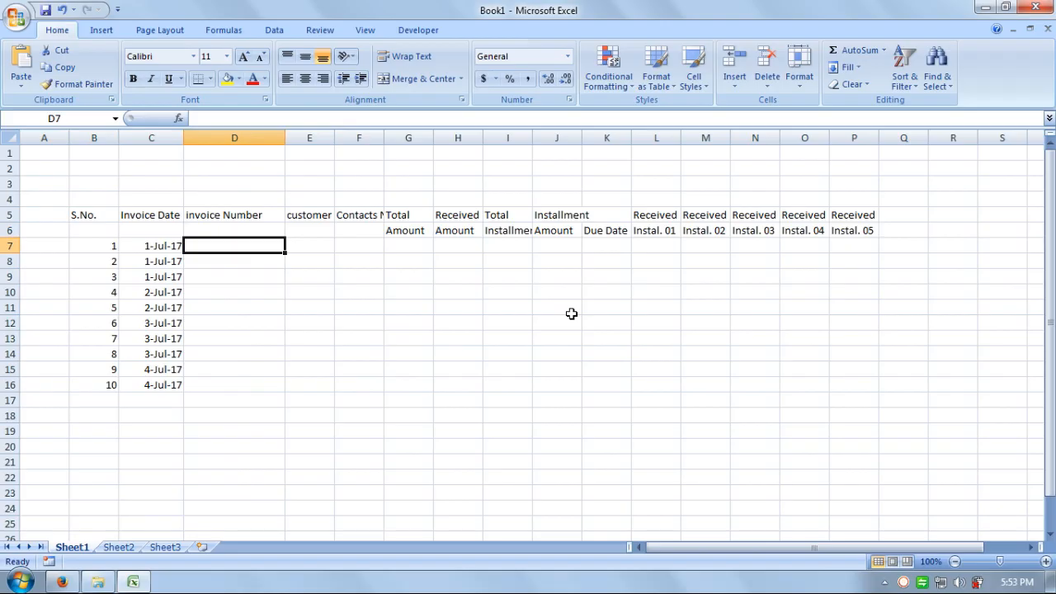
{"action": "type", "text": "NT"}
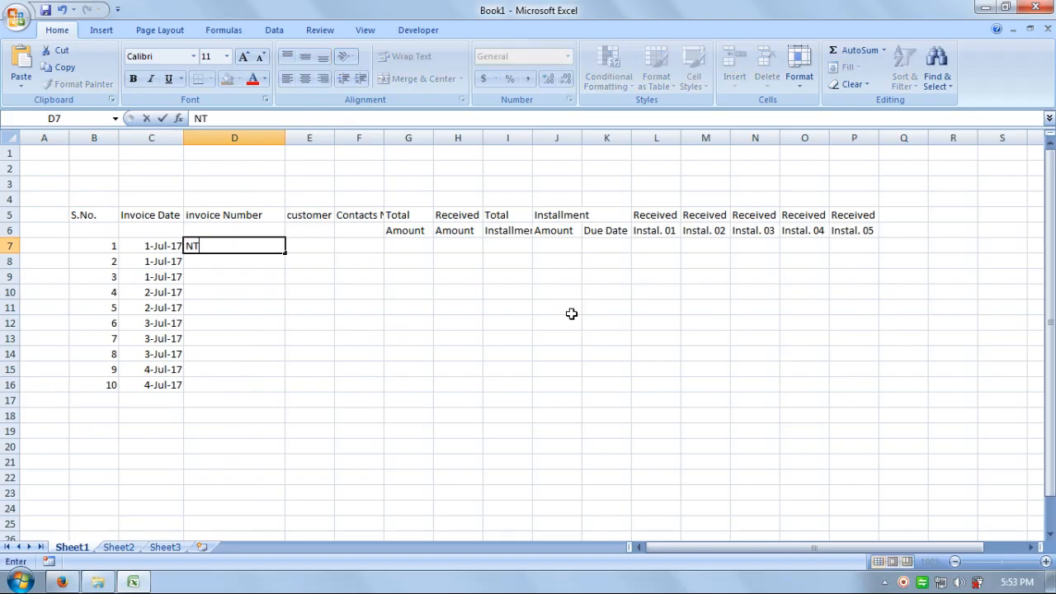
{"action": "type", "text": "/up/201"}
{"action": "key", "text": "Return"}
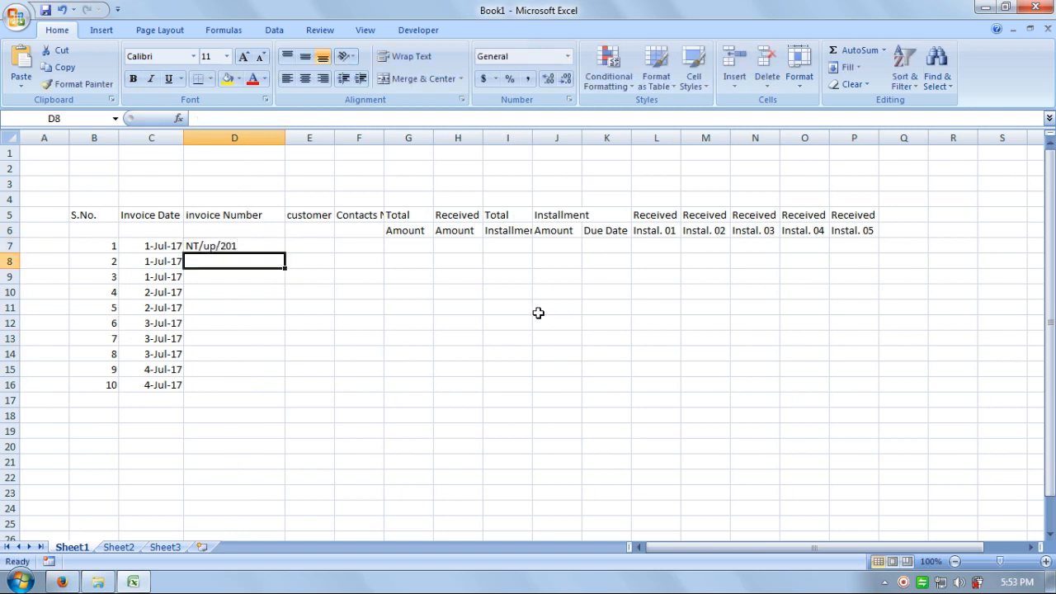
{"action": "double_click", "coordinate": [214, 246]}
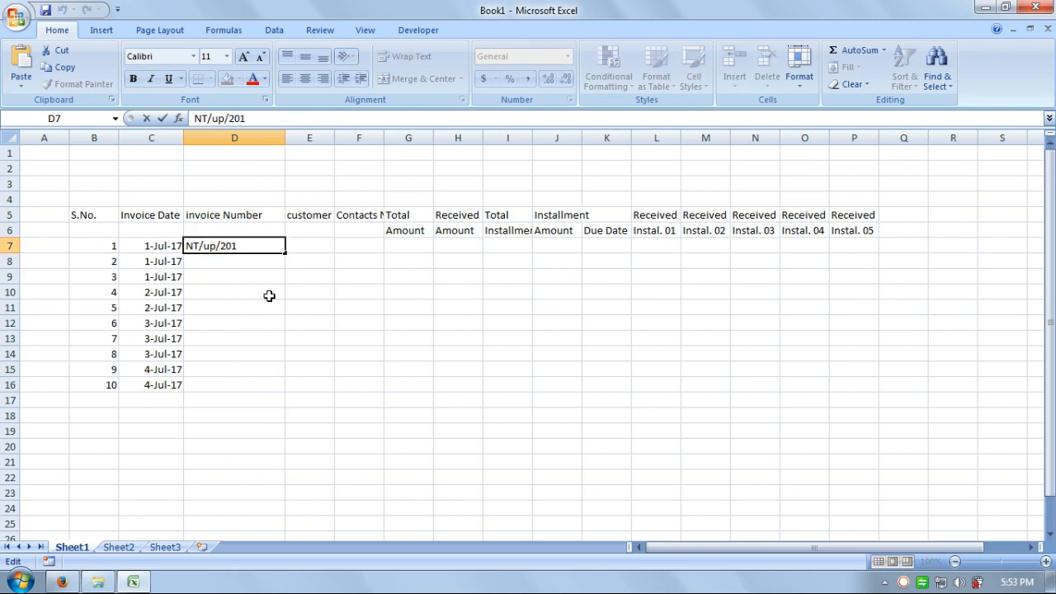
{"action": "key", "text": "BackSpace"}
{"action": "key", "text": "BackSpace"}
{"action": "type", "text": "UP"}
{"action": "key", "text": "Return"}
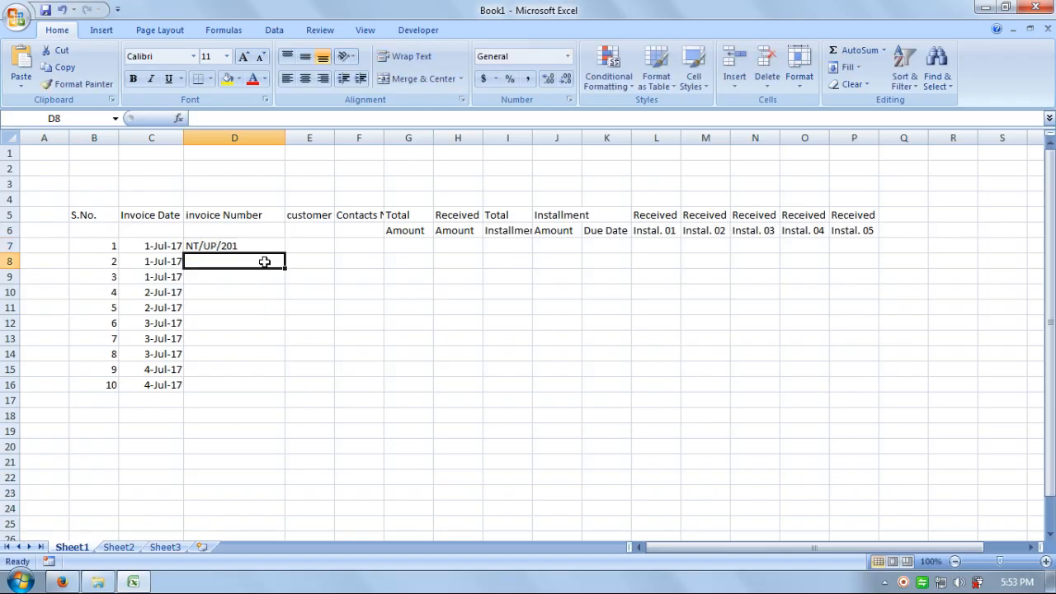
{"action": "left_click_drag", "start_coordinate": [255, 248], "coordinate": [258, 384]}
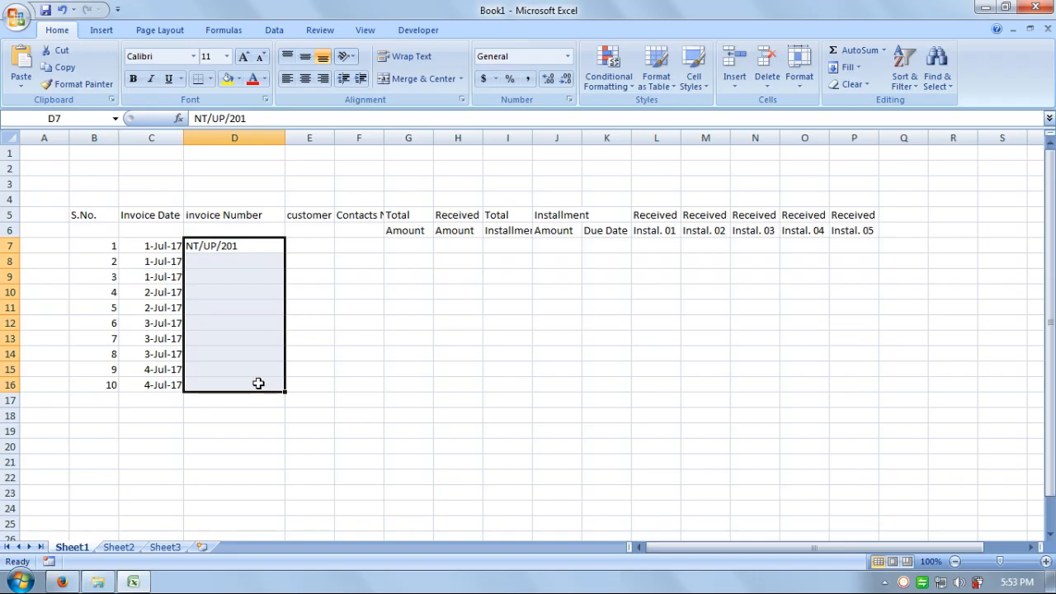
{"action": "key", "text": "ctrl+d"}
Step: Change the invoice numbers in D8:D11 to NT/UP/203, 207, 220 and 235
{"action": "key", "text": "Down"}
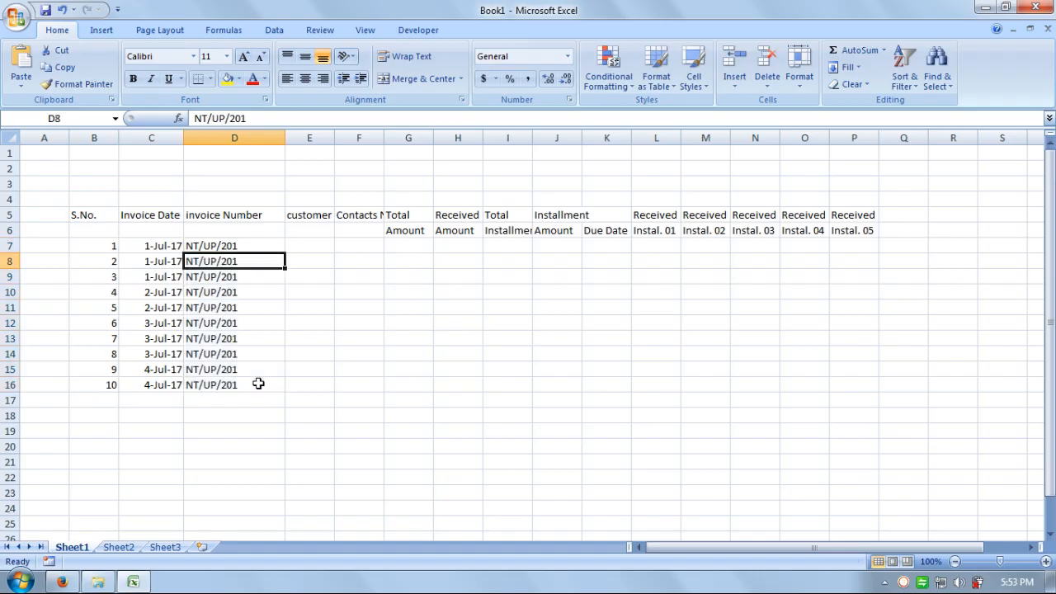
{"action": "key", "text": "F2"}
{"action": "key", "text": "BackSpace"}
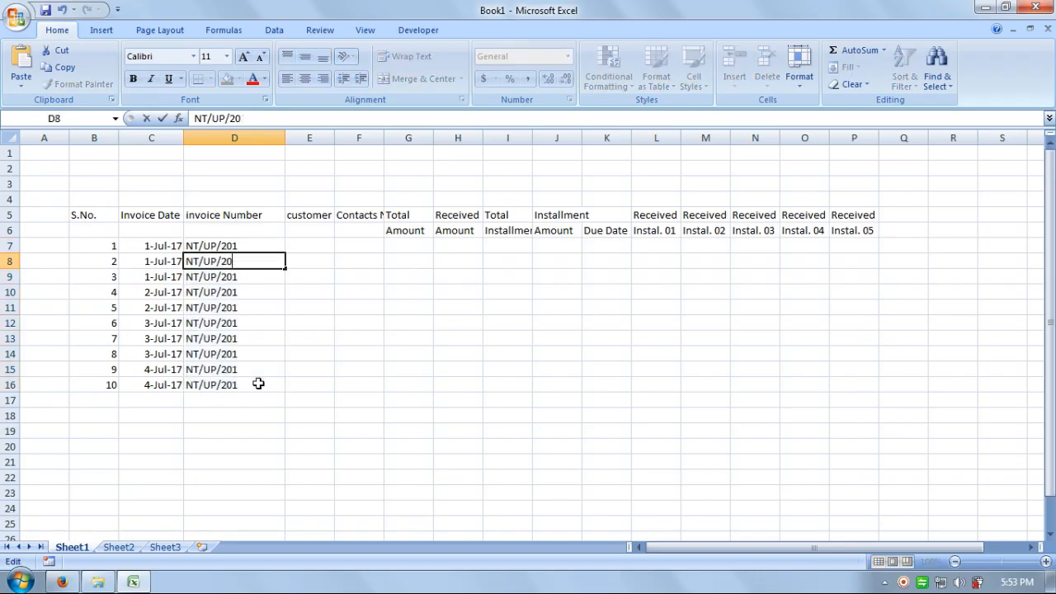
{"action": "type", "text": "3"}
{"action": "key", "text": "Return"}
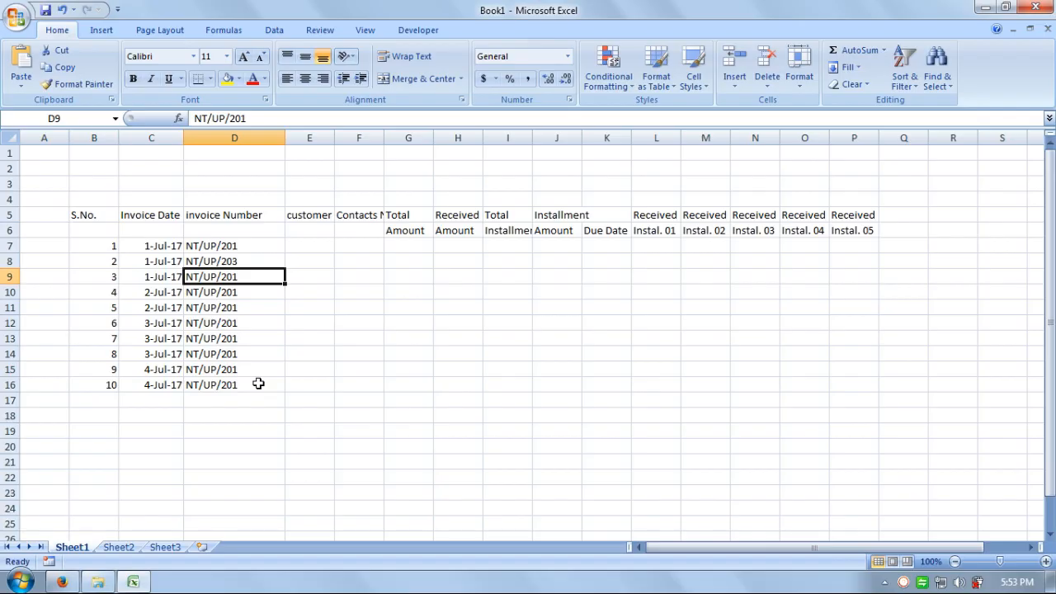
{"action": "key", "text": "F2"}
{"action": "key", "text": "BackSpace"}
{"action": "type", "text": "7"}
{"action": "key", "text": "Return"}
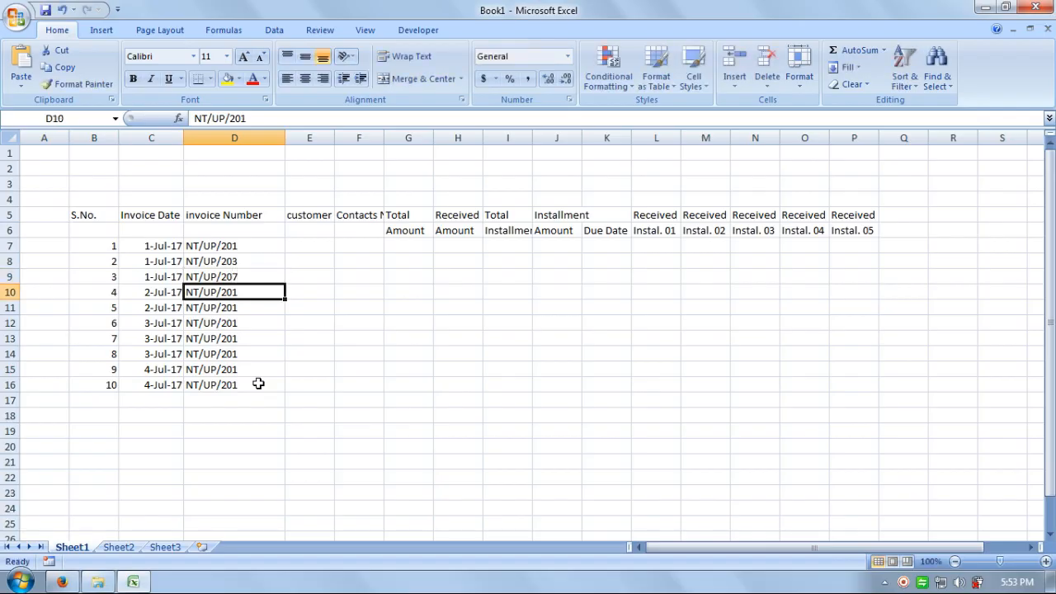
{"action": "key", "text": "F2"}
{"action": "key", "text": "BackSpace"}
{"action": "key", "text": "BackSpace"}
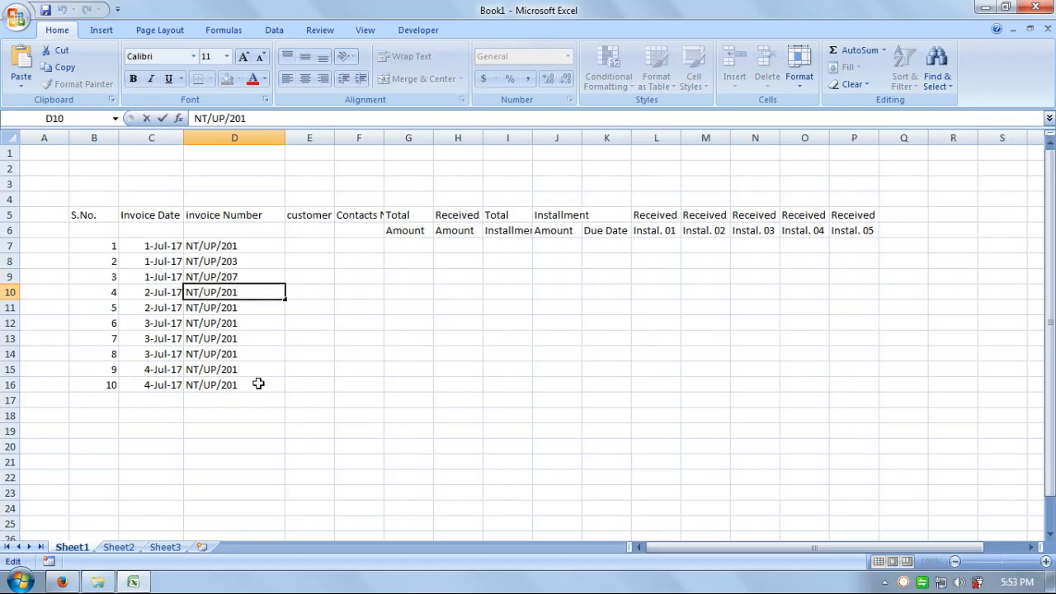
{"action": "type", "text": "22"}
{"action": "key", "text": "BackSpace"}
{"action": "type", "text": "0"}
{"action": "key", "text": "Return"}
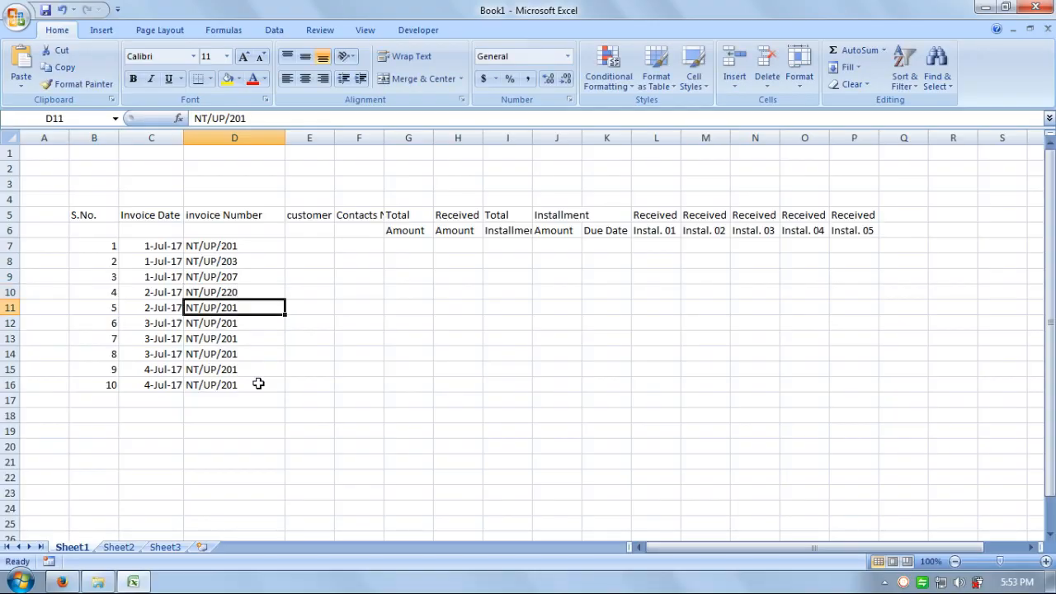
{"action": "key", "text": "F2"}
{"action": "key", "text": "BackSpace"}
{"action": "key", "text": "BackSpace"}
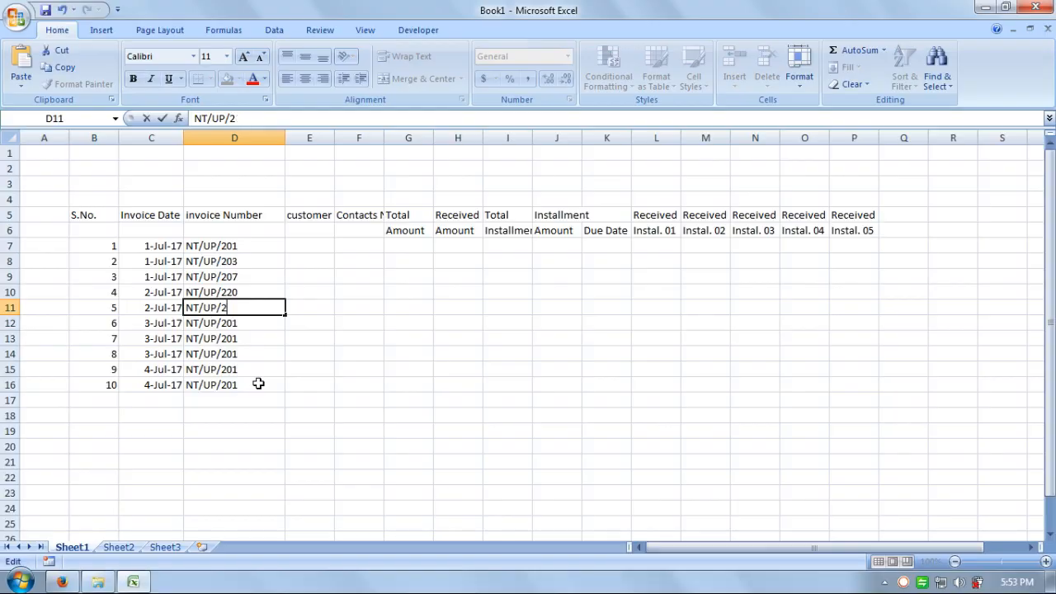
{"action": "type", "text": "35"}
{"action": "key", "text": "Return"}
Step: Change the invoice numbers in D12:D16 to NT/UP/256, 259, 270, 285 and 290
{"action": "key", "text": "F2"}
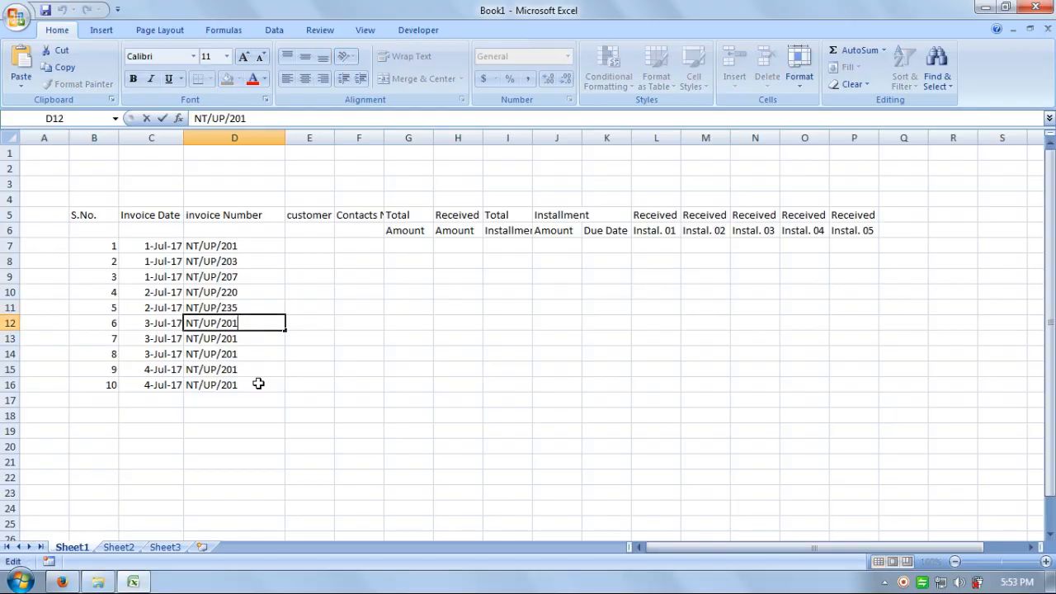
{"action": "key", "text": "BackSpace"}
{"action": "key", "text": "BackSpace"}
{"action": "type", "text": "56"}
{"action": "key", "text": "Return"}
{"action": "key", "text": "F2"}
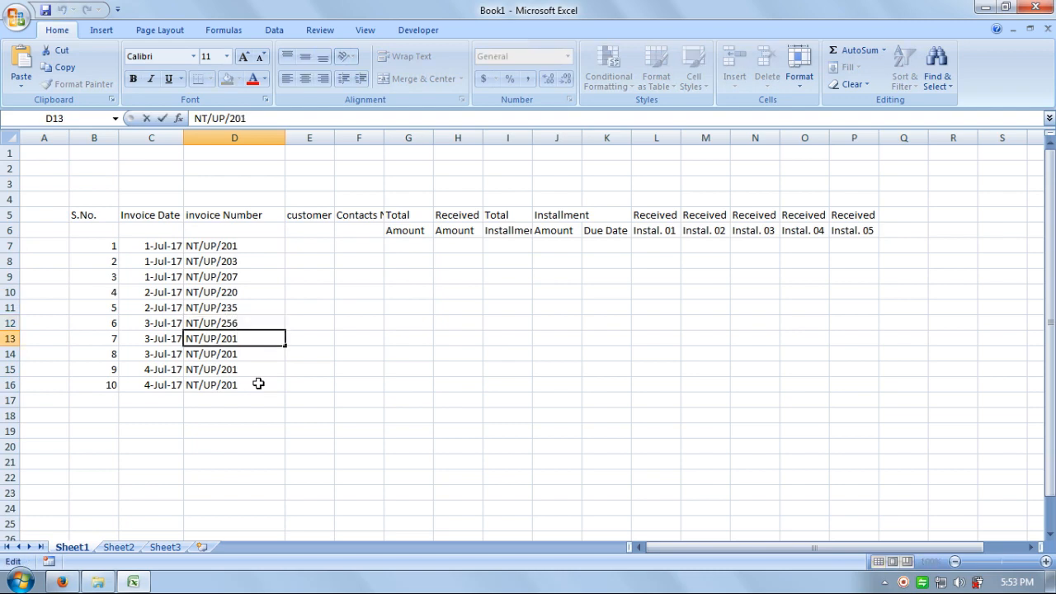
{"action": "key", "text": "BackSpace"}
{"action": "key", "text": "BackSpace"}
{"action": "type", "text": "59"}
{"action": "key", "text": "Return"}
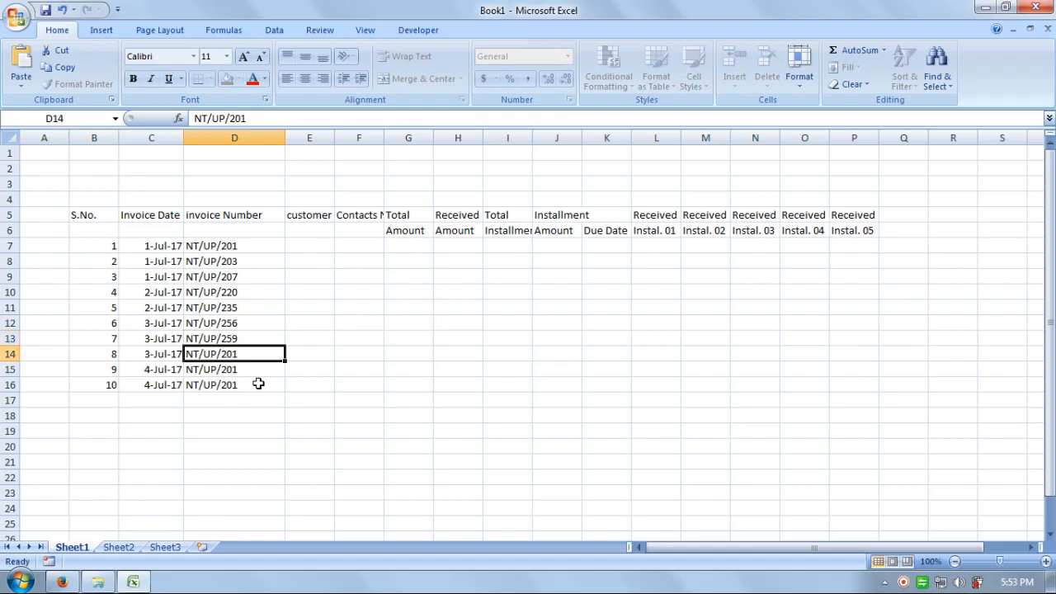
{"action": "key", "text": "F2"}
{"action": "key", "text": "BackSpace"}
{"action": "key", "text": "BackSpace"}
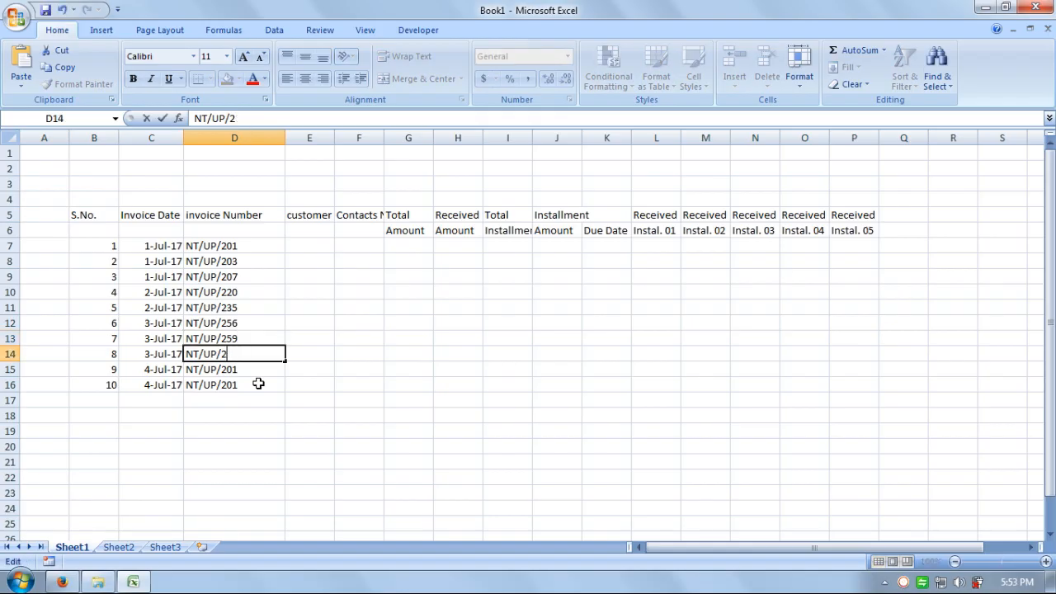
{"action": "type", "text": "70"}
{"action": "key", "text": "Return"}
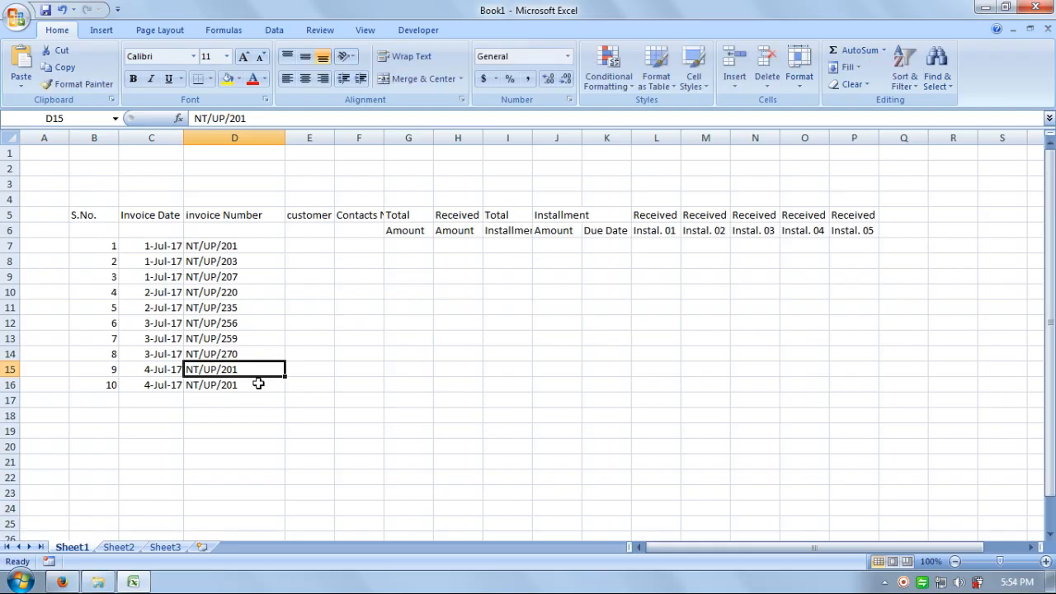
{"action": "key", "text": "F2"}
{"action": "key", "text": "BackSpace"}
{"action": "key", "text": "BackSpace"}
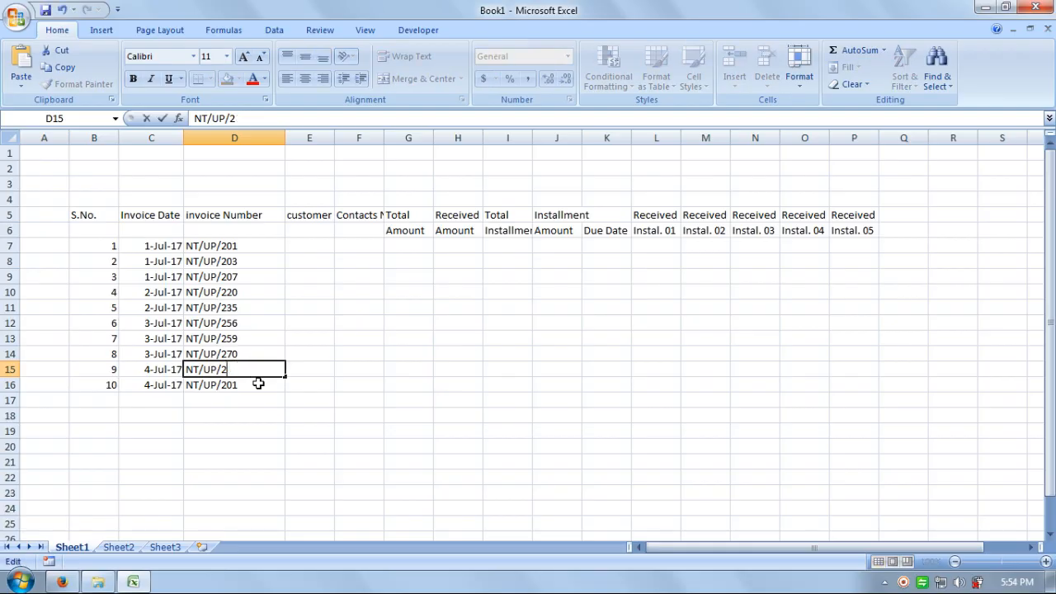
{"action": "type", "text": "85"}
{"action": "key", "text": "Return"}
{"action": "key", "text": "F2"}
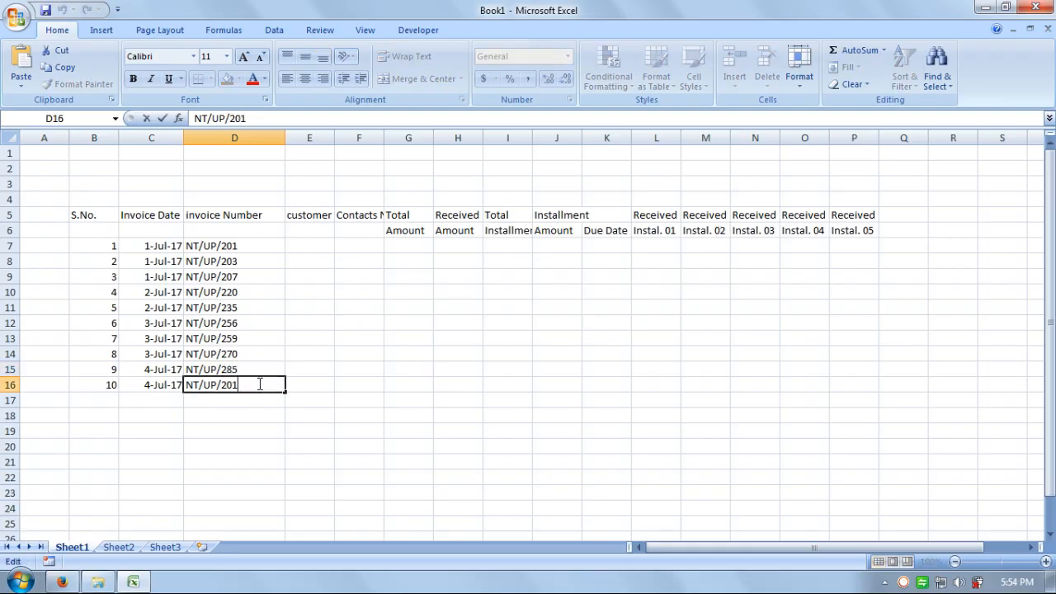
{"action": "key", "text": "BackSpace"}
{"action": "key", "text": "BackSpace"}
{"action": "type", "text": "90"}
{"action": "key", "text": "Return"}
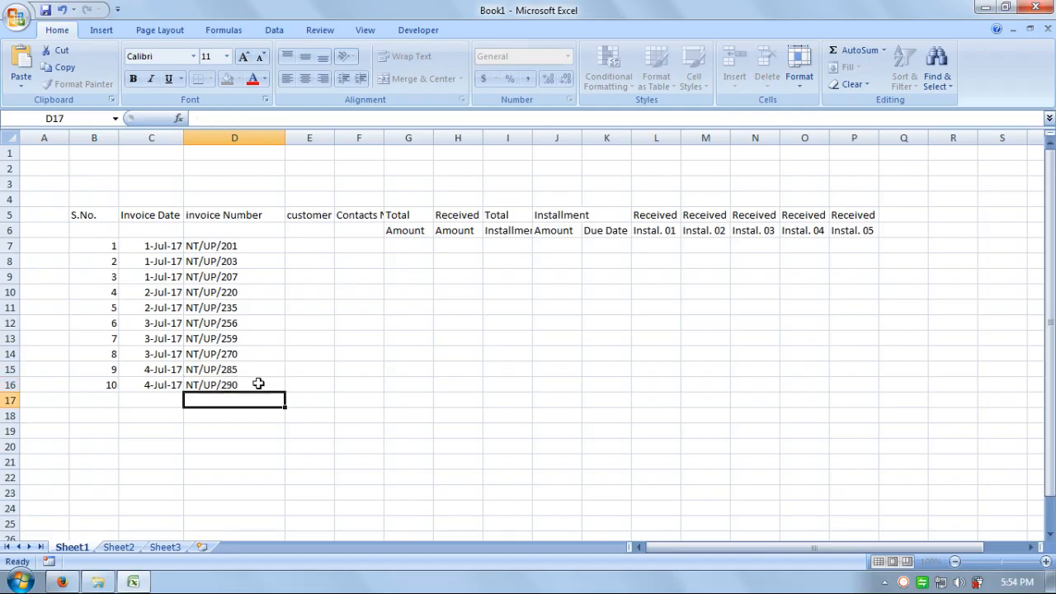
Step: AutoFit columns D and E so the customer Name heading shows fully
{"action": "left_click", "coordinate": [294, 137]}
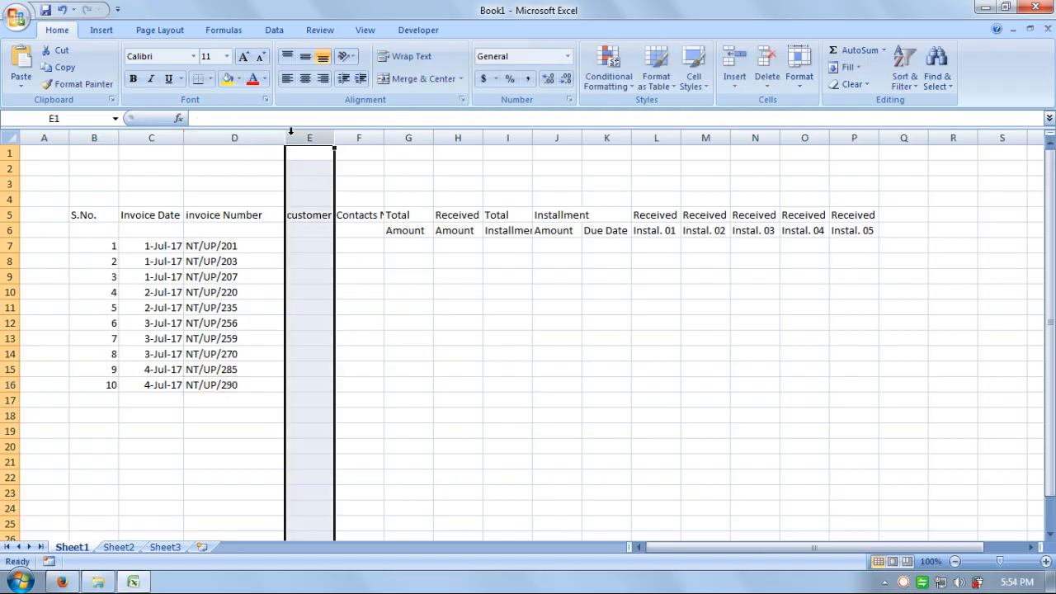
{"action": "left_click_drag", "start_coordinate": [284, 137], "coordinate": [281, 138]}
{"action": "left_click", "coordinate": [307, 261]}
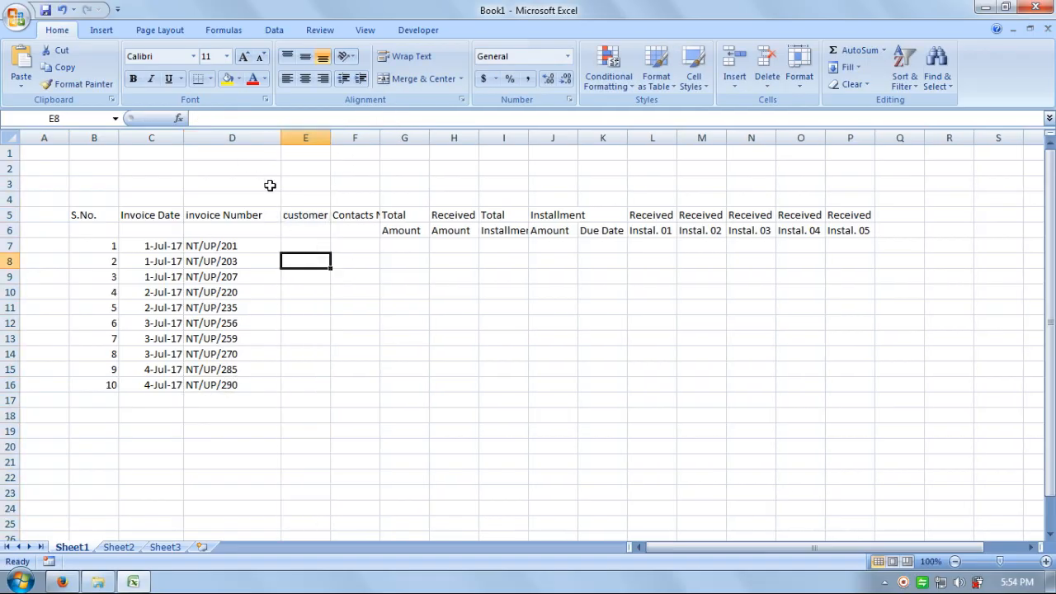
{"action": "double_click", "coordinate": [281, 137]}
{"action": "left_click", "coordinate": [319, 291]}
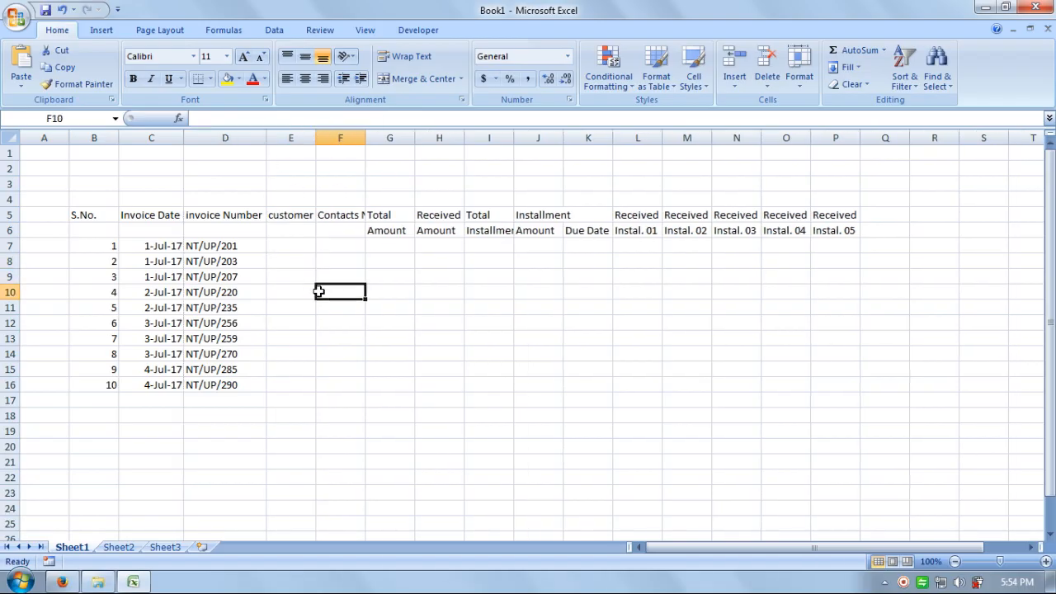
{"action": "double_click", "coordinate": [314, 138]}
{"action": "left_click", "coordinate": [327, 236]}
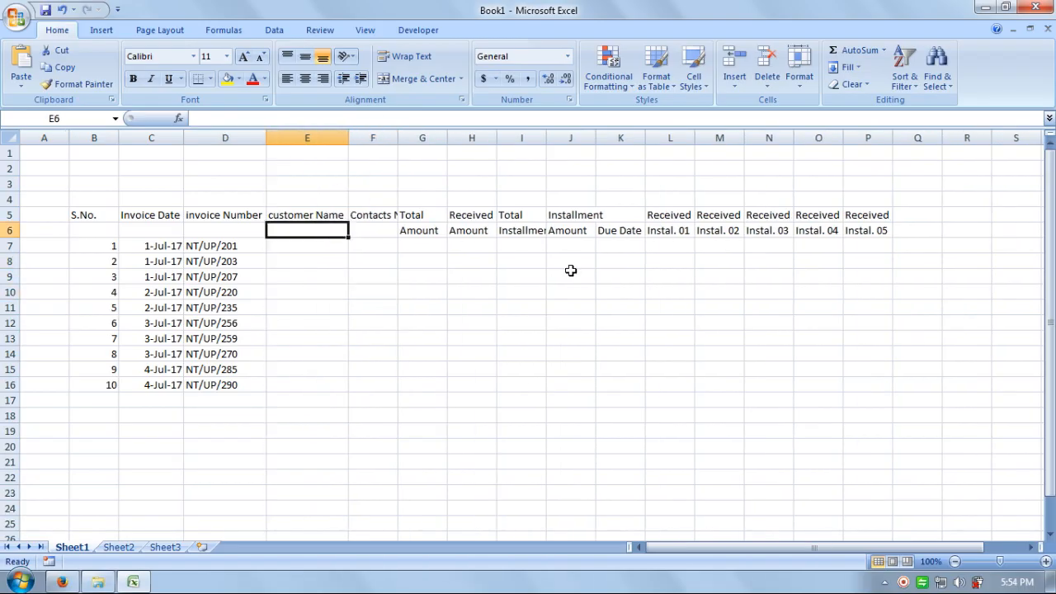
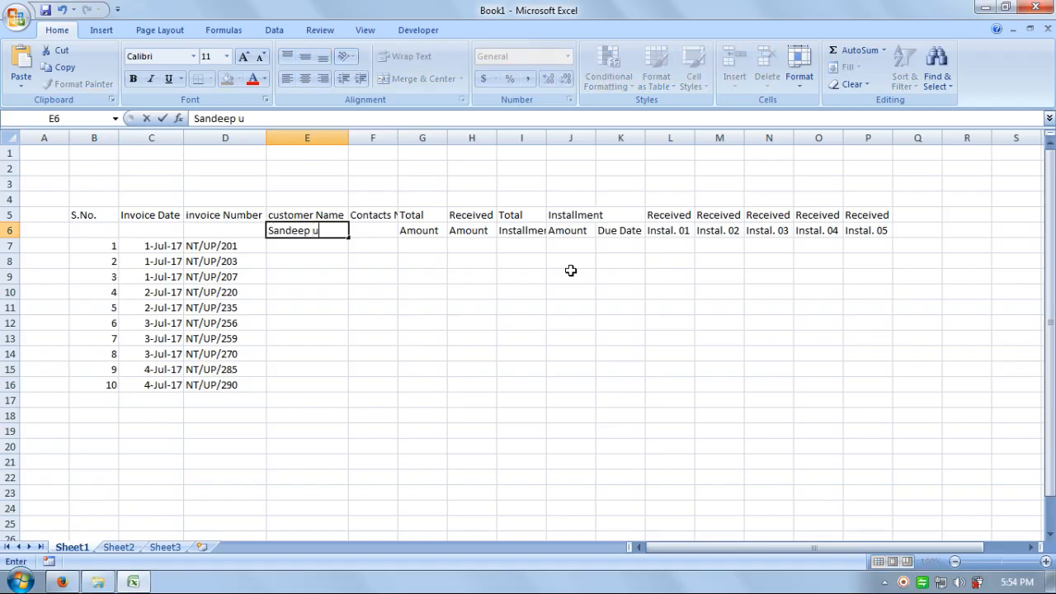
Step: Enter the first five customer names in column E, correcting typos along the way
{"action": "key", "text": "Return"}
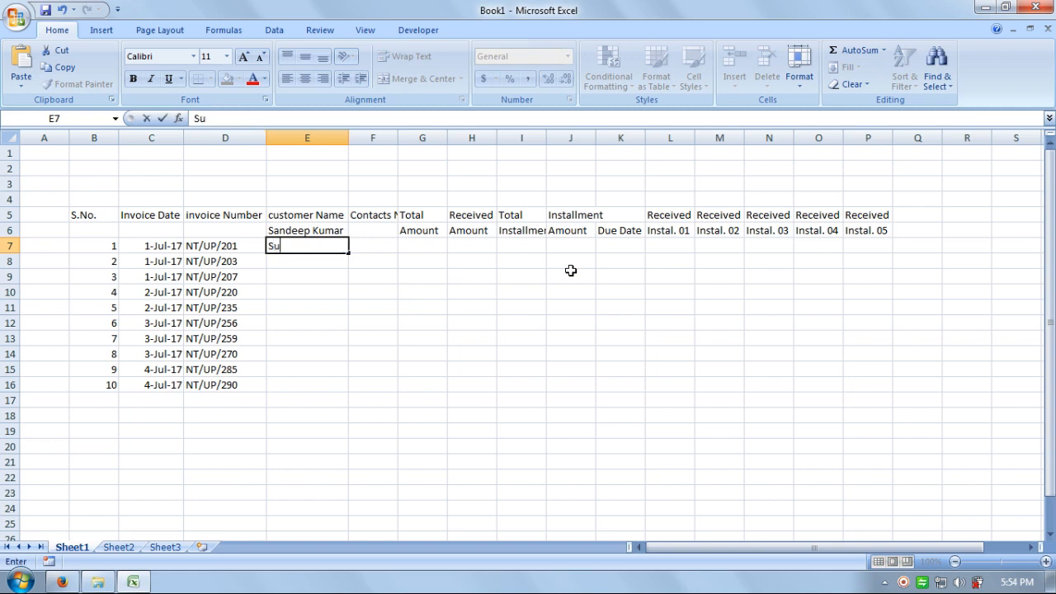
{"action": "key", "text": "Return"}
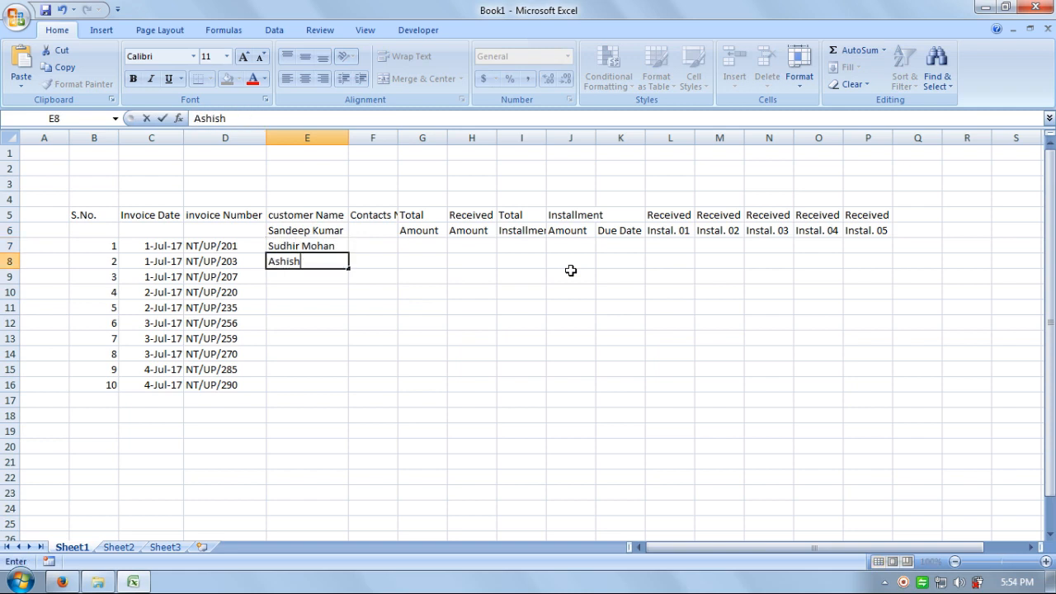
{"action": "key", "text": "Return"}
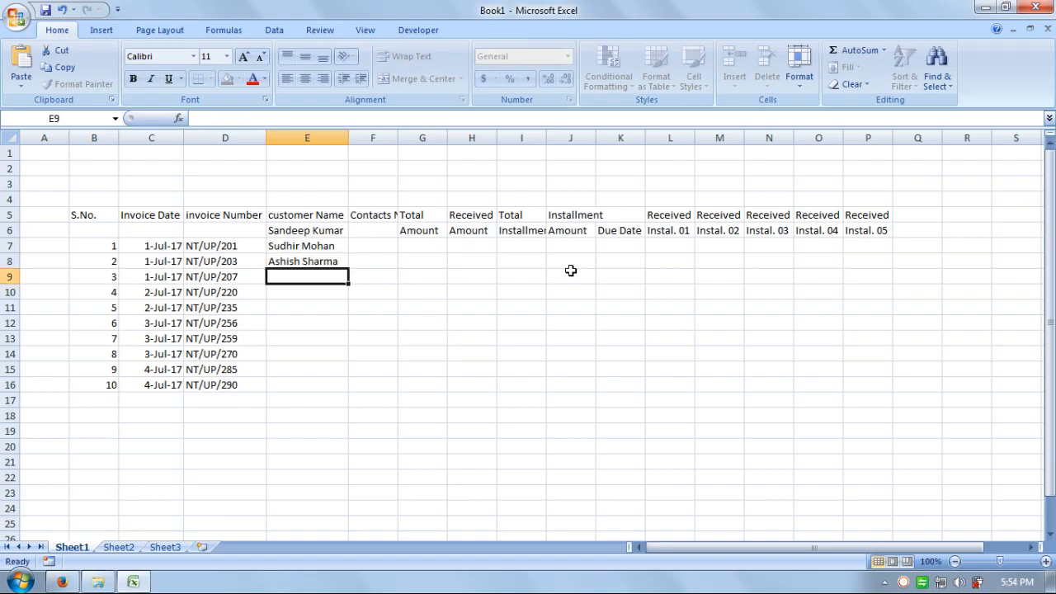
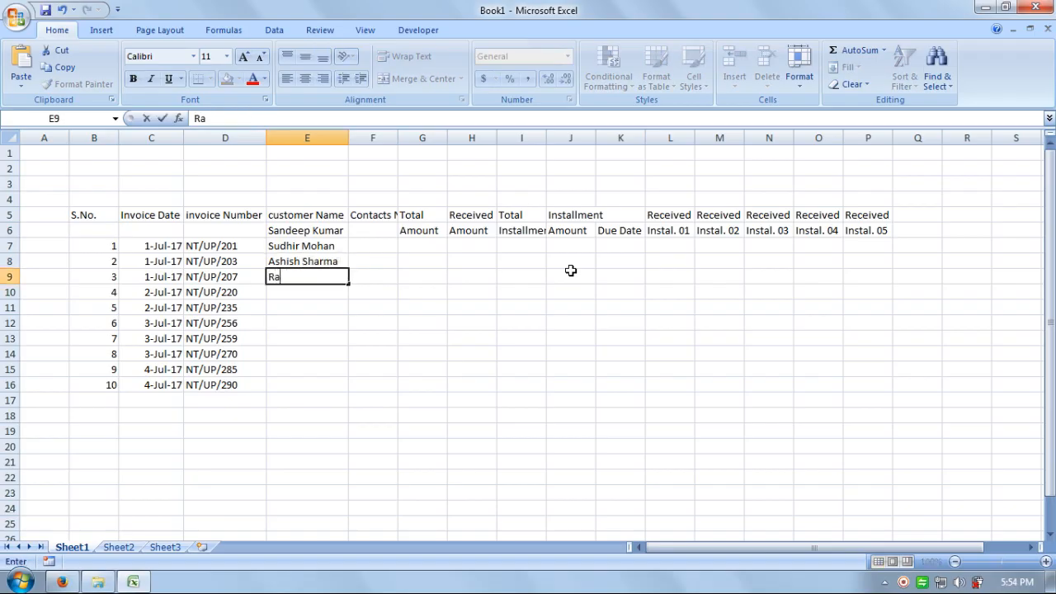
{"action": "key", "text": "Return"}
{"action": "type", "text": "0"}
{"action": "key", "text": "BackSpace"}
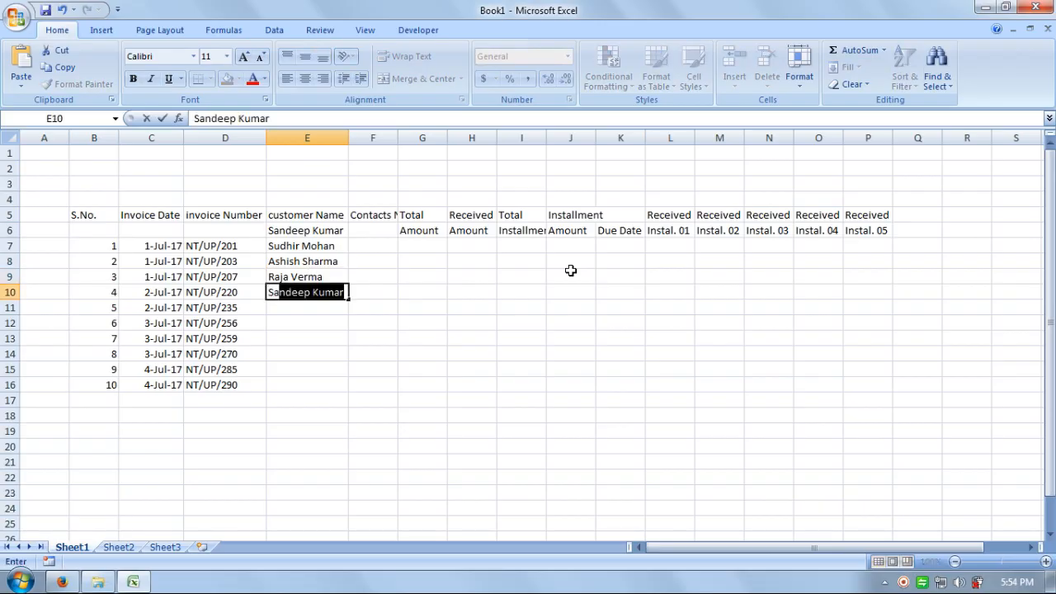
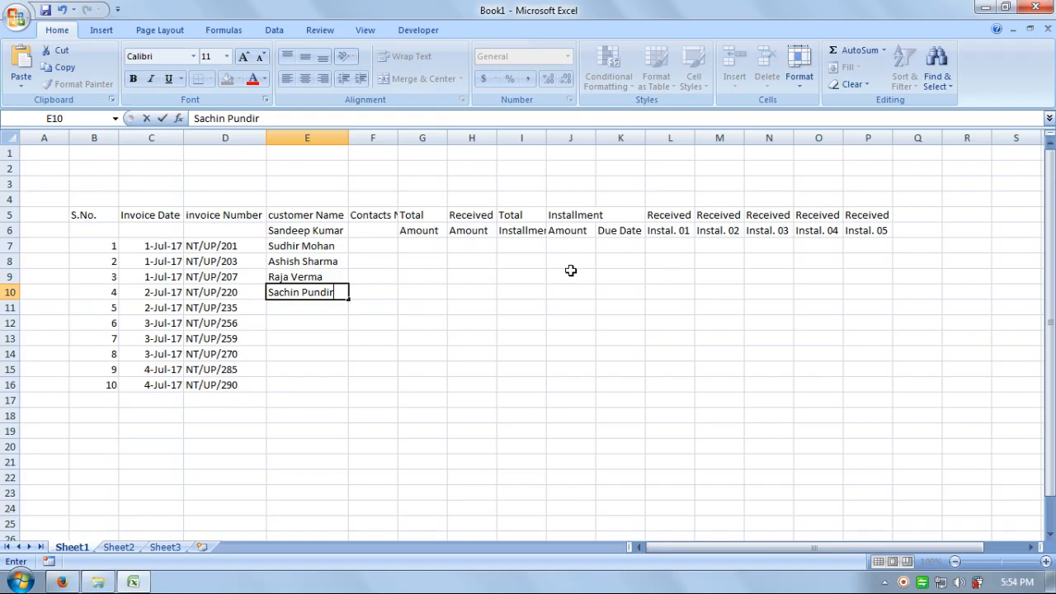
{"action": "key", "text": "Return"}
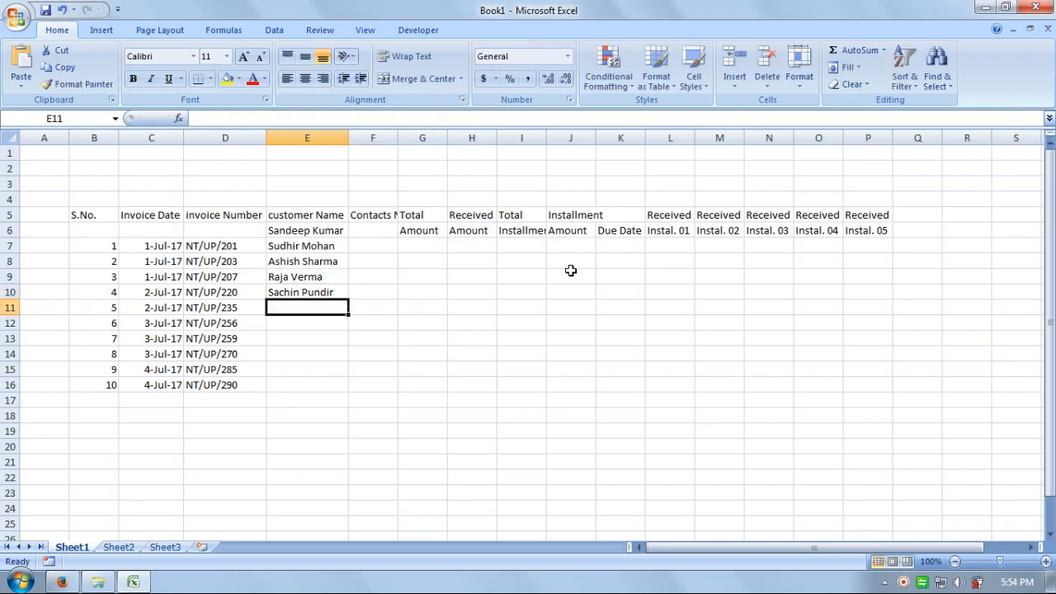
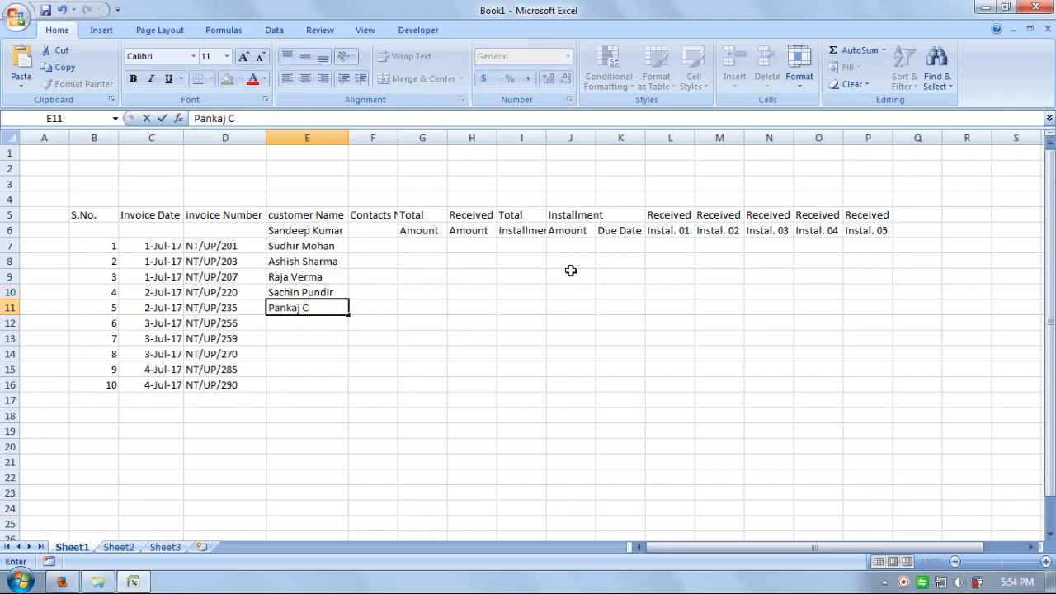
Step: Enter the remaining five customer names down to E15, fixing one misspelling
{"action": "key", "text": "Return"}
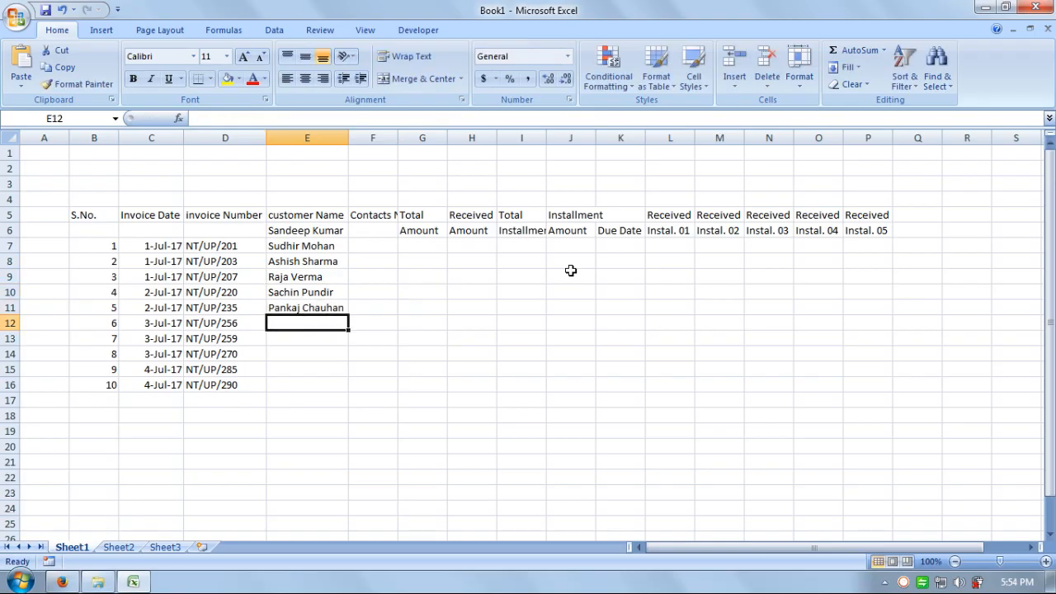
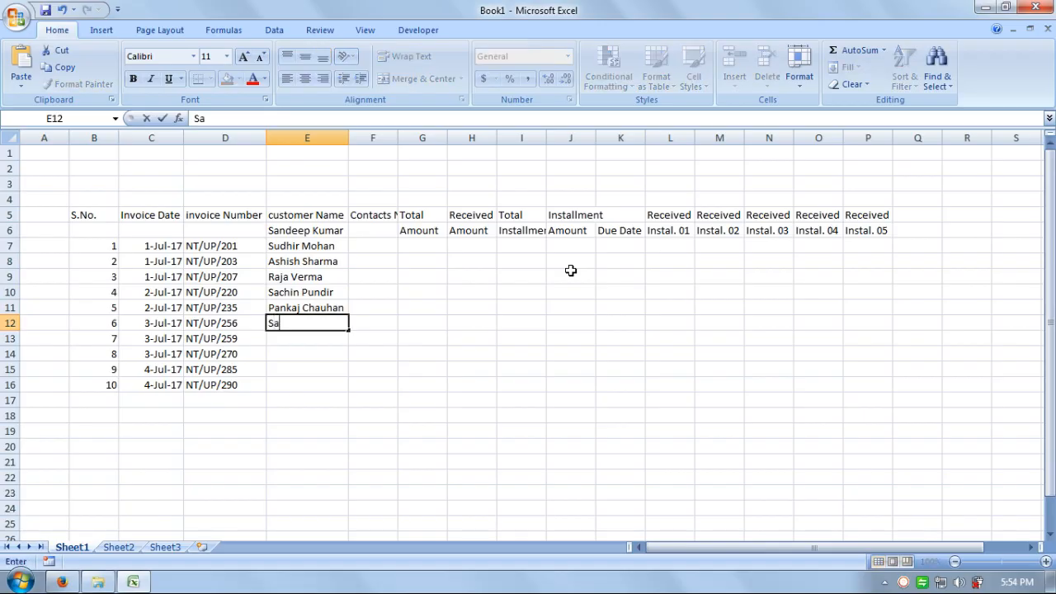
{"action": "key", "text": "Return"}
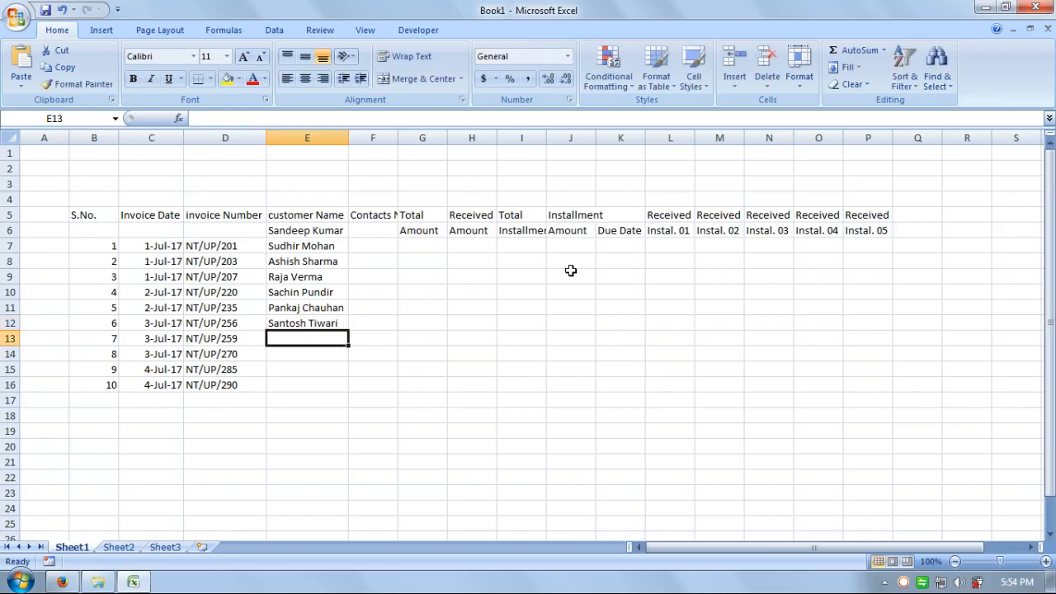
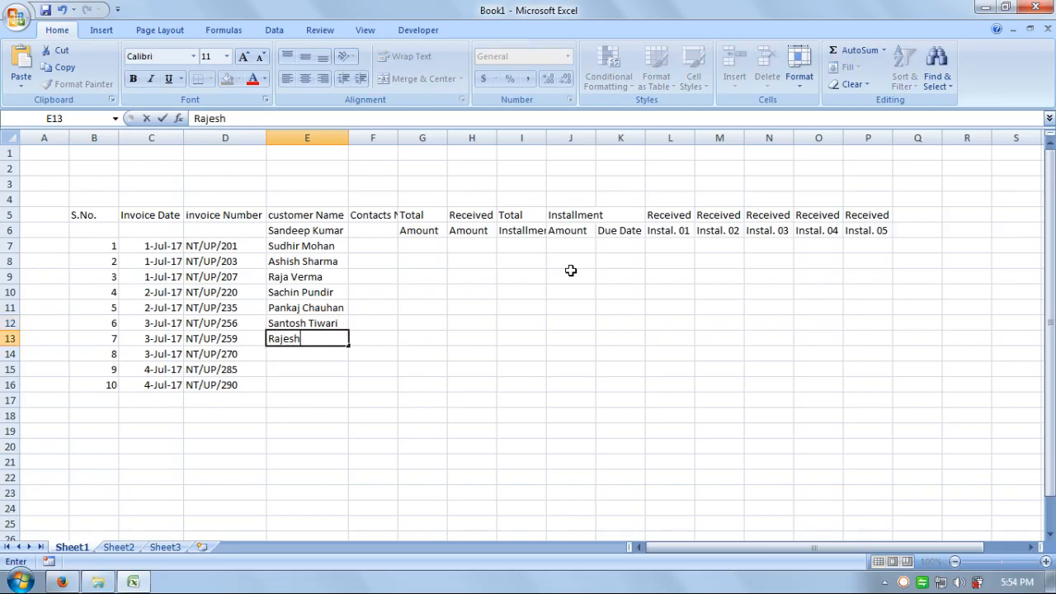
{"action": "key", "text": "Return"}
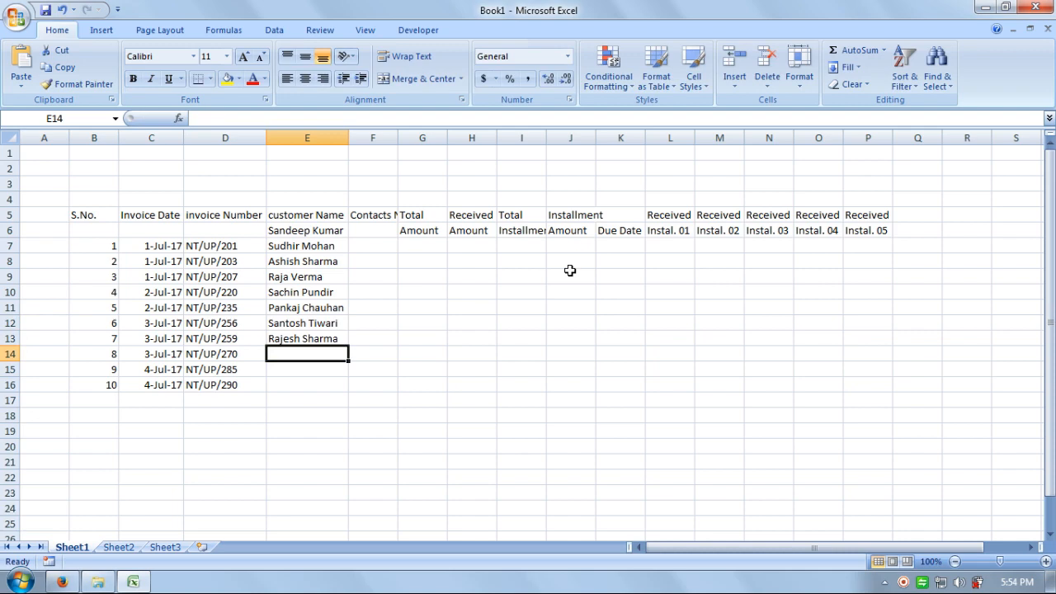
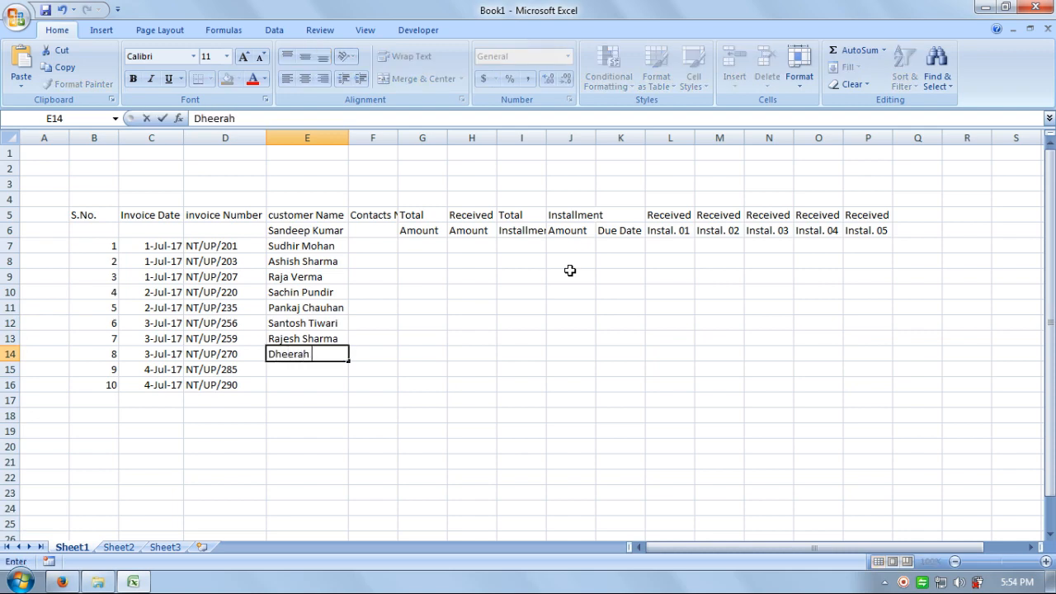
{"action": "key", "text": "Return"}
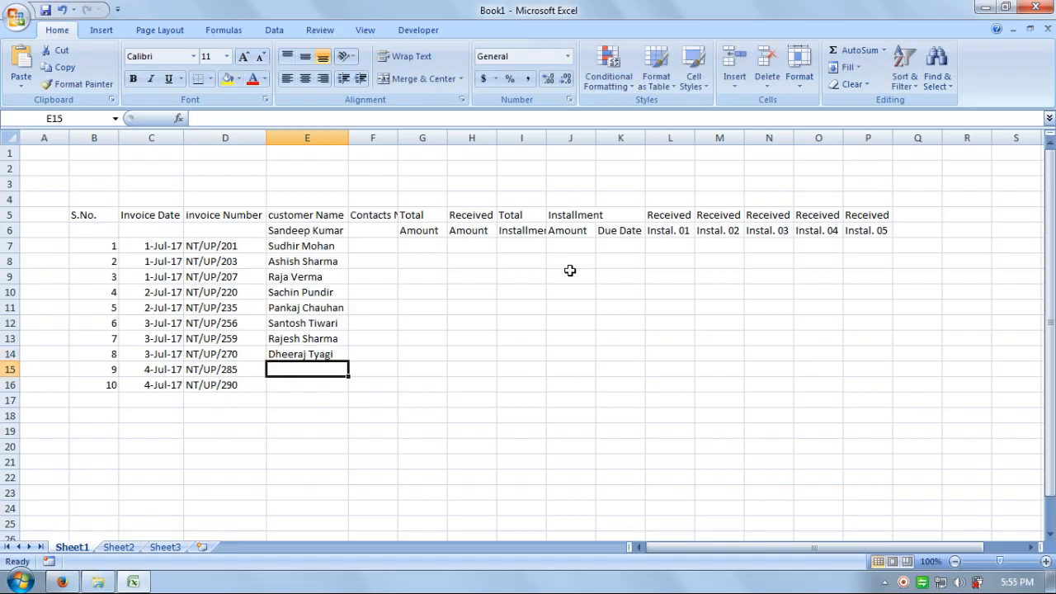
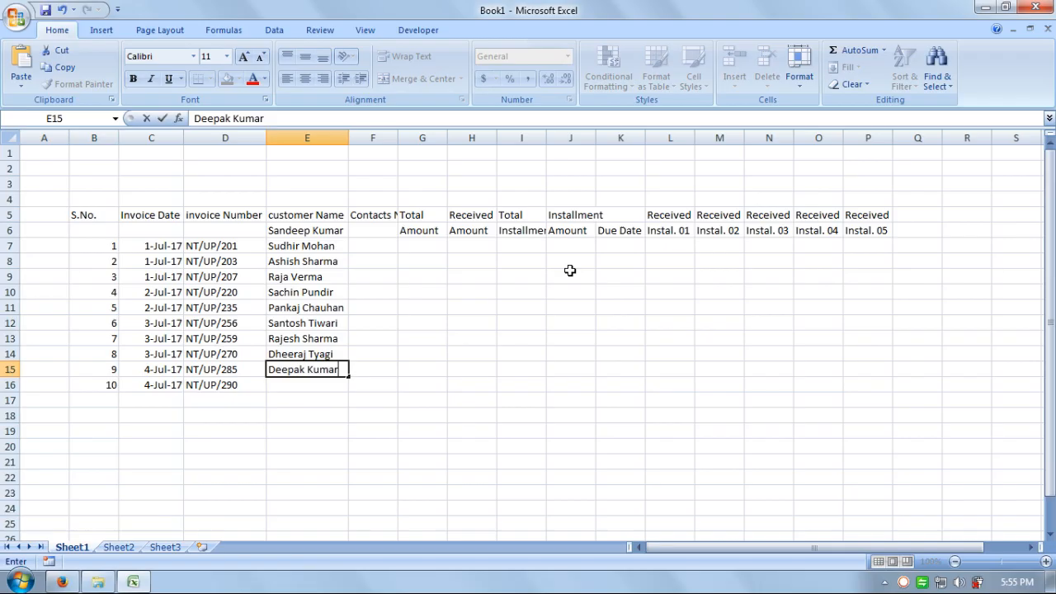
{"action": "key", "text": "Return"}
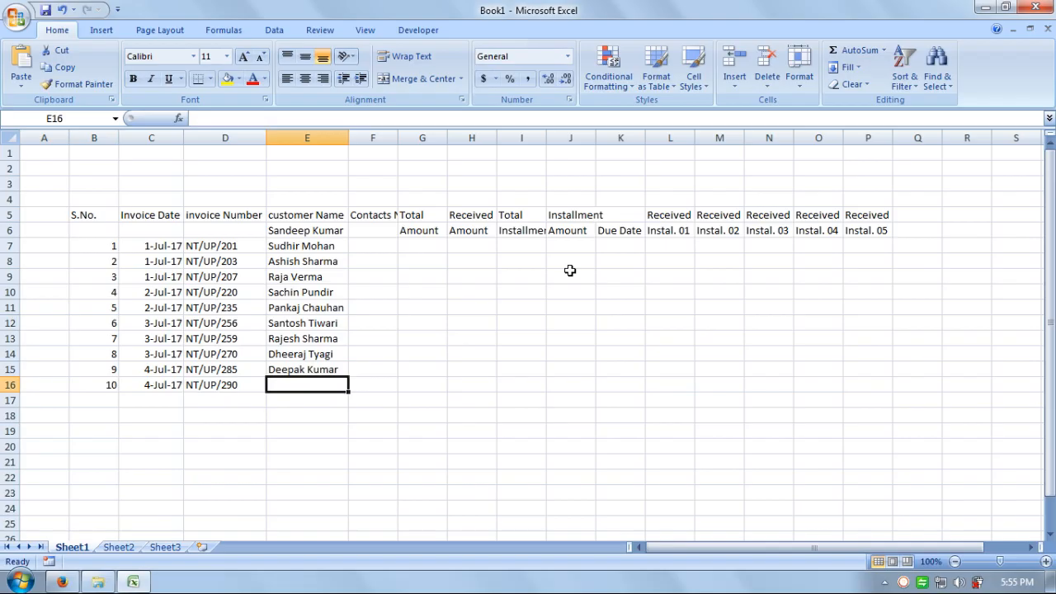
Step: Move the ten customer names from E6:E15 down one row into E7:E16
{"action": "key", "text": "Up"}
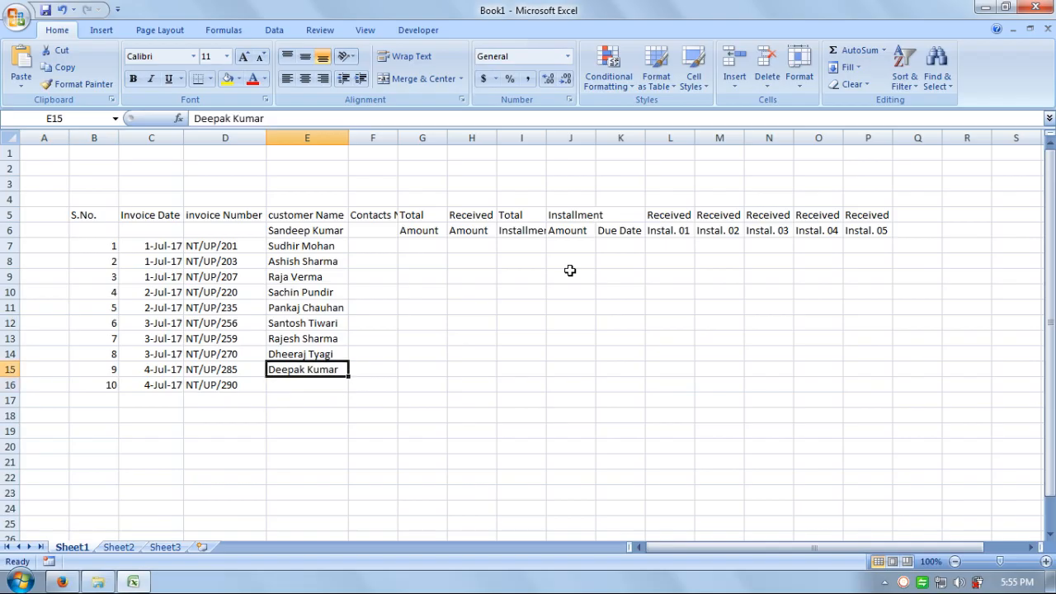
{"action": "key", "text": "shift+Up"}
{"action": "key", "text": "shift+Up"}
{"action": "key", "text": "shift+Up"}
{"action": "key", "text": "shift+Up"}
{"action": "key", "text": "shift+Up"}
{"action": "key", "text": "shift+Up"}
{"action": "key", "text": "shift+Up"}
{"action": "key", "text": "shift+Up"}
{"action": "key", "text": "shift+Up"}
{"action": "key", "text": "shift+Up"}
{"action": "key", "text": "shift+Up"}
{"action": "key", "text": "shift+Up"}
{"action": "key", "text": "shift+Up"}
{"action": "key", "text": "shift+Up"}
{"action": "key", "text": "shift+Up"}
{"action": "key", "text": "shift+Up"}
{"action": "key", "text": "shift+Up"}
{"action": "key", "text": "shift+Up"}
{"action": "key", "text": "shift+Up"}
{"action": "key", "text": "shift+Down"}
{"action": "key", "text": "shift+Up"}
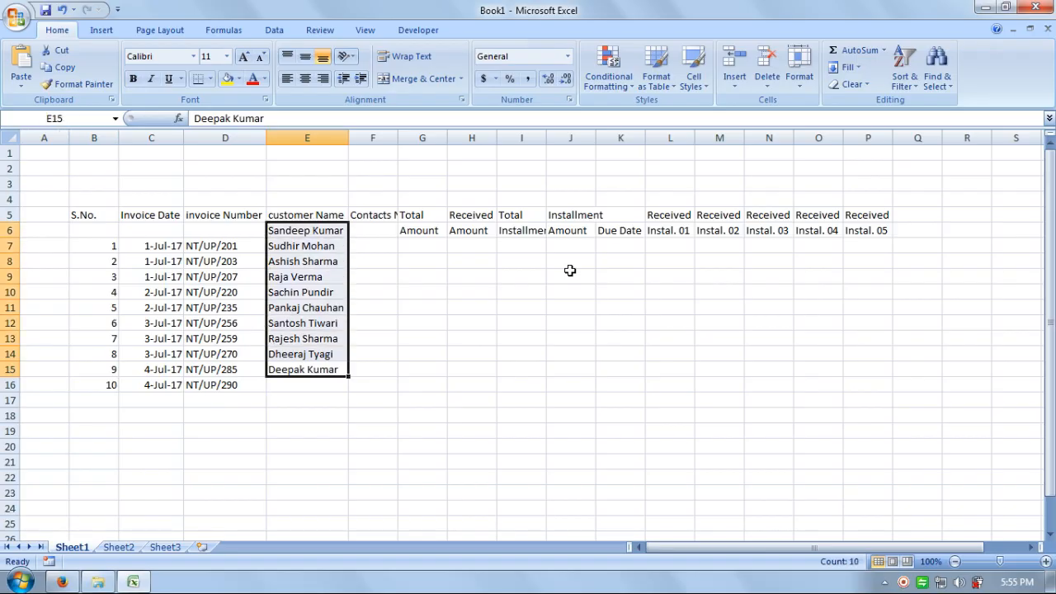
{"action": "key", "text": "ctrl+c"}
{"action": "key", "text": "Down"}
{"action": "key", "text": "Up"}
{"action": "key", "text": "Up"}
{"action": "key", "text": "Up"}
{"action": "key", "text": "Up"}
{"action": "key", "text": "Up"}
{"action": "key", "text": "Up"}
{"action": "key", "text": "Up"}
{"action": "key", "text": "Up"}
{"action": "key", "text": "Up"}
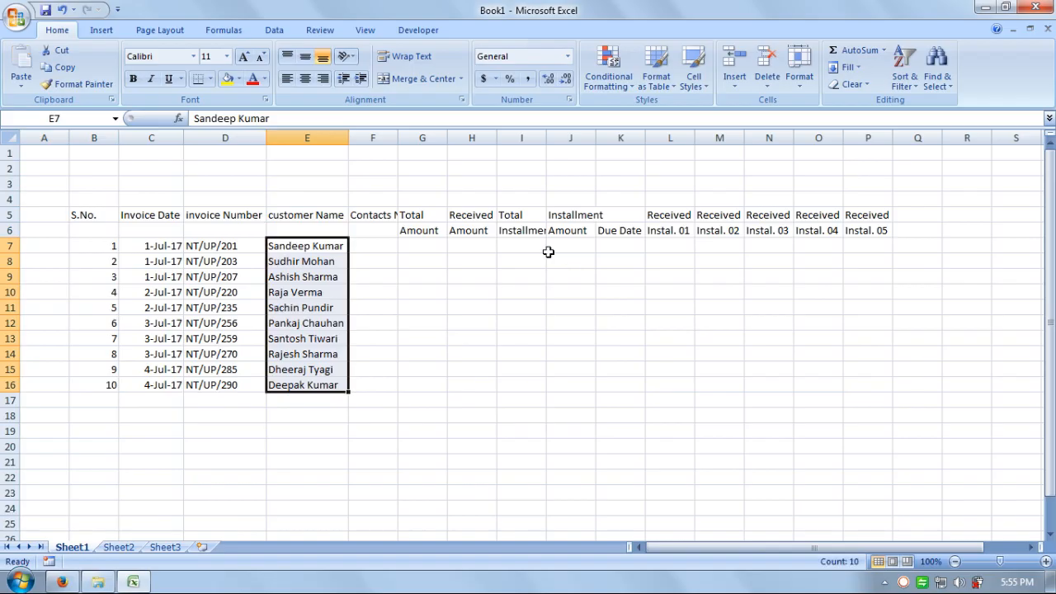
{"action": "left_click", "coordinate": [418, 274]}
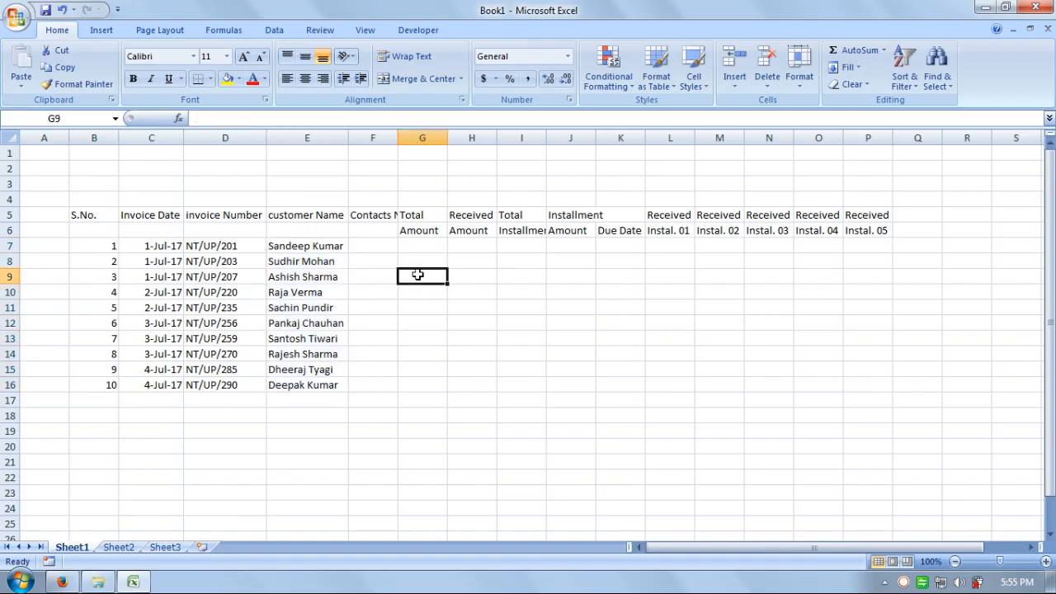
Step: Widen column F and enter contact numbers for the first five customers in F7:F11
{"action": "left_click_drag", "start_coordinate": [398, 138], "coordinate": [460, 137]}
{"action": "left_click", "coordinate": [392, 243]}
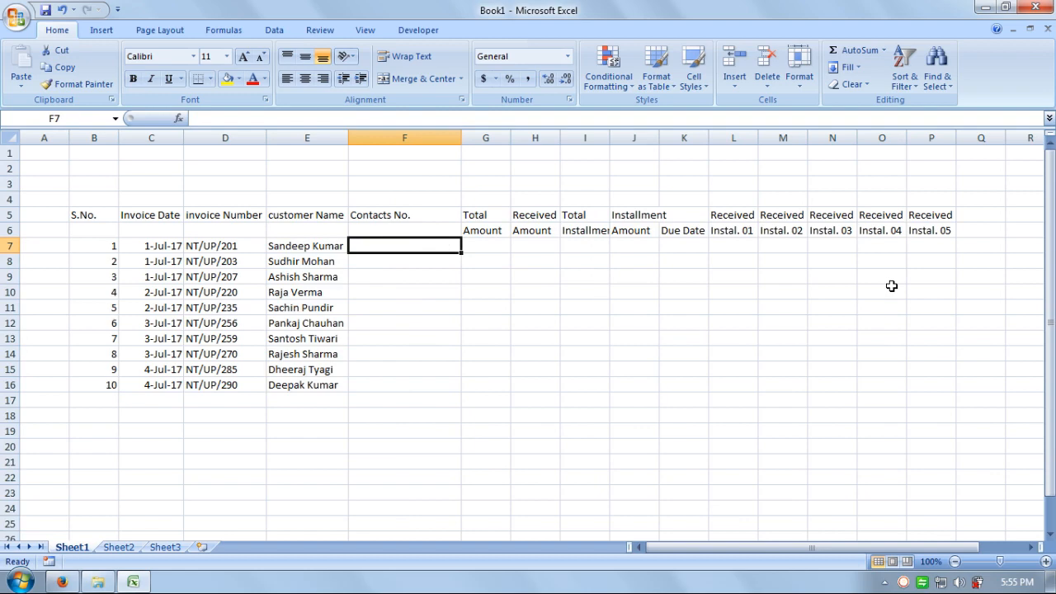
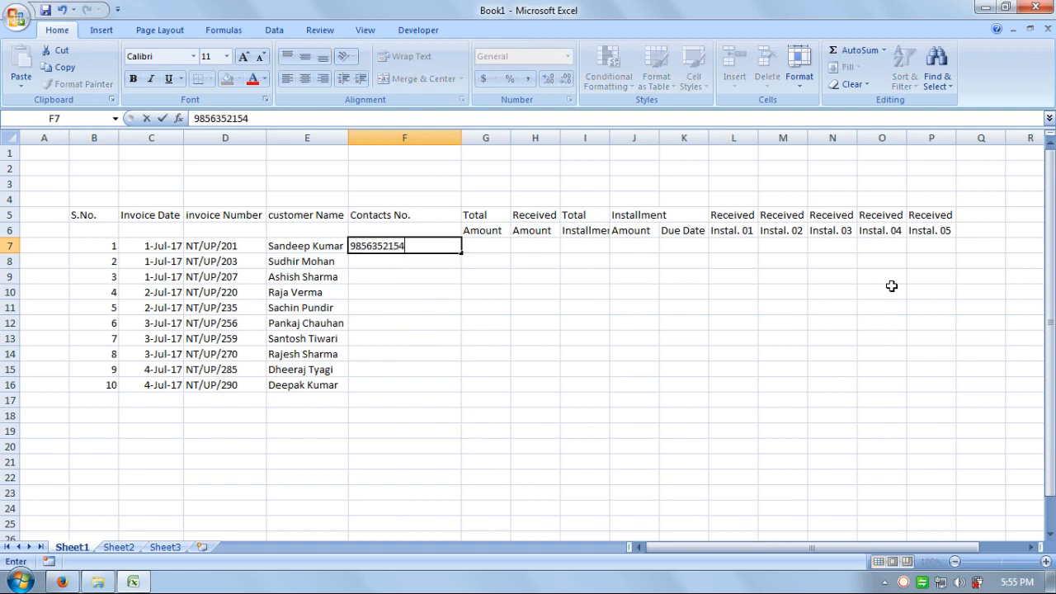
{"action": "key", "text": "Return"}
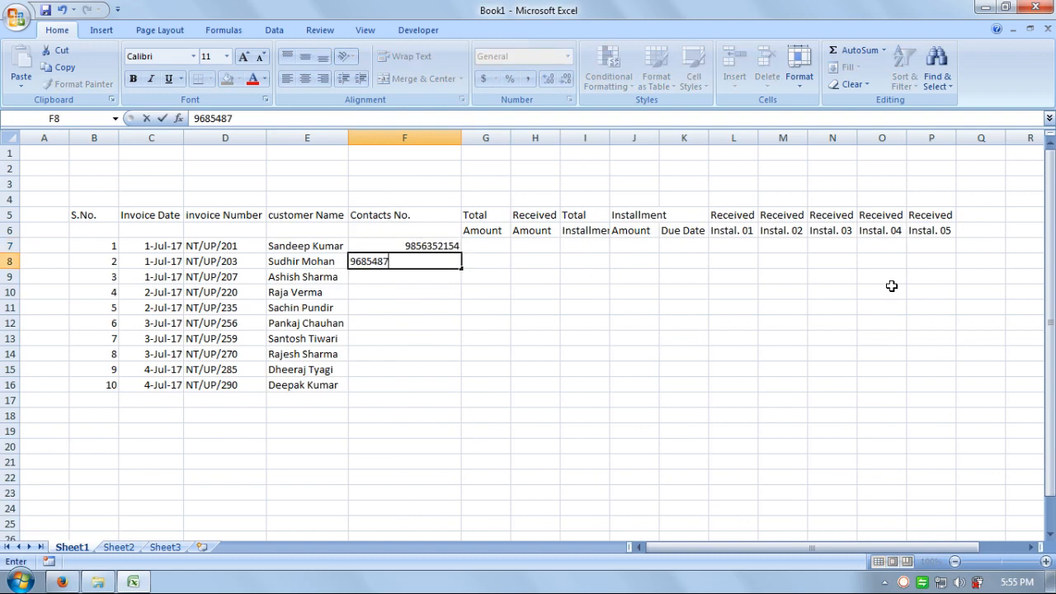
{"action": "key", "text": "Return"}
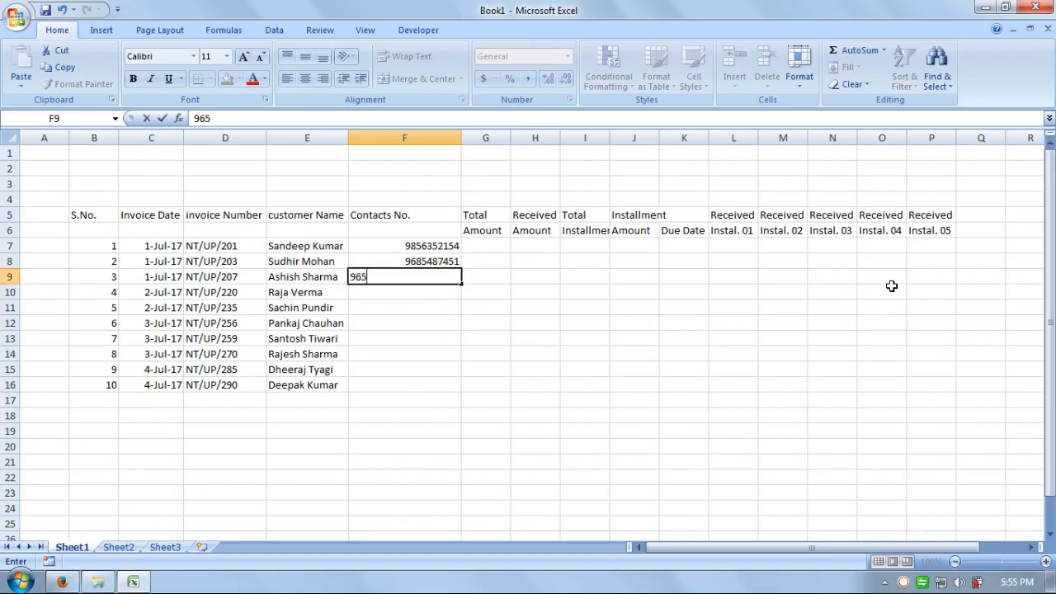
{"action": "key", "text": "Return"}
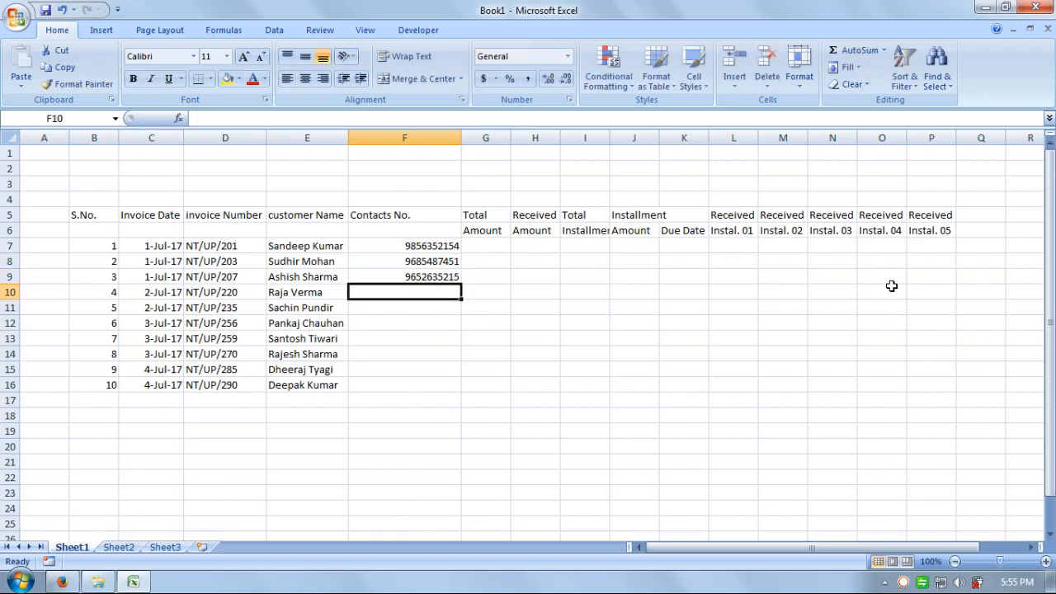
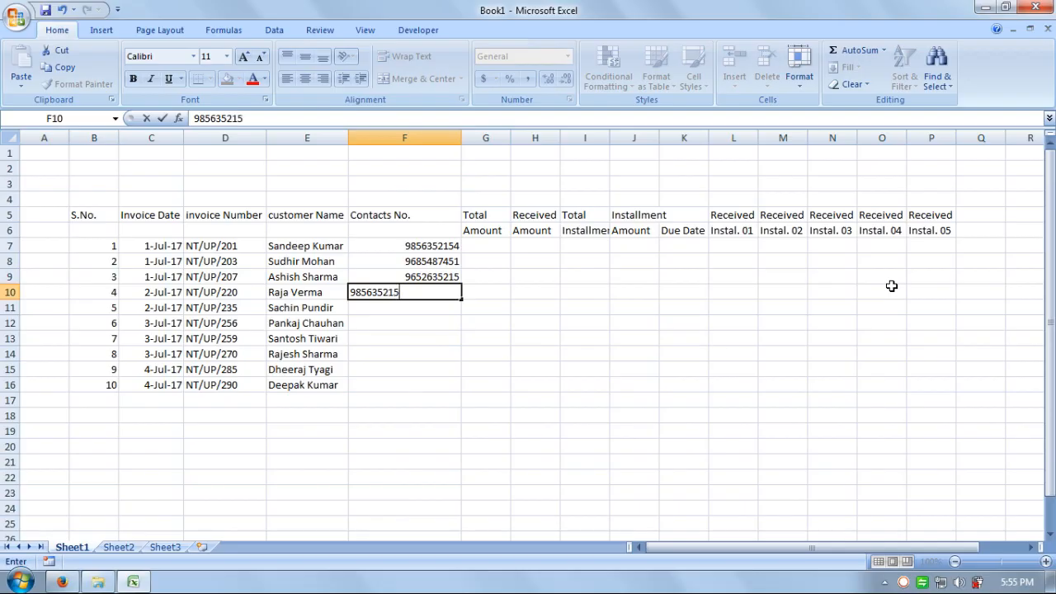
{"action": "key", "text": "Return"}
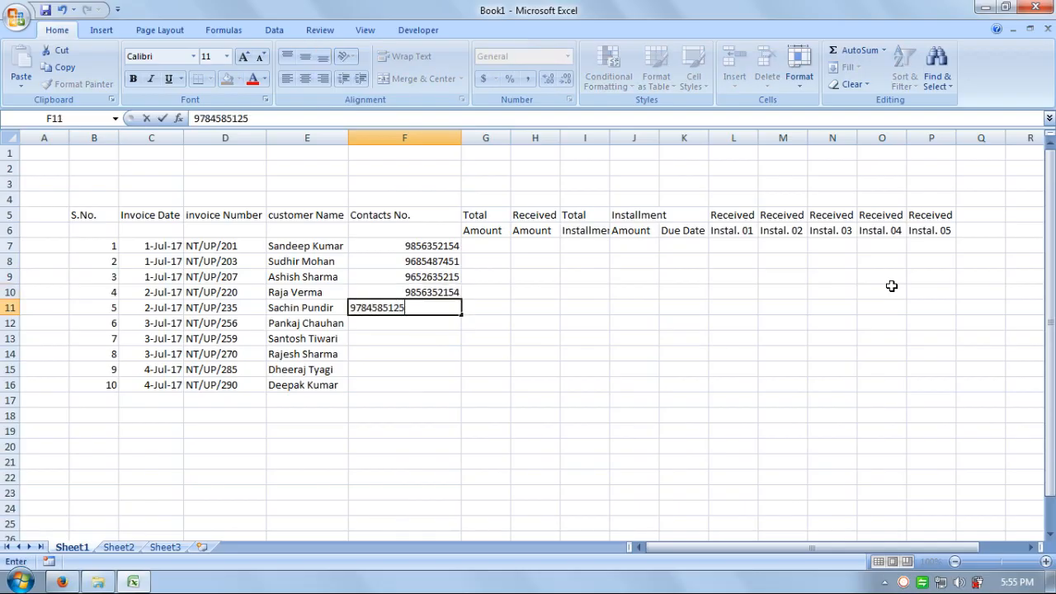
{"action": "key", "text": "Return"}
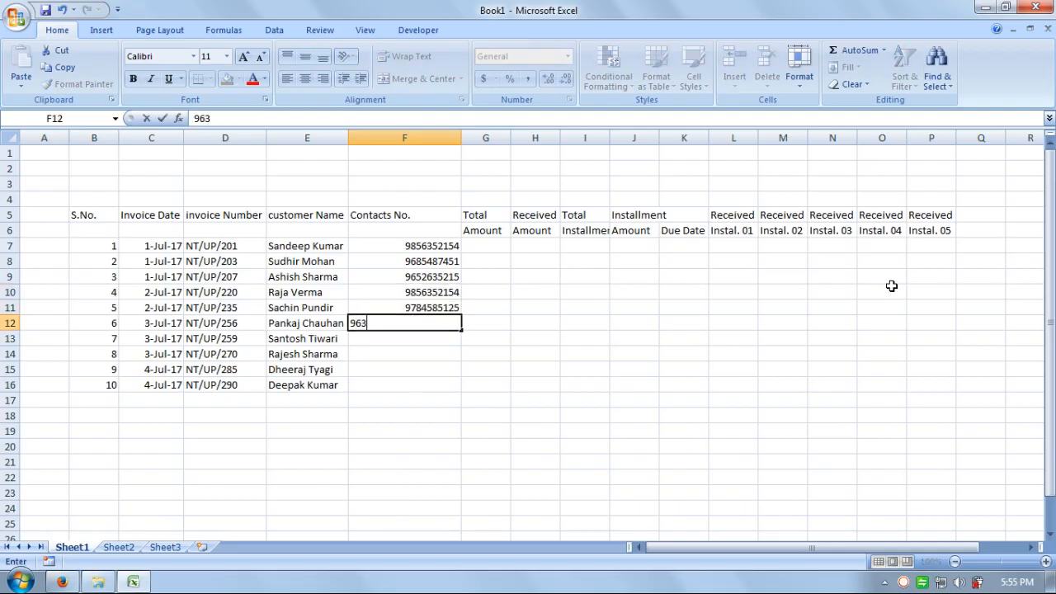
Step: Enter contact numbers for the last five customers in F12:F16 and AutoFit column F
{"action": "key", "text": "Return"}
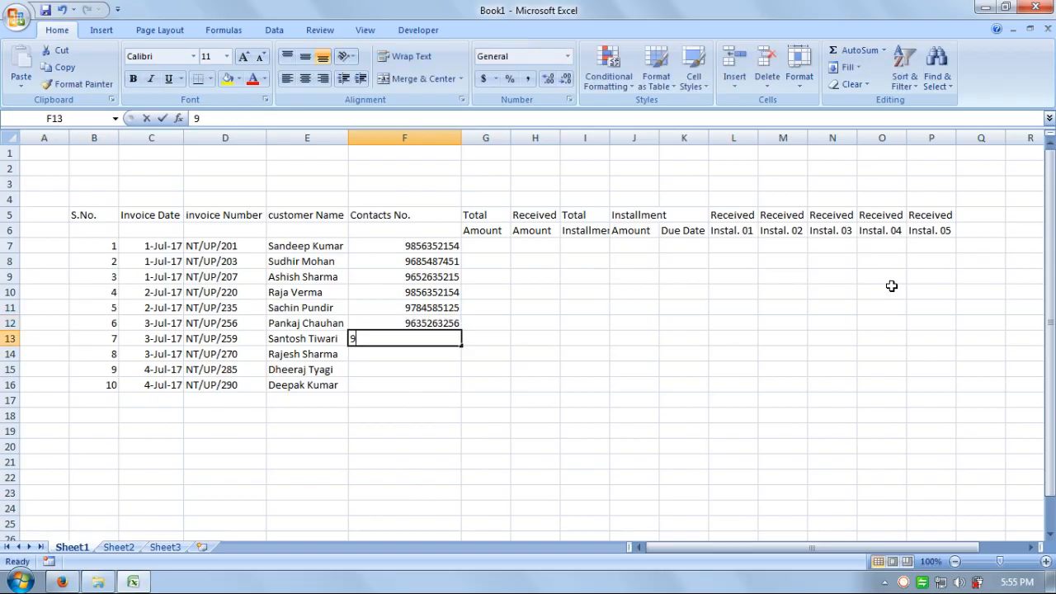
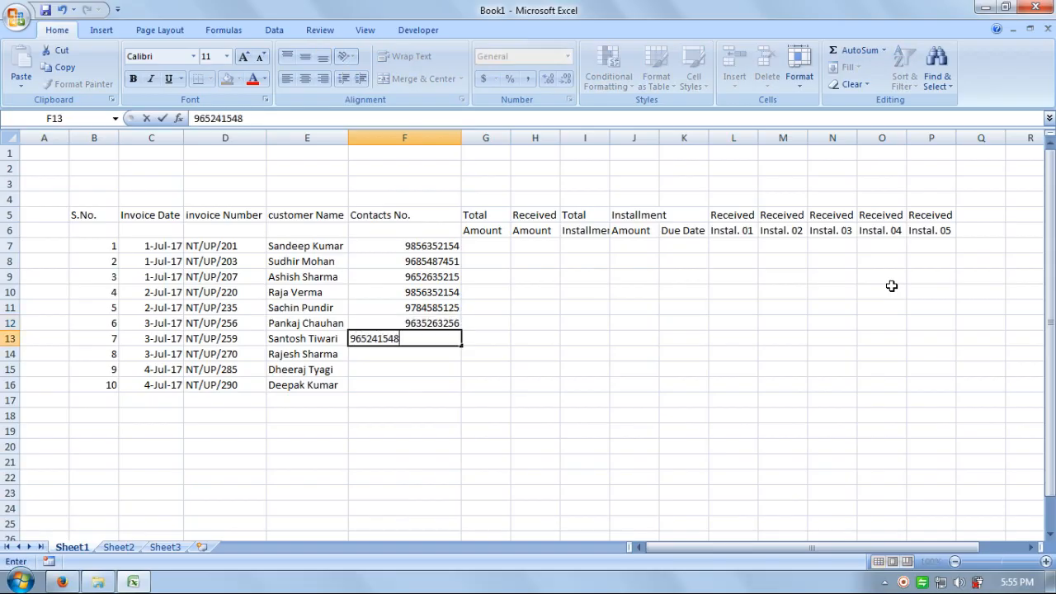
{"action": "key", "text": "Return"}
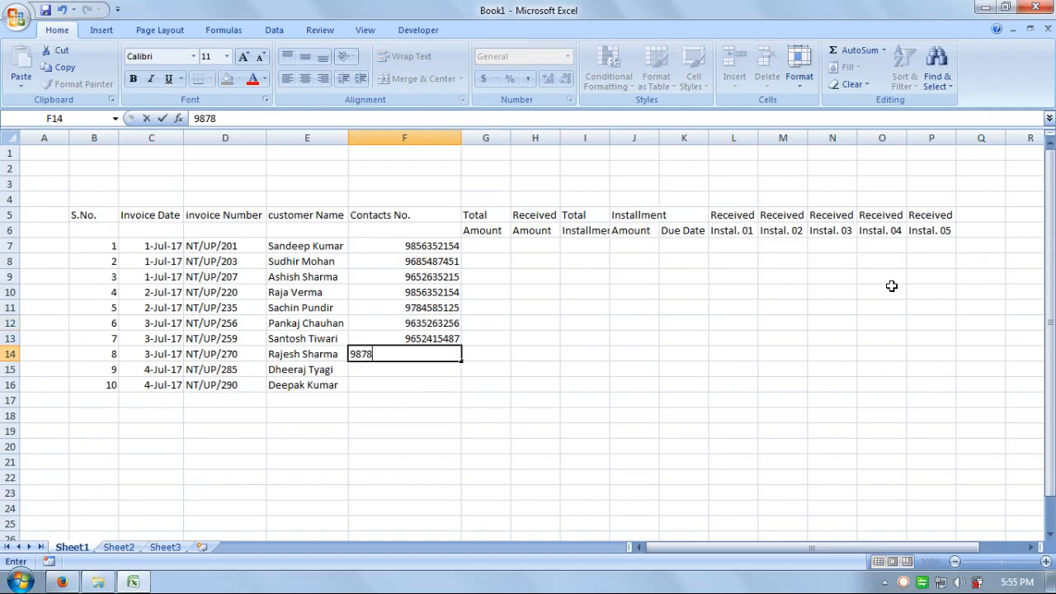
{"action": "key", "text": "Return"}
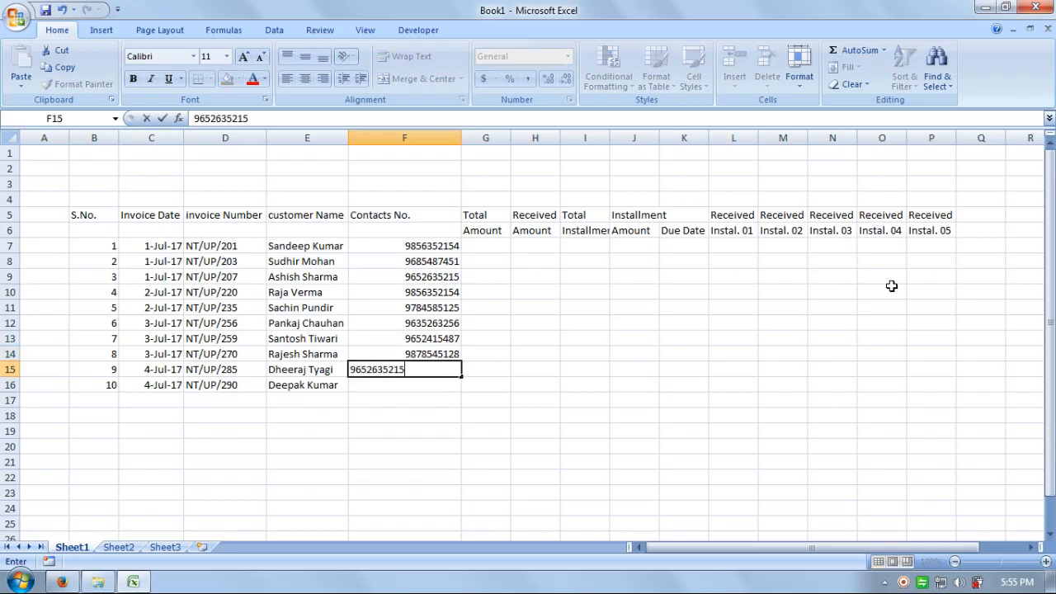
{"action": "key", "text": "Return"}
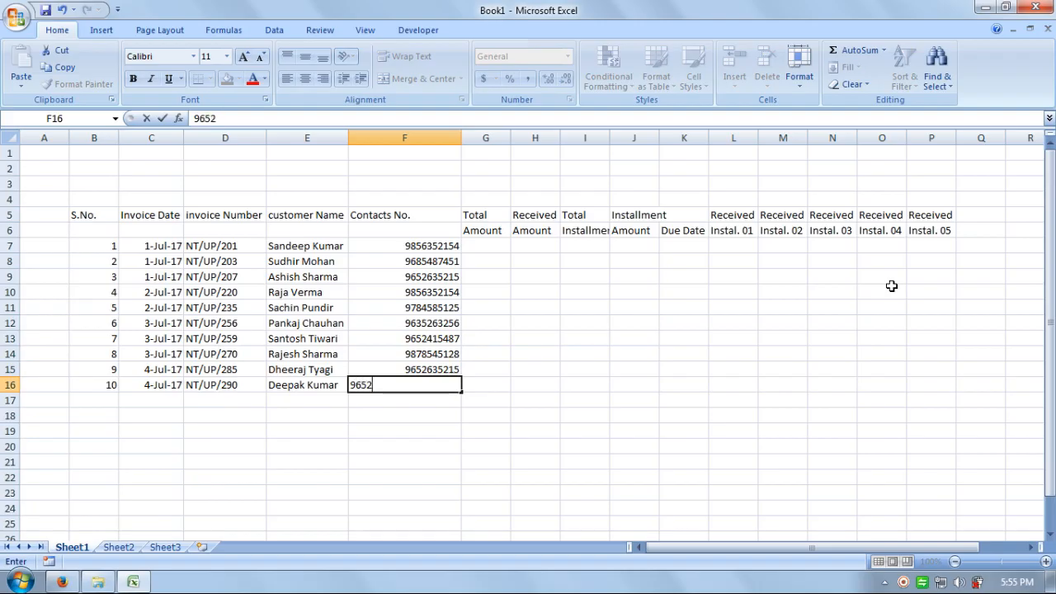
{"action": "key", "text": "Return"}
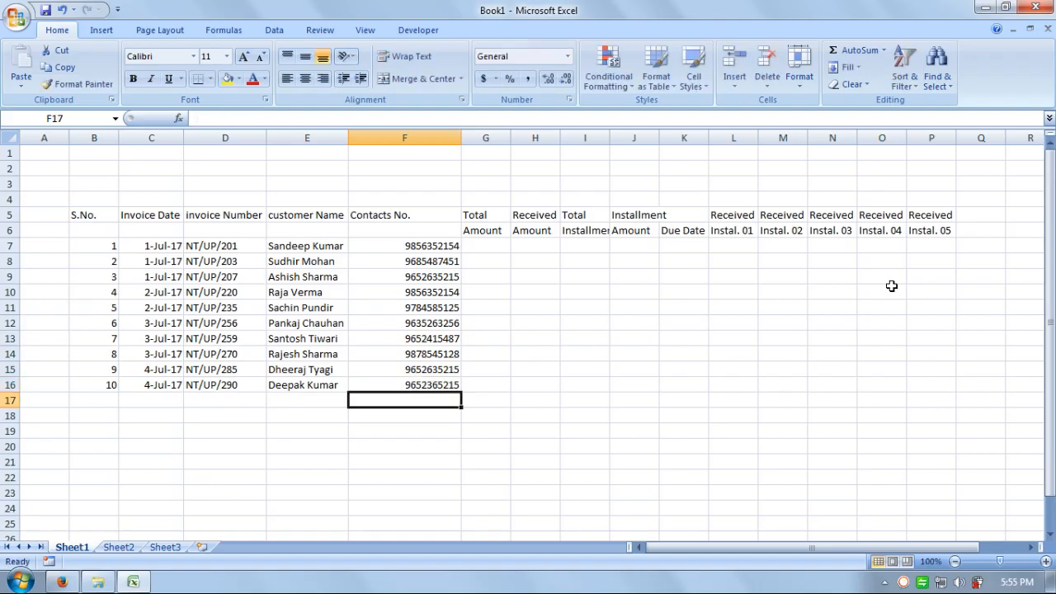
{"action": "double_click", "coordinate": [462, 137]}
Step: Enter Total Amounts 25000, 35000, 45000, 55000 and 65000 in G7:G11, removing G11's extra zero
{"action": "left_click", "coordinate": [467, 293]}
{"action": "left_click_drag", "start_coordinate": [463, 137], "coordinate": [477, 137]}
{"action": "left_click", "coordinate": [446, 246]}
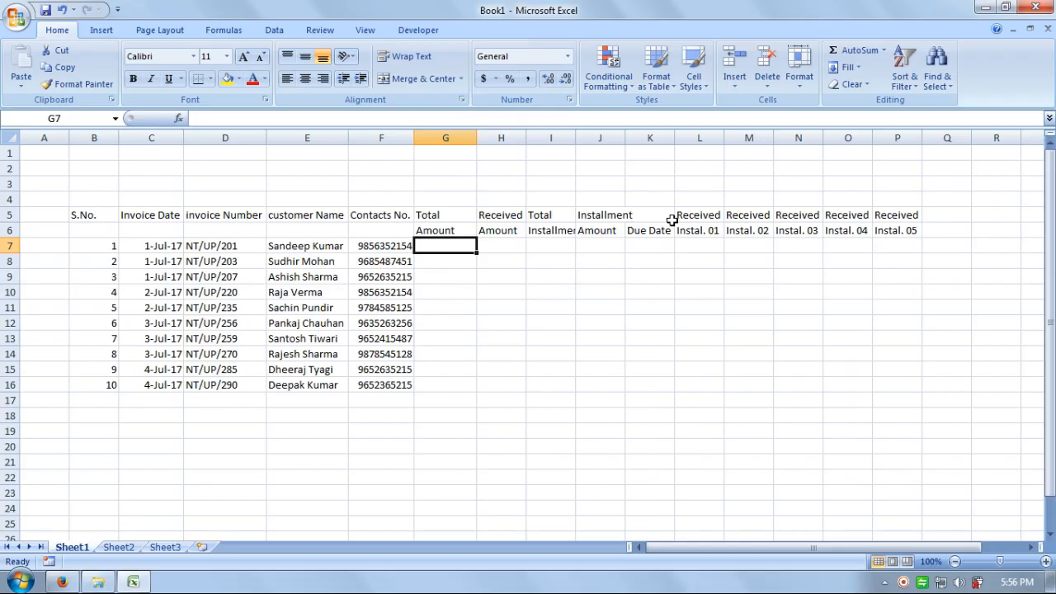
{"action": "type", "text": "25000"}
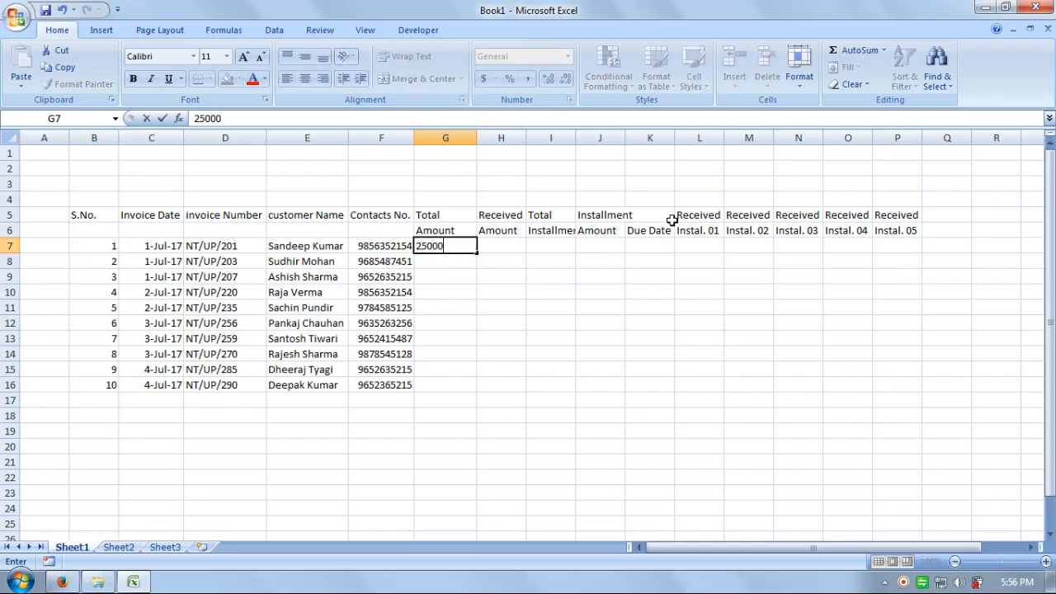
{"action": "key", "text": "Return"}
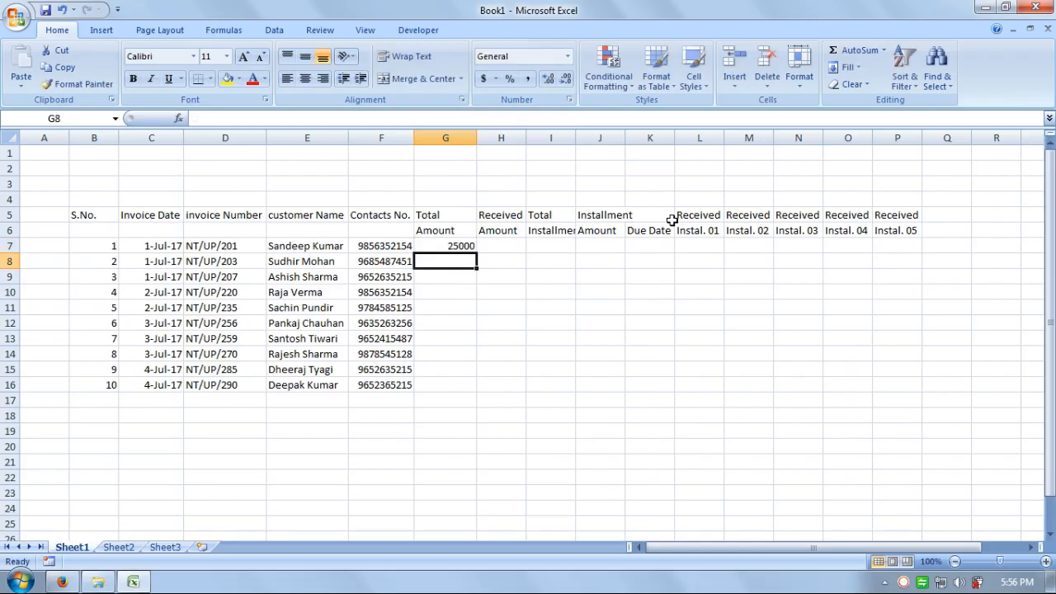
{"action": "type", "text": "35000"}
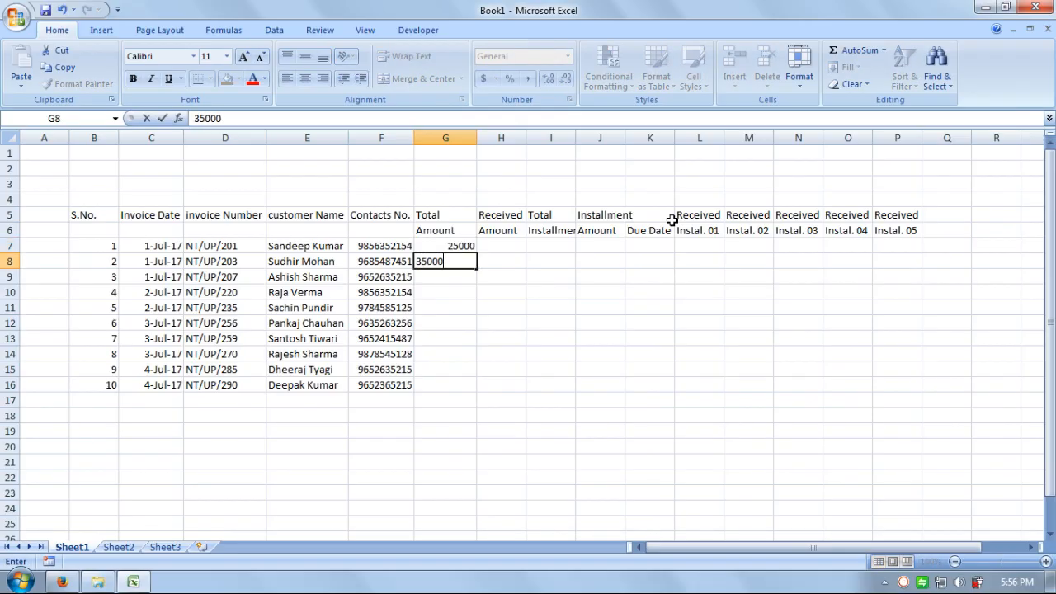
{"action": "key", "text": "Return"}
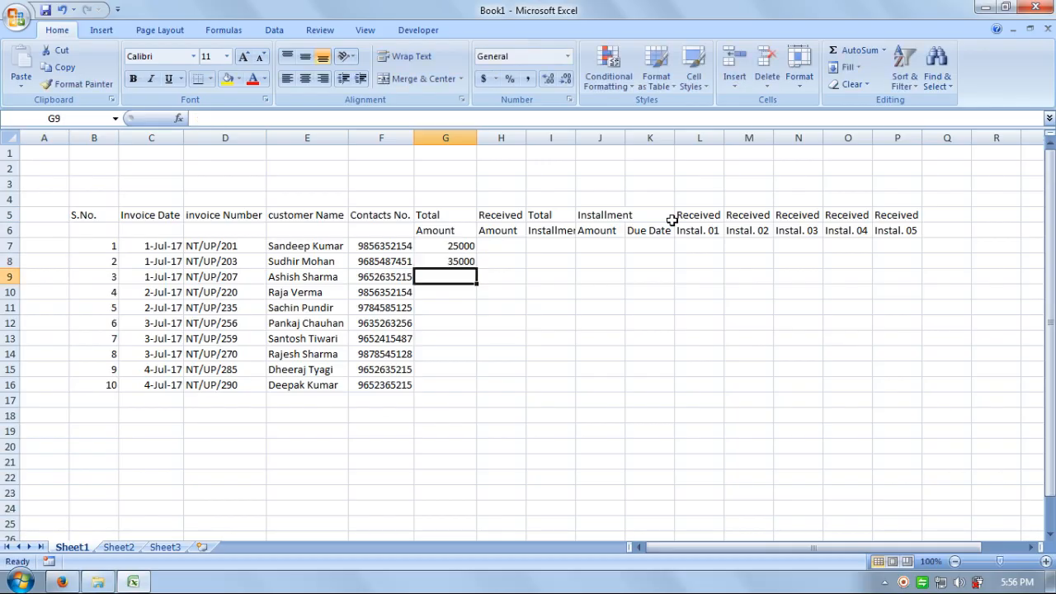
{"action": "type", "text": "45000"}
{"action": "key", "text": "Return"}
{"action": "type", "text": "5"}
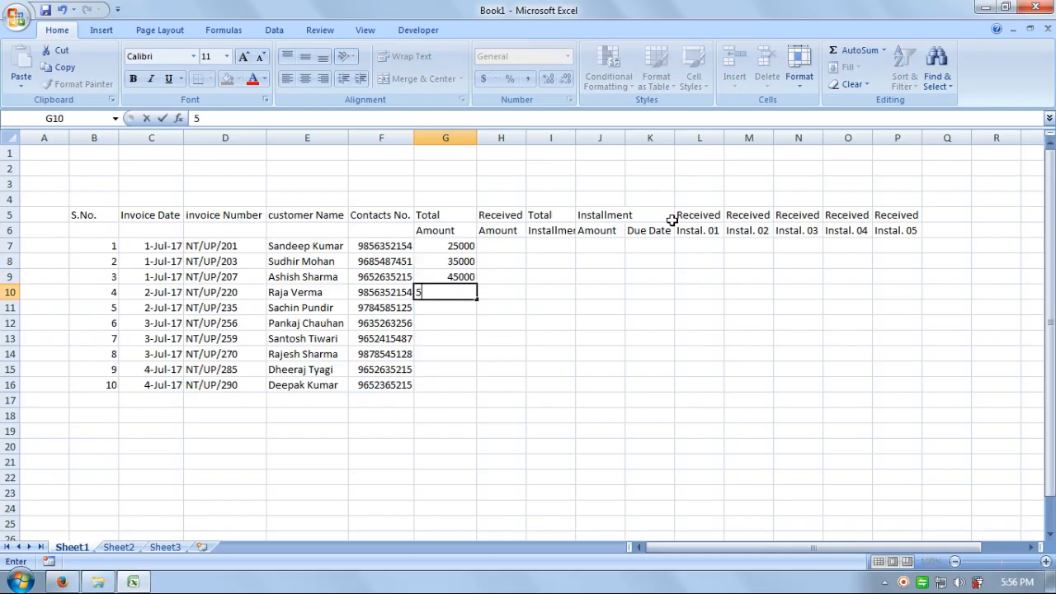
{"action": "type", "text": "5000"}
{"action": "key", "text": "Return"}
{"action": "type", "text": "6500"}
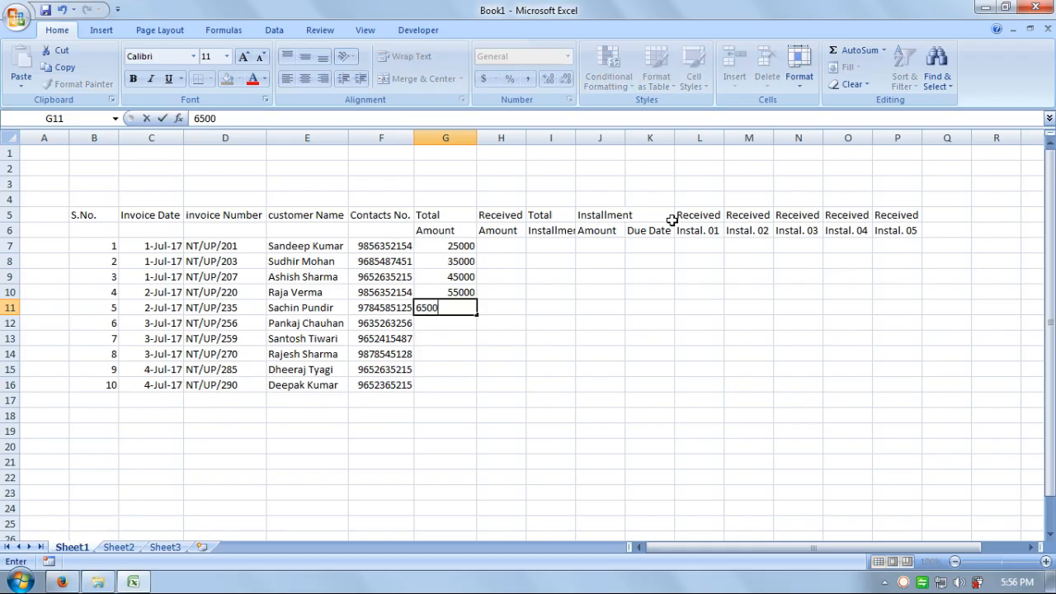
{"action": "type", "text": "00"}
{"action": "key", "text": "Return"}
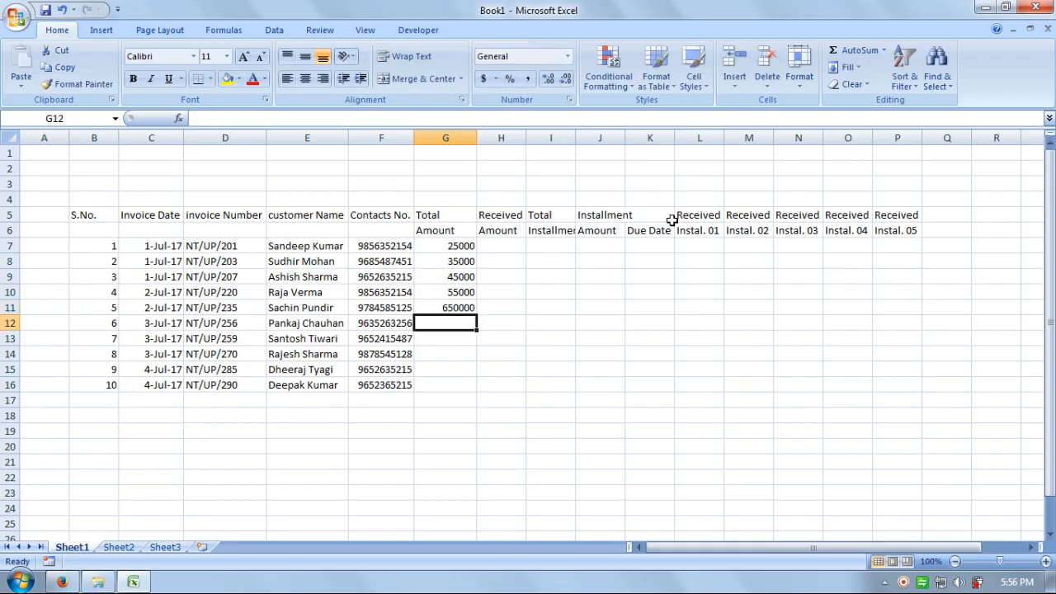
{"action": "key", "text": "Up"}
{"action": "key", "text": "F2"}
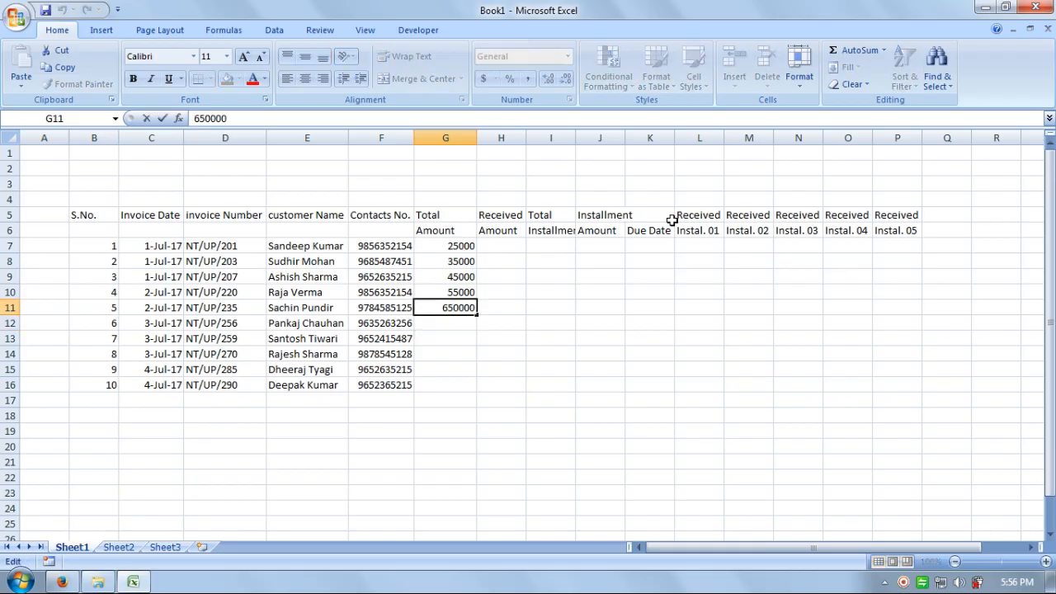
{"action": "key", "text": "BackSpace"}
{"action": "key", "text": "Return"}
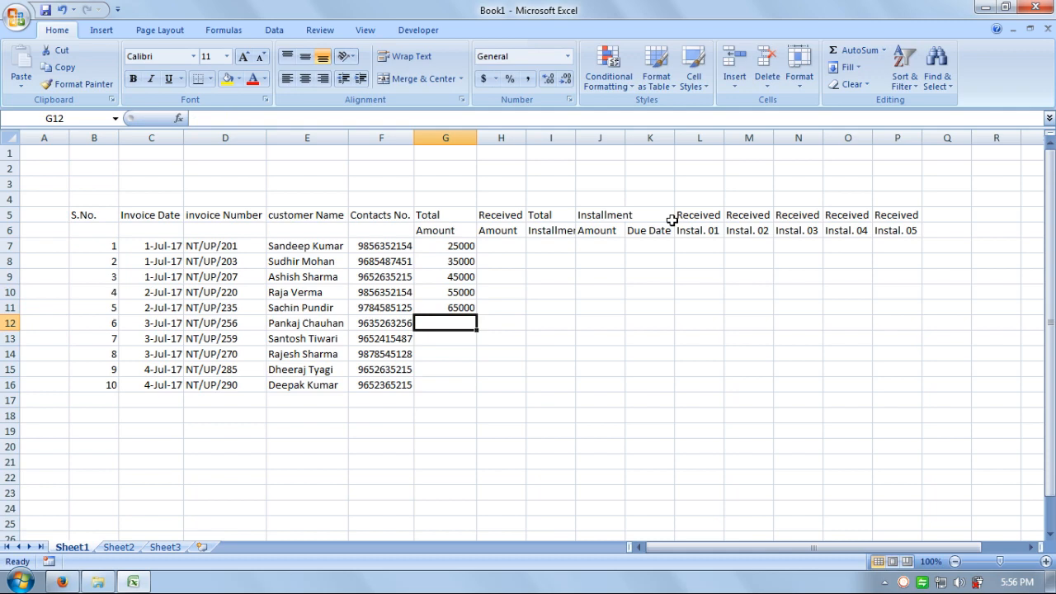
Step: Enter 75000, 95000, 41000, 35000 and 62000 in G12:G16, fix G15, and autofit column G
{"action": "type", "text": "75000"}
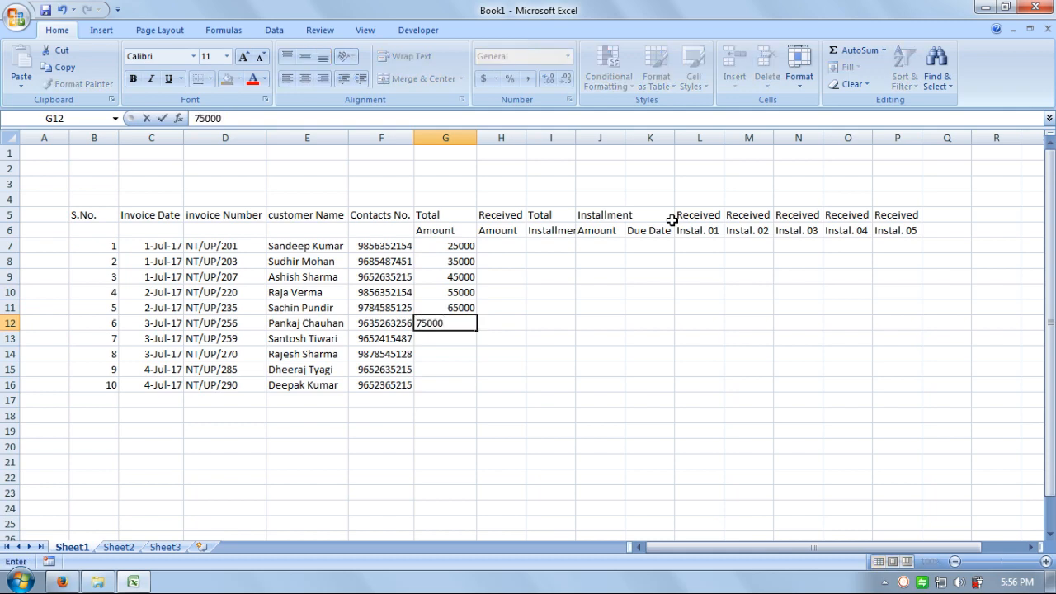
{"action": "key", "text": "Return"}
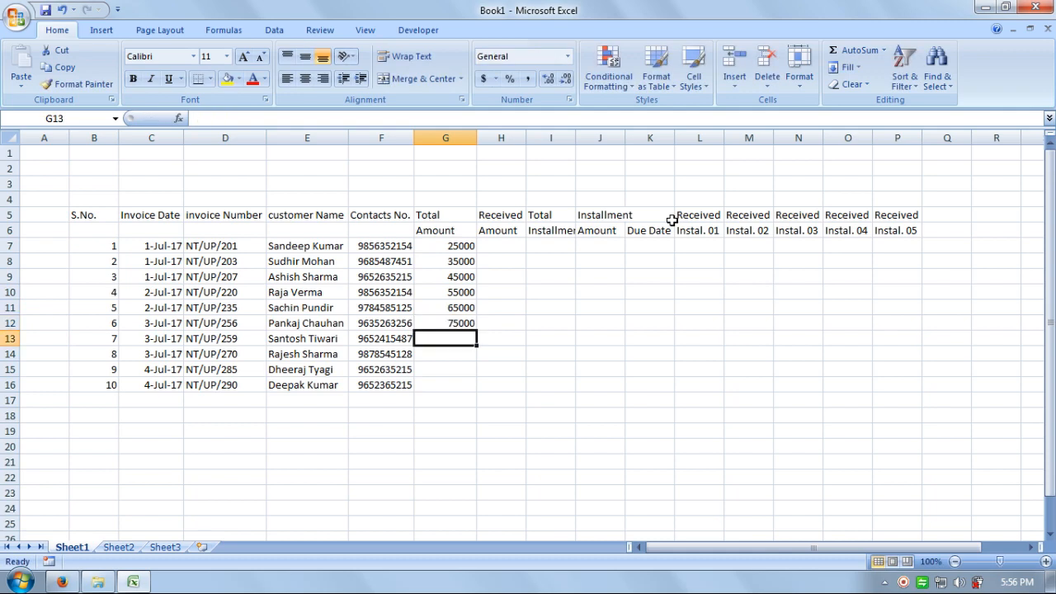
{"action": "type", "text": "95000"}
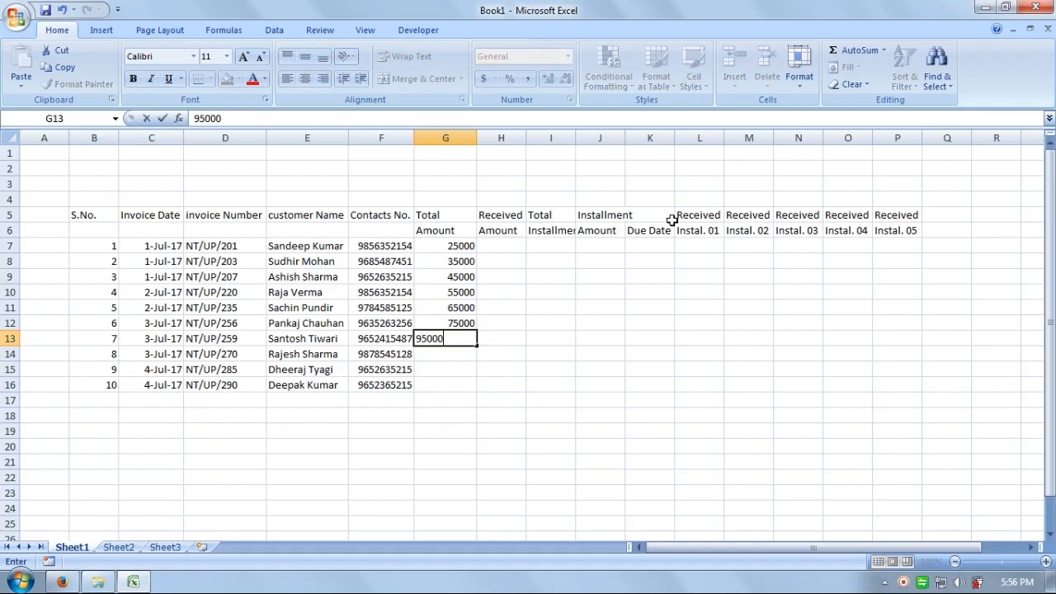
{"action": "key", "text": "Return"}
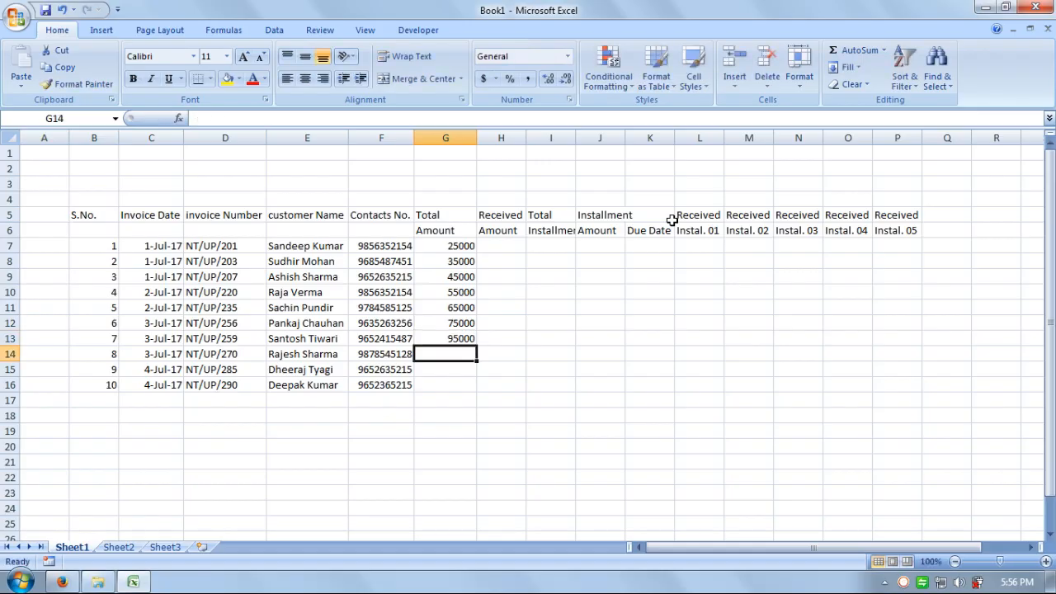
{"action": "type", "text": "41000"}
{"action": "key", "text": "Return"}
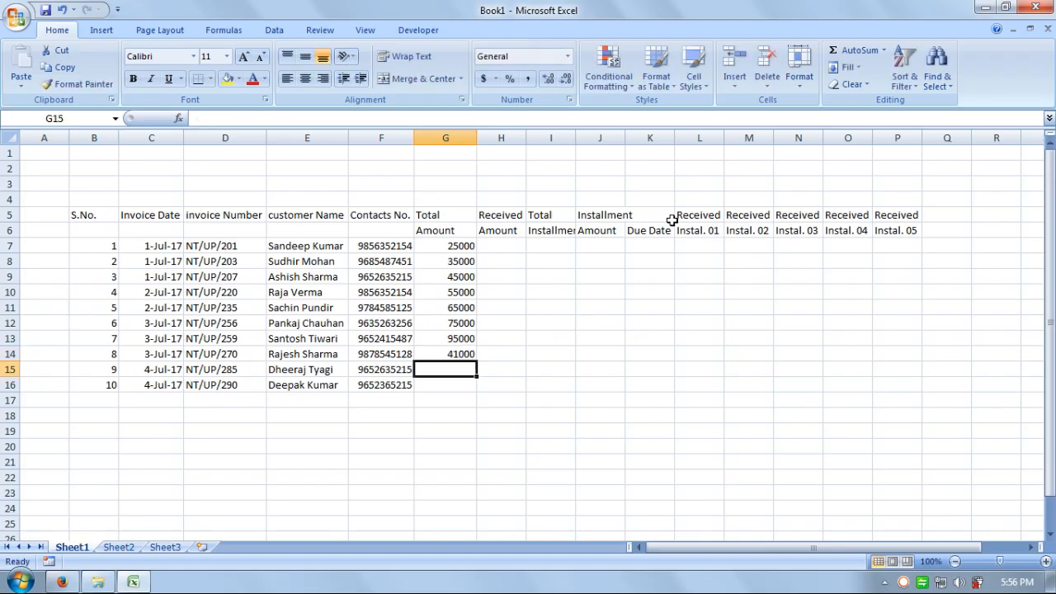
{"action": "type", "text": "350000"}
{"action": "key", "text": "Return"}
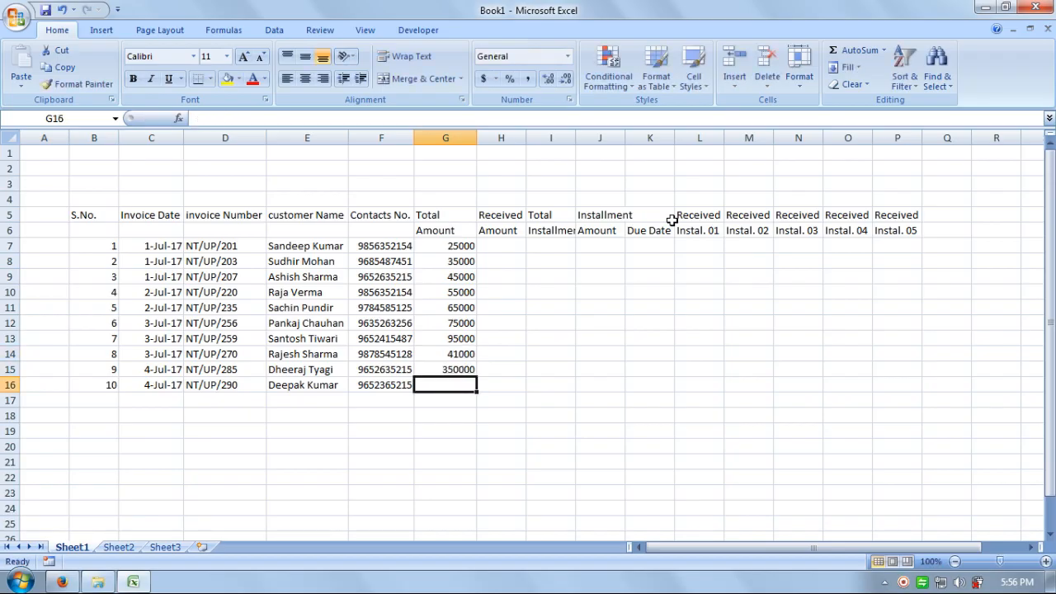
{"action": "key", "text": "Up"}
{"action": "key", "text": "F2"}
{"action": "key", "text": "BackSpace"}
{"action": "key", "text": "Return"}
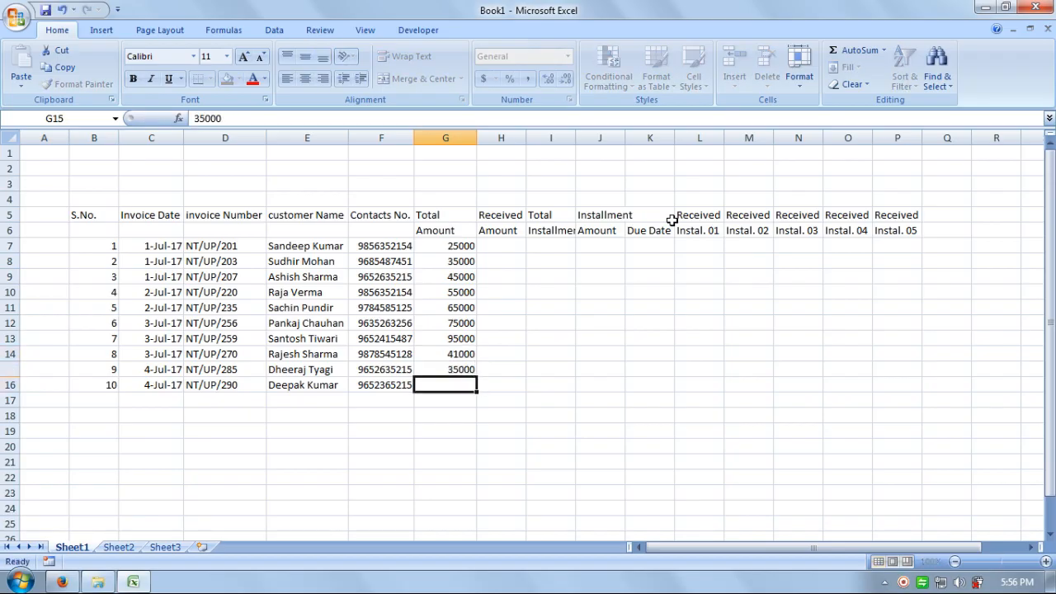
{"action": "type", "text": "3"}
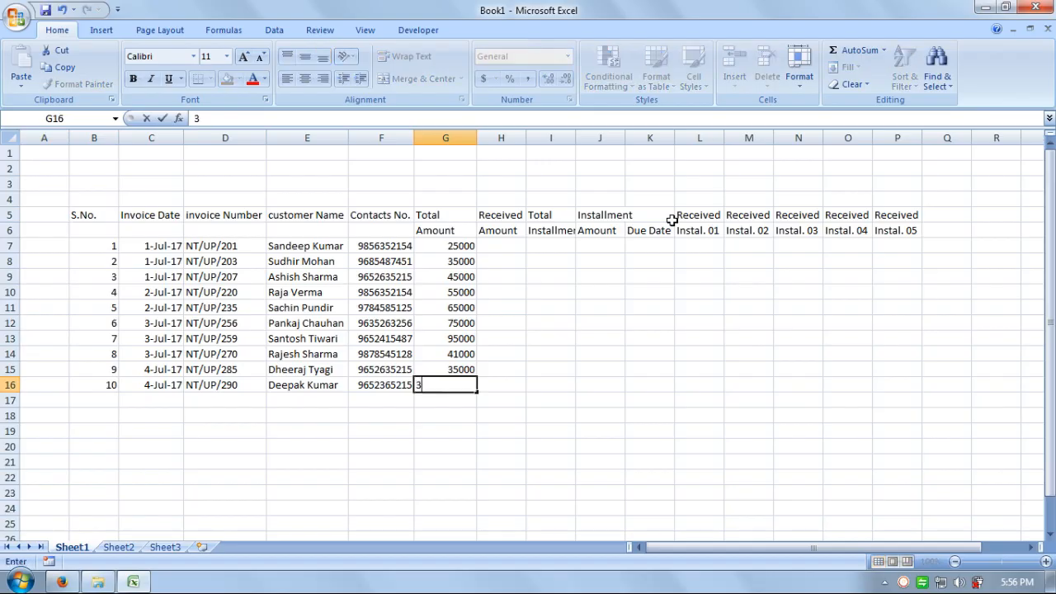
{"action": "type", "text": "62000"}
{"action": "key", "text": "Return"}
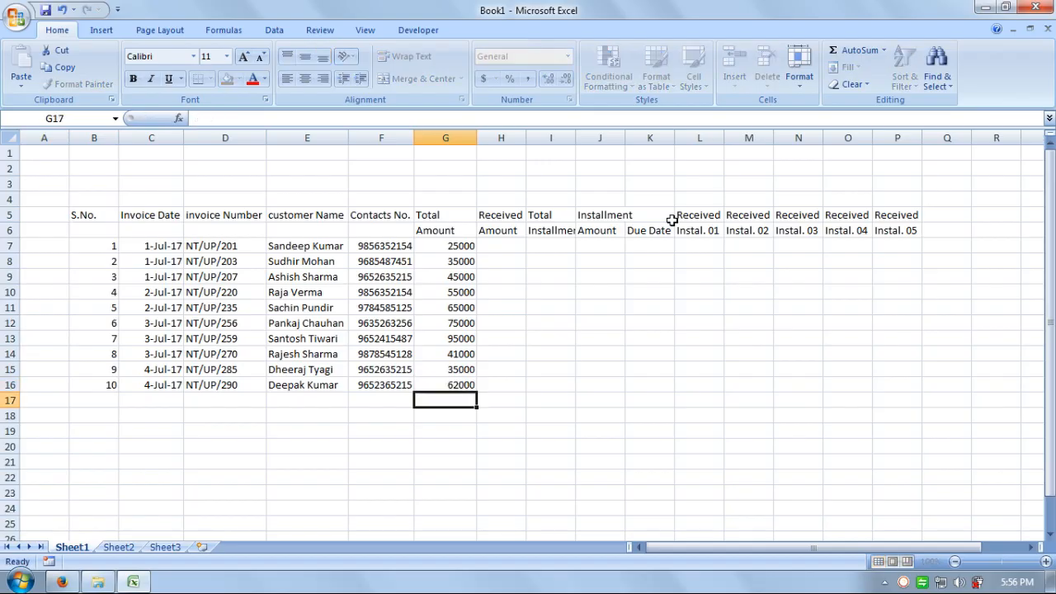
{"action": "double_click", "coordinate": [477, 138]}
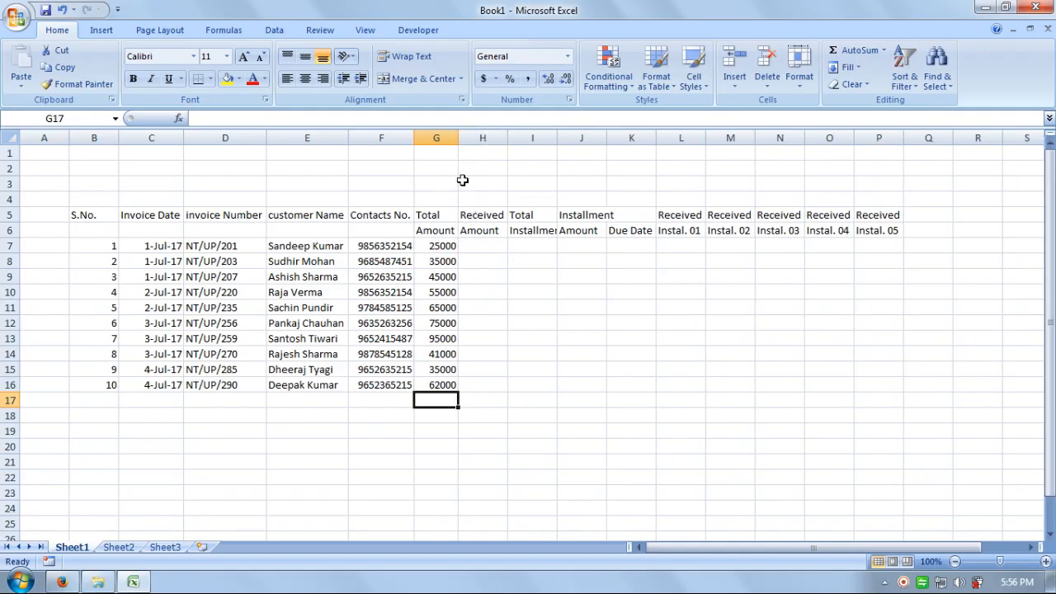
Step: Enter Received Amounts 10000, 15000, 12000, 16000 and 14000 in H7:H11
{"action": "left_click", "coordinate": [492, 245]}
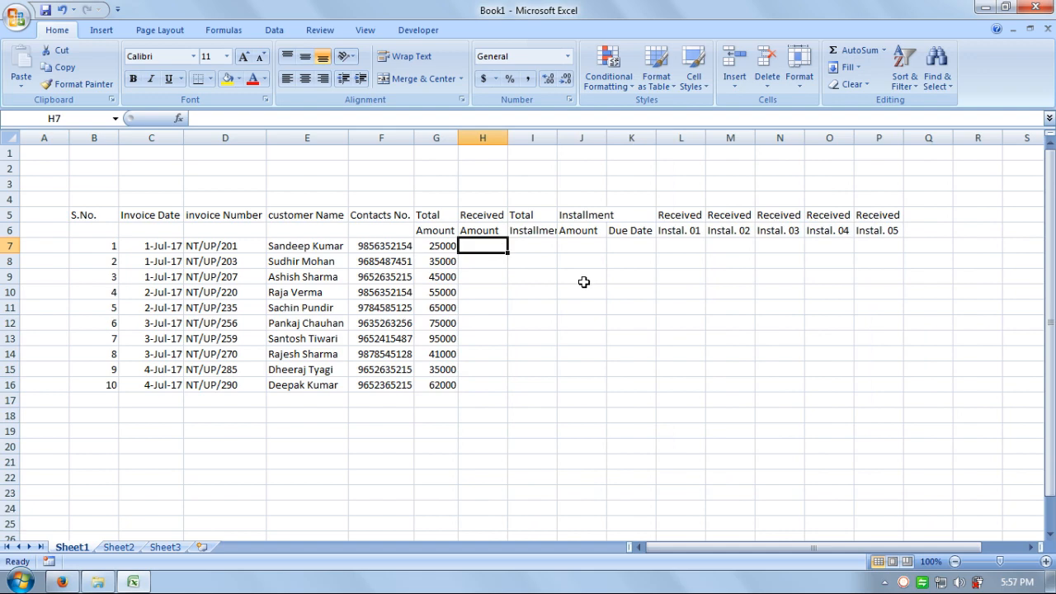
{"action": "type", "text": "10000"}
{"action": "key", "text": "Return"}
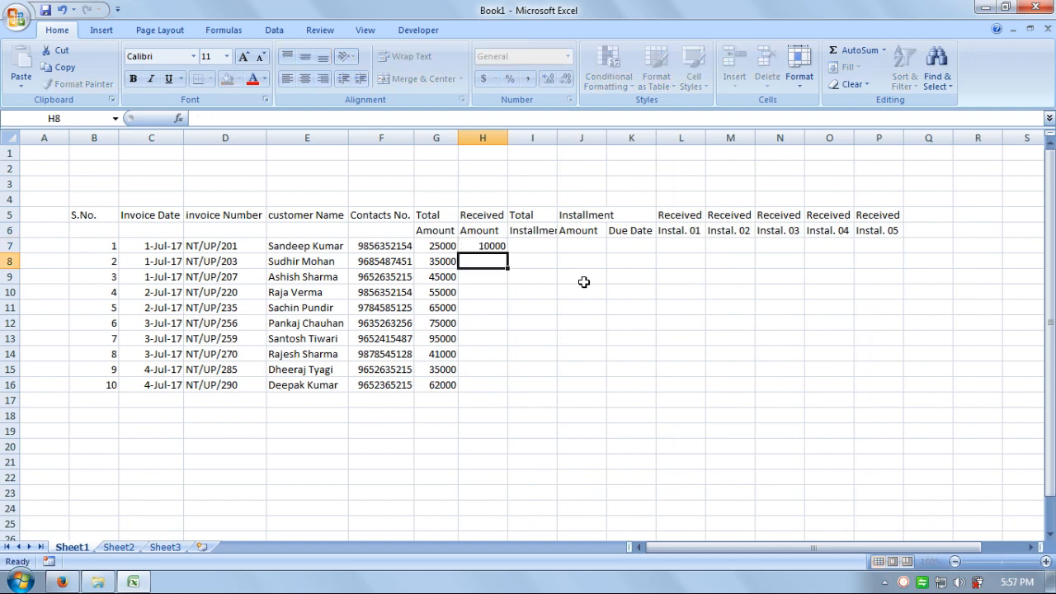
{"action": "type", "text": "15000"}
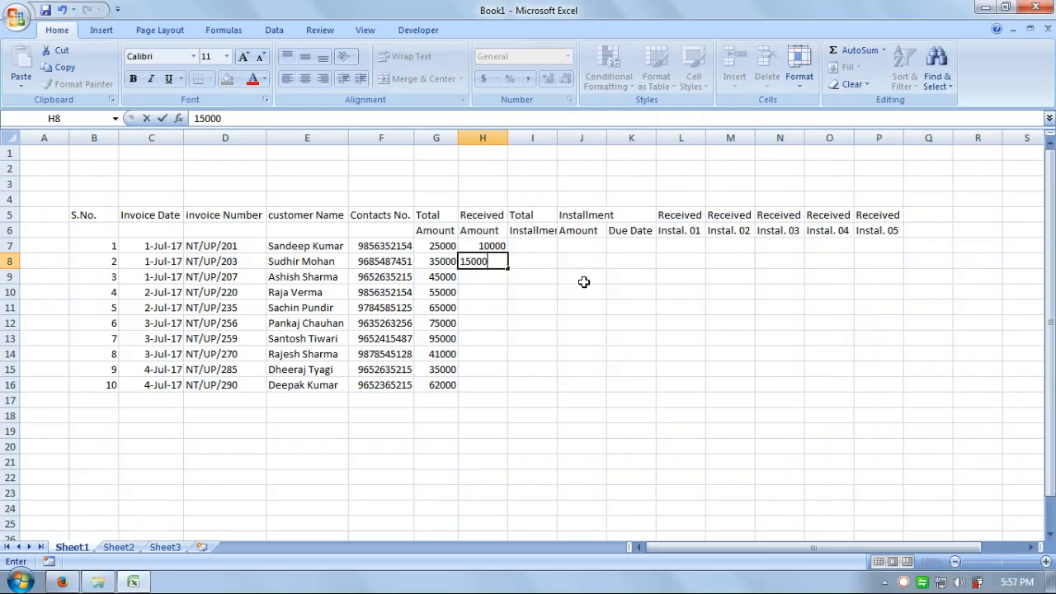
{"action": "key", "text": "Return"}
{"action": "type", "text": "12000"}
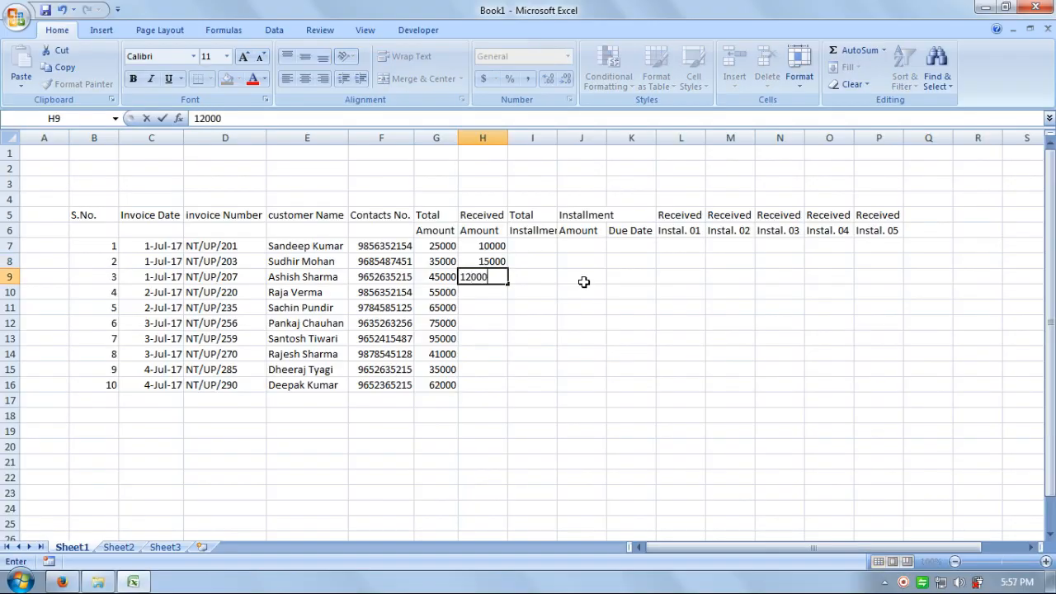
{"action": "key", "text": "Return"}
{"action": "type", "text": "16000"}
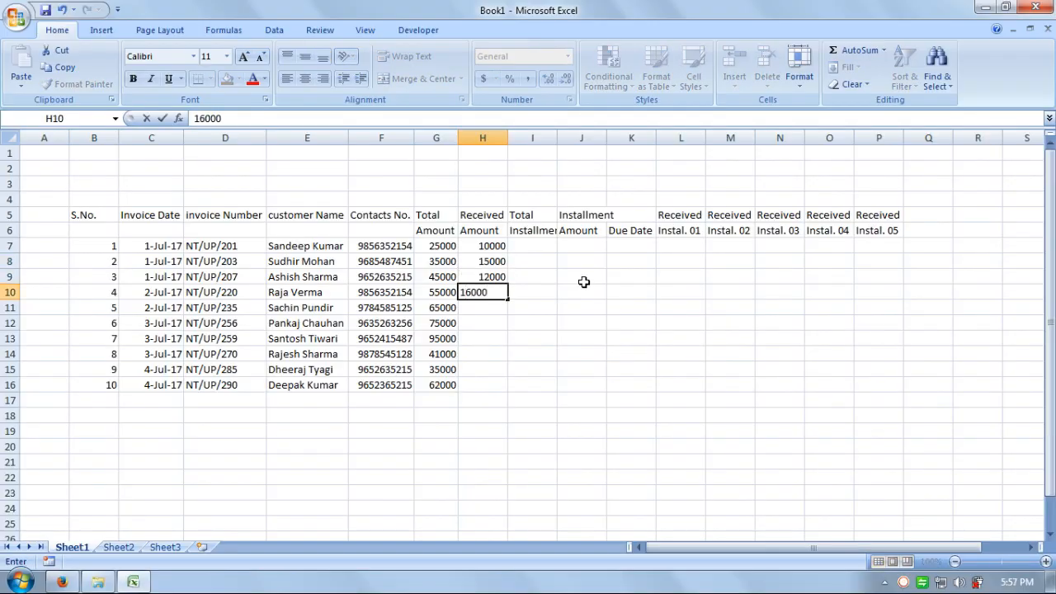
{"action": "key", "text": "Return"}
{"action": "type", "text": "14000"}
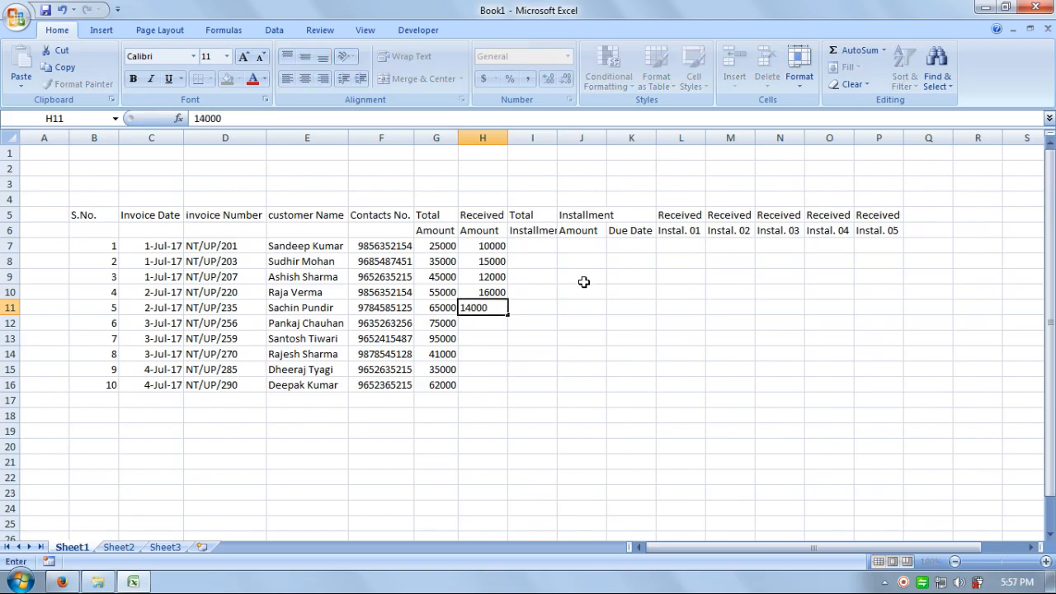
{"action": "key", "text": "Return"}
Step: Enter 16500, 14000, 12000, 13600 and 15400 in H12:H16, then autofit column I
{"action": "type", "text": "16500"}
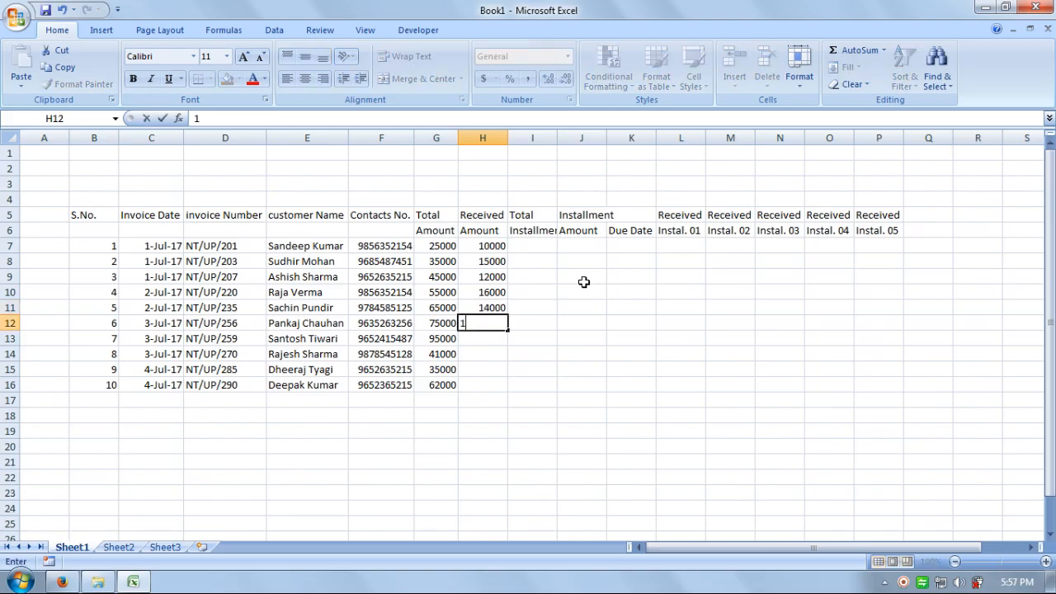
{"action": "key", "text": "Return"}
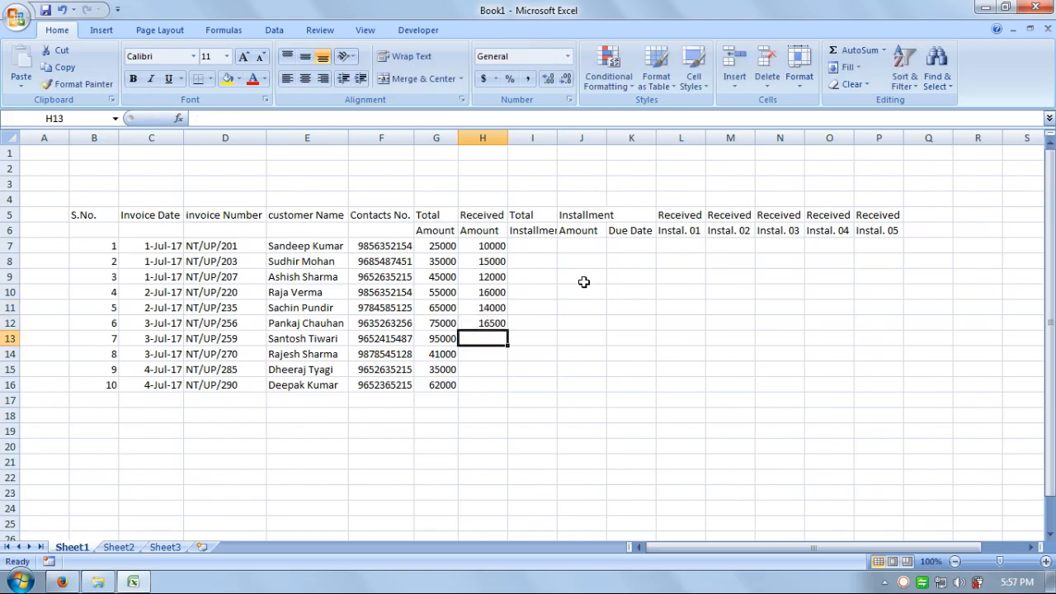
{"action": "type", "text": "14000"}
{"action": "key", "text": "Return"}
{"action": "type", "text": "12"}
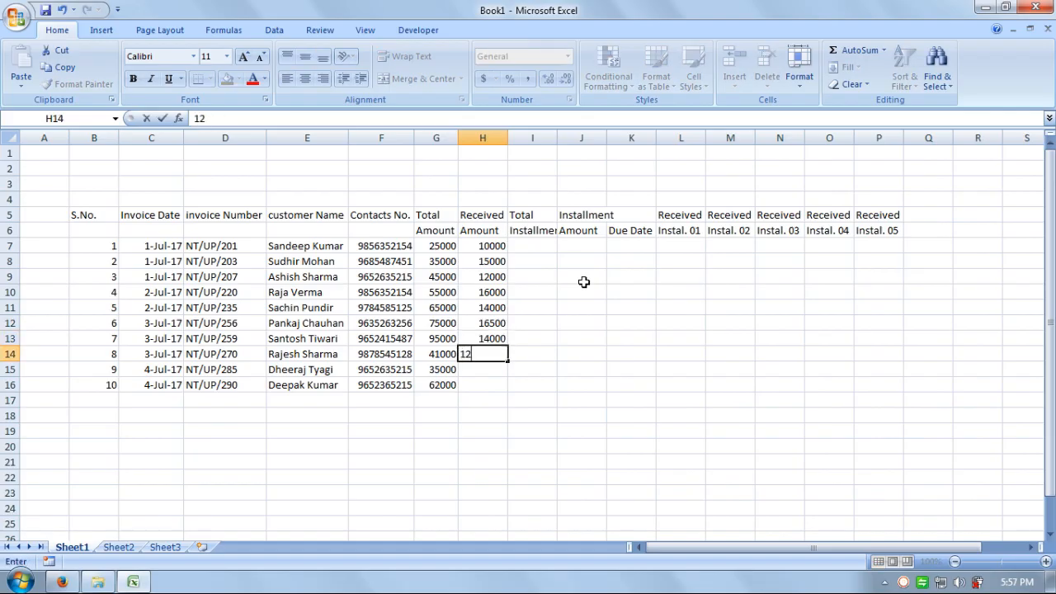
{"action": "type", "text": "000"}
{"action": "key", "text": "Return"}
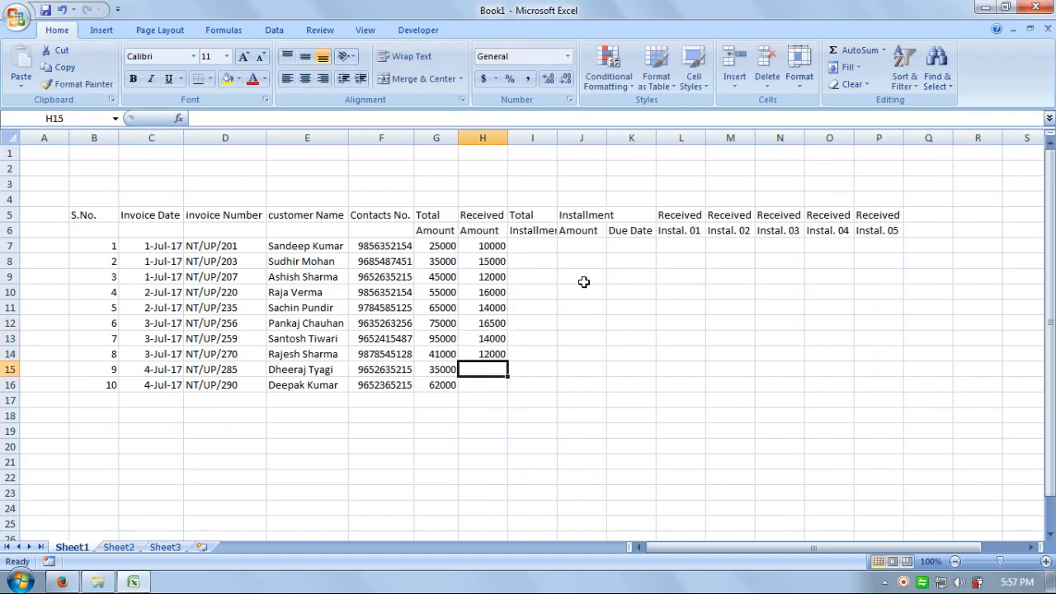
{"action": "type", "text": "13600"}
{"action": "key", "text": "Return"}
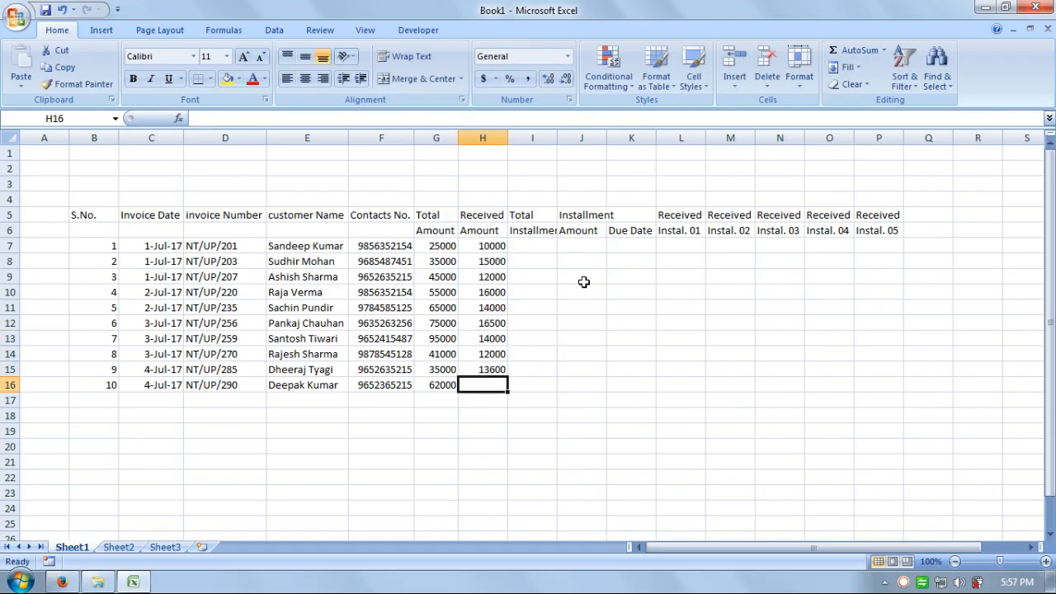
{"action": "type", "text": "15400"}
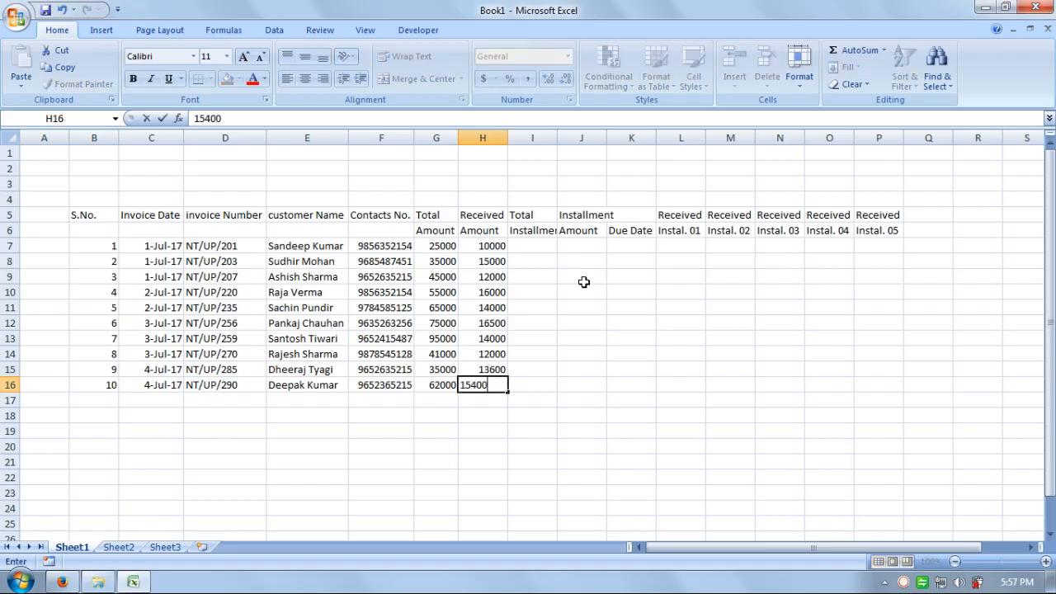
{"action": "key", "text": "Return"}
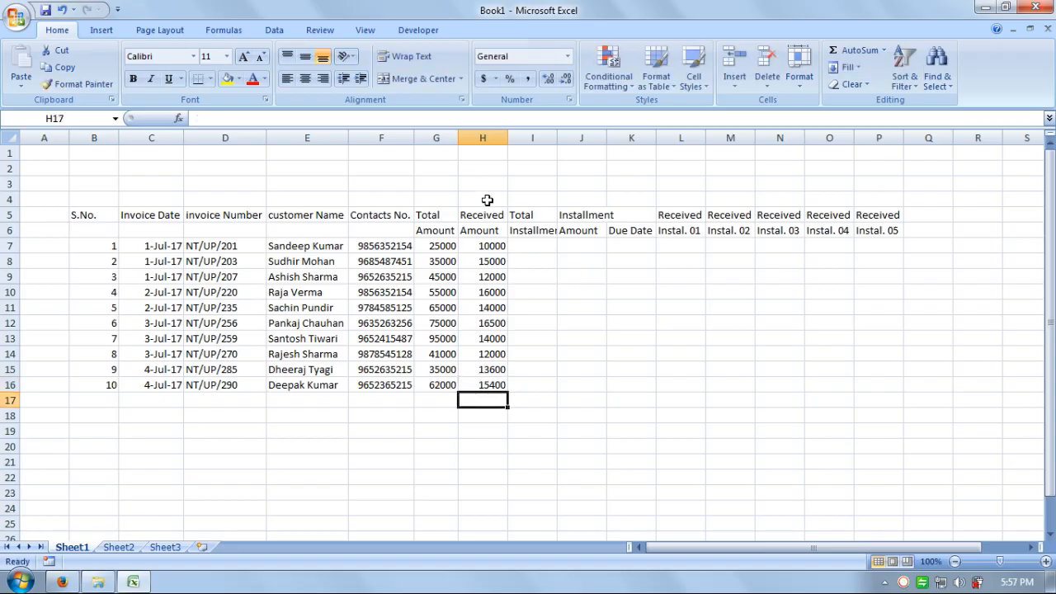
{"action": "double_click", "coordinate": [557, 132]}
{"action": "left_click", "coordinate": [556, 251]}
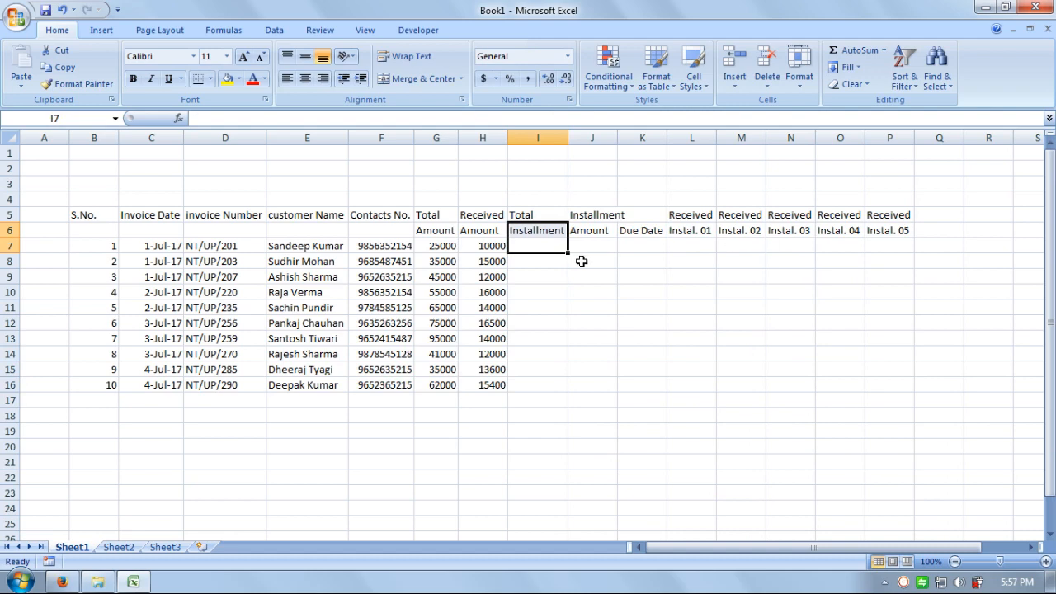
Step: Delete the Total Installment column by mistake, then undo the deletion
{"action": "left_click", "coordinate": [498, 384]}
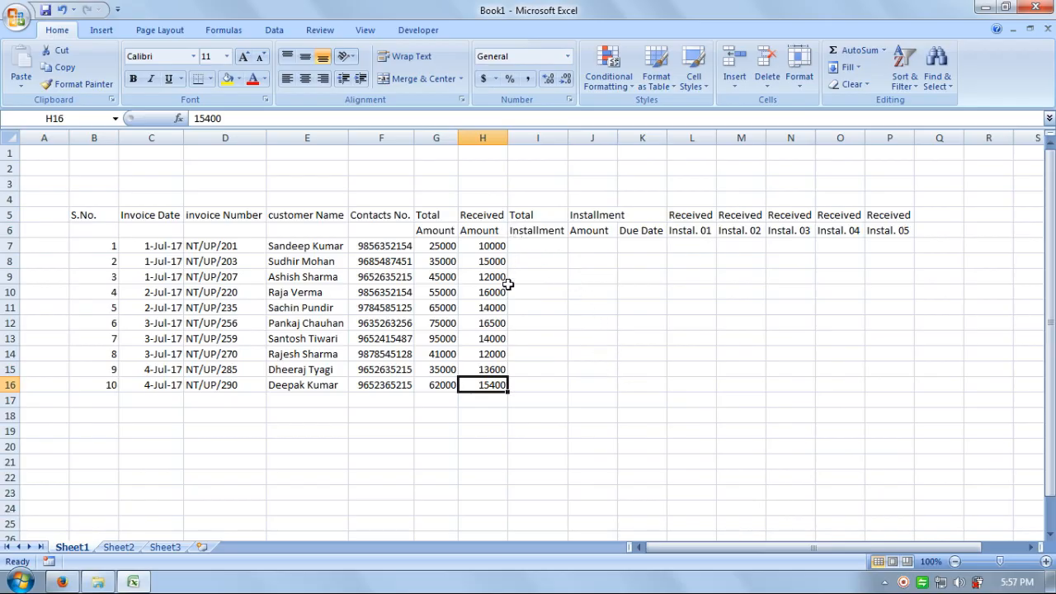
{"action": "left_click", "coordinate": [537, 138]}
{"action": "left_click", "coordinate": [766, 82]}
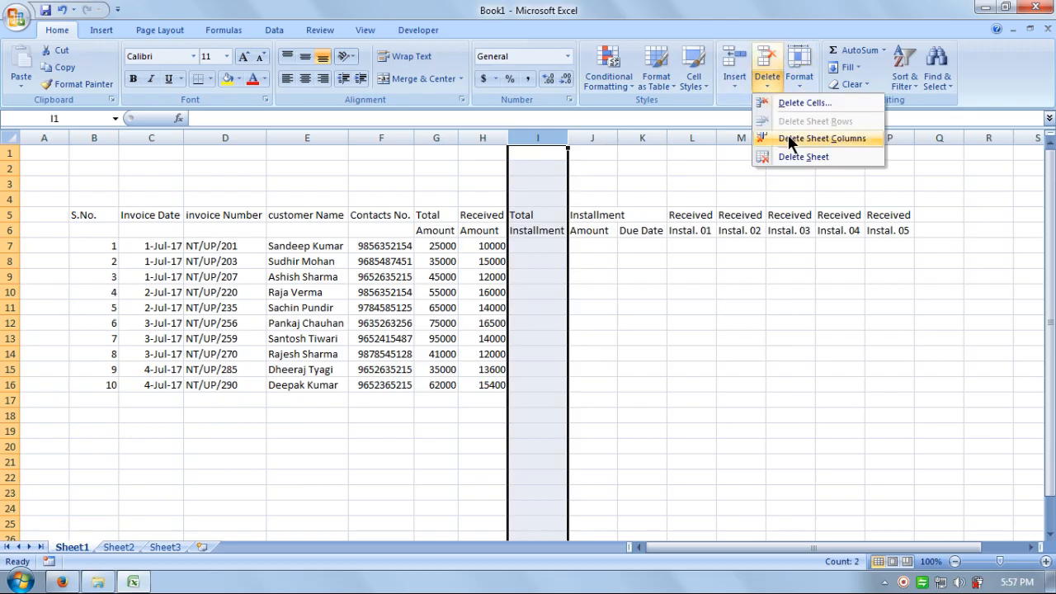
{"action": "left_click", "coordinate": [792, 138]}
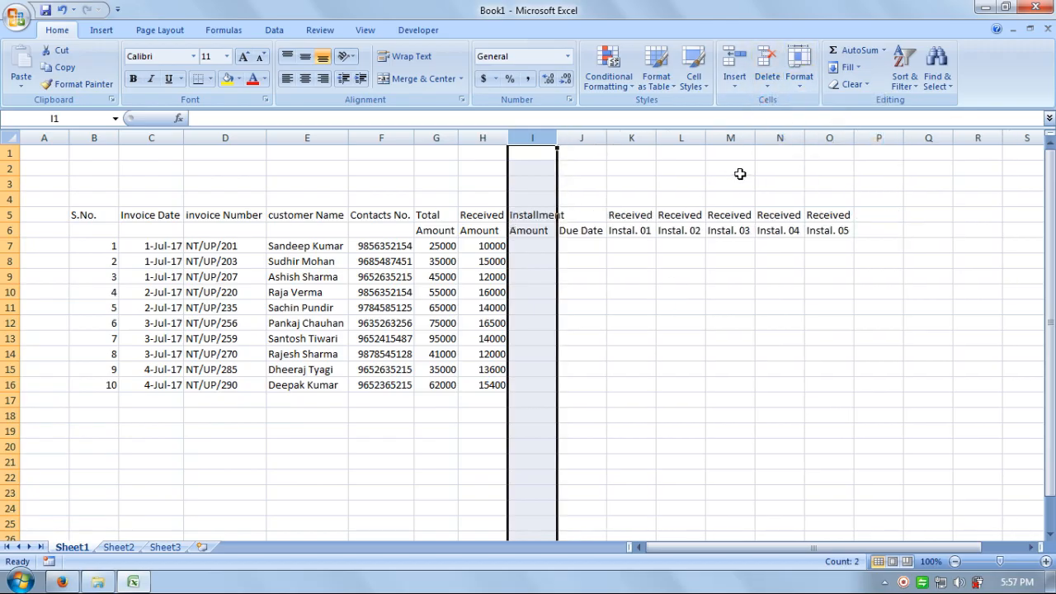
{"action": "left_click", "coordinate": [62, 9]}
Step: Insert a blank column before Total Installment and type the heading Balance in I5
{"action": "left_click", "coordinate": [731, 80]}
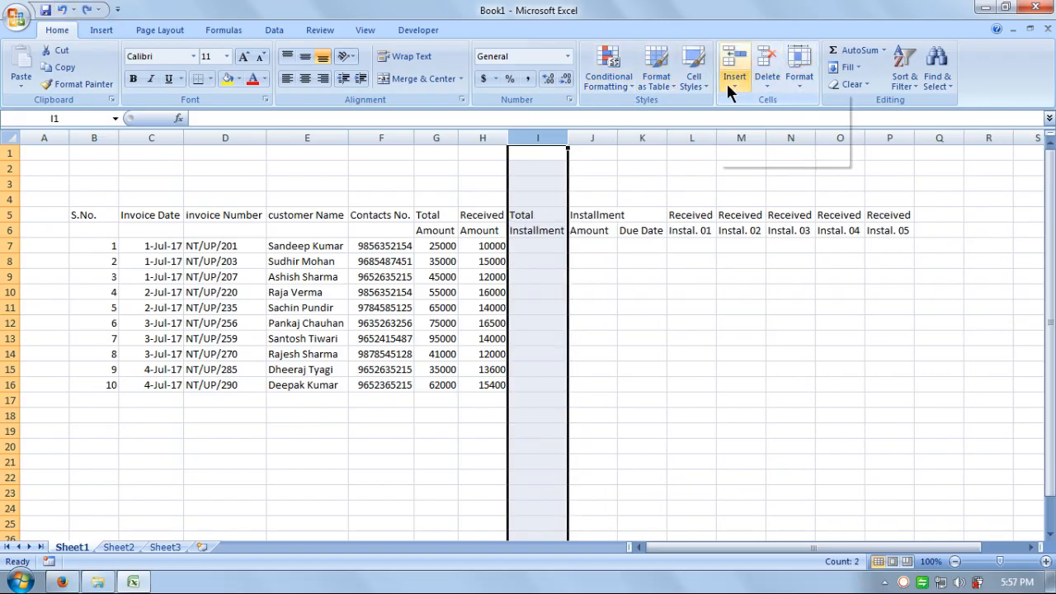
{"action": "left_click", "coordinate": [752, 138]}
{"action": "left_click", "coordinate": [589, 338]}
{"action": "left_click", "coordinate": [532, 215]}
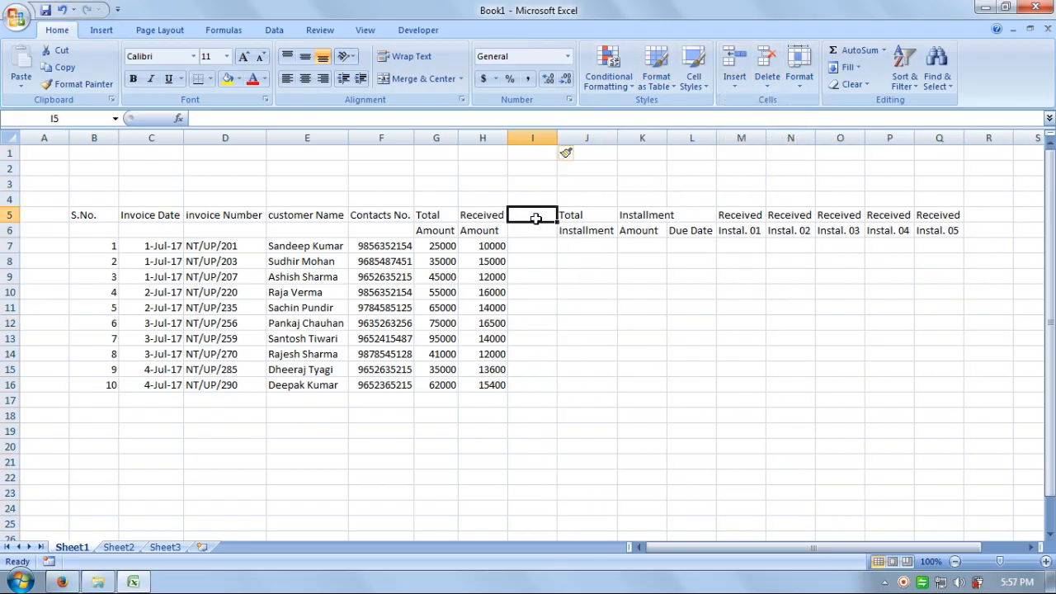
{"action": "left_click", "coordinate": [423, 215]}
{"action": "left_click", "coordinate": [483, 217]}
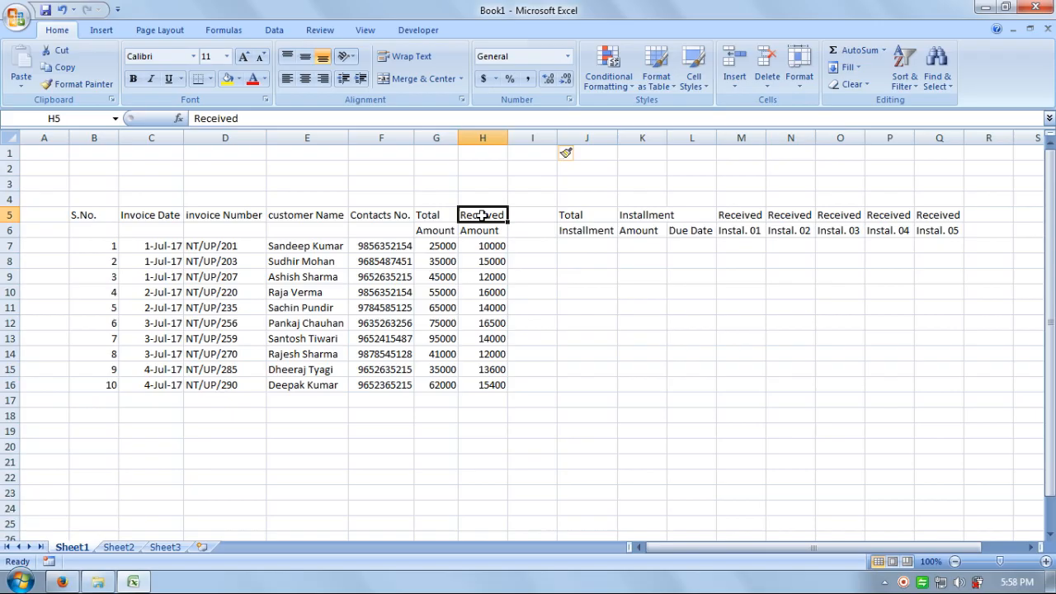
{"action": "left_click", "coordinate": [526, 218]}
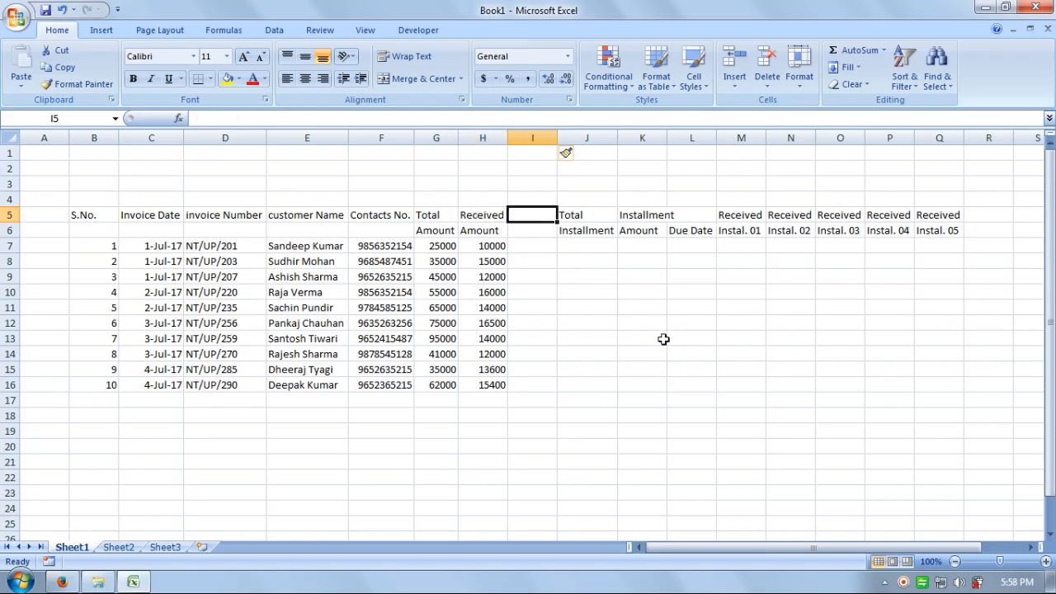
{"action": "type", "text": "Balance"}
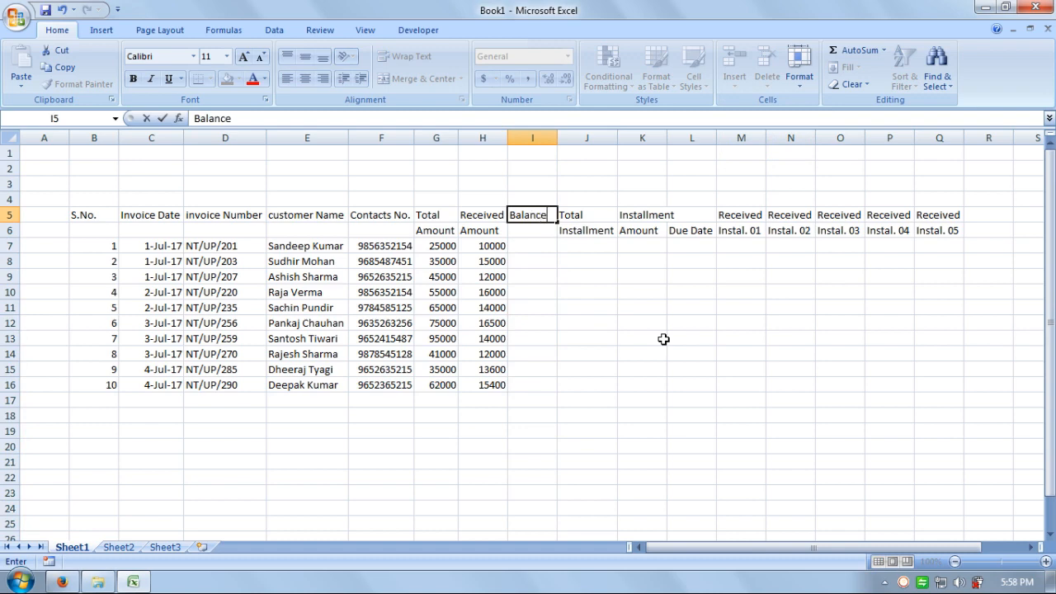
{"action": "key", "text": "Return"}
Step: Add the Amount subheading in I6 and enter balance formulas =G7-H7 and =G8-H8
{"action": "type", "text": "Amount"}
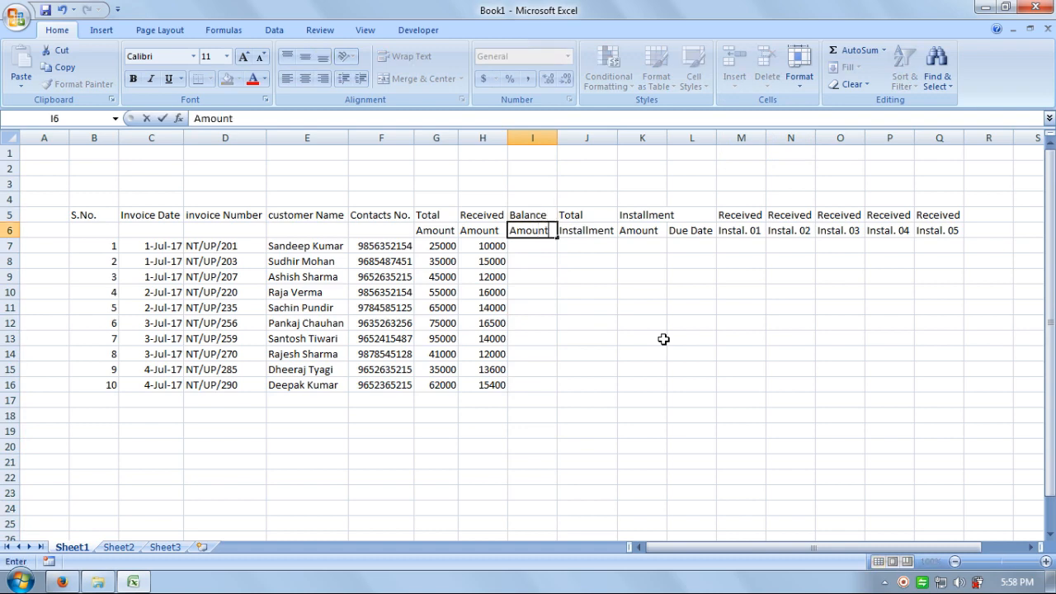
{"action": "key", "text": "Return"}
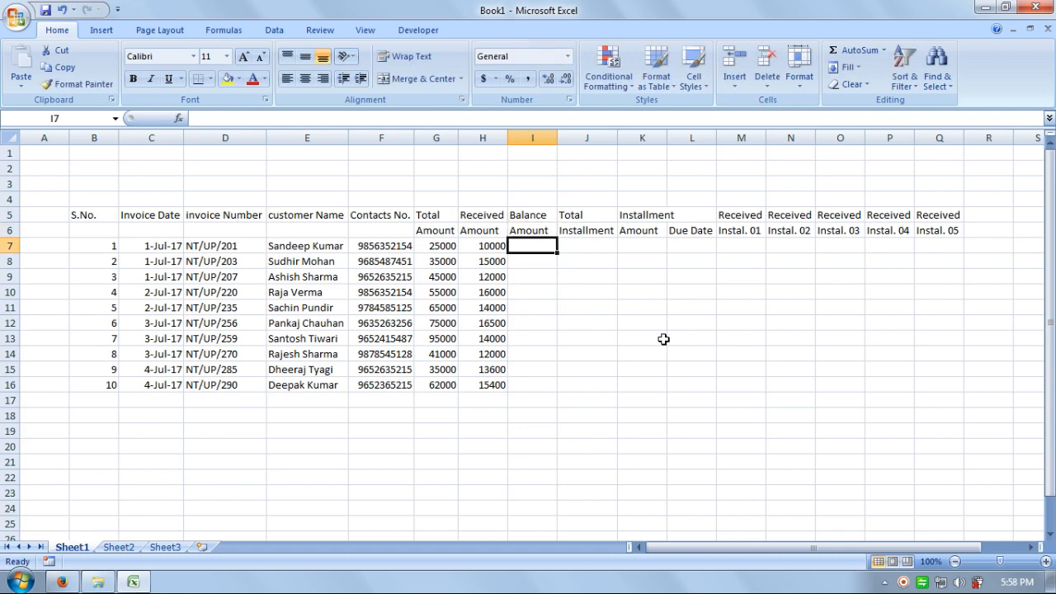
{"action": "type", "text": "="}
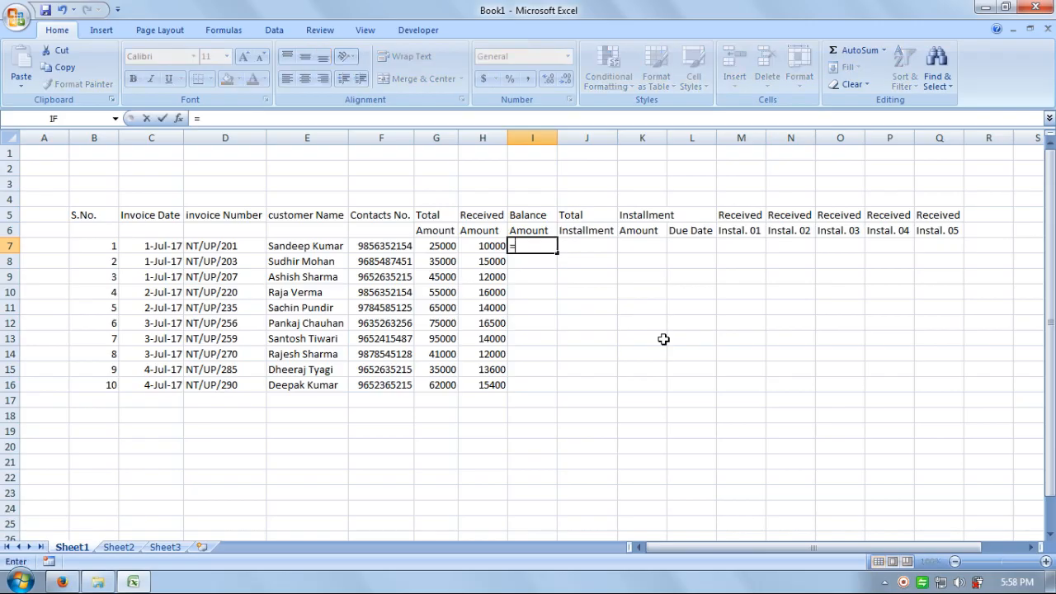
{"action": "left_click", "coordinate": [443, 250]}
{"action": "type", "text": "-"}
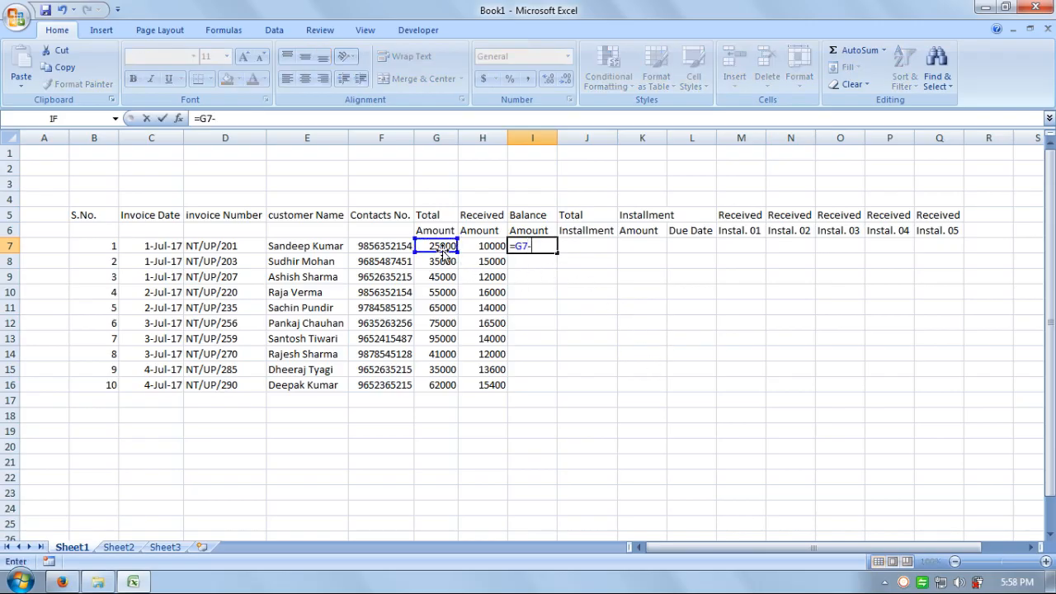
{"action": "left_click", "coordinate": [487, 246]}
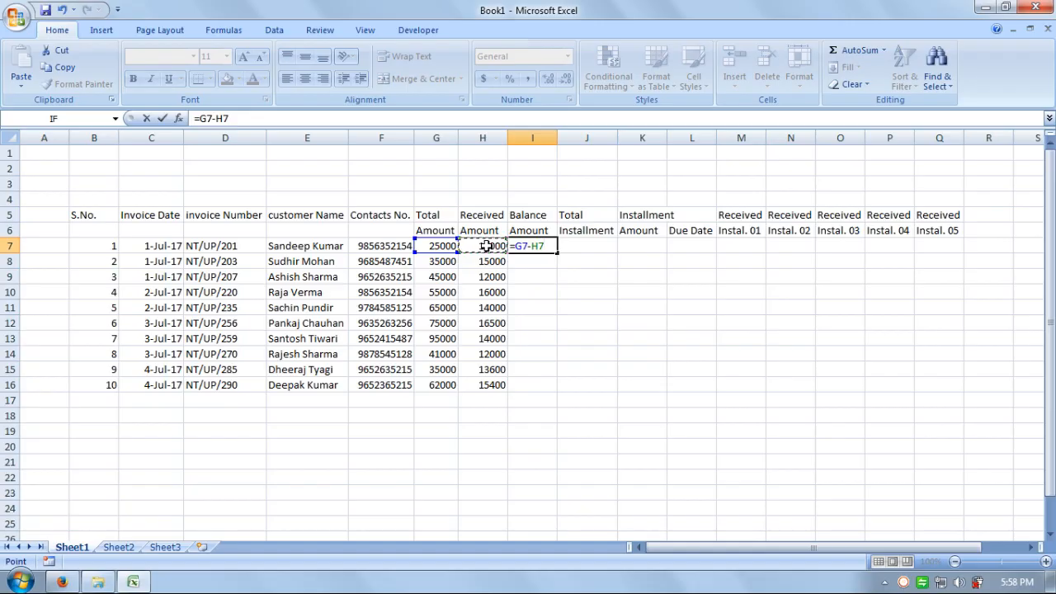
{"action": "key", "text": "Return"}
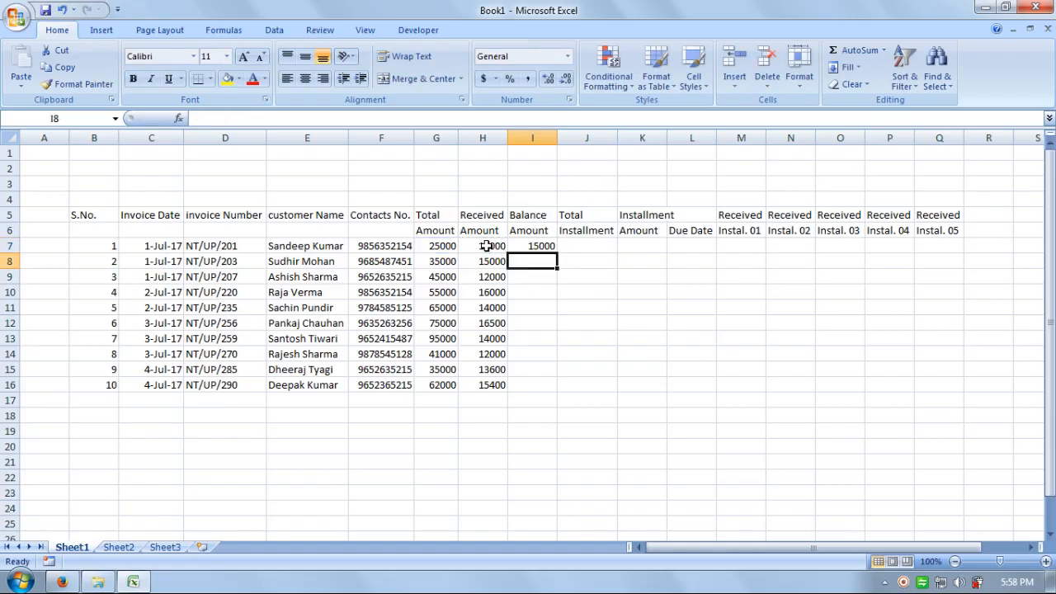
{"action": "type", "text": "="}
{"action": "left_click", "coordinate": [453, 263]}
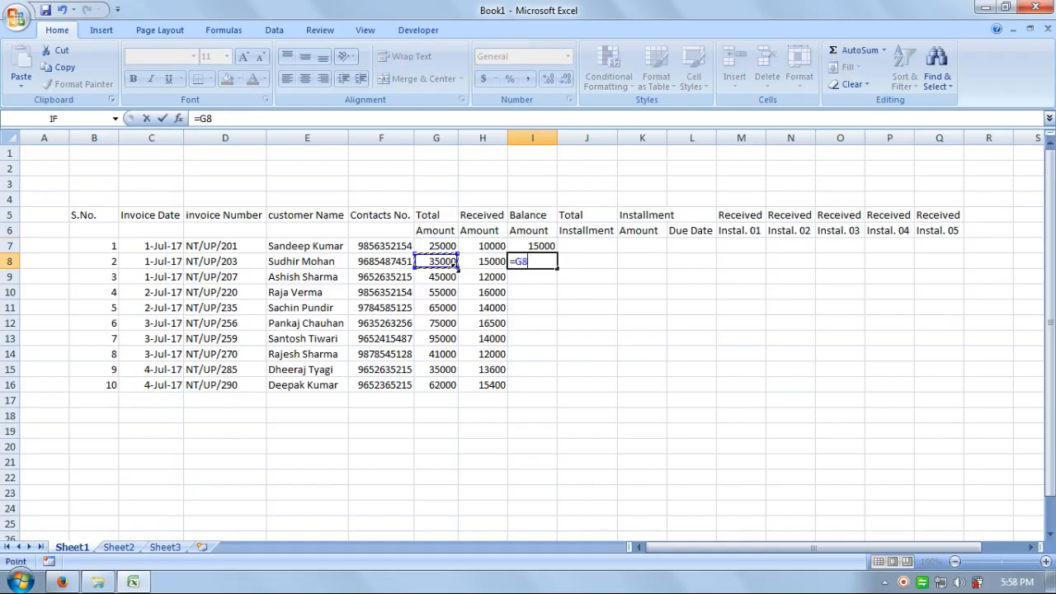
{"action": "type", "text": "-"}
{"action": "left_click", "coordinate": [487, 262]}
{"action": "key", "text": "Return"}
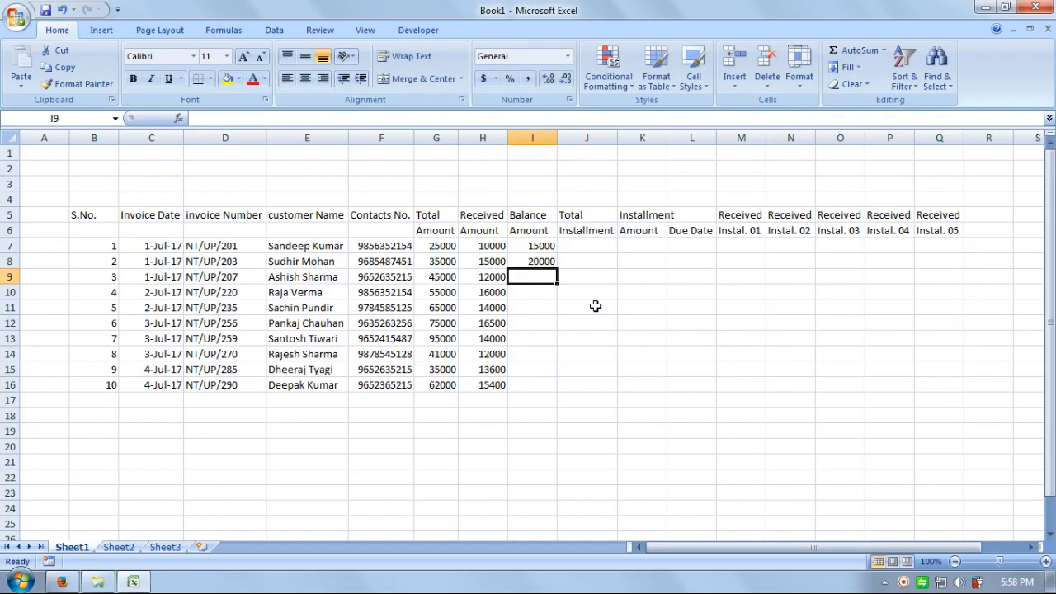
Step: Zoom to 140%, enter =G9-H9, and fill the balance formula down to I16
{"action": "left_click", "coordinate": [1046, 562]}
{"action": "left_click", "coordinate": [1046, 562]}
{"action": "left_click", "coordinate": [1046, 562]}
{"action": "left_click", "coordinate": [1046, 562]}
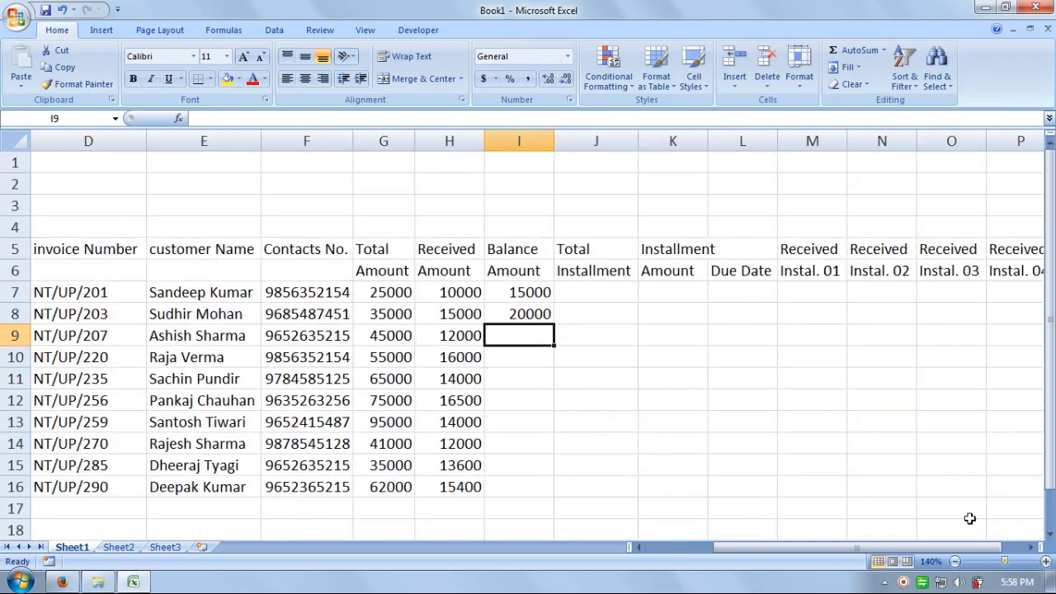
{"action": "type", "text": "="}
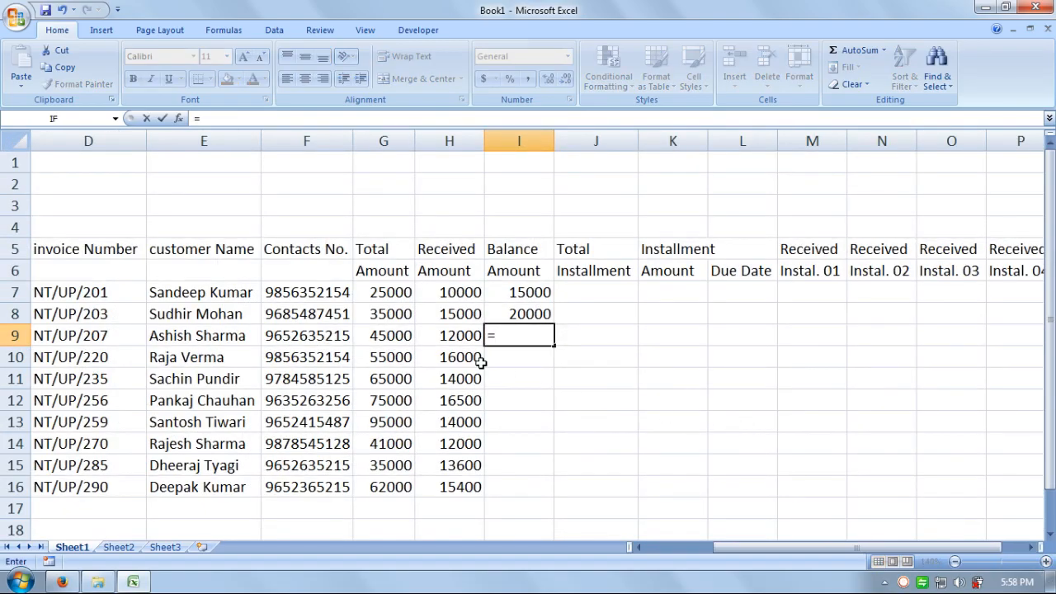
{"action": "left_click", "coordinate": [403, 335]}
{"action": "type", "text": "-"}
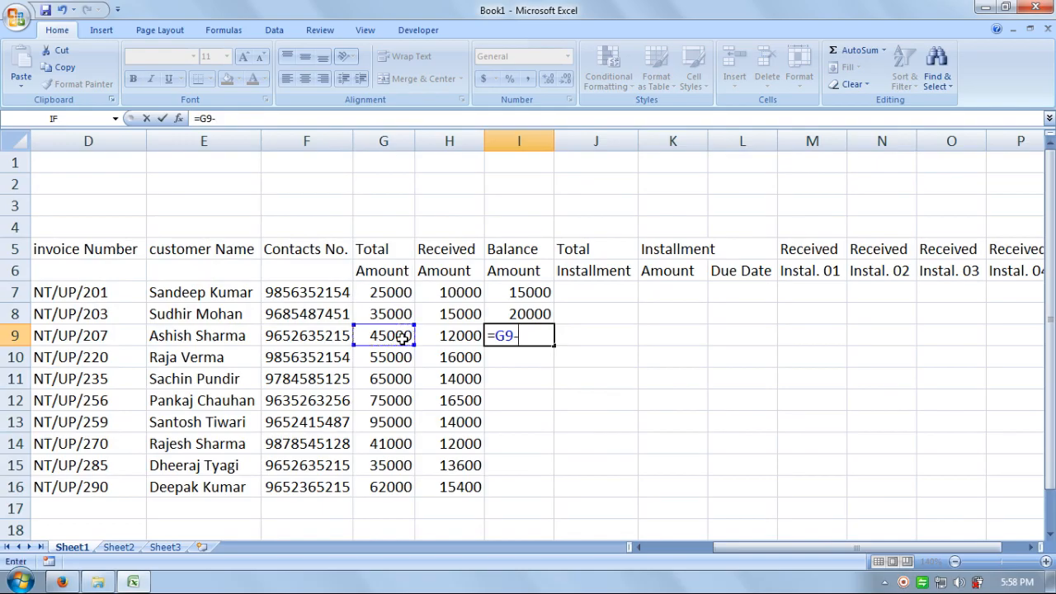
{"action": "left_click", "coordinate": [453, 341]}
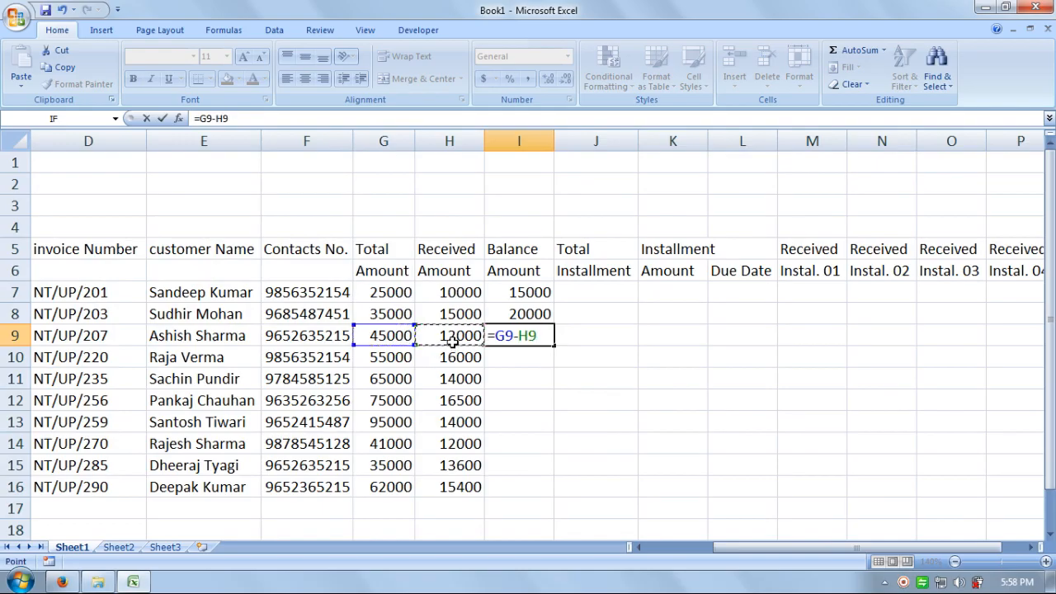
{"action": "key", "text": "Return"}
{"action": "left_click", "coordinate": [505, 300]}
{"action": "left_click_drag", "start_coordinate": [506, 301], "coordinate": [551, 500]}
{"action": "left_click", "coordinate": [592, 296]}
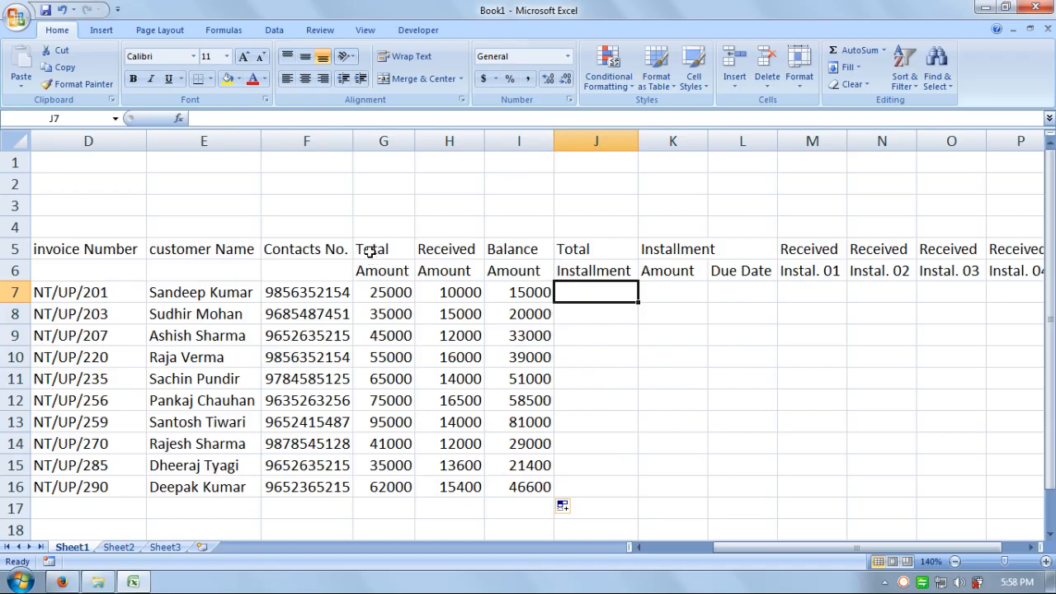
Step: Check row 7's amounts, then undo the accidental entries in the Balance column
{"action": "left_click", "coordinate": [389, 297]}
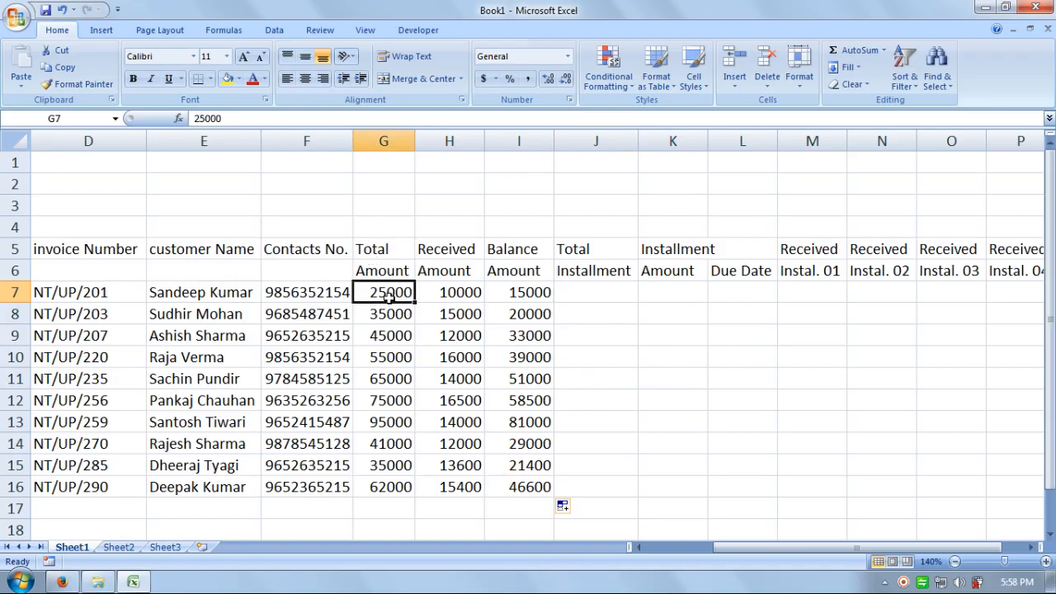
{"action": "left_click", "coordinate": [469, 299]}
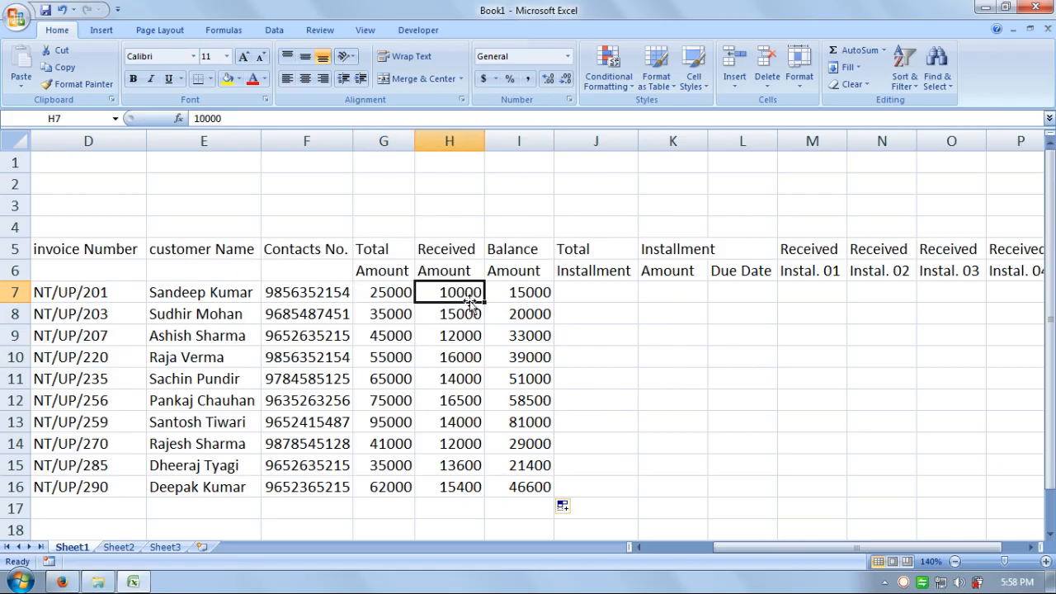
{"action": "left_click", "coordinate": [534, 293]}
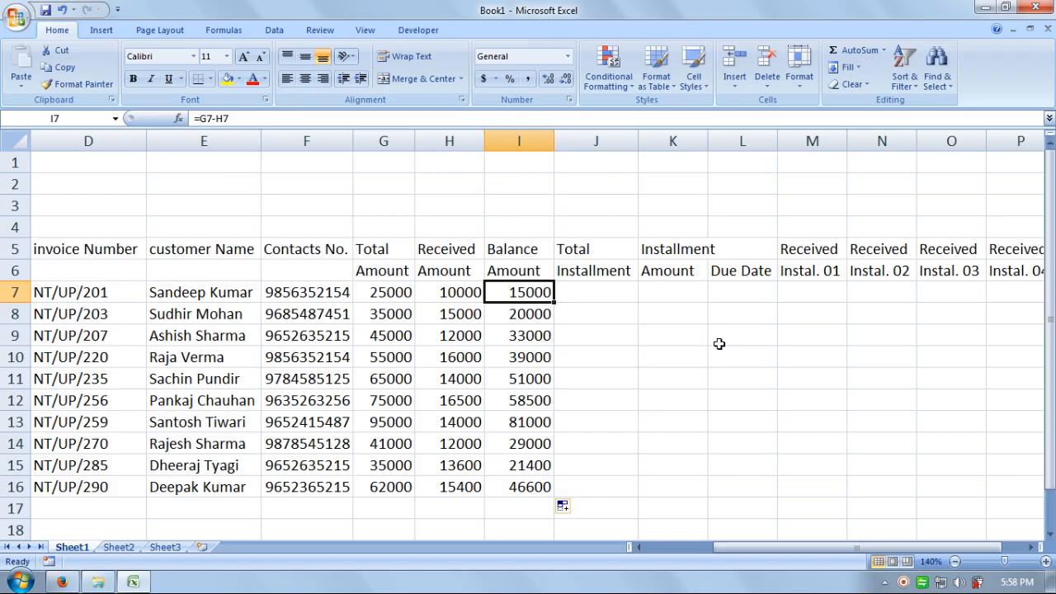
{"action": "type", "text": "2"}
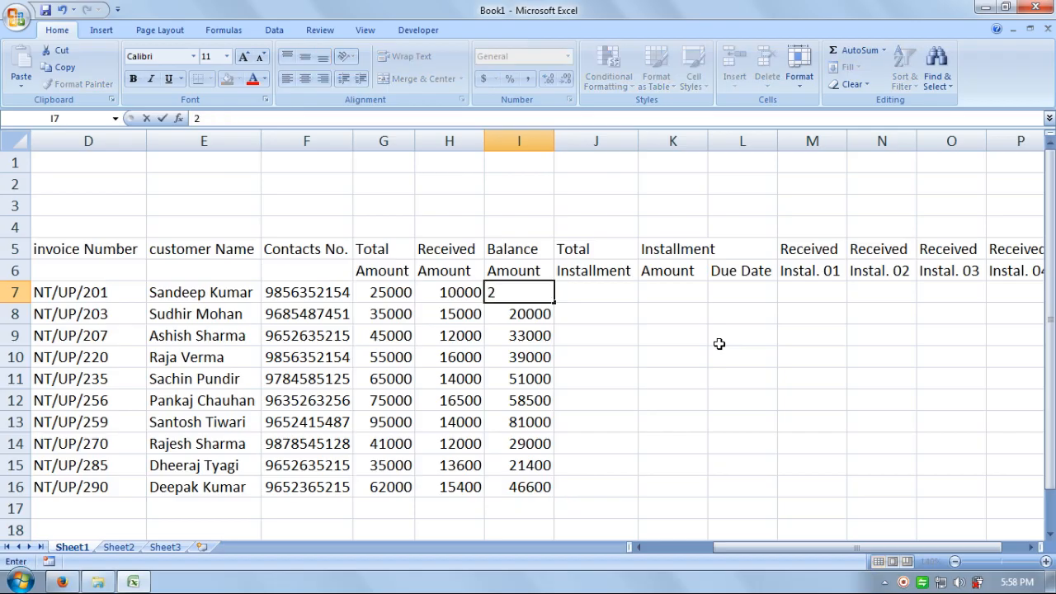
{"action": "key", "text": "Return"}
{"action": "type", "text": "z"}
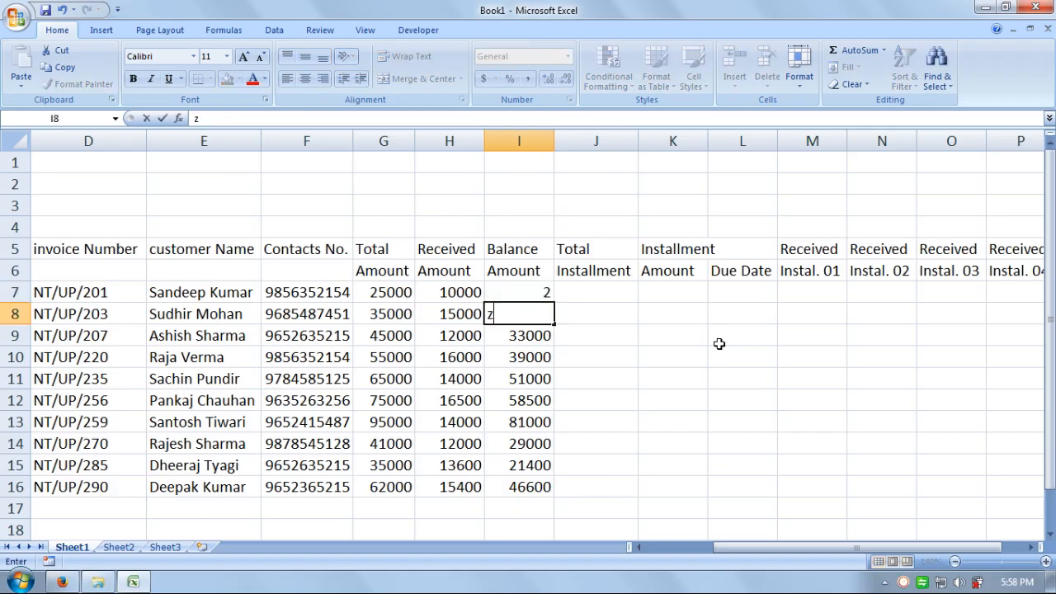
{"action": "key", "text": "ctrl+z"}
{"action": "key", "text": "ctrl+z"}
{"action": "key", "text": "ctrl+z"}
{"action": "key", "text": "ctrl+z"}
{"action": "key", "text": "Return"}
{"action": "key", "text": "ctrl+z"}
{"action": "key", "text": "ctrl+z"}
{"action": "key", "text": "ctrl+z"}
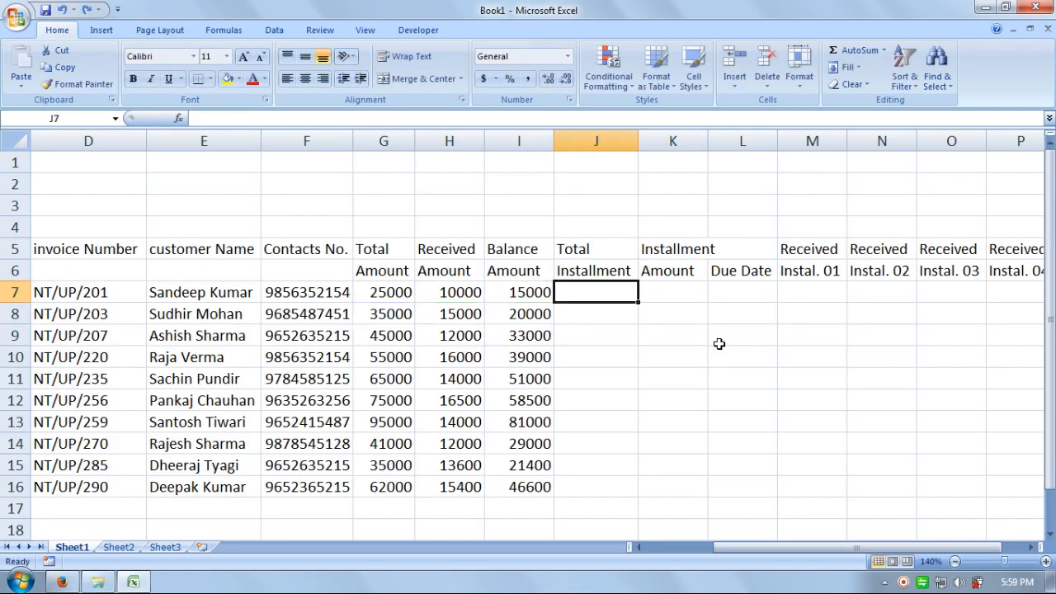
Step: Enter installment counts 2, 4, 3, 4 and 5 in J7:J11
{"action": "type", "text": "2"}
{"action": "key", "text": "Return"}
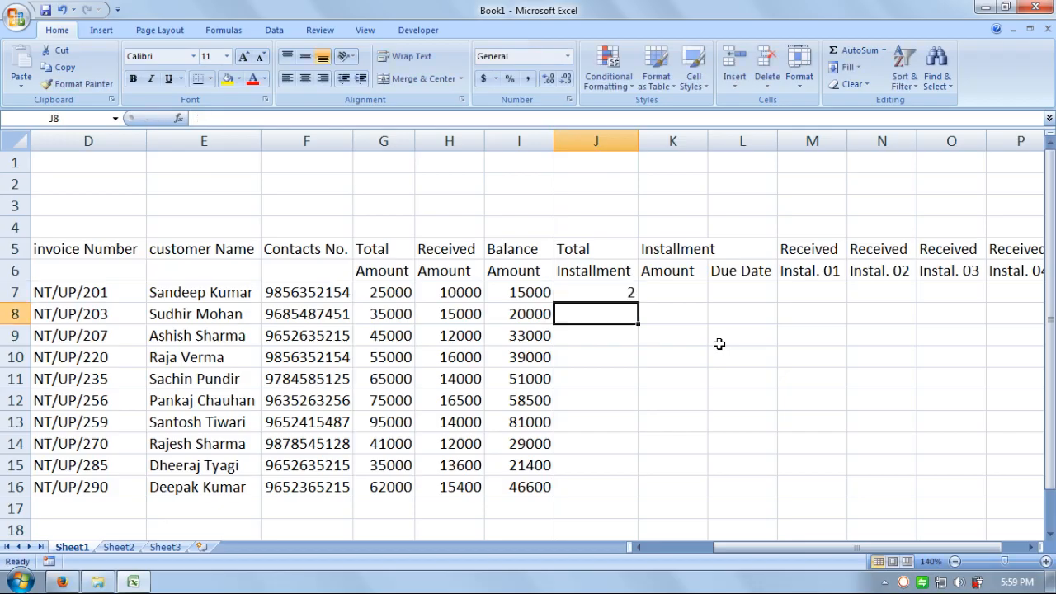
{"action": "type", "text": "4"}
{"action": "key", "text": "Return"}
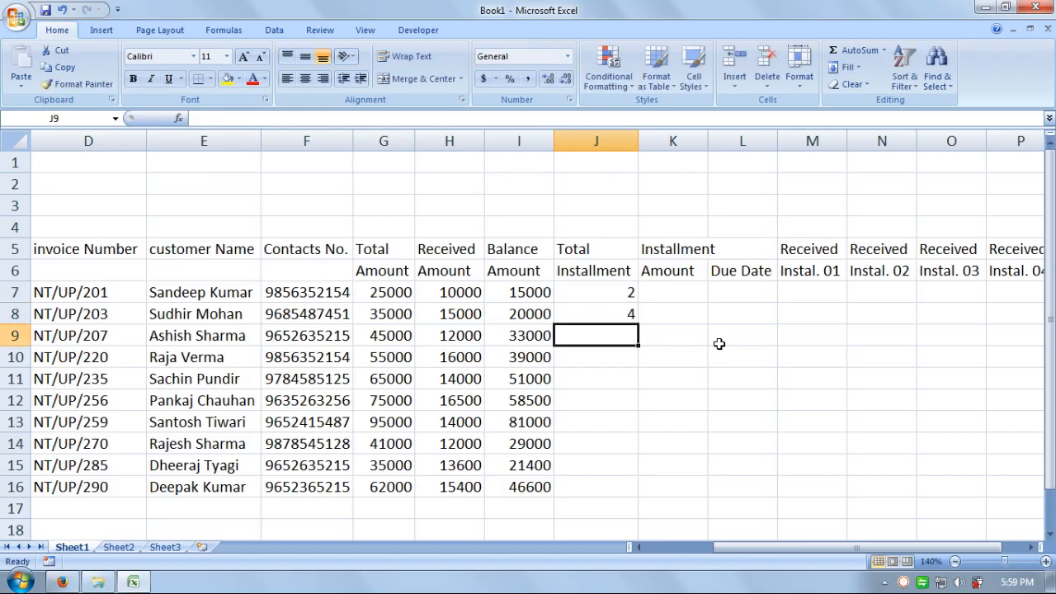
{"action": "type", "text": "3"}
{"action": "key", "text": "Return"}
{"action": "type", "text": "4"}
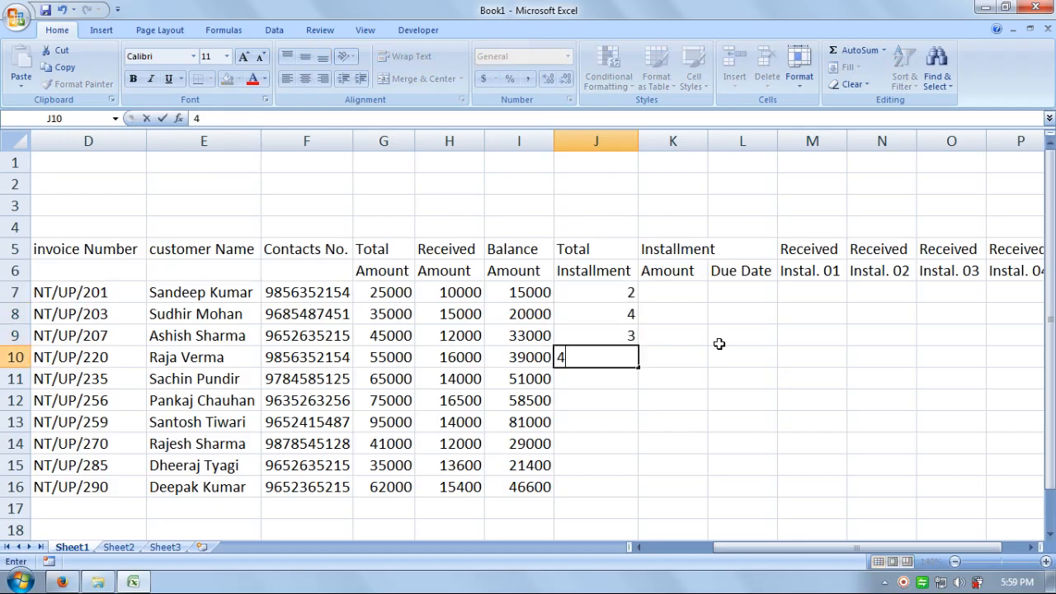
{"action": "key", "text": "Return"}
{"action": "type", "text": "5"}
{"action": "key", "text": "Return"}
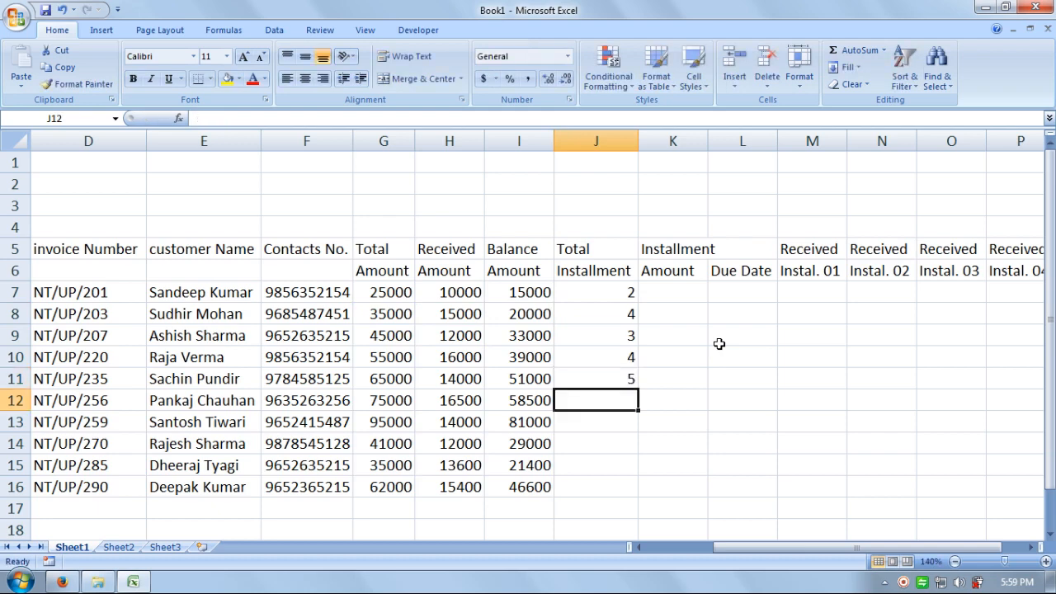
Step: Enter installment counts 5, 6, 5, 5 and 4 in J12:J16
{"action": "type", "text": "5"}
{"action": "key", "text": "Return"}
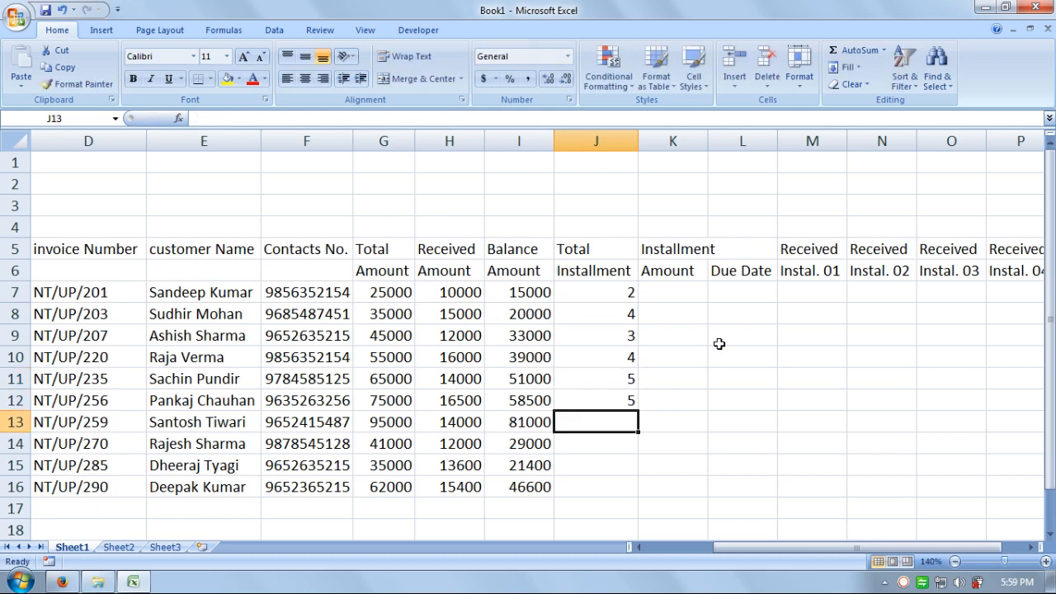
{"action": "type", "text": "6"}
{"action": "key", "text": "Return"}
{"action": "type", "text": "5"}
{"action": "key", "text": "Return"}
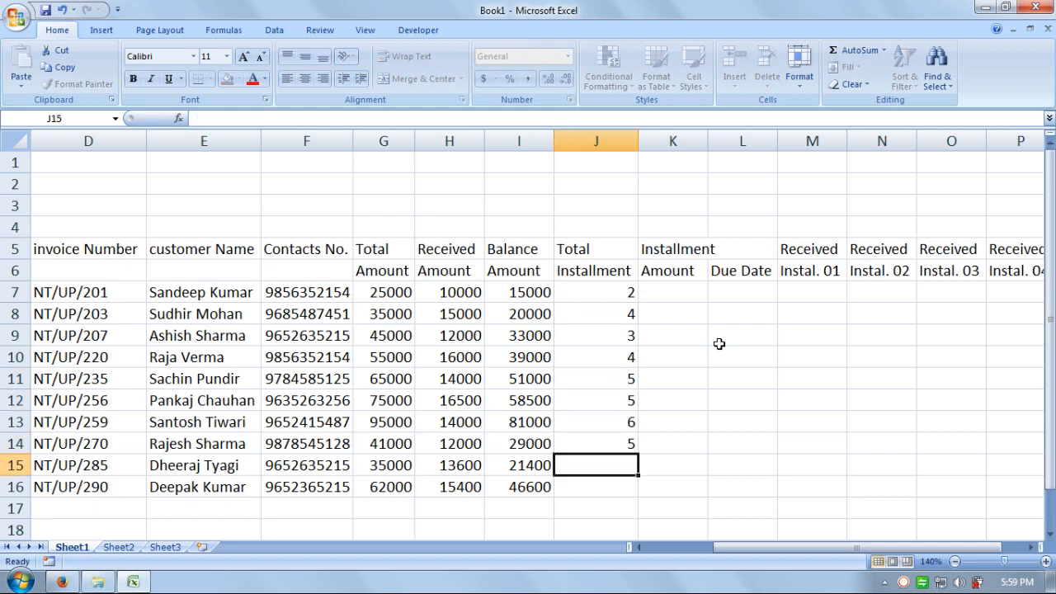
{"action": "type", "text": "5"}
{"action": "key", "text": "Return"}
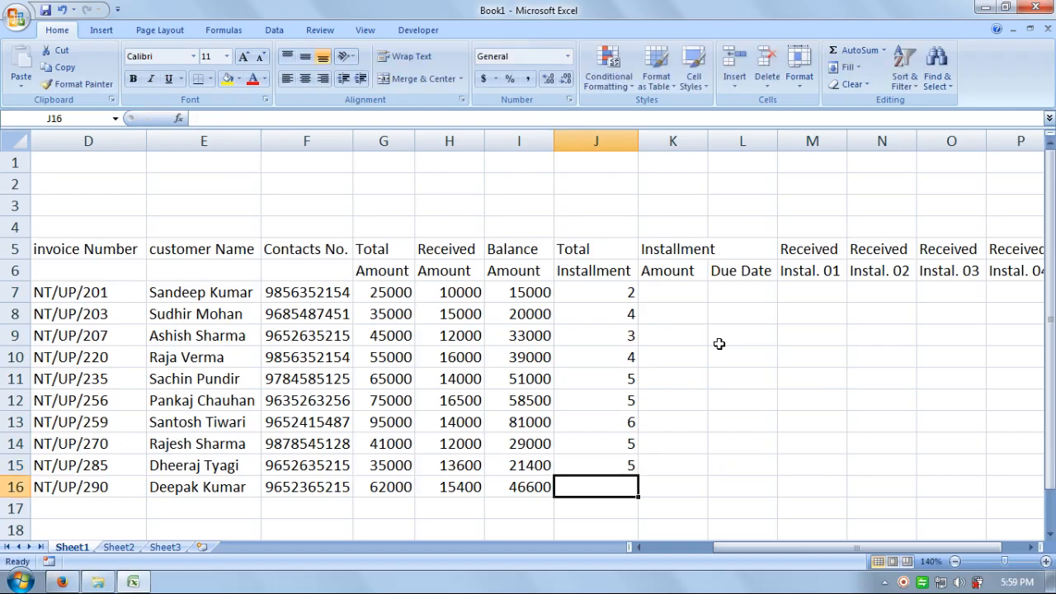
{"action": "type", "text": "4"}
{"action": "key", "text": "Return"}
Step: Review the installment counts in column J, ending at cell K7
{"action": "key", "text": "Right"}
{"action": "key", "text": "Up"}
{"action": "key", "text": "Up"}
{"action": "key", "text": "Up"}
{"action": "key", "text": "Up"}
{"action": "key", "text": "Up"}
{"action": "key", "text": "Up"}
{"action": "key", "text": "Up"}
{"action": "key", "text": "Up"}
{"action": "key", "text": "Up"}
{"action": "key", "text": "Up"}
{"action": "key", "text": "Up"}
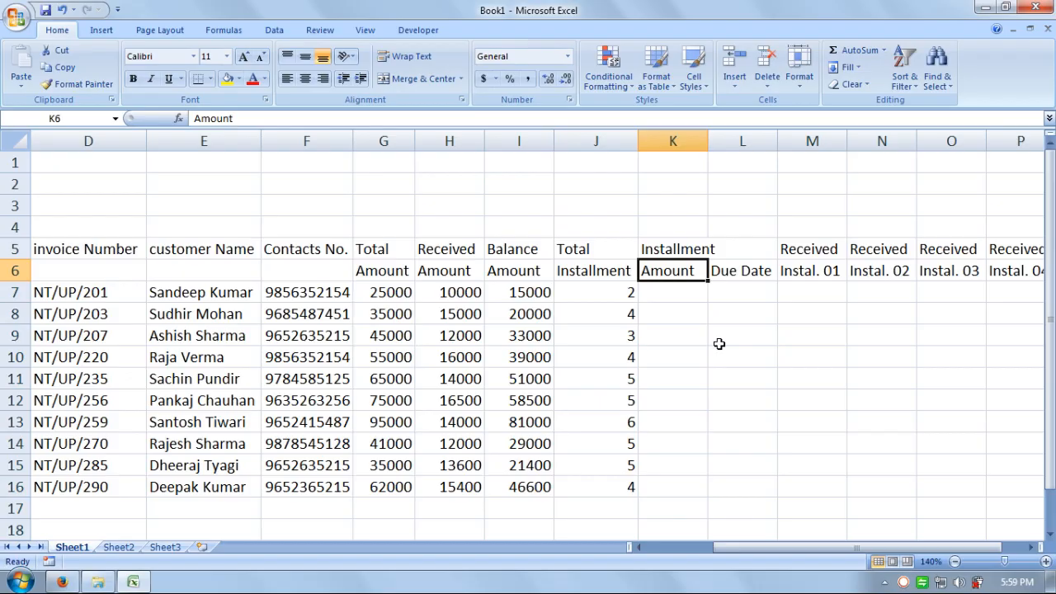
{"action": "key", "text": "Down"}
{"action": "key", "text": "Left"}
{"action": "key", "text": "Down"}
{"action": "key", "text": "Down"}
{"action": "key", "text": "Down"}
{"action": "key", "text": "Down"}
{"action": "key", "text": "Down"}
{"action": "key", "text": "Down"}
{"action": "key", "text": "Down"}
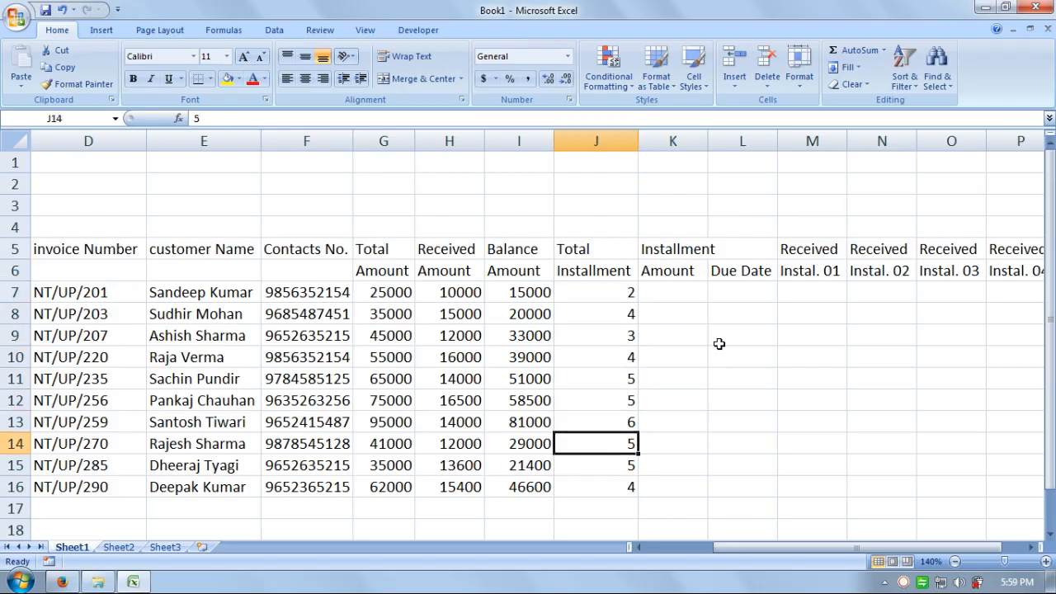
{"action": "key", "text": "Down"}
{"action": "key", "text": "Down"}
{"action": "key", "text": "Up"}
{"action": "key", "text": "Up"}
{"action": "key", "text": "Up"}
{"action": "key", "text": "Up"}
{"action": "key", "text": "Up"}
{"action": "key", "text": "Up"}
{"action": "key", "text": "Up"}
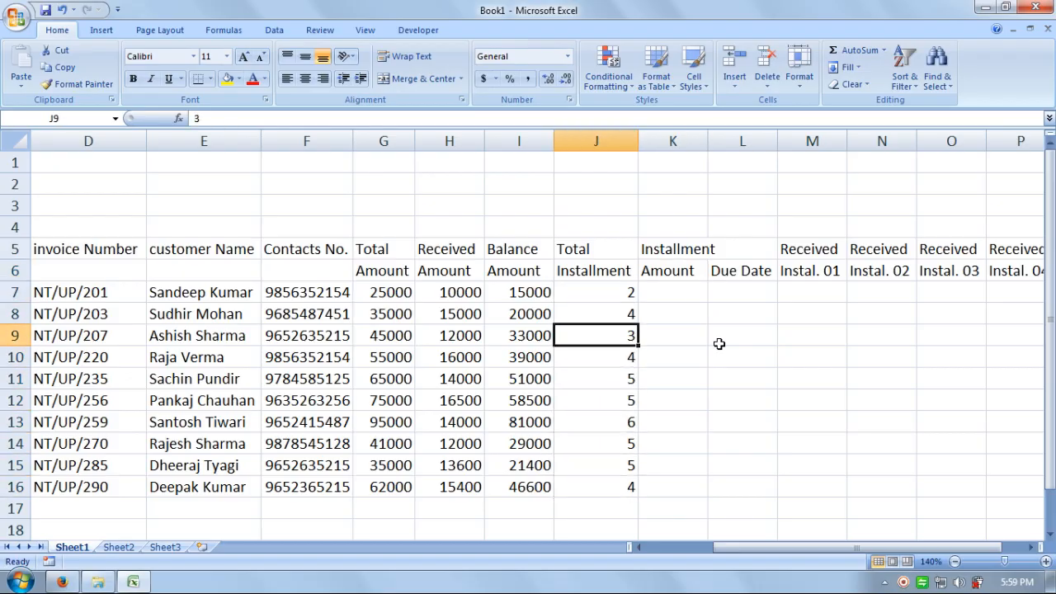
{"action": "key", "text": "Up"}
{"action": "key", "text": "Up"}
{"action": "key", "text": "Right"}
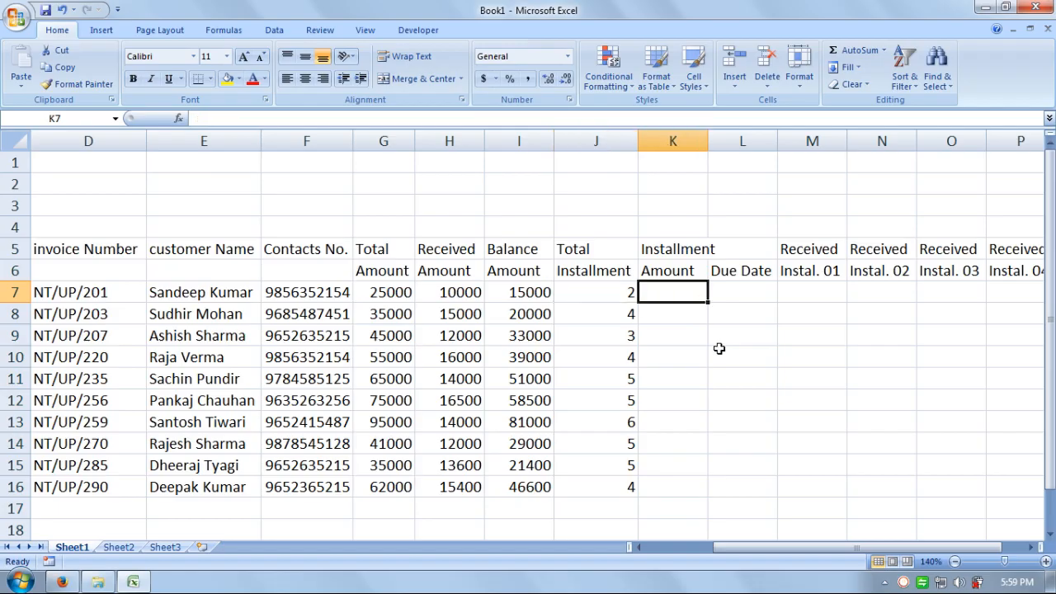
Step: Widen the Installment Amount column K
{"action": "left_click", "coordinate": [703, 136]}
{"action": "left_click_drag", "start_coordinate": [703, 129], "coordinate": [722, 130]}
{"action": "left_click", "coordinate": [745, 330]}
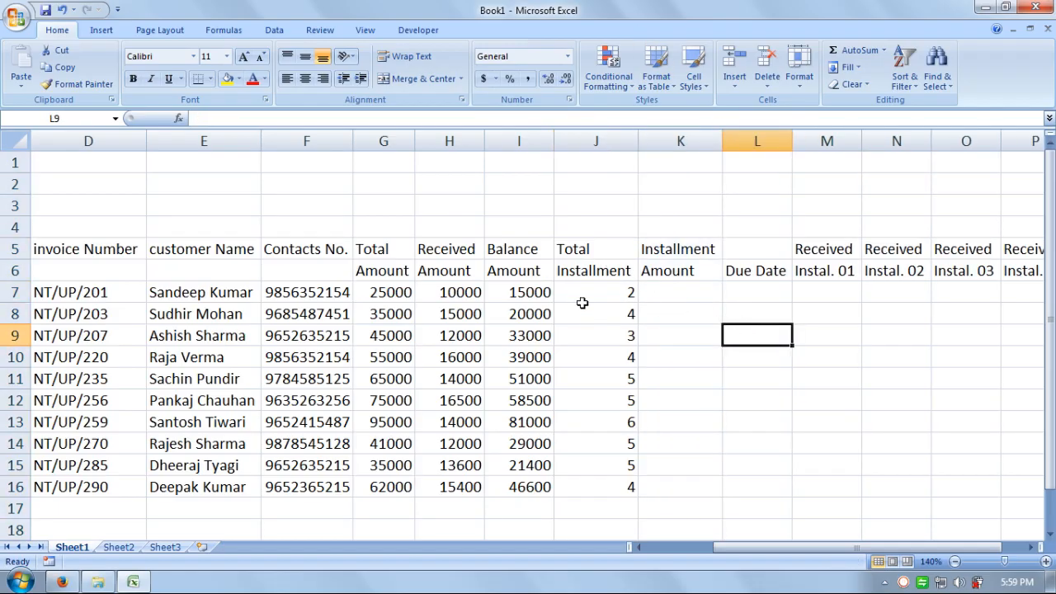
Step: Enter =I7/J7 in K7 for the first customer's installment amount, giving 7500
{"action": "left_click", "coordinate": [669, 295]}
{"action": "type", "text": "="}
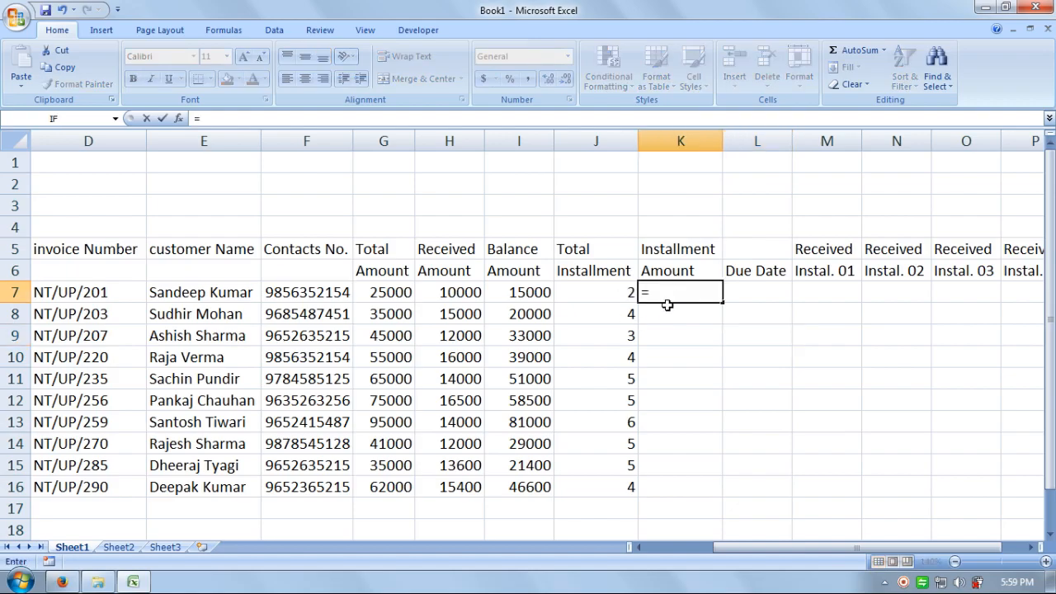
{"action": "left_click", "coordinate": [539, 296]}
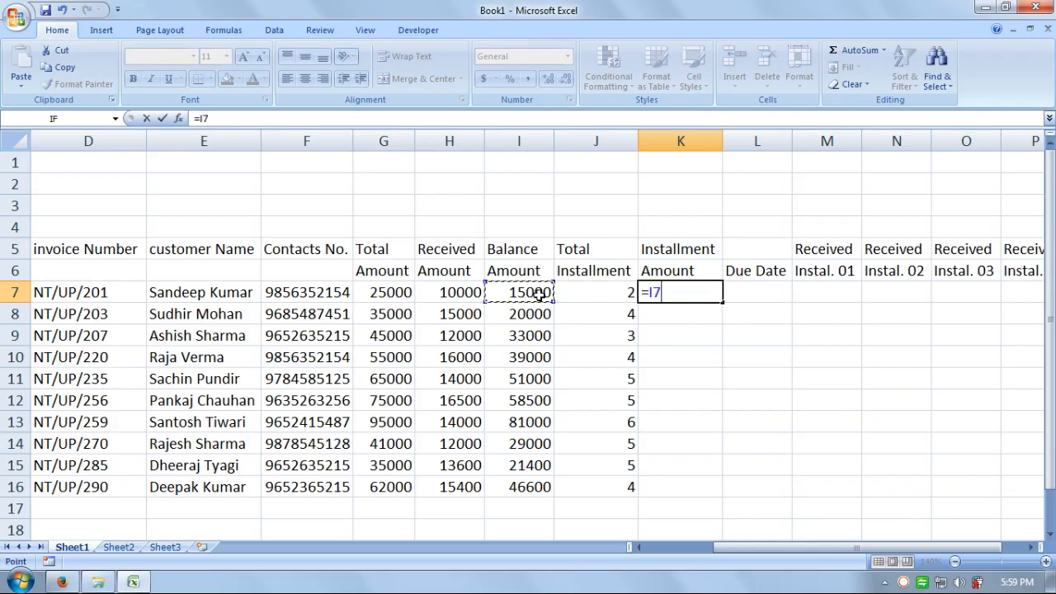
{"action": "type", "text": "/"}
{"action": "left_click", "coordinate": [618, 298]}
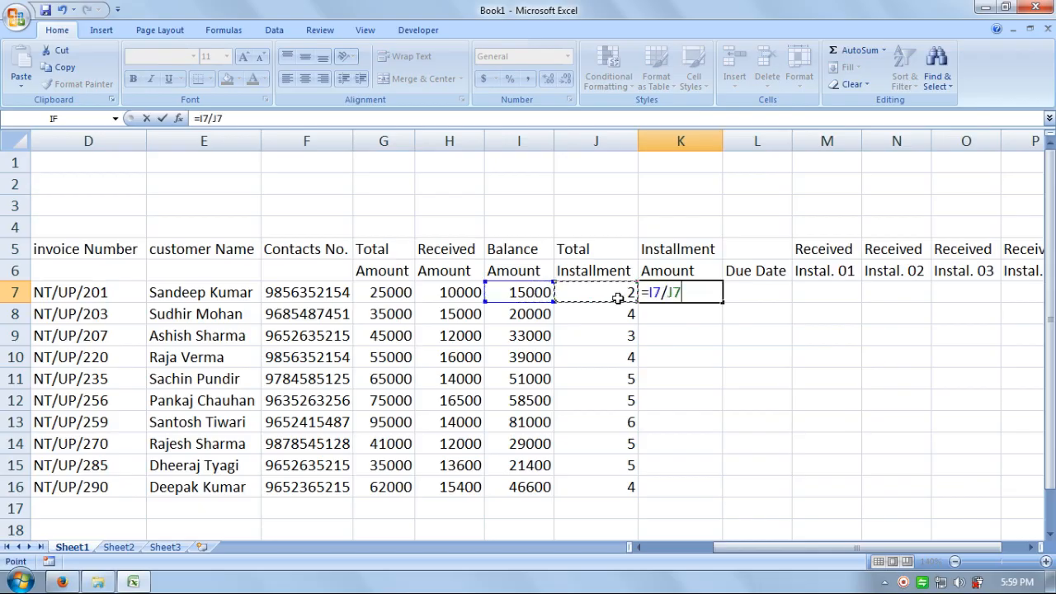
{"action": "key", "text": "Return"}
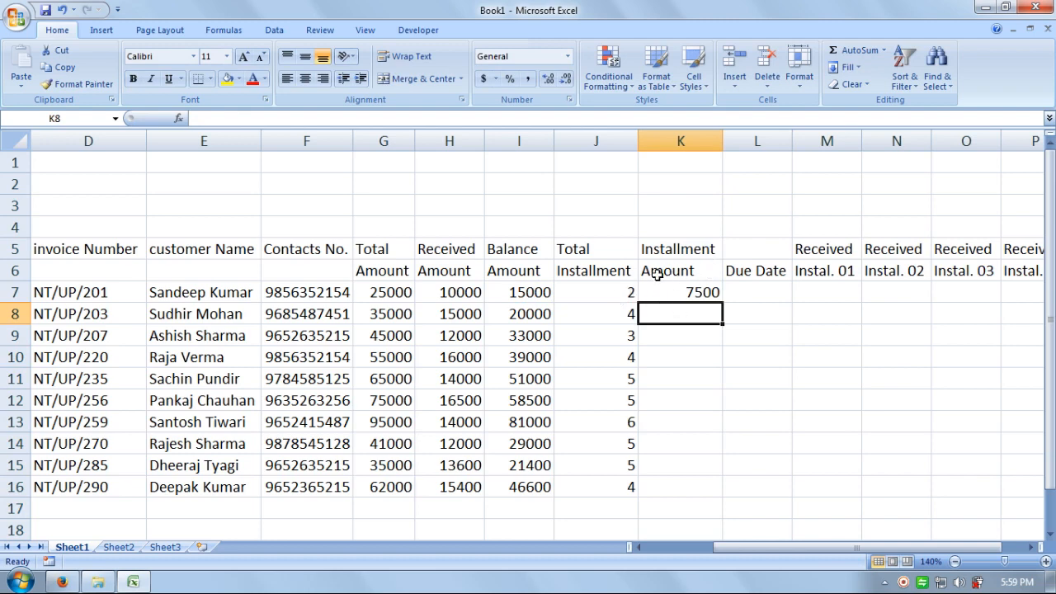
Step: Enter =I9/J9 in K9, dividing the 33000 balance by 3 installments to get 11000
{"action": "left_click", "coordinate": [1046, 561]}
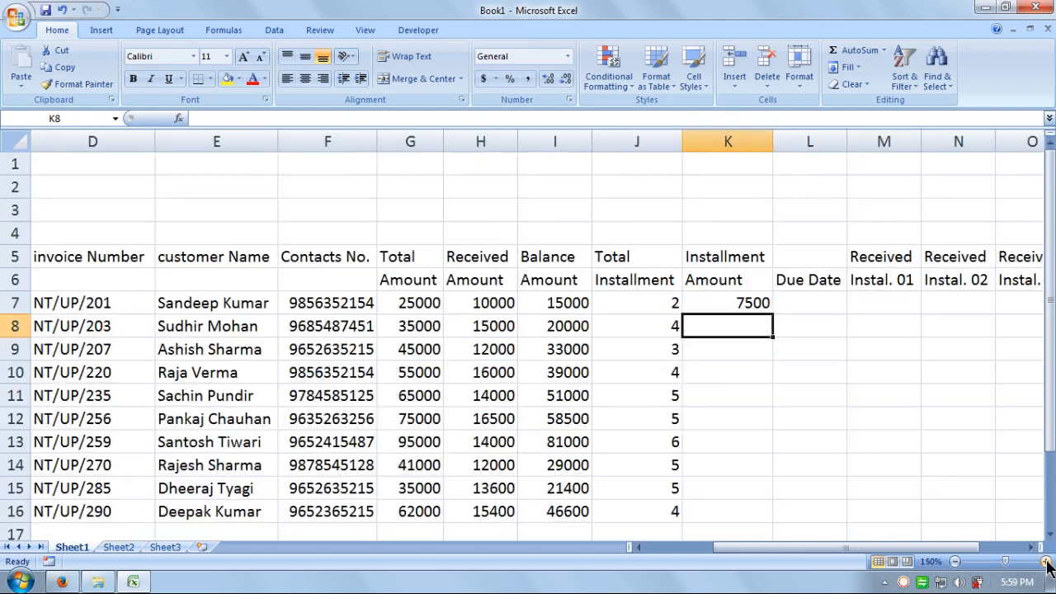
{"action": "left_click", "coordinate": [750, 357]}
{"action": "type", "text": "="}
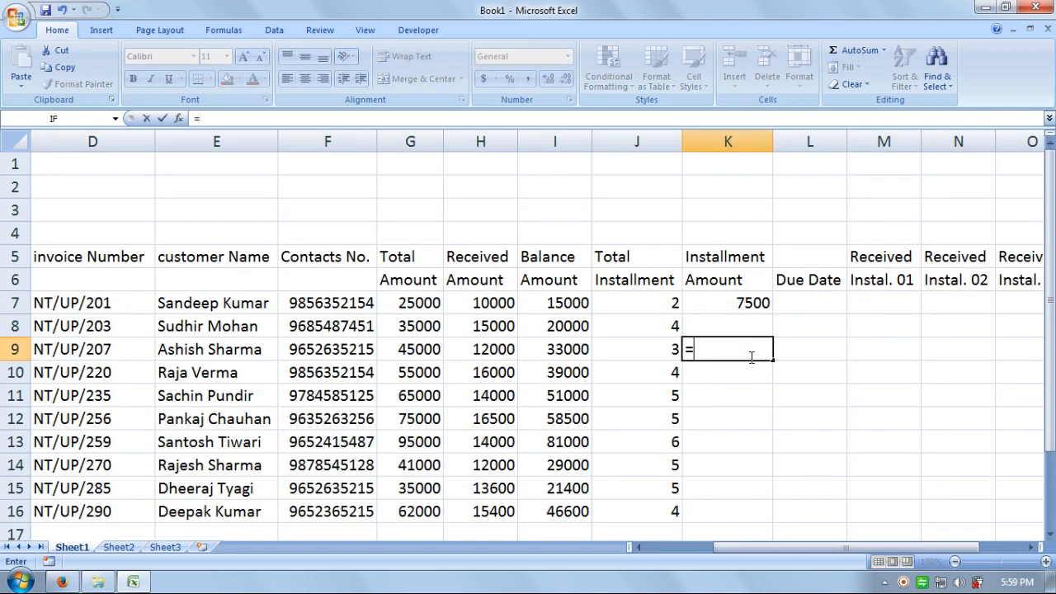
{"action": "left_click", "coordinate": [580, 347]}
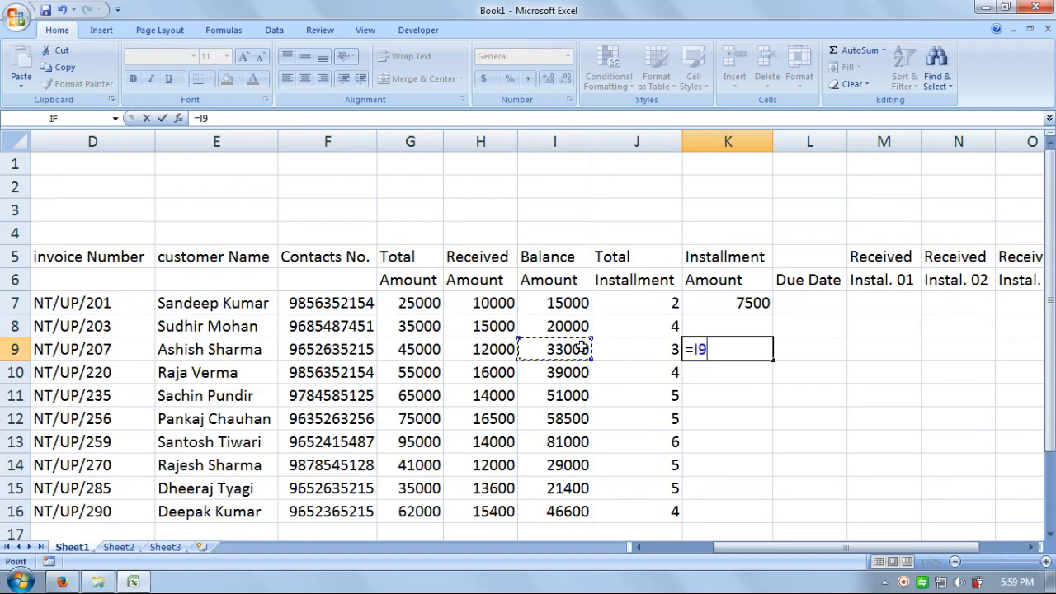
{"action": "type", "text": "/"}
{"action": "left_click", "coordinate": [653, 349]}
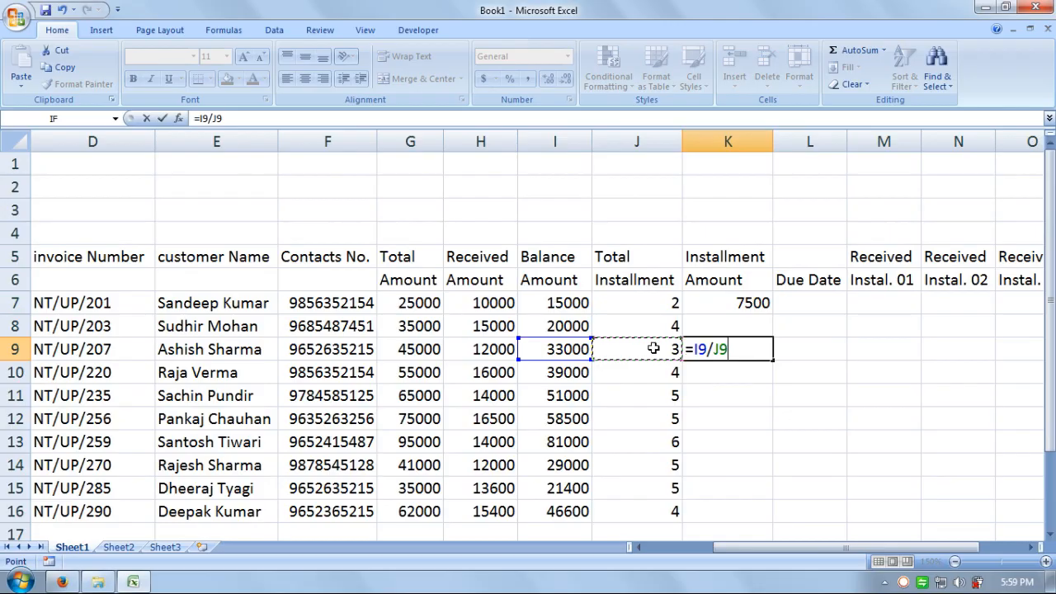
{"action": "key", "text": "Return"}
{"action": "left_click", "coordinate": [731, 352]}
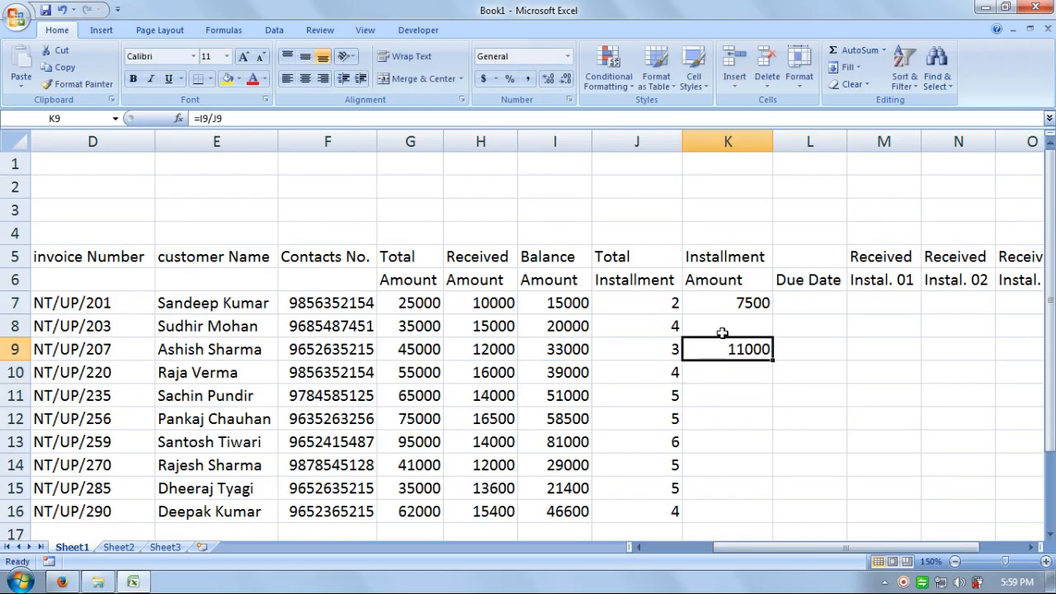
Step: Enter =I8/J8 in K8, dividing the 20000 balance by 4 installments to get 5000
{"action": "left_click", "coordinate": [719, 328]}
{"action": "type", "text": "="}
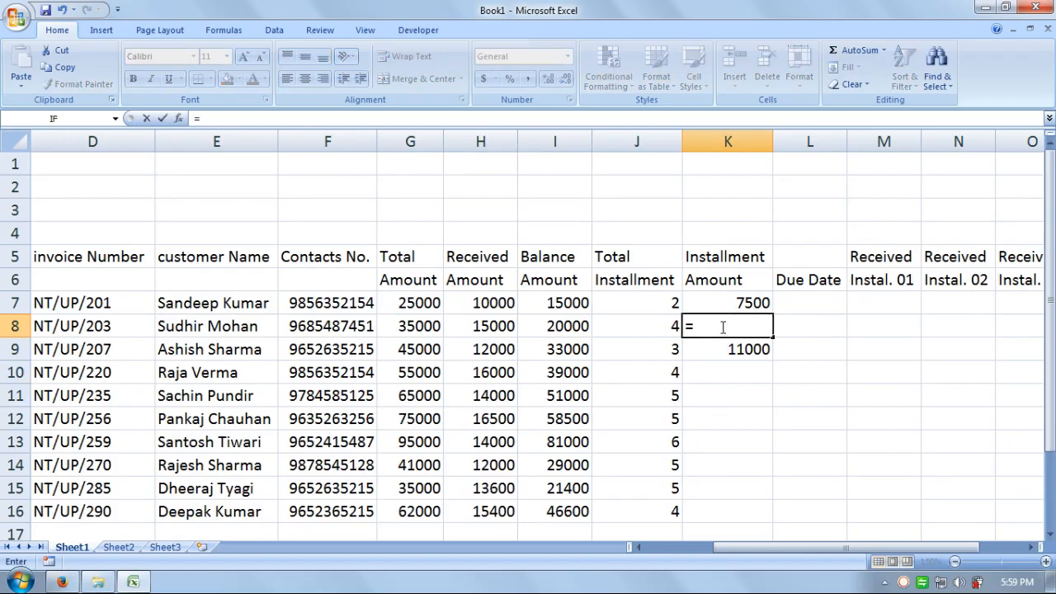
{"action": "left_click", "coordinate": [566, 328]}
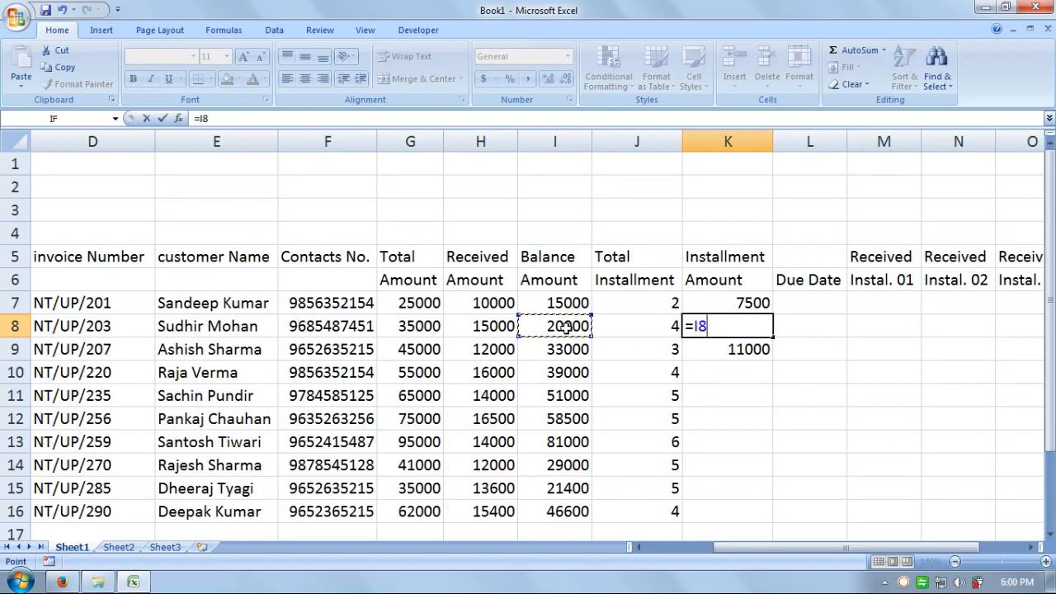
{"action": "type", "text": "/"}
{"action": "left_click", "coordinate": [656, 327]}
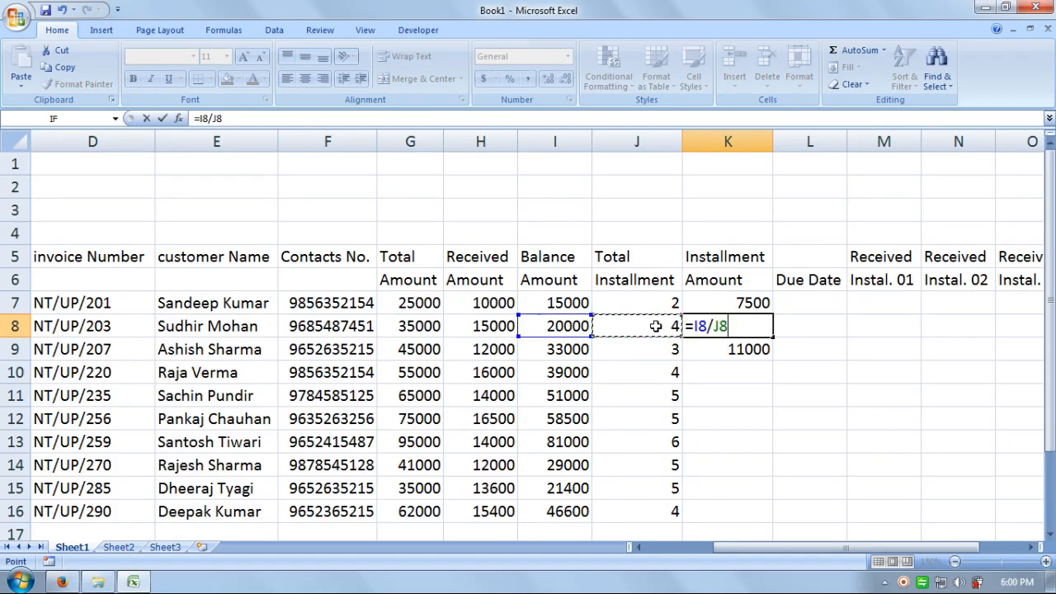
{"action": "key", "text": "Return"}
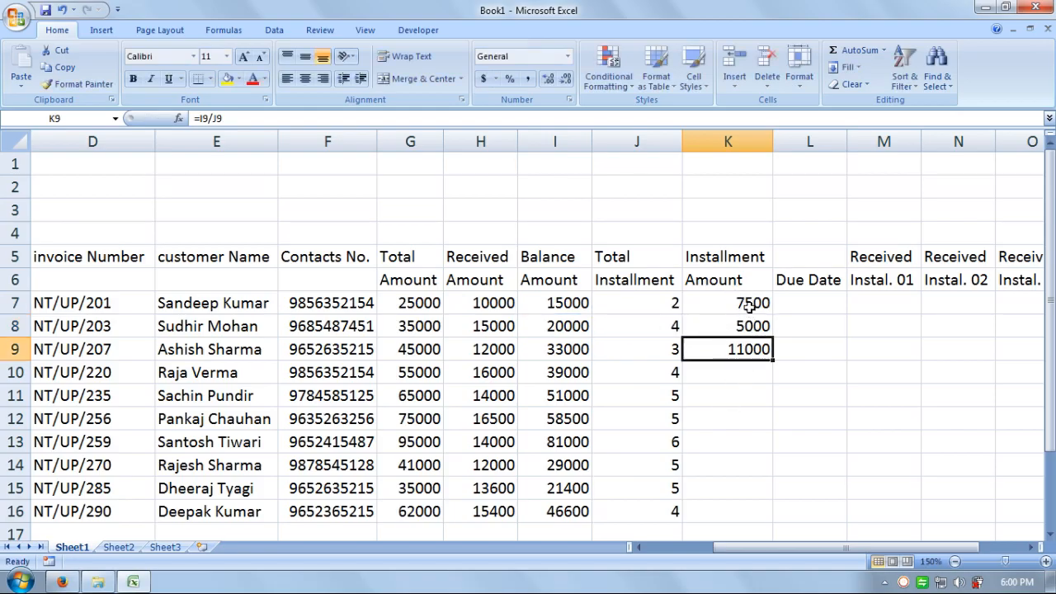
Step: Fill the installment amount formula down from K8 to K16
{"action": "left_click_drag", "start_coordinate": [748, 305], "coordinate": [769, 516]}
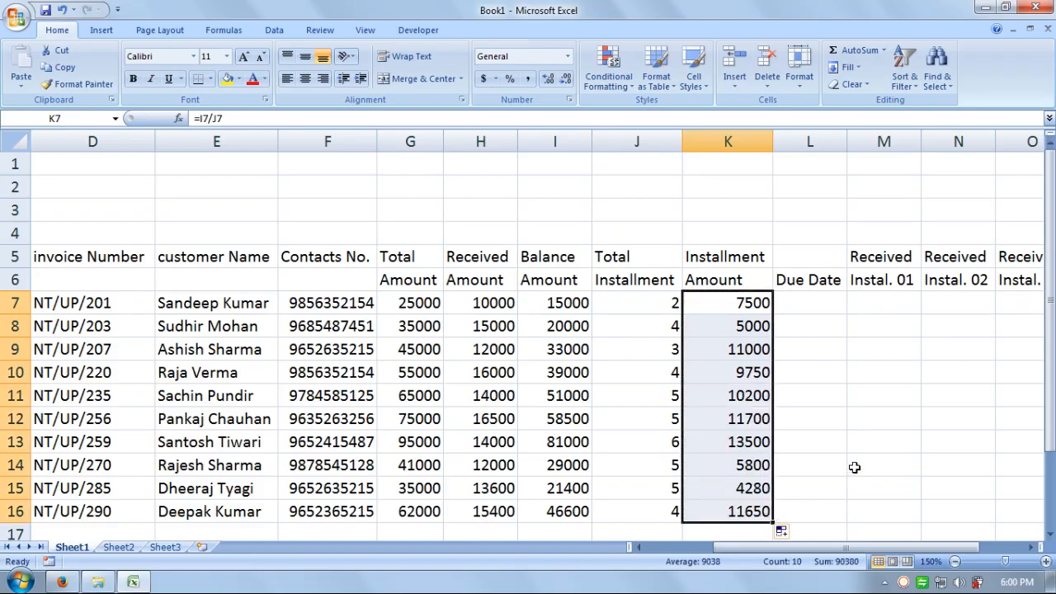
{"action": "left_click", "coordinate": [807, 307]}
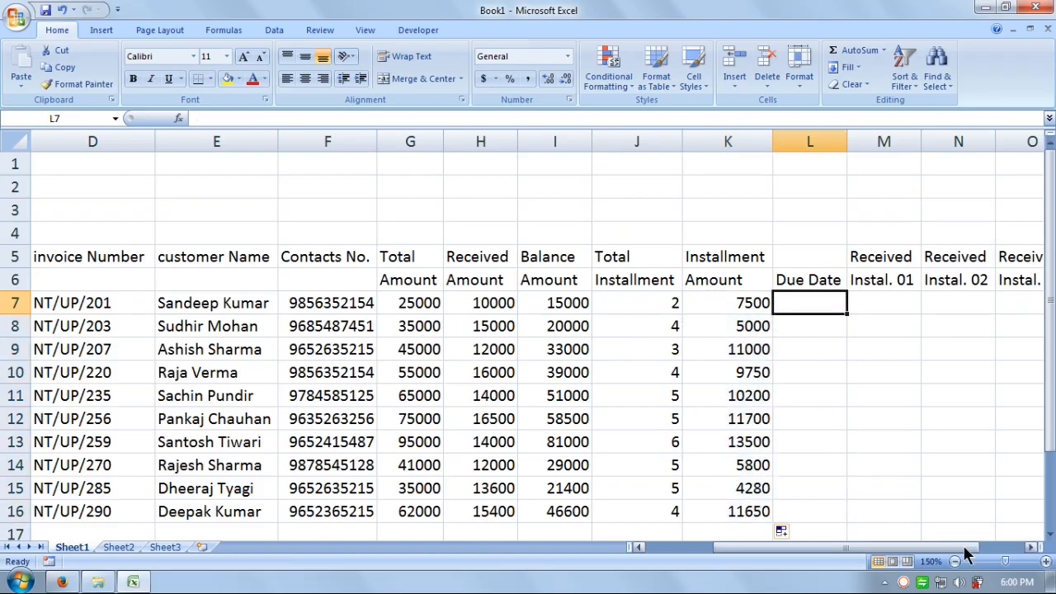
{"action": "left_click_drag", "start_coordinate": [967, 549], "coordinate": [983, 549]}
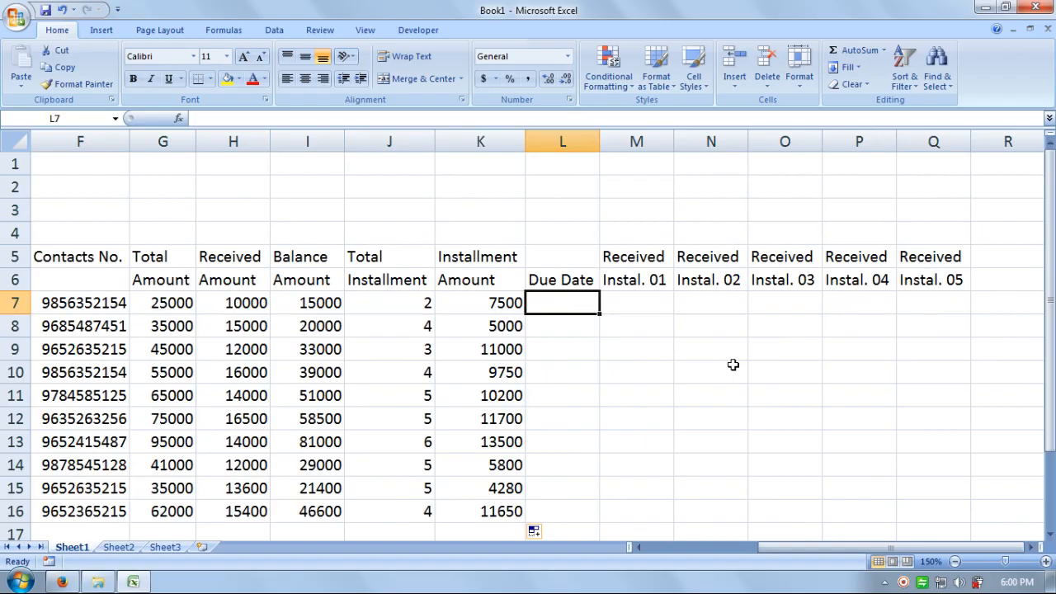
Step: Enter 30-Jul-2017 as the first account's due date in L7
{"action": "left_click_drag", "start_coordinate": [797, 553], "coordinate": [725, 559]}
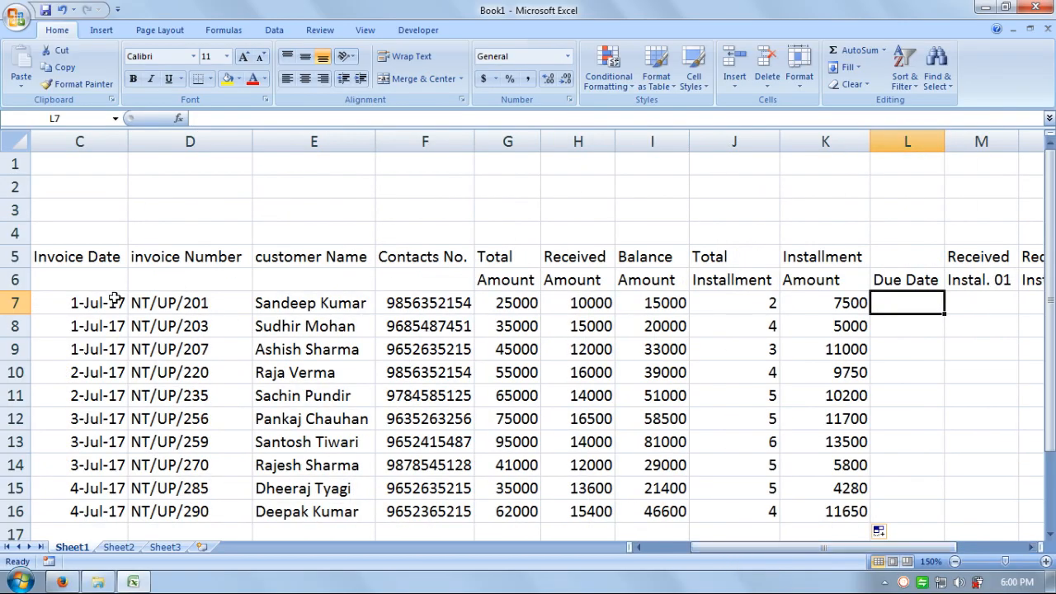
{"action": "left_click_drag", "start_coordinate": [820, 556], "coordinate": [816, 550]}
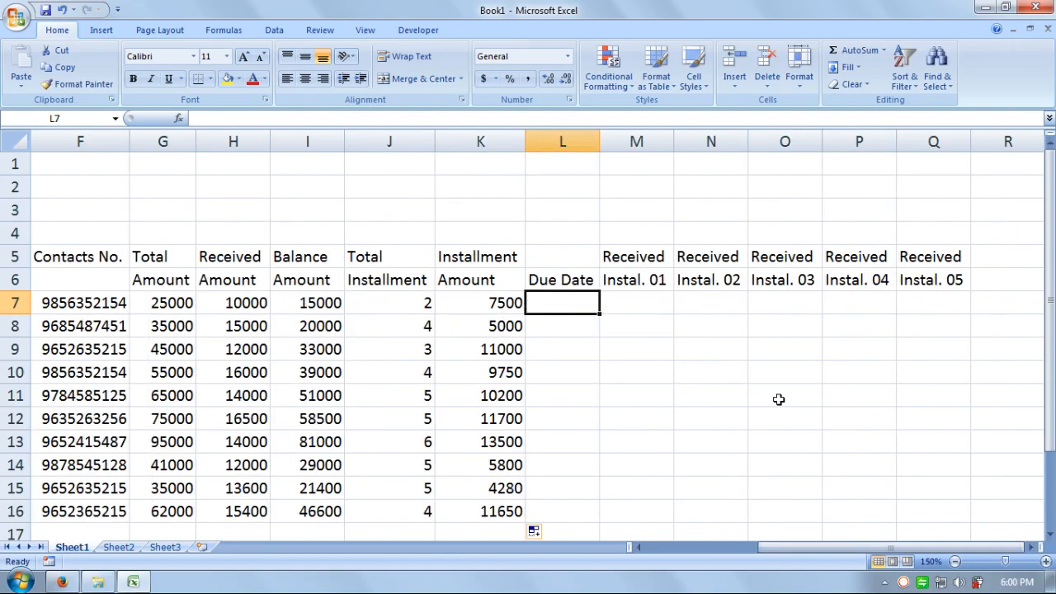
{"action": "type", "text": "30"}
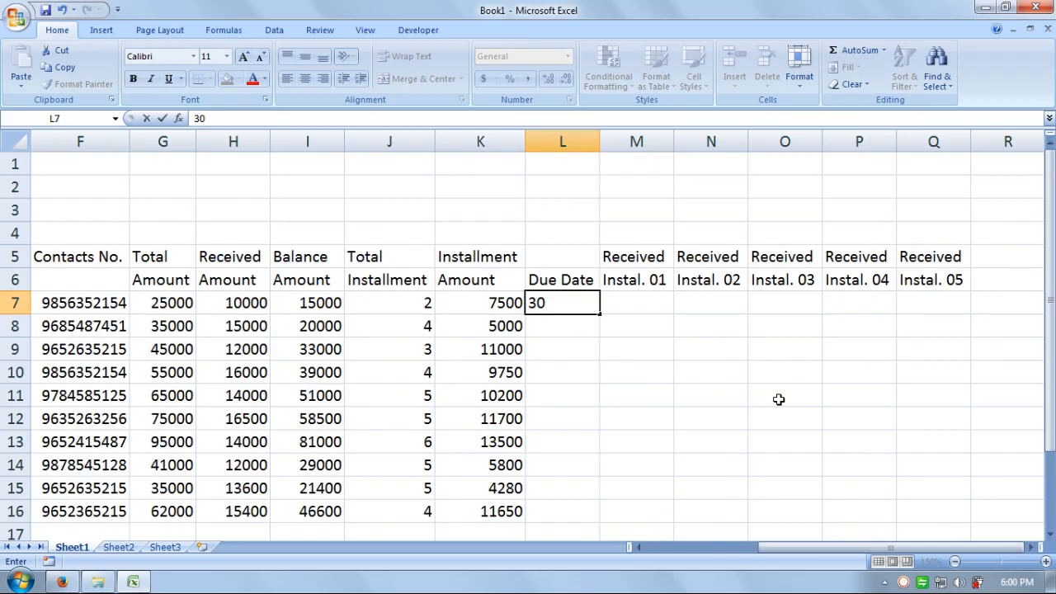
{"action": "type", "text": "-Jul-2017"}
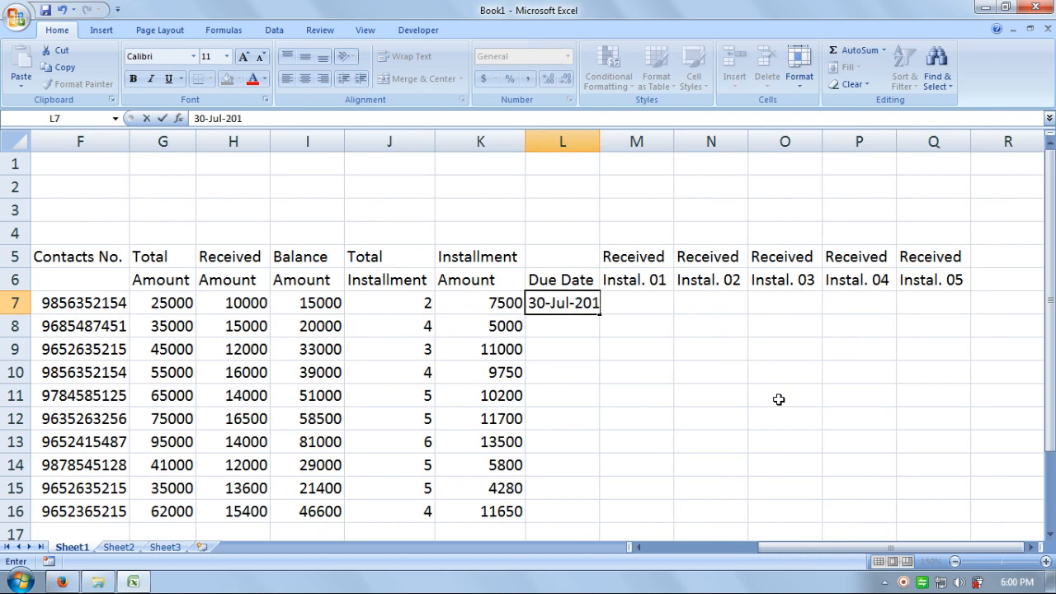
{"action": "key", "text": "Return"}
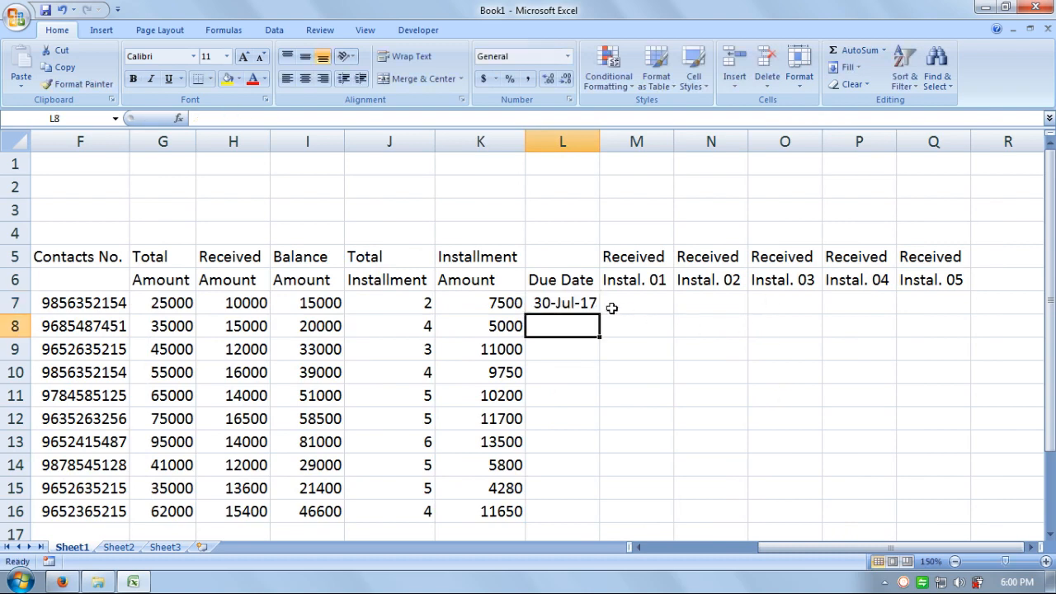
Step: Copy 30-Jul-17 down L7:L16, then change the second account's due date to 25-Jul-17
{"action": "left_click", "coordinate": [578, 302]}
{"action": "left_click_drag", "start_coordinate": [584, 304], "coordinate": [569, 507]}
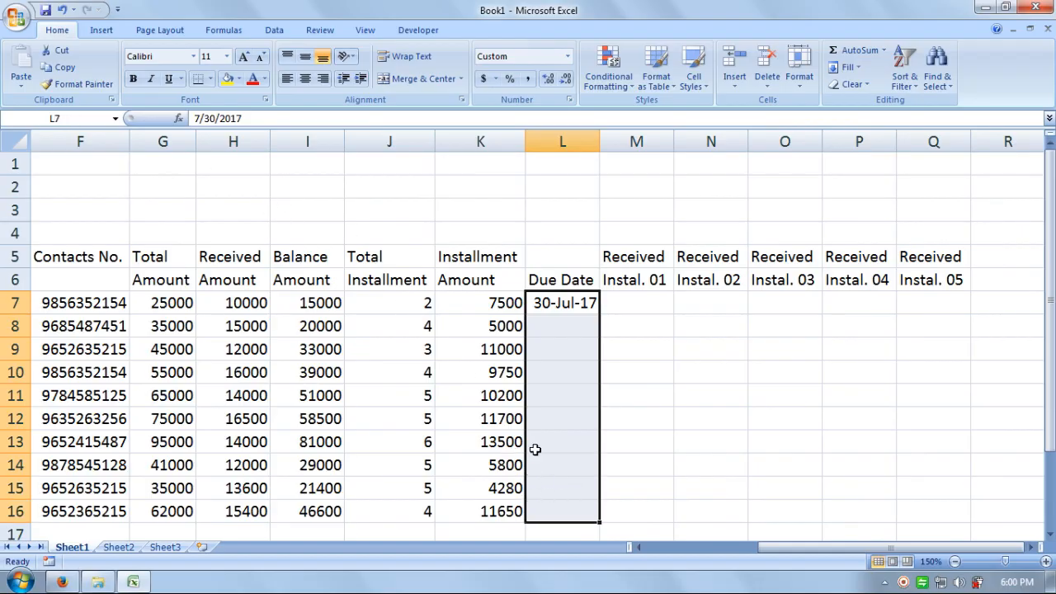
{"action": "key", "text": "ctrl+d"}
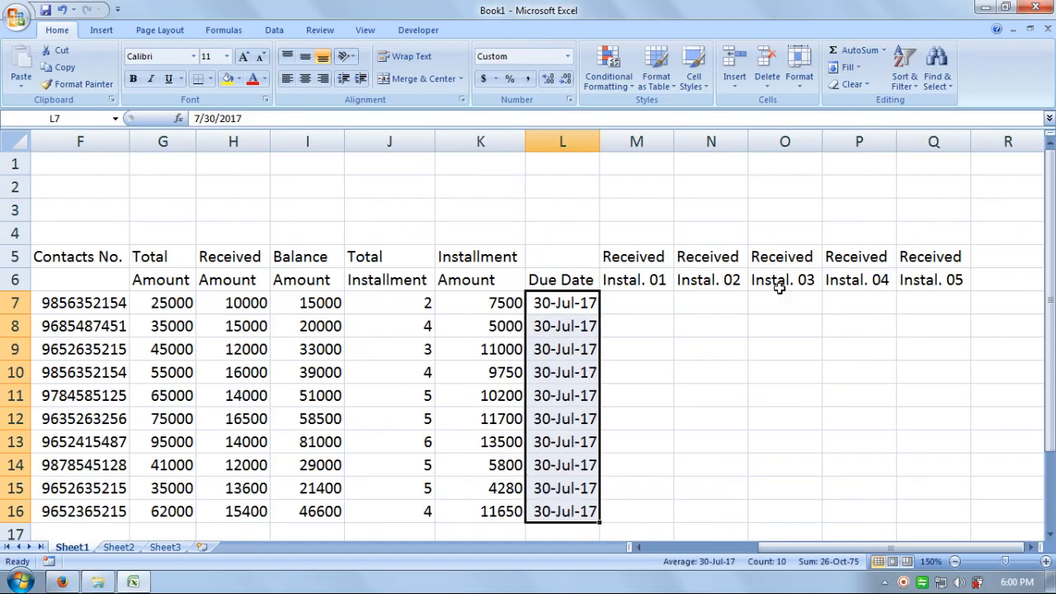
{"action": "left_click", "coordinate": [589, 324]}
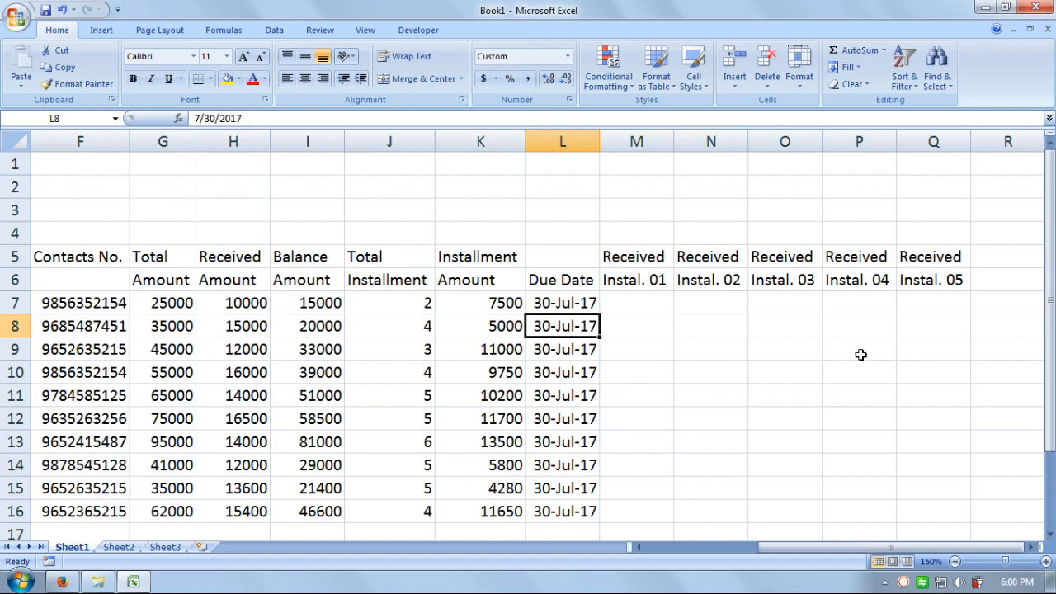
{"action": "key", "text": "F2"}
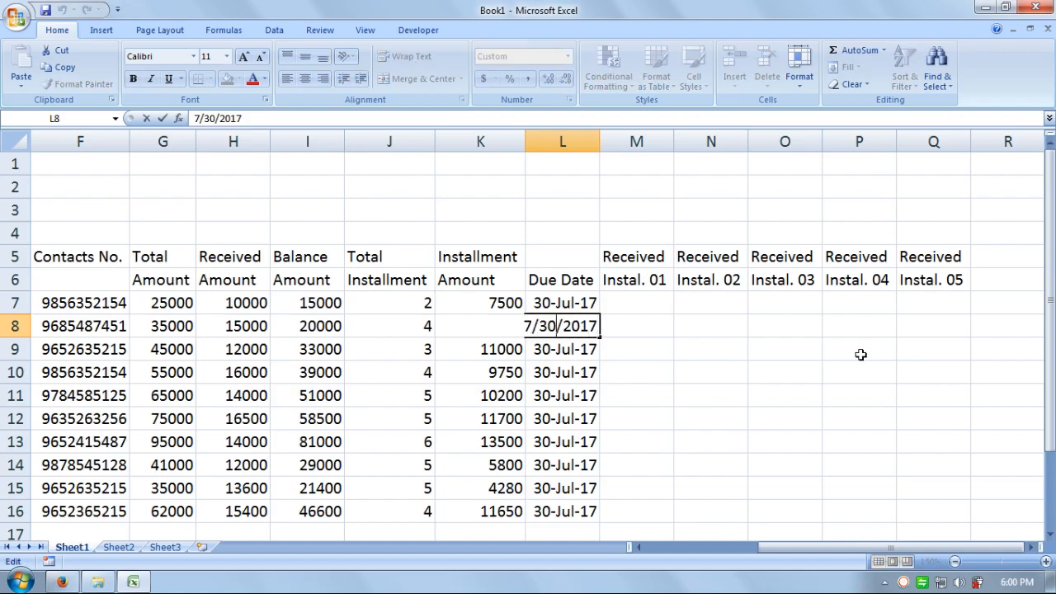
{"action": "key", "text": "Left"}
{"action": "key", "text": "Left"}
{"action": "key", "text": "Left"}
{"action": "key", "text": "Left"}
{"action": "key", "text": "Left"}
{"action": "key", "text": "BackSpace"}
{"action": "key", "text": "BackSpace"}
{"action": "type", "text": "25"}
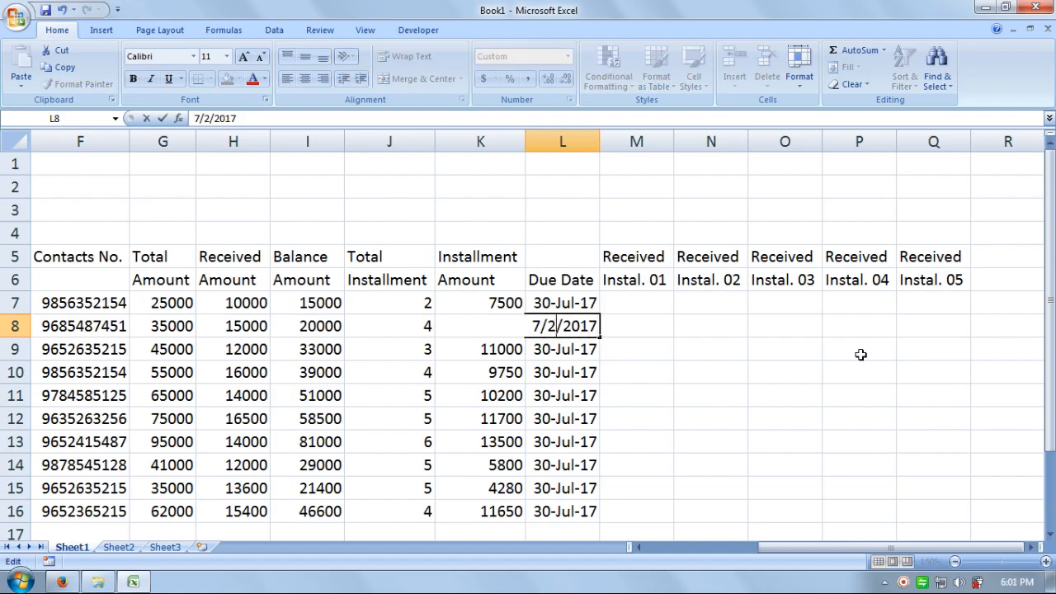
{"action": "key", "text": "Return"}
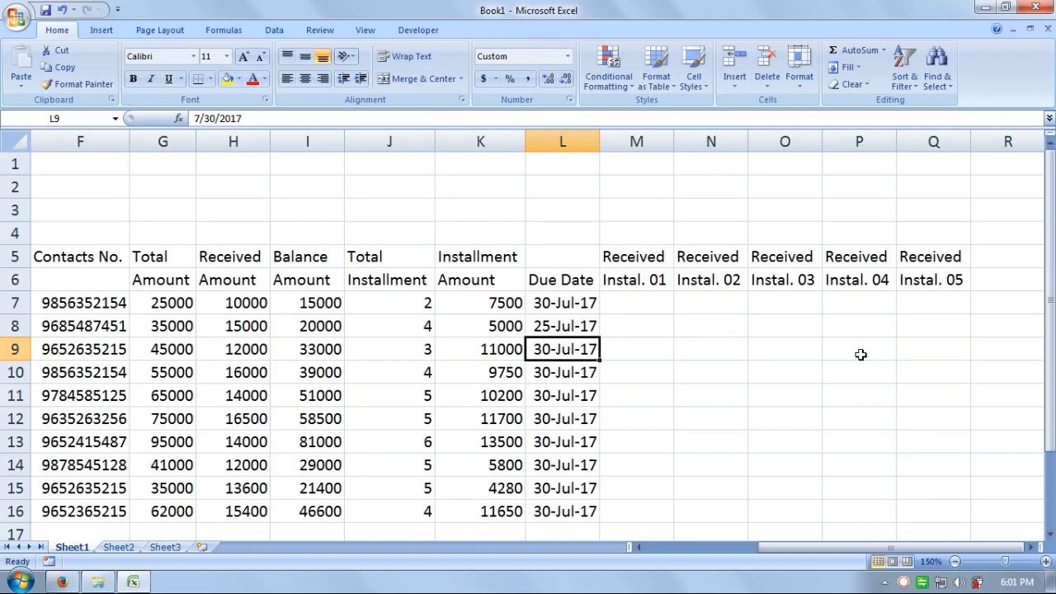
Step: Set the third and fourth accounts' due dates to 28-Jul-17 and 1-Aug-17
{"action": "key", "text": "F2"}
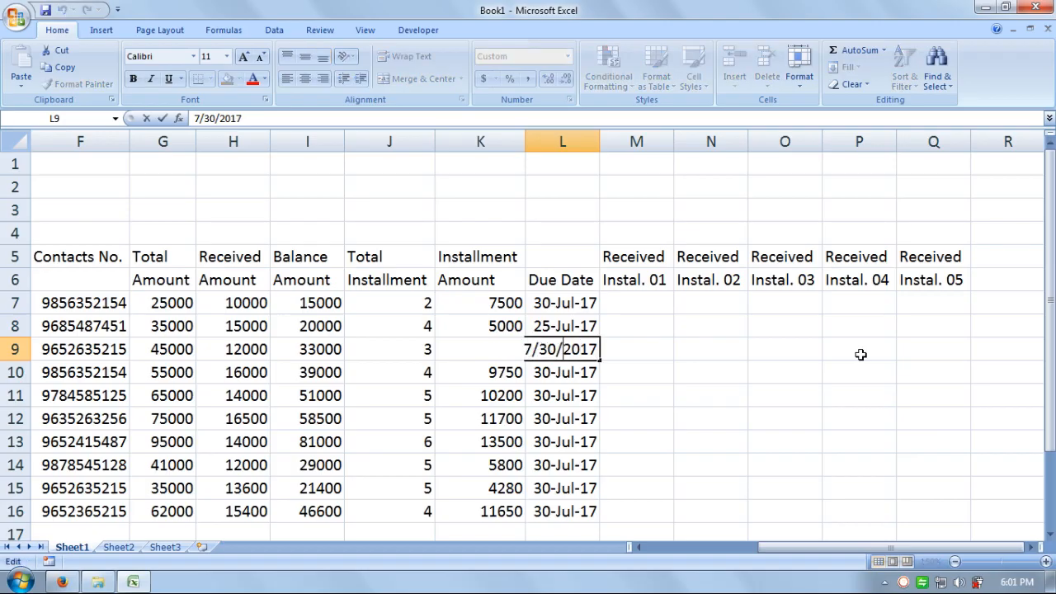
{"action": "key", "text": "BackSpace"}
{"action": "key", "text": "BackSpace"}
{"action": "type", "text": "28"}
{"action": "key", "text": "Return"}
{"action": "key", "text": "F2"}
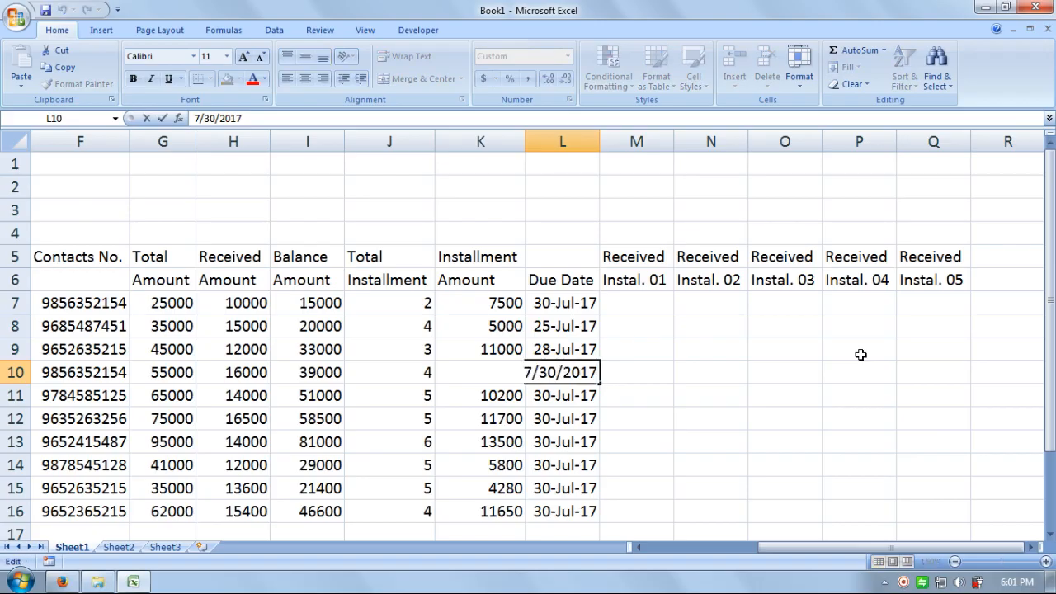
{"action": "key", "text": "Left"}
{"action": "key", "text": "Right"}
{"action": "key", "text": "BackSpace"}
{"action": "key", "text": "BackSpace"}
{"action": "type", "text": "1"}
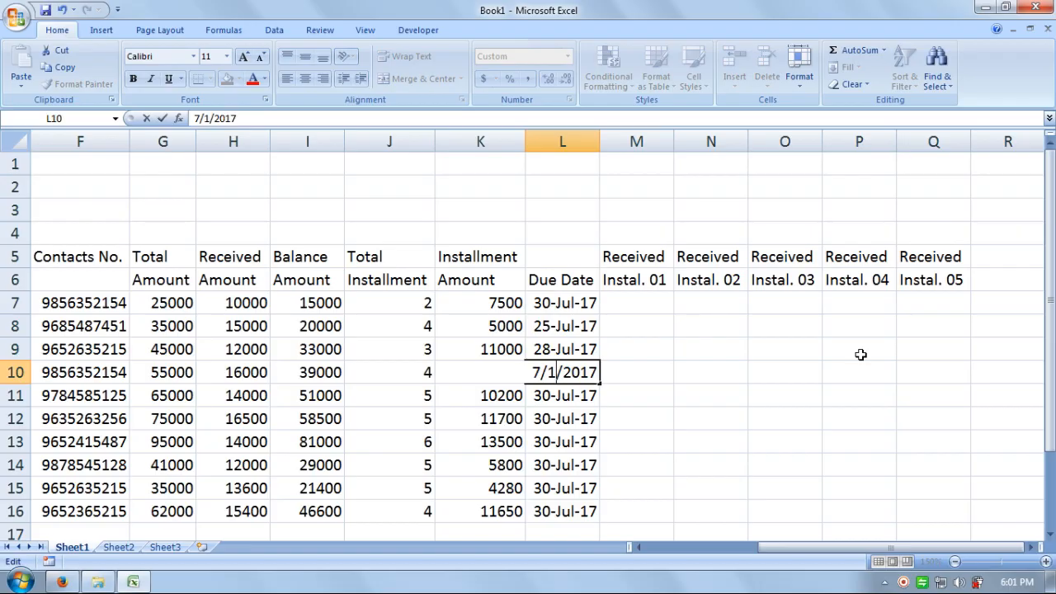
{"action": "key", "text": "Left"}
{"action": "key", "text": "Left"}
{"action": "key", "text": "BackSpace"}
{"action": "type", "text": "8"}
{"action": "key", "text": "Return"}
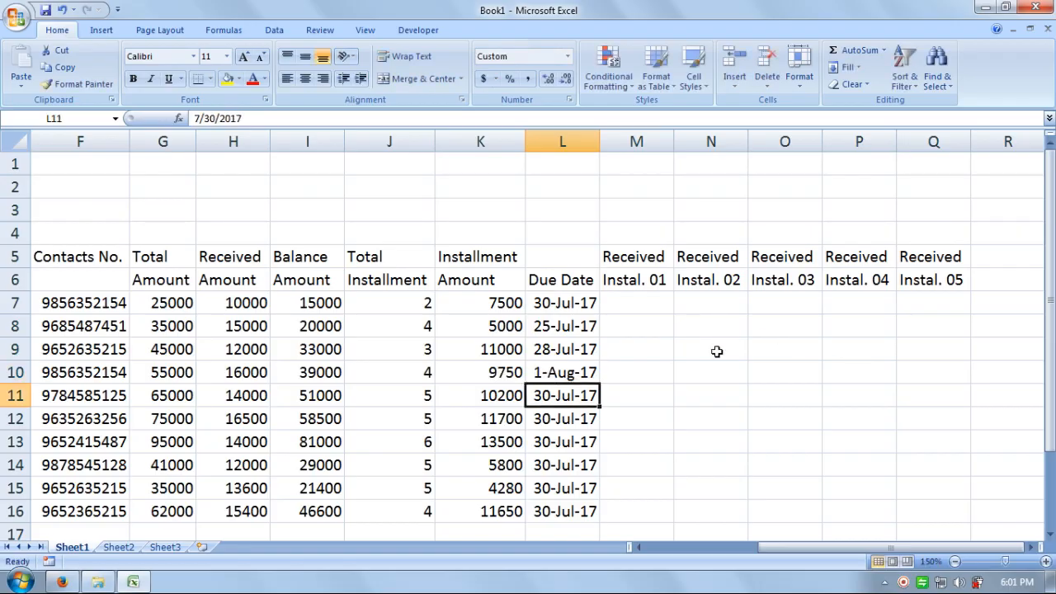
Step: Copy 1-Aug-17 down to row 16, then set the fifth and sixth dates to 15-Aug-17 and 20-Aug-17
{"action": "left_click_drag", "start_coordinate": [588, 372], "coordinate": [577, 511]}
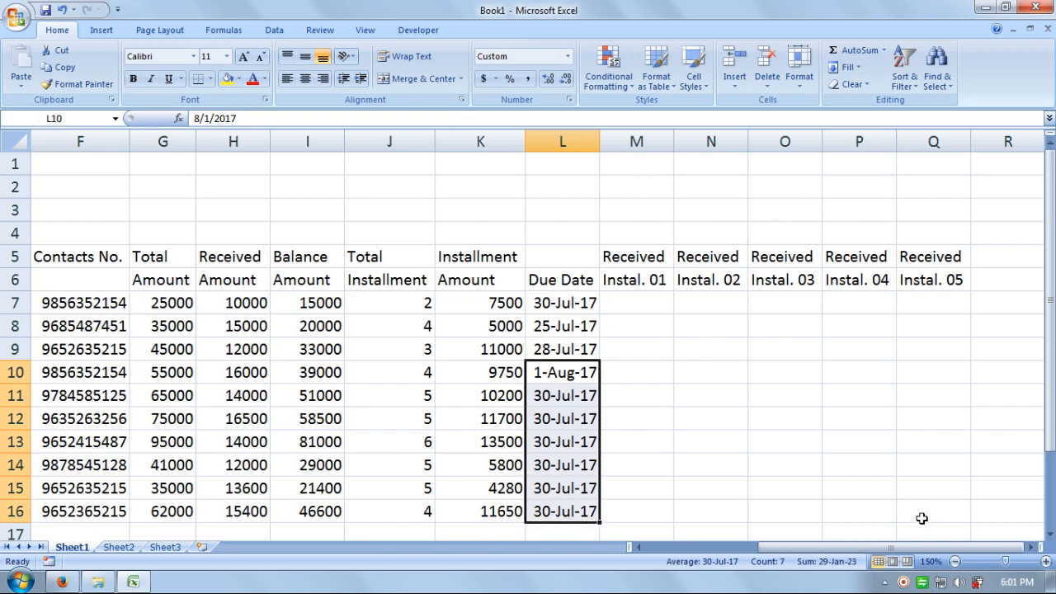
{"action": "key", "text": "ctrl+d"}
{"action": "key", "text": "Down"}
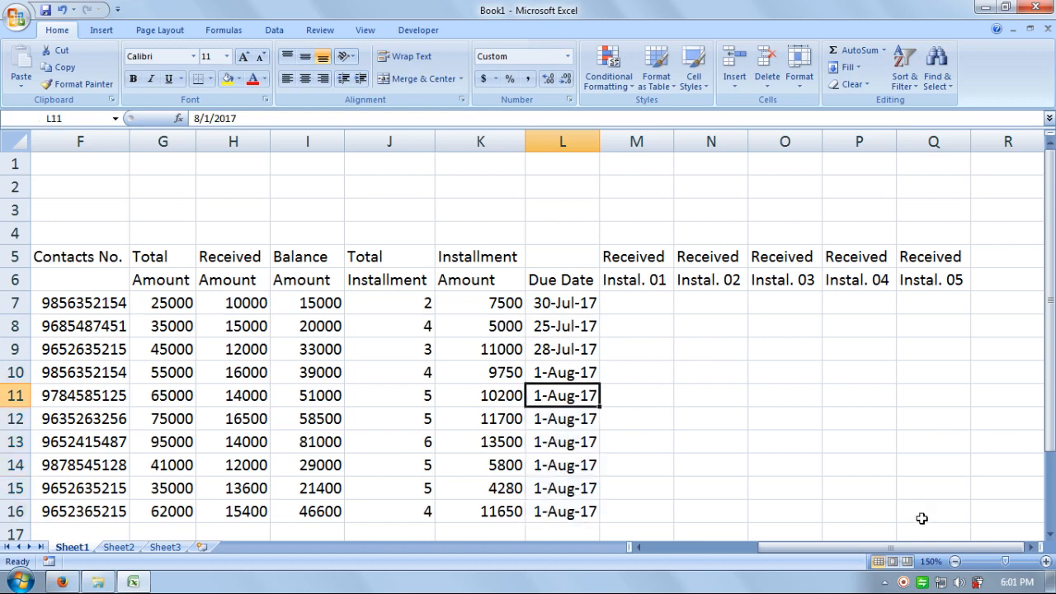
{"action": "key", "text": "F2"}
{"action": "key", "text": "Left"}
{"action": "key", "text": "Left"}
{"action": "key", "text": "Left"}
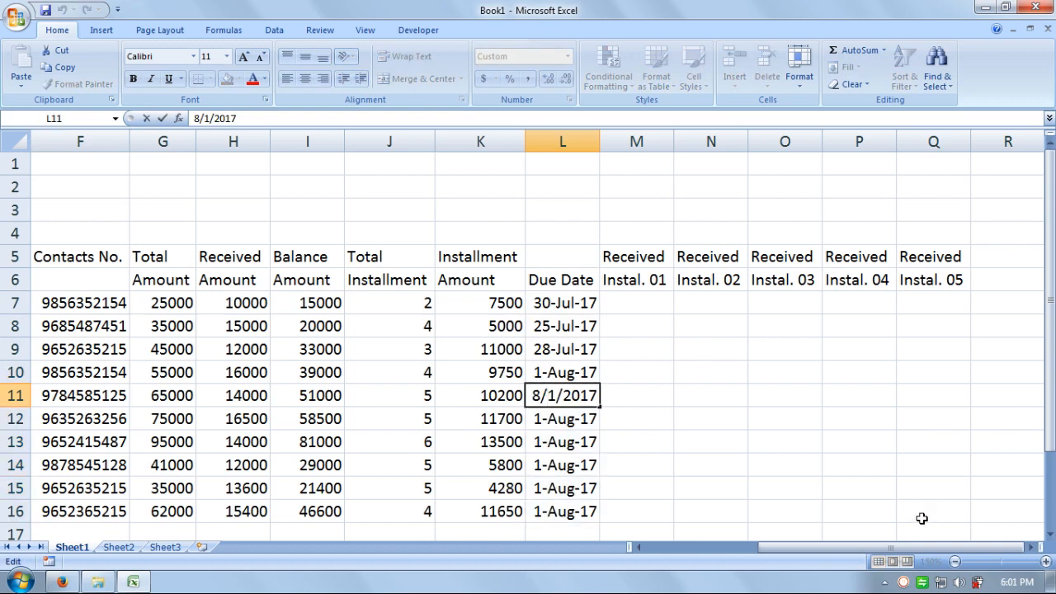
{"action": "key", "text": "Delete"}
{"action": "type", "text": "15"}
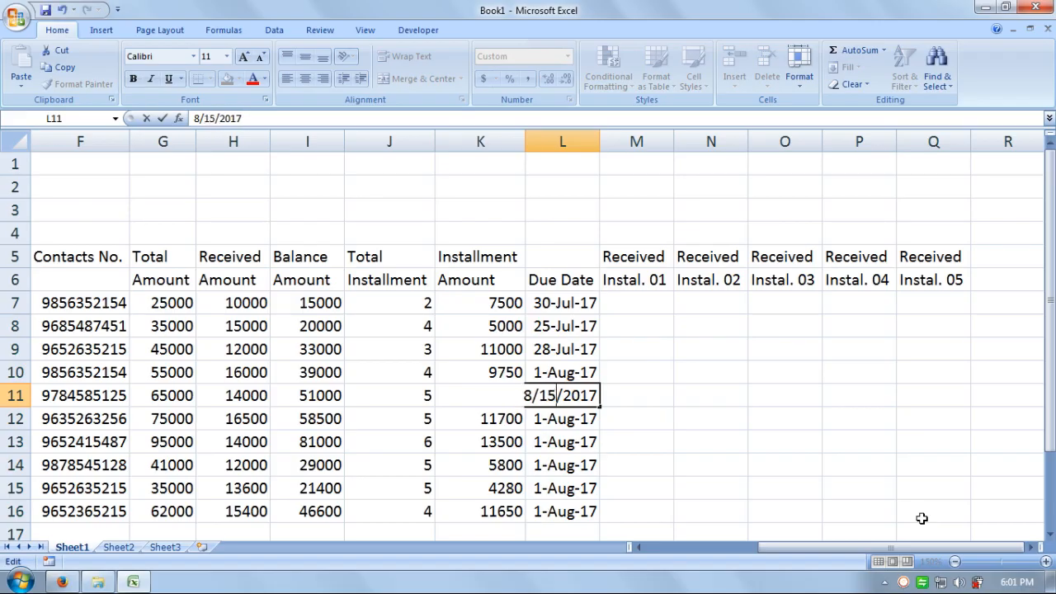
{"action": "key", "text": "Return"}
{"action": "key", "text": "F2"}
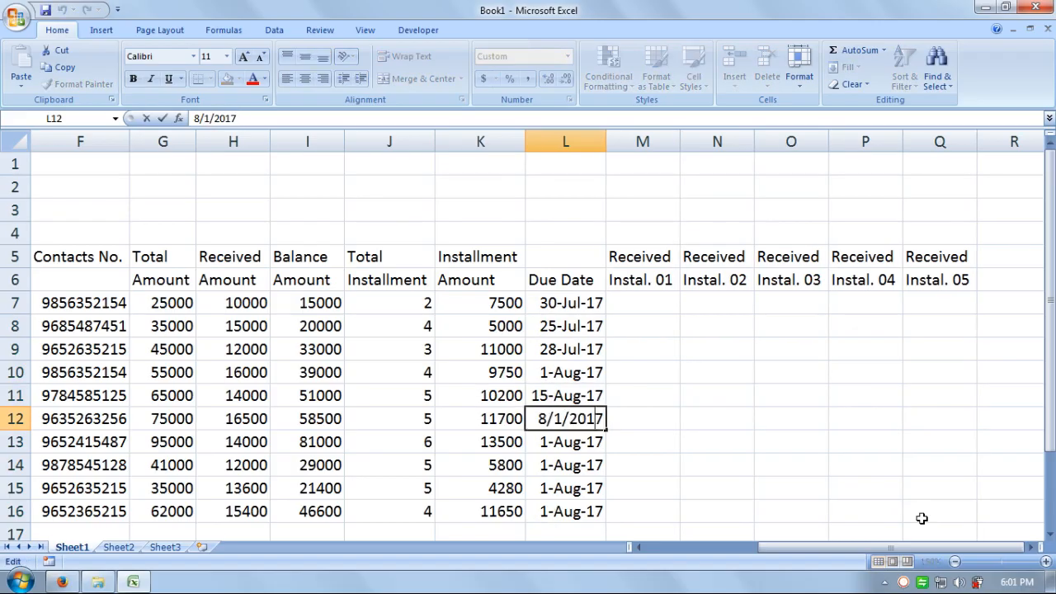
{"action": "key", "text": "Left"}
{"action": "key", "text": "BackSpace"}
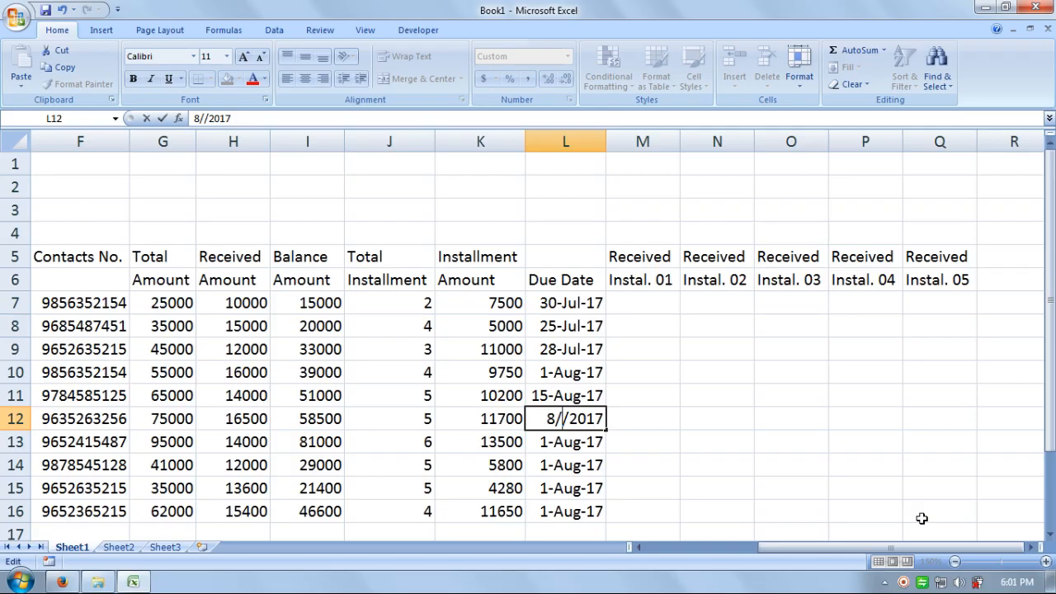
{"action": "type", "text": "20"}
{"action": "key", "text": "Return"}
Step: Set the seventh and eighth accounts' due dates to 20-Aug-17 and 25-Aug-17
{"action": "key", "text": "F2"}
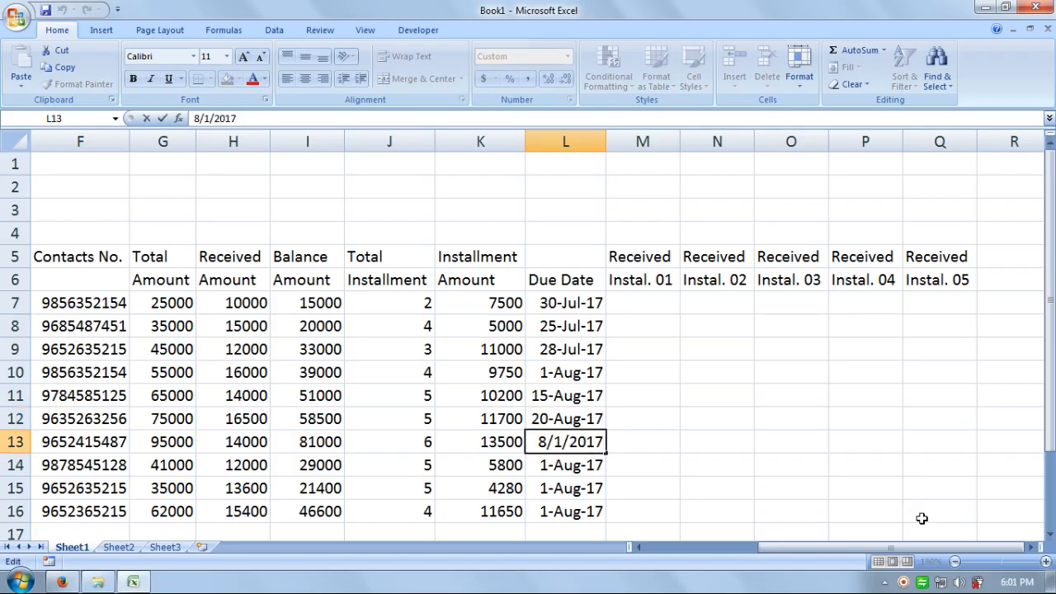
{"action": "key", "text": "Left"}
{"action": "key", "text": "Left"}
{"action": "key", "text": "Left"}
{"action": "key", "text": "Left"}
{"action": "key", "text": "BackSpace"}
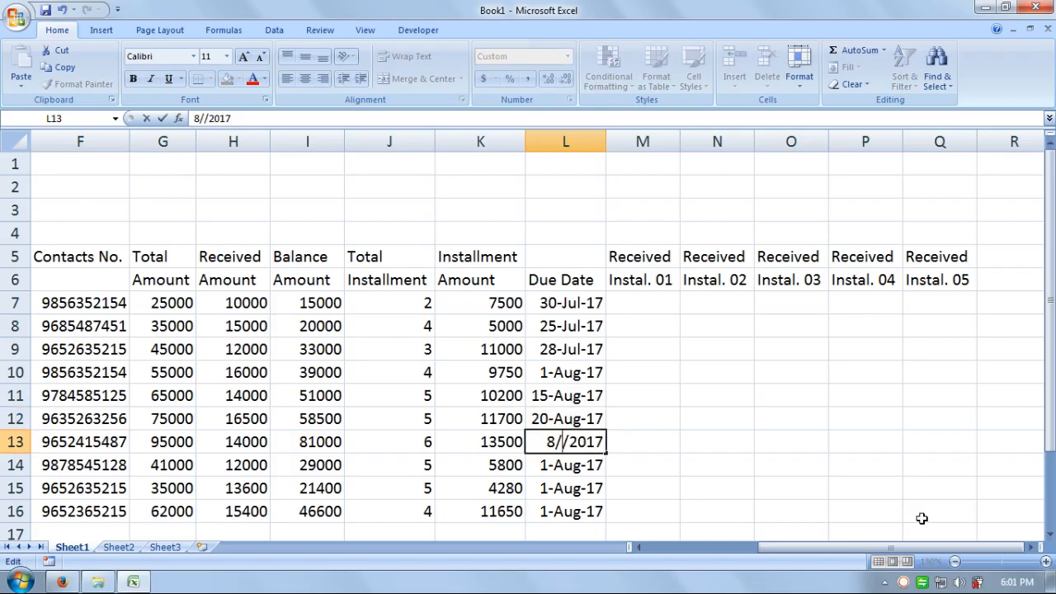
{"action": "type", "text": "20"}
{"action": "key", "text": "Return"}
{"action": "key", "text": "F2"}
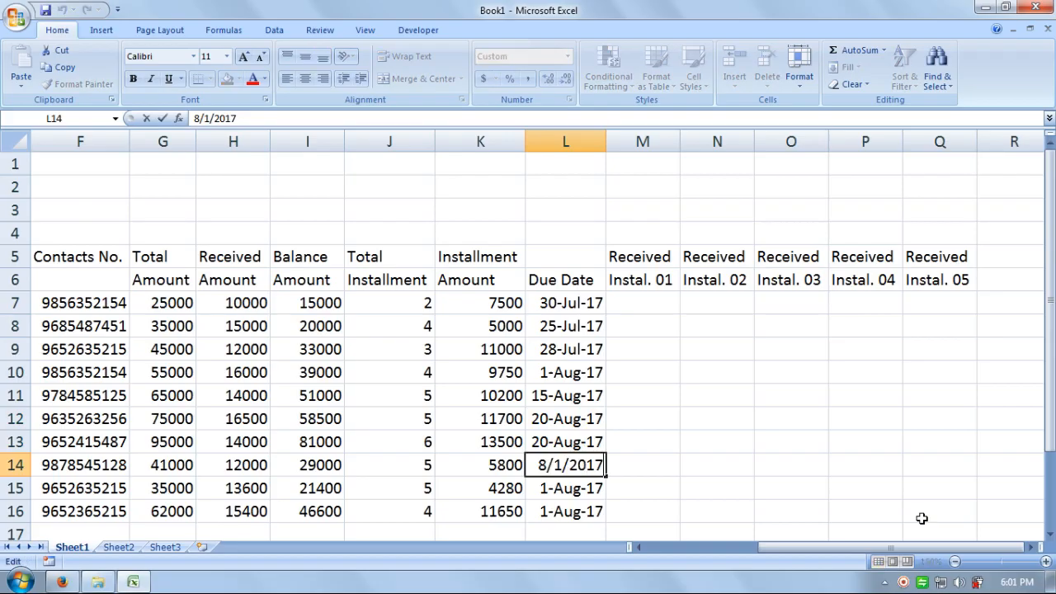
{"action": "key", "text": "Left"}
{"action": "key", "text": "BackSpace"}
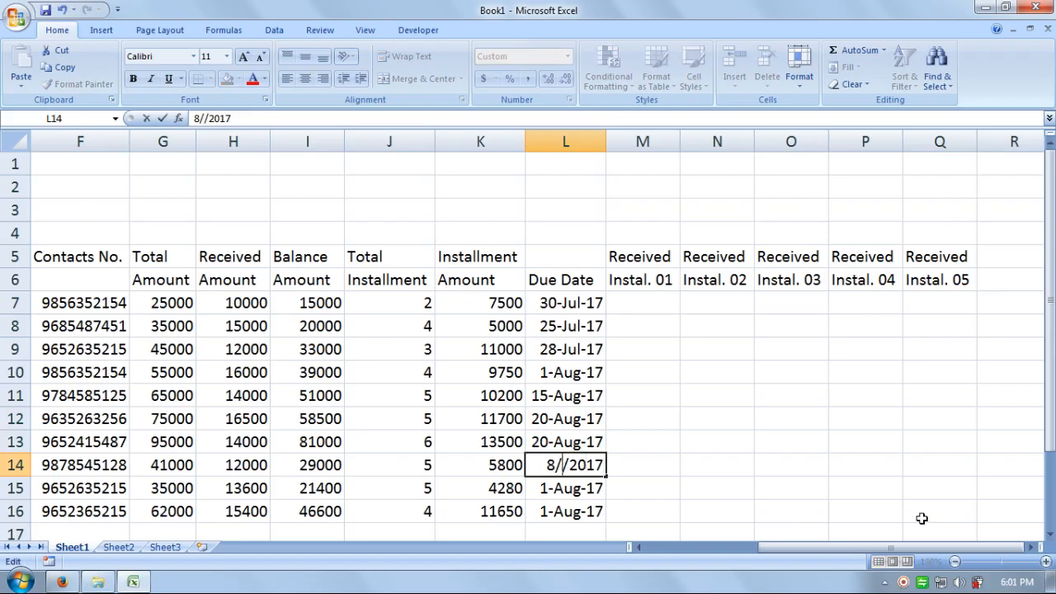
{"action": "type", "text": "25"}
{"action": "key", "text": "Return"}
Step: Copy 25-Aug-17 into the ninth row and change the last account's due date to 1-Sep-17
{"action": "key", "text": "ctrl+d"}
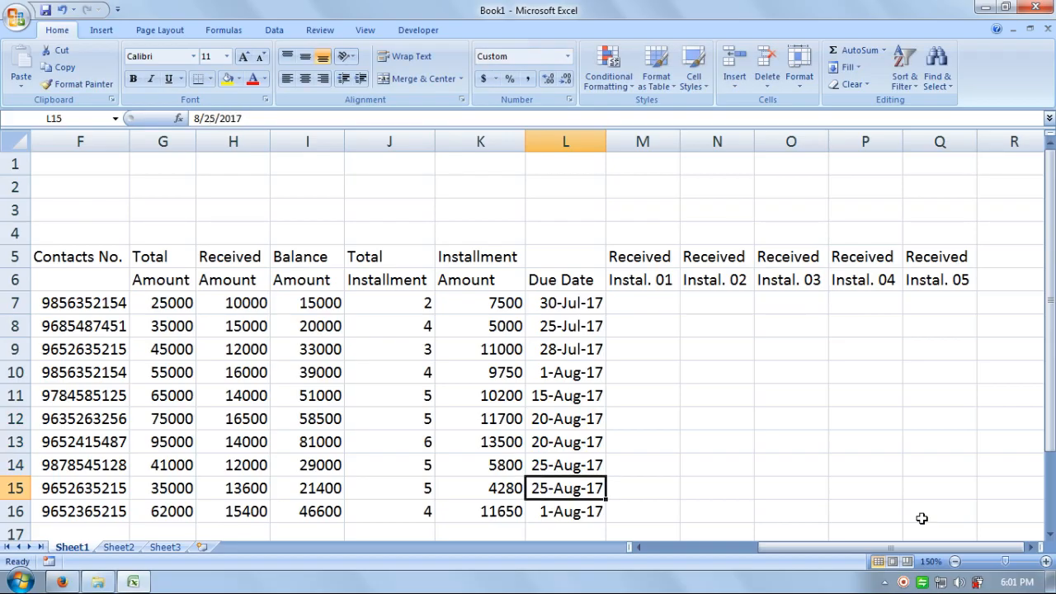
{"action": "key", "text": "Down"}
{"action": "key", "text": "F2"}
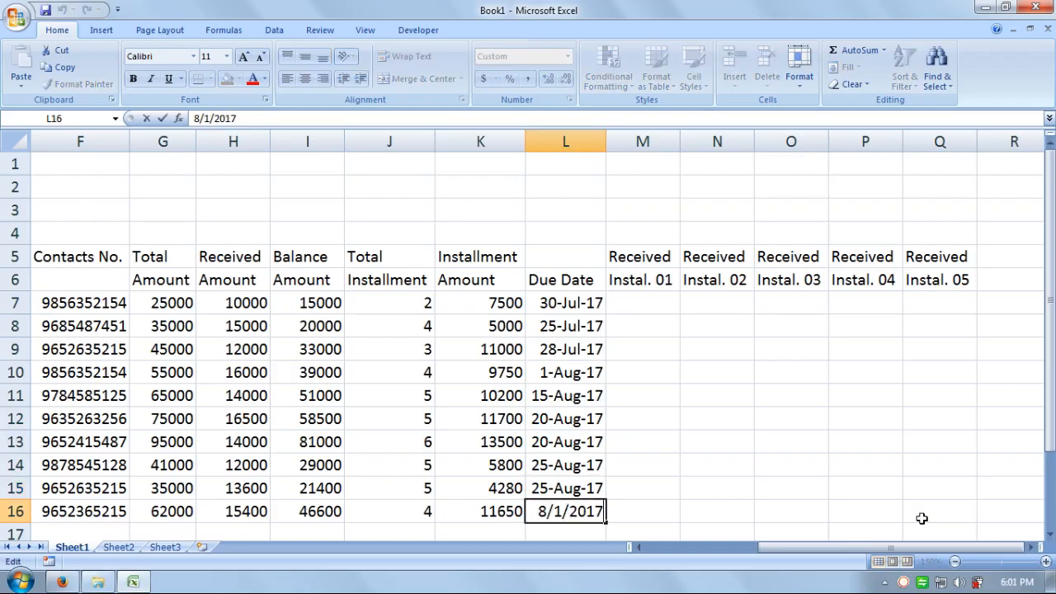
{"action": "key", "text": "Left"}
{"action": "key", "text": "Left"}
{"action": "key", "text": "BackSpace"}
{"action": "type", "text": "9"}
{"action": "key", "text": "Return"}
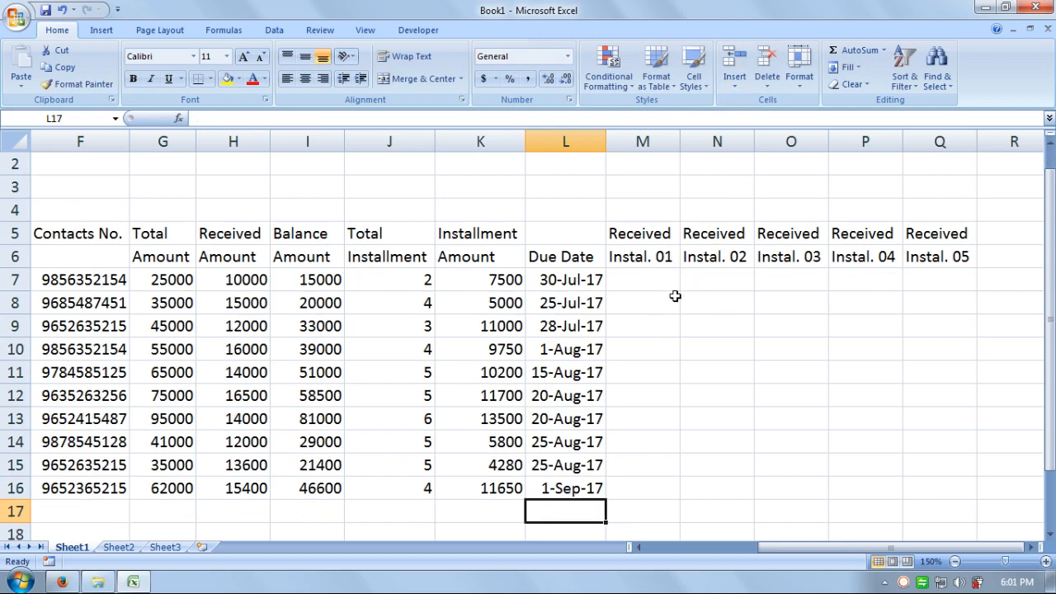
Step: Enter a formula in M7 referencing the K7 installment amount and copy it into N7
{"action": "left_click", "coordinate": [631, 277]}
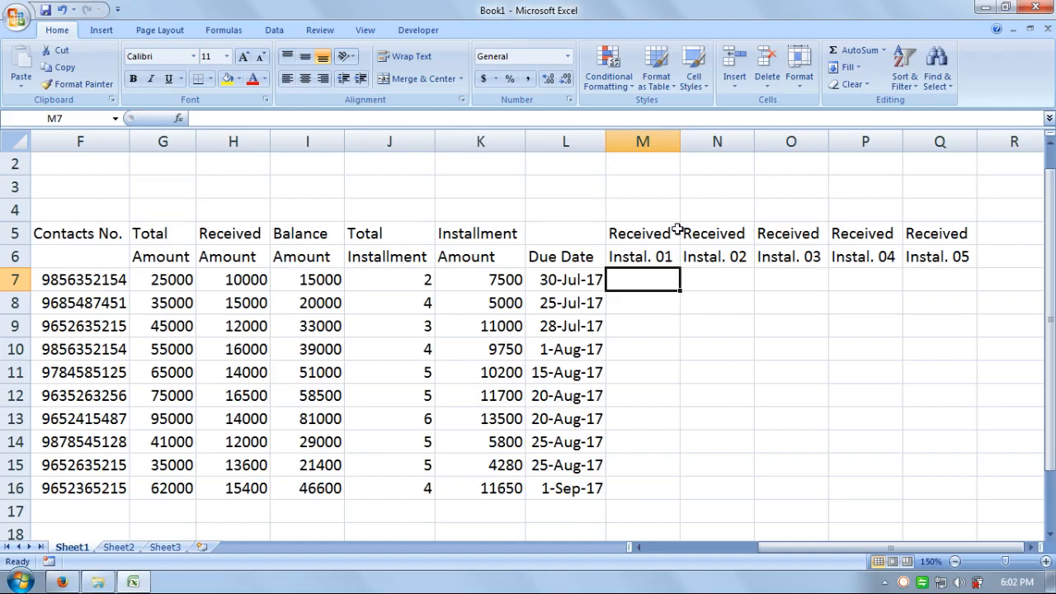
{"action": "left_click", "coordinate": [518, 279]}
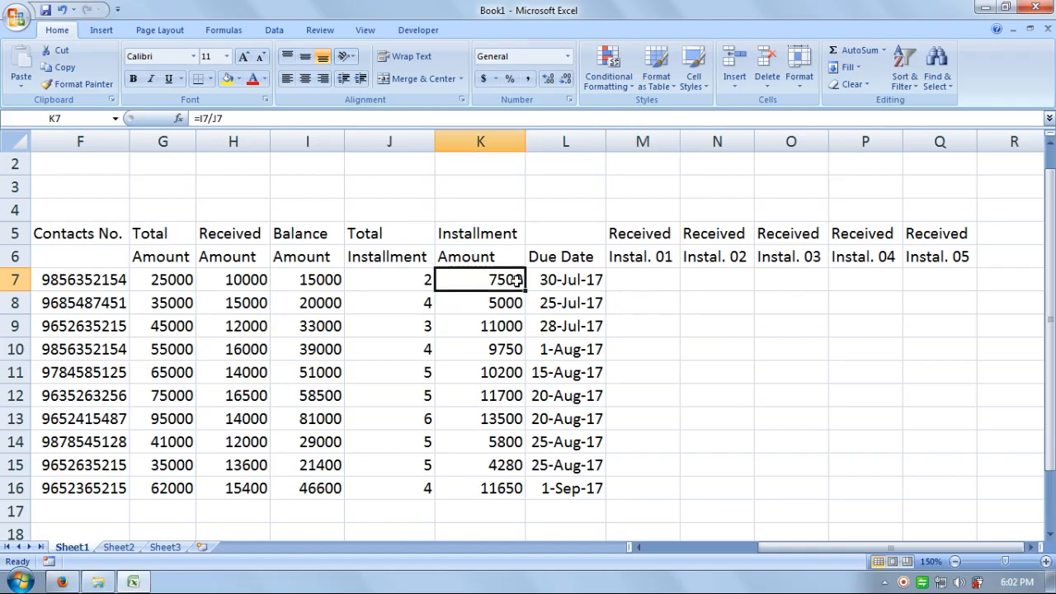
{"action": "left_click", "coordinate": [644, 278]}
{"action": "double_click", "coordinate": [651, 278]}
{"action": "type", "text": "="}
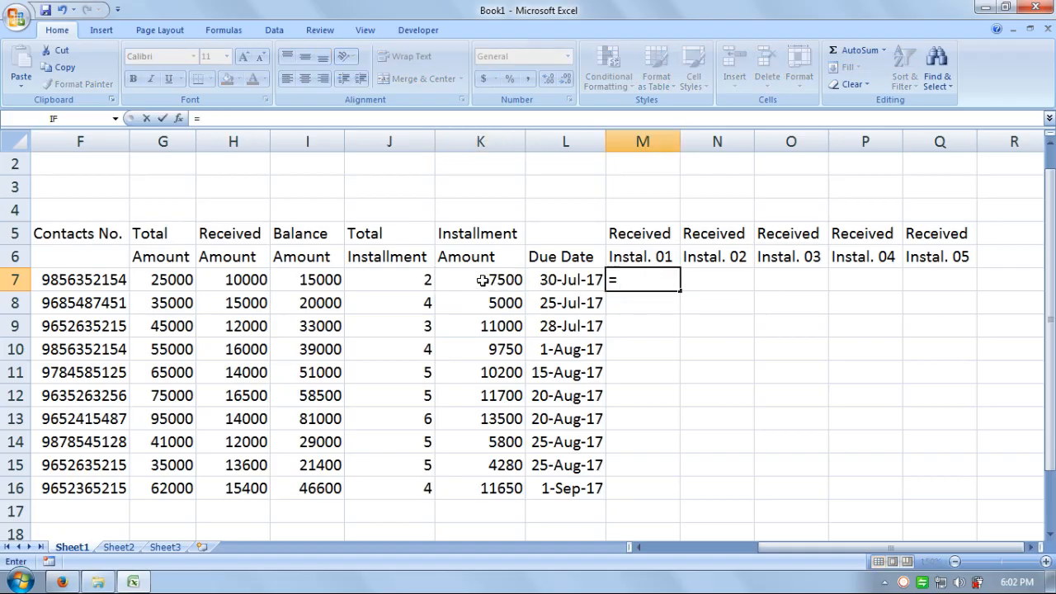
{"action": "left_click", "coordinate": [484, 280]}
{"action": "key", "text": "Return"}
{"action": "left_click", "coordinate": [715, 279]}
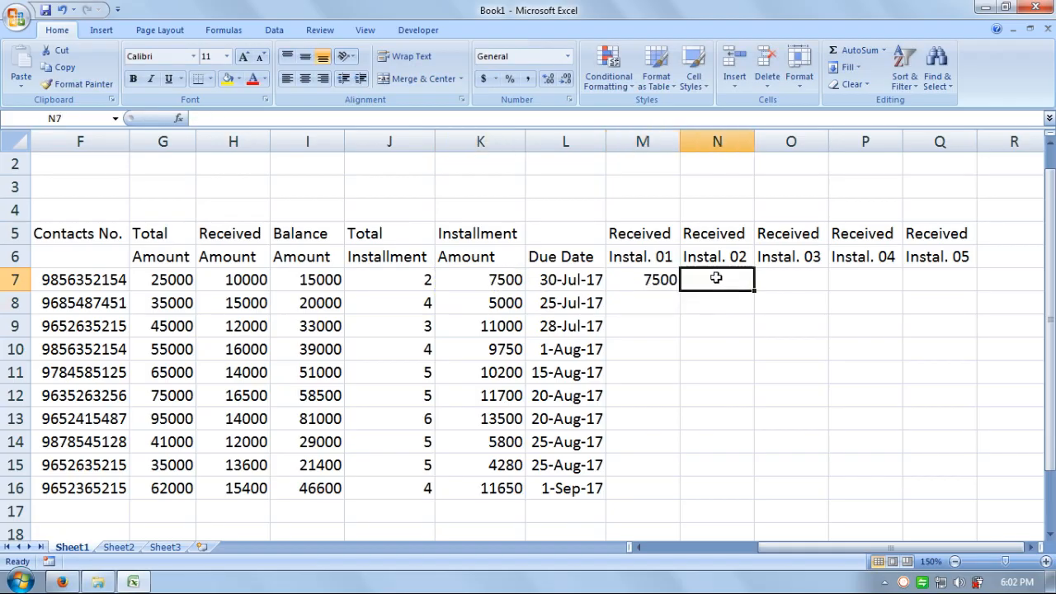
{"action": "left_click", "coordinate": [671, 279], "text": "shift"}
{"action": "key", "text": "ctrl+r"}
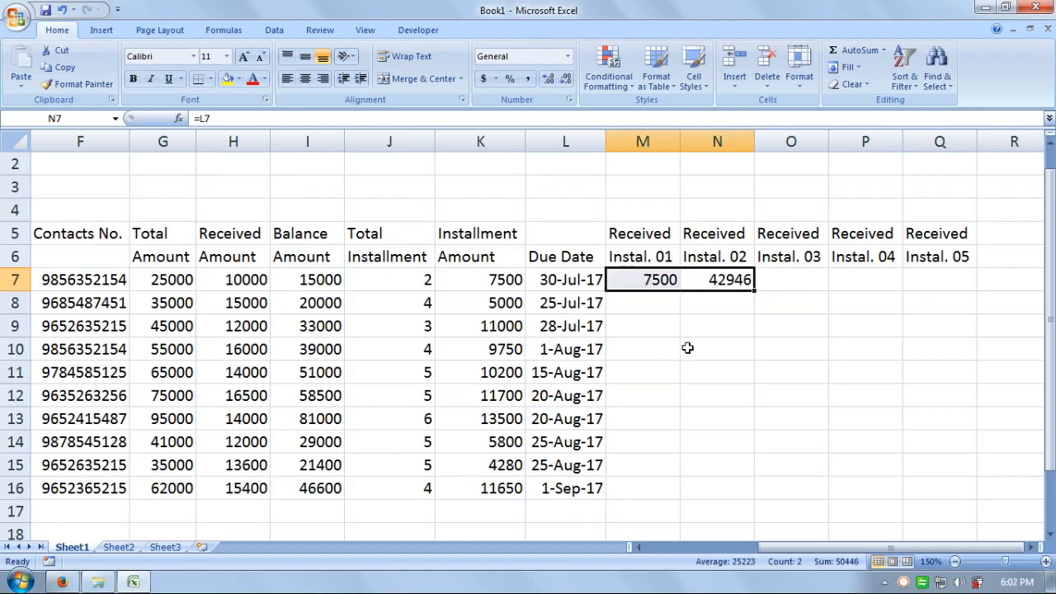
Step: Clear M7:N7 and enter 7500 in both M7 and N7 instead
{"action": "left_click", "coordinate": [721, 281]}
{"action": "key", "text": "Delete"}
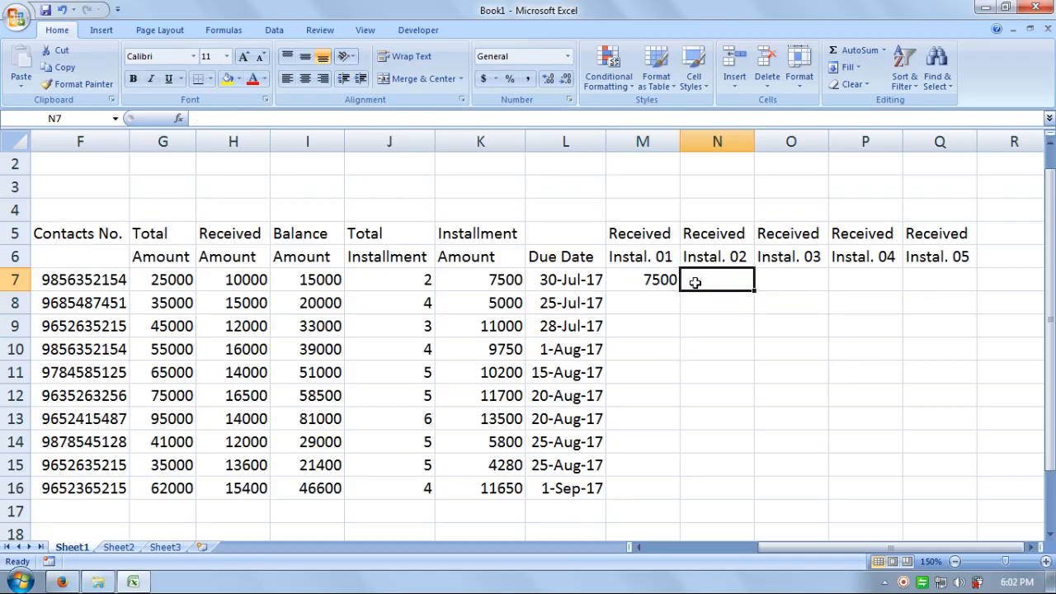
{"action": "left_click", "coordinate": [665, 281]}
{"action": "left_click", "coordinate": [702, 281], "text": "shift"}
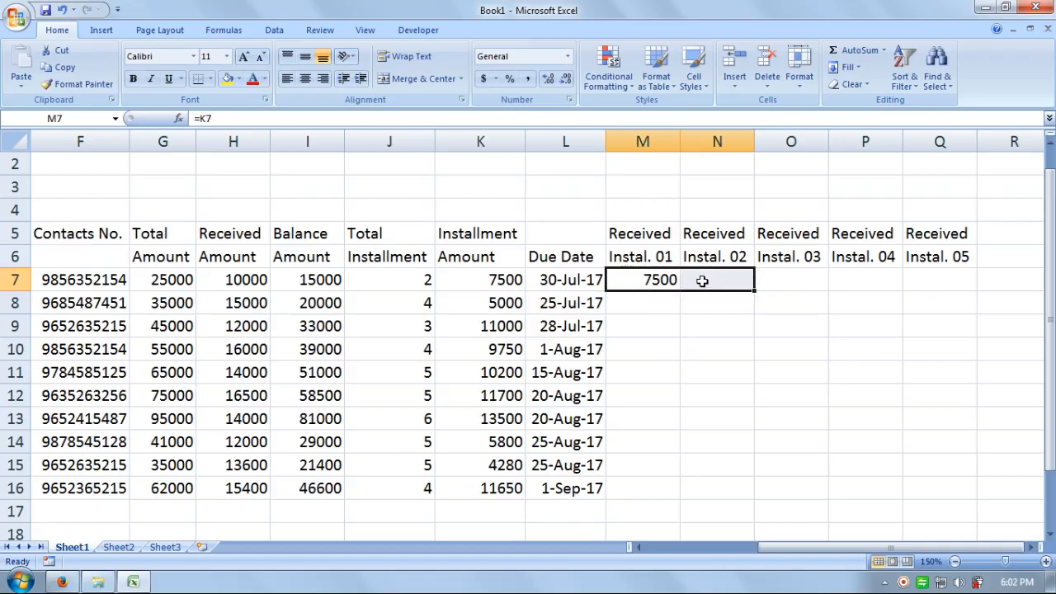
{"action": "left_click", "coordinate": [657, 280]}
{"action": "key", "text": "Delete"}
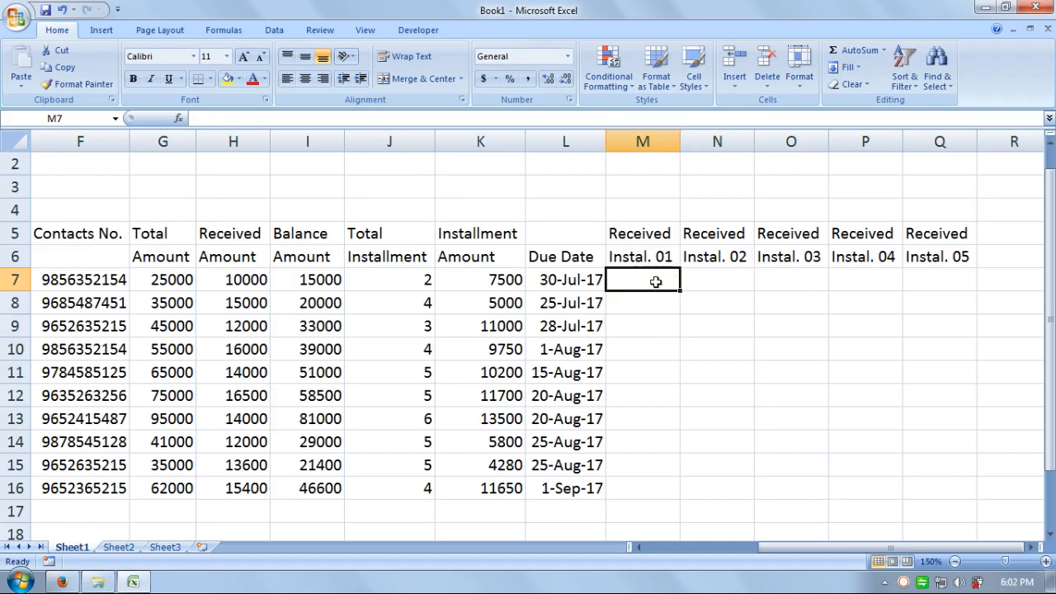
{"action": "type", "text": "7500"}
{"action": "key", "text": "Return"}
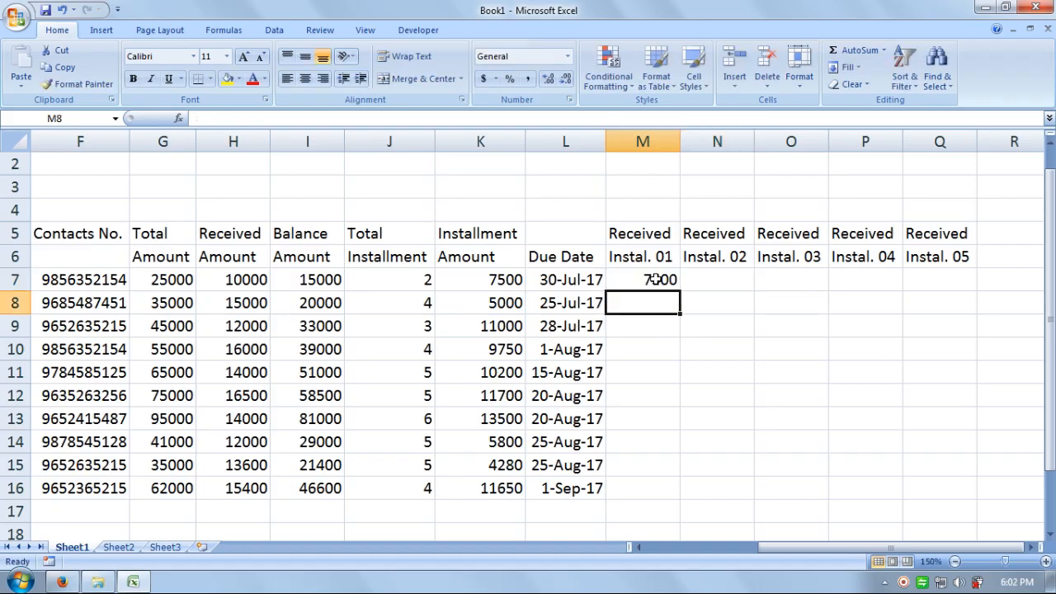
{"action": "key", "text": "Up"}
{"action": "key", "text": "Right"}
{"action": "type", "text": "7500"}
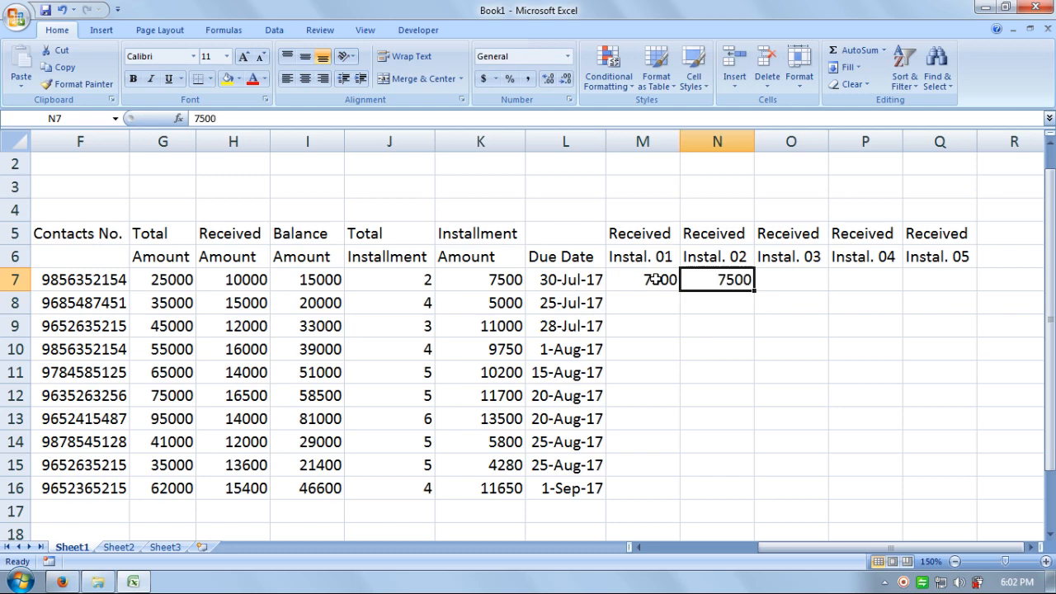
{"action": "key", "text": "Return"}
Step: Enter 5000 in M8 and fill it across to O8
{"action": "key", "text": "Left"}
{"action": "key", "text": "Left"}
{"action": "key", "text": "Right"}
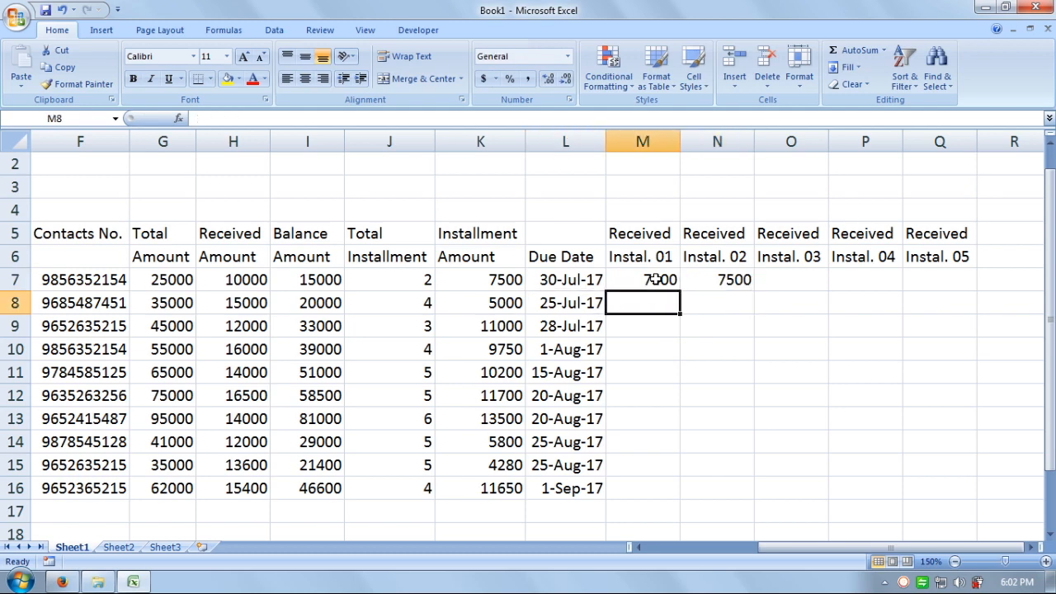
{"action": "type", "text": "5000"}
{"action": "key", "text": "Return"}
{"action": "key", "text": "Up"}
{"action": "key", "text": "shift+Right"}
{"action": "key", "text": "shift+Right"}
{"action": "key", "text": "ctrl+r"}
Step: Enter 11000 in M9 and fill it across to O9
{"action": "key", "text": "Down"}
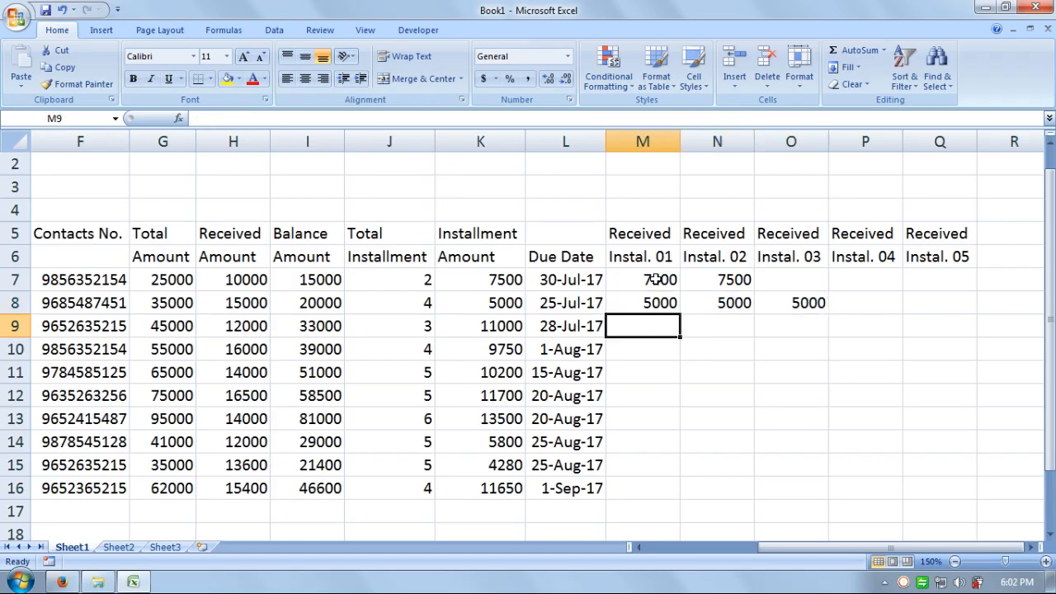
{"action": "type", "text": "1000"}
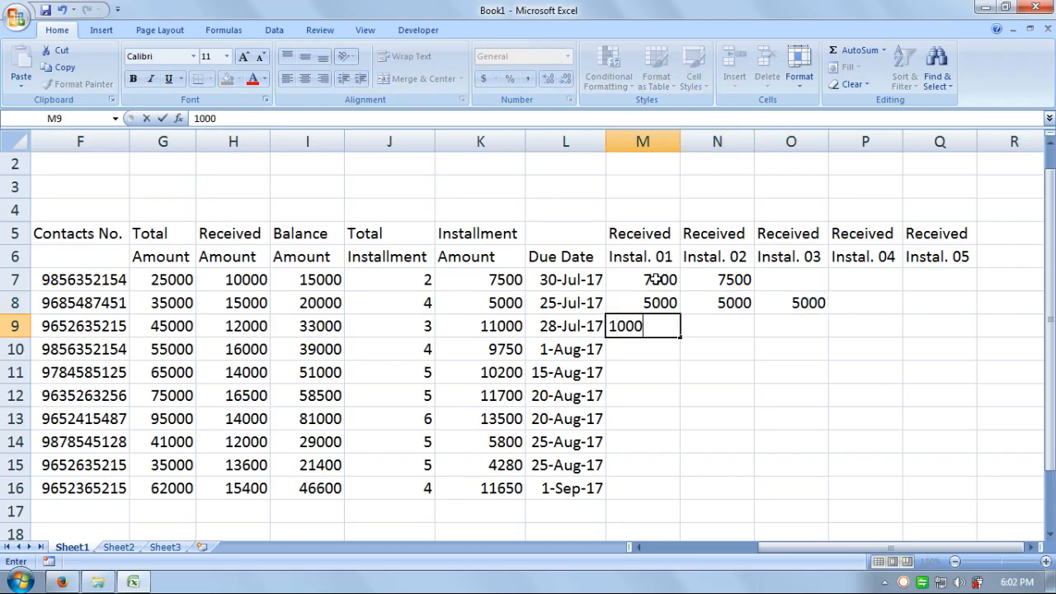
{"action": "key", "text": "BackSpace"}
{"action": "key", "text": "BackSpace"}
{"action": "key", "text": "BackSpace"}
{"action": "key", "text": "BackSpace"}
{"action": "type", "text": "11000"}
{"action": "key", "text": "Return"}
{"action": "key", "text": "Up"}
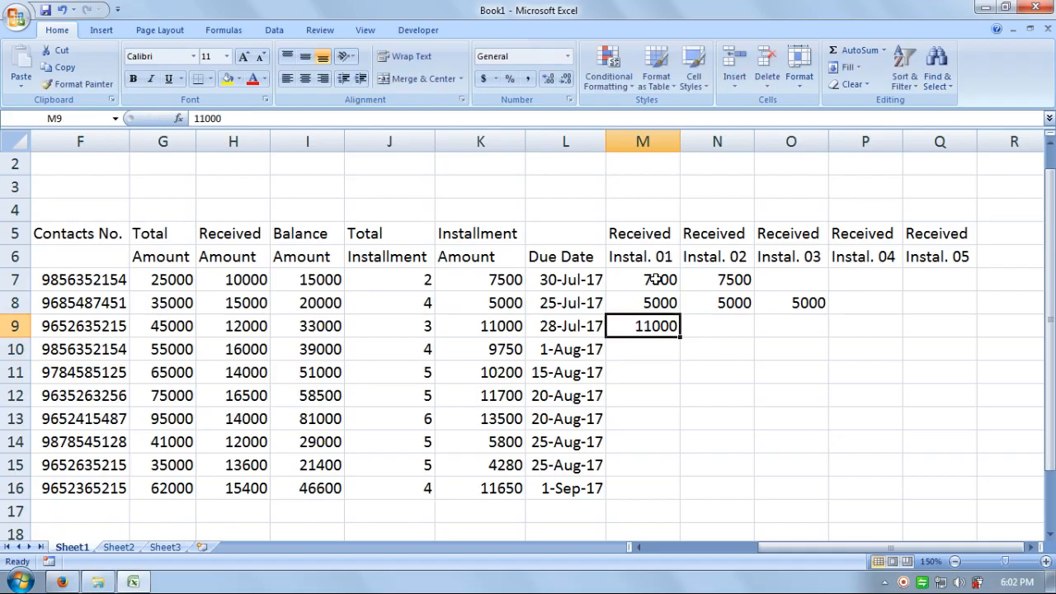
{"action": "key", "text": "shift+Right"}
{"action": "key", "text": "shift+Right"}
{"action": "key", "text": "ctrl+d"}
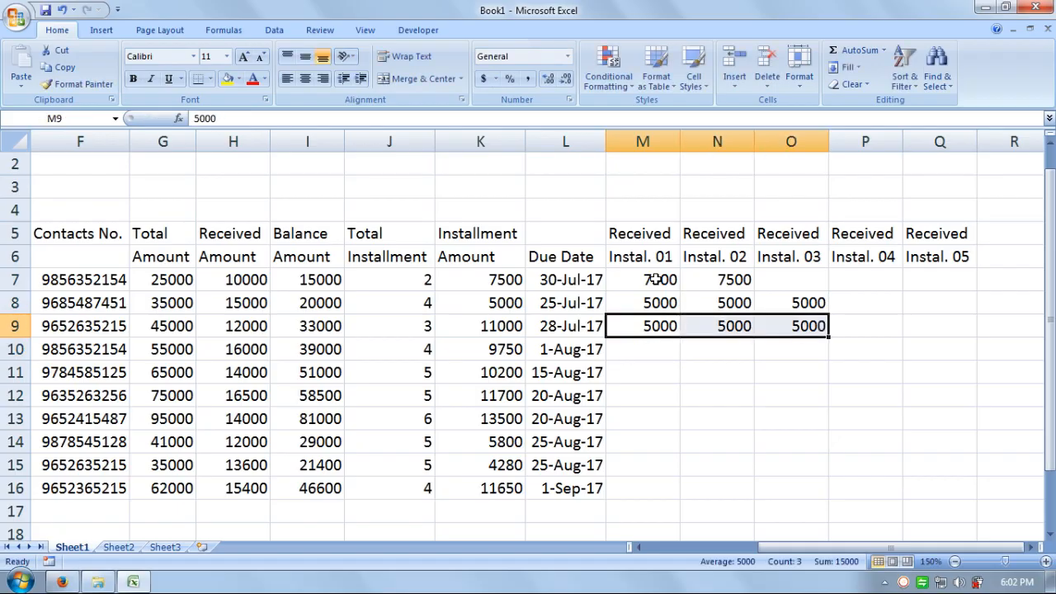
{"action": "key", "text": "ctrl+z"}
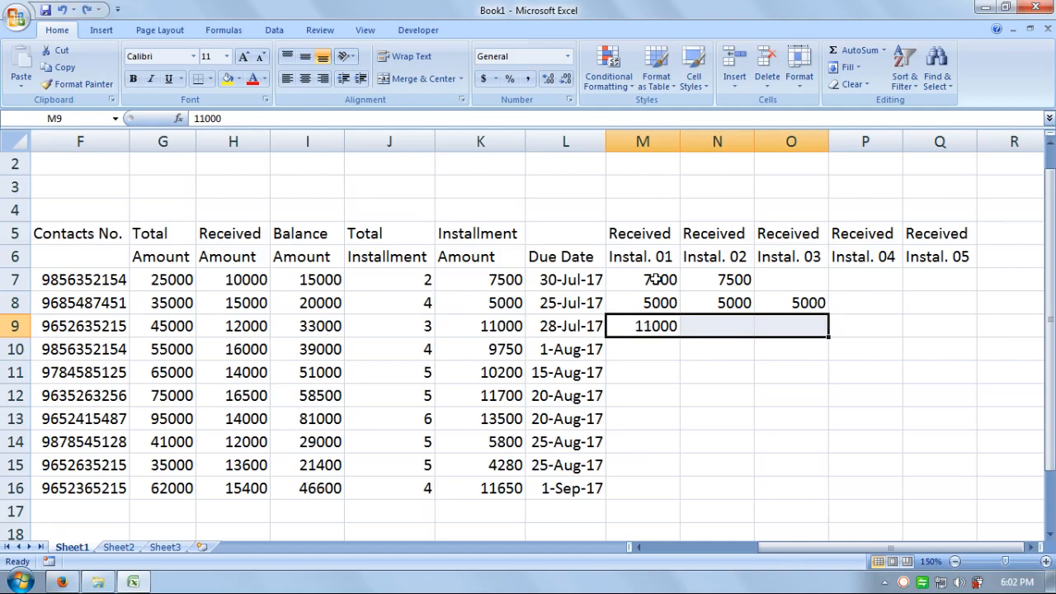
{"action": "key", "text": "ctrl+r"}
Step: Enter 9750 in M10 and fill it across to O10
{"action": "key", "text": "Down"}
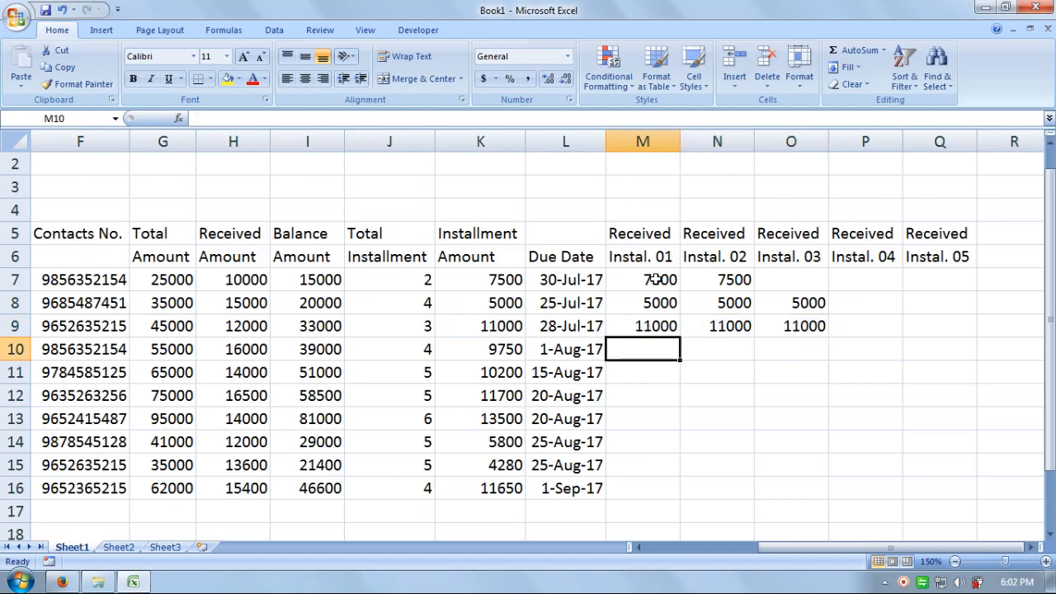
{"action": "type", "text": "9750"}
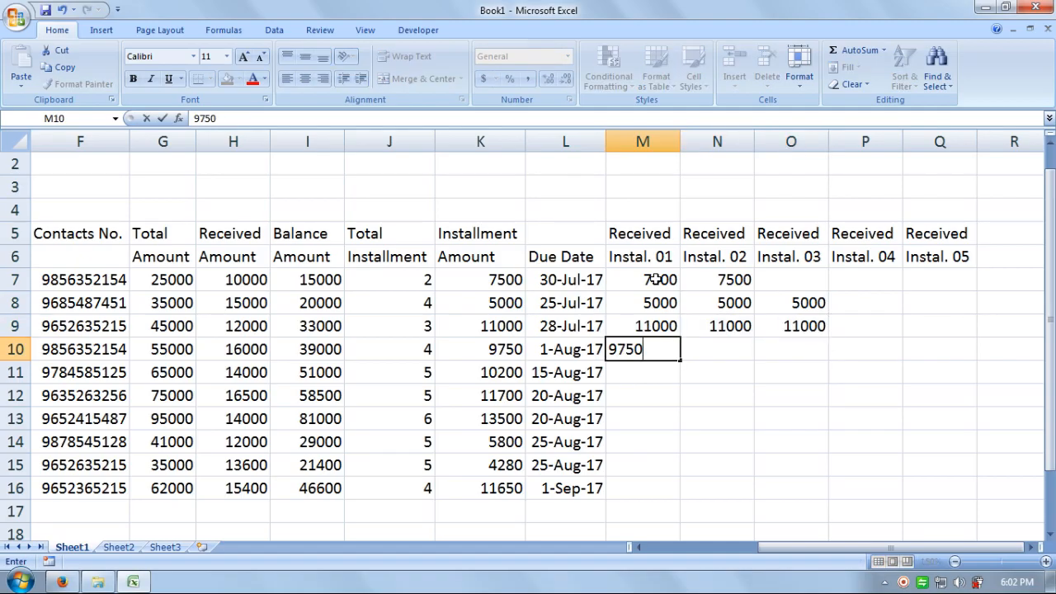
{"action": "key", "text": "Return"}
{"action": "key", "text": "Up"}
{"action": "key", "text": "shift+Right"}
{"action": "key", "text": "shift+Right"}
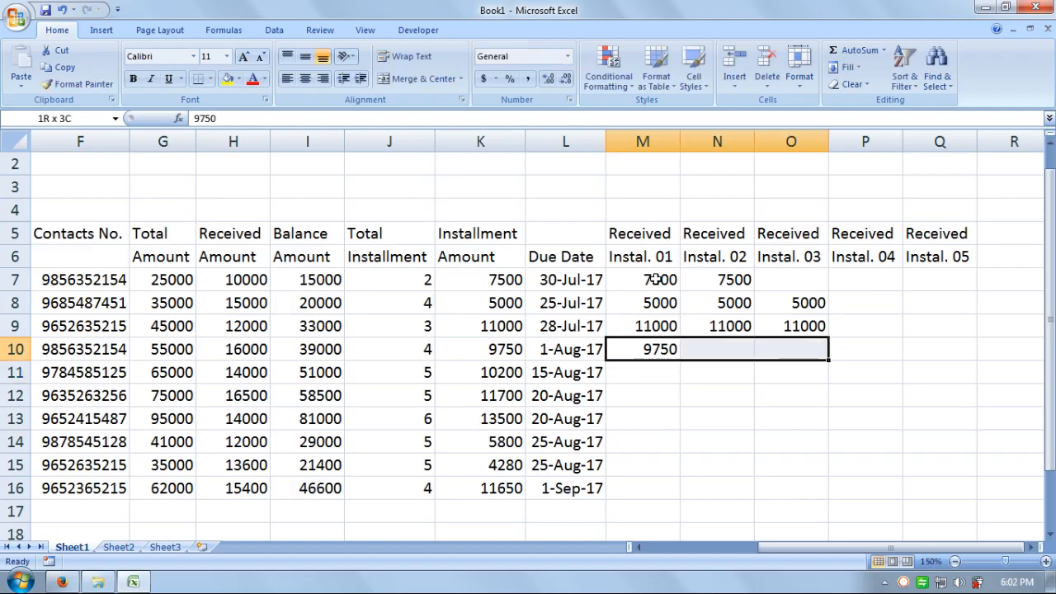
{"action": "key", "text": "ctrl+r"}
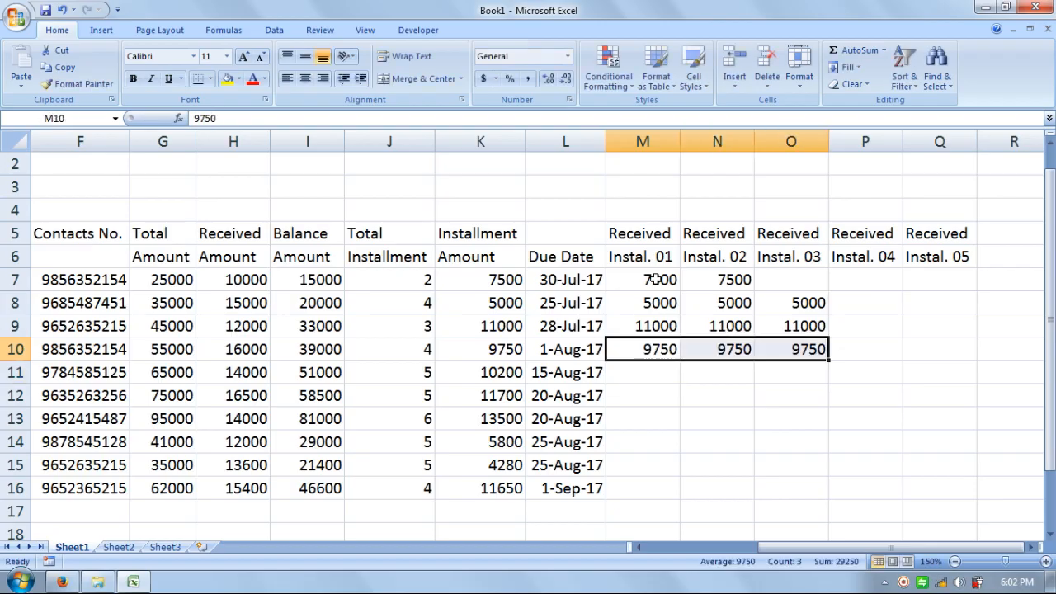
Step: Enter 10200 in M11 and fill it across to O11
{"action": "key", "text": "Down"}
{"action": "key", "text": "Right"}
{"action": "key", "text": "Right"}
{"action": "key", "text": "Right"}
{"action": "key", "text": "Left"}
{"action": "key", "text": "Left"}
{"action": "key", "text": "Left"}
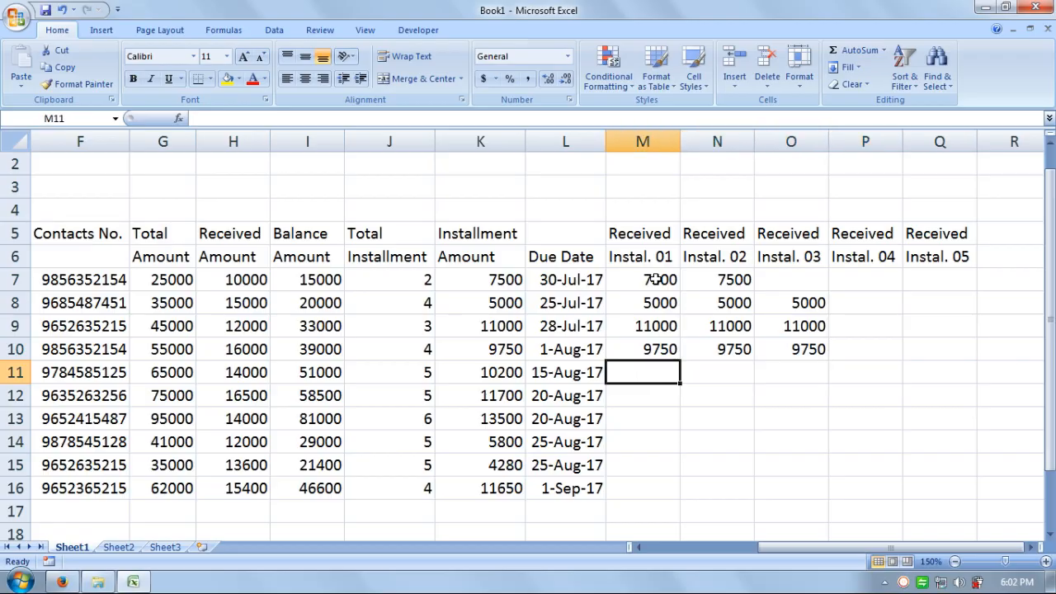
{"action": "type", "text": "10200"}
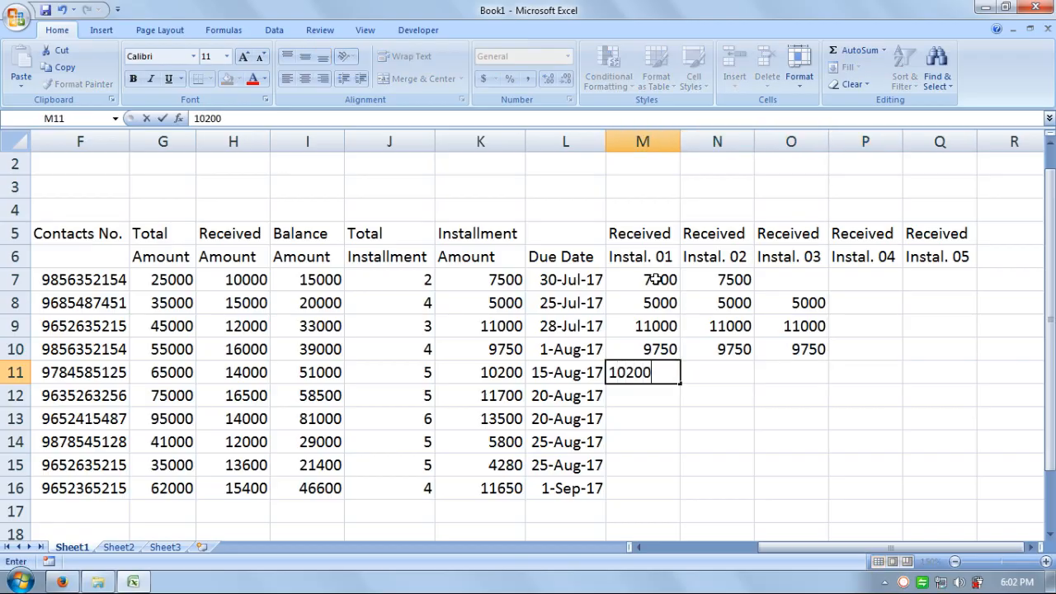
{"action": "key", "text": "ctrl+Return"}
{"action": "key", "text": "shift+Right"}
{"action": "key", "text": "shift+Right"}
{"action": "key", "text": "shift+Right"}
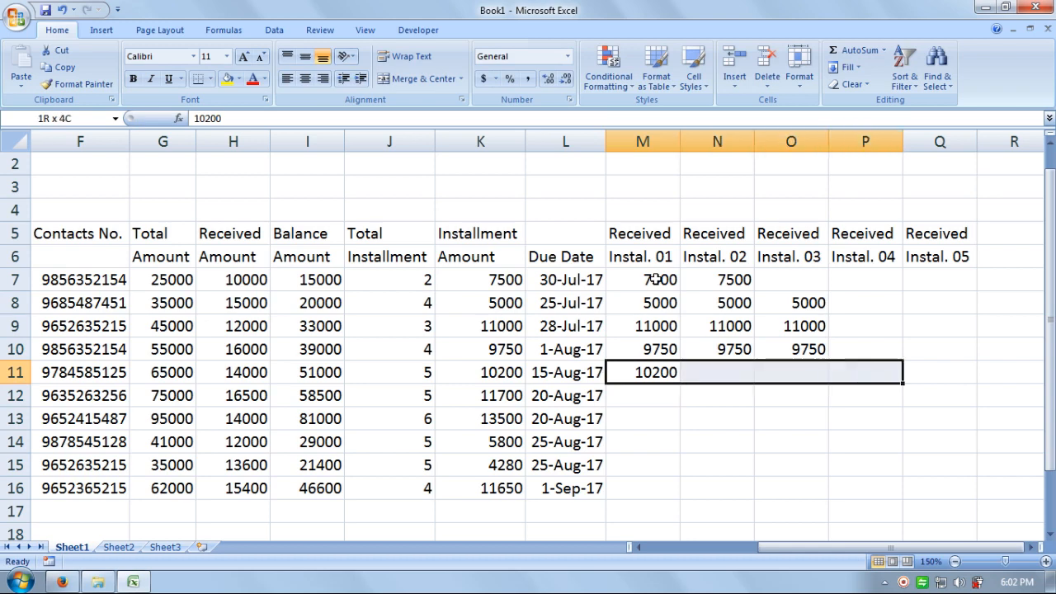
{"action": "key", "text": "shift+Left"}
{"action": "key", "text": "ctrl+r"}
Step: Enter 11700 in M12 and fill it across to O12
{"action": "key", "text": "Down"}
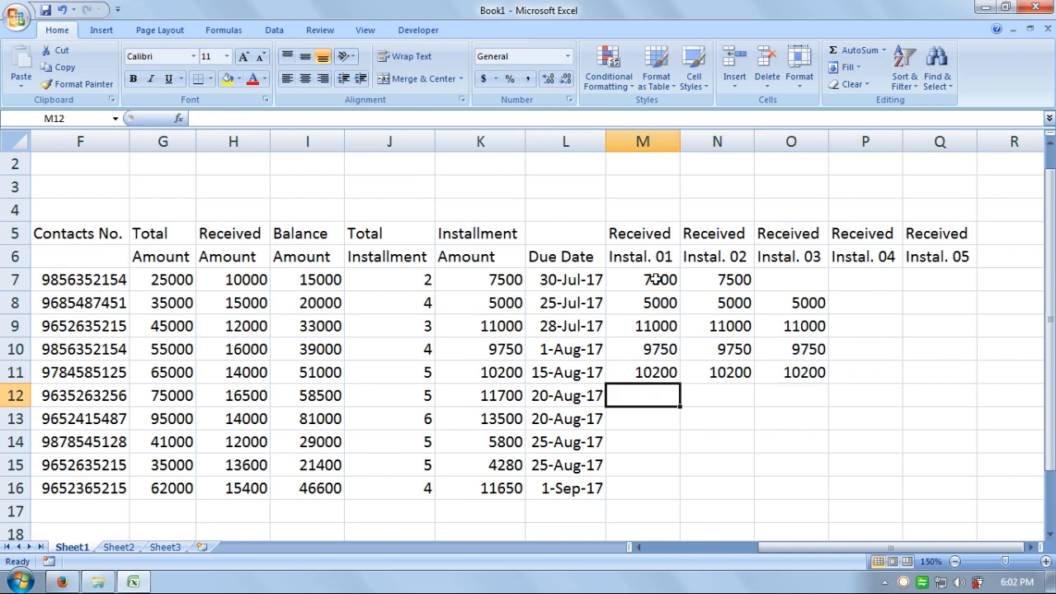
{"action": "type", "text": "117"}
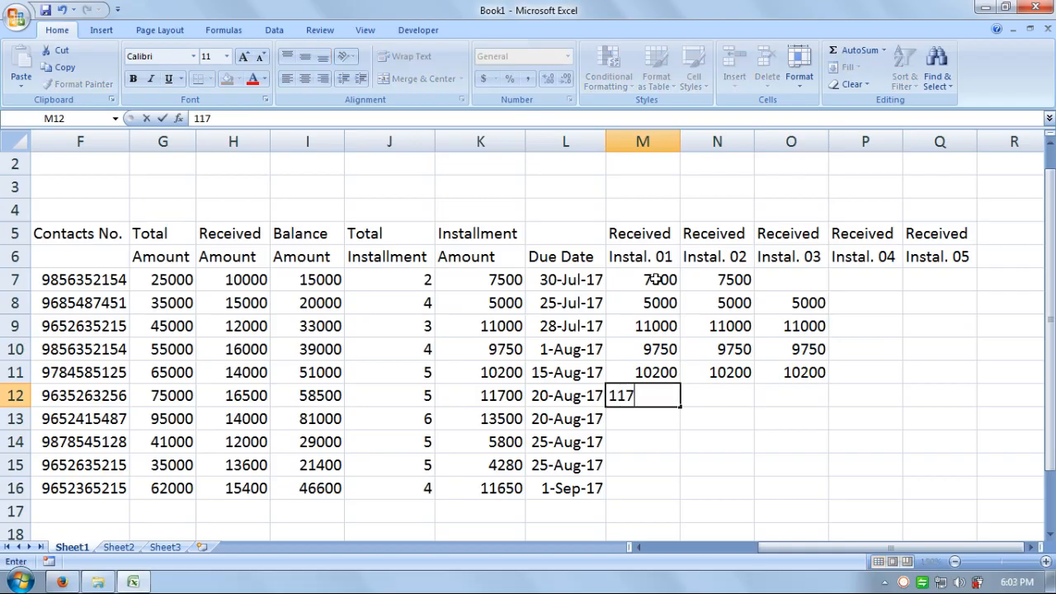
{"action": "type", "text": "00"}
{"action": "key", "text": "shift+Right"}
{"action": "key", "text": "shift+Right"}
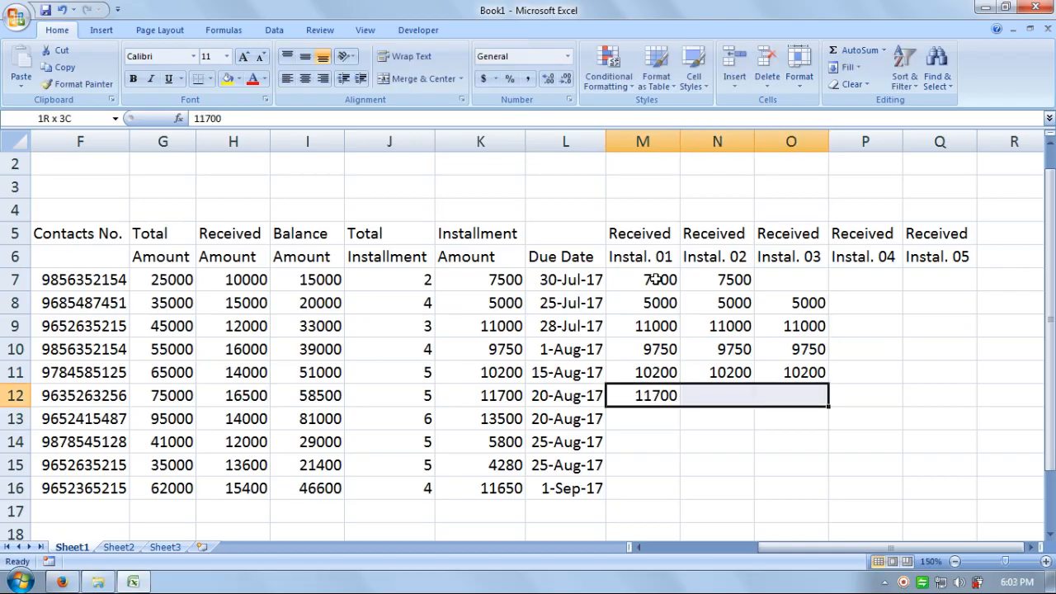
{"action": "key", "text": "ctrl+r"}
Step: Enter 13500 in M13 and copy it into N13
{"action": "key", "text": "Down"}
{"action": "key", "text": "Down"}
{"action": "key", "text": "Up"}
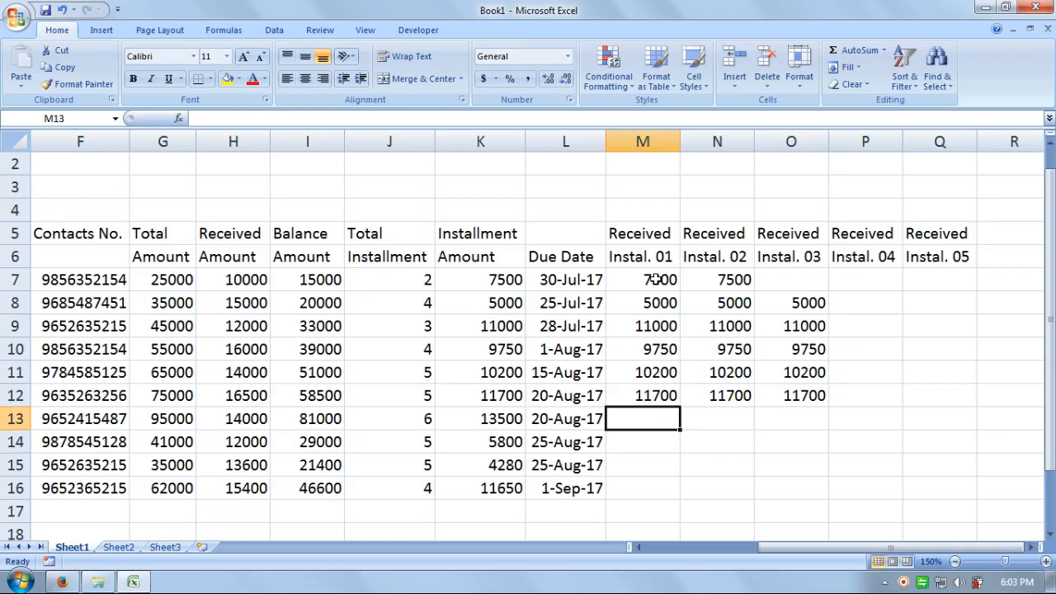
{"action": "type", "text": "13500"}
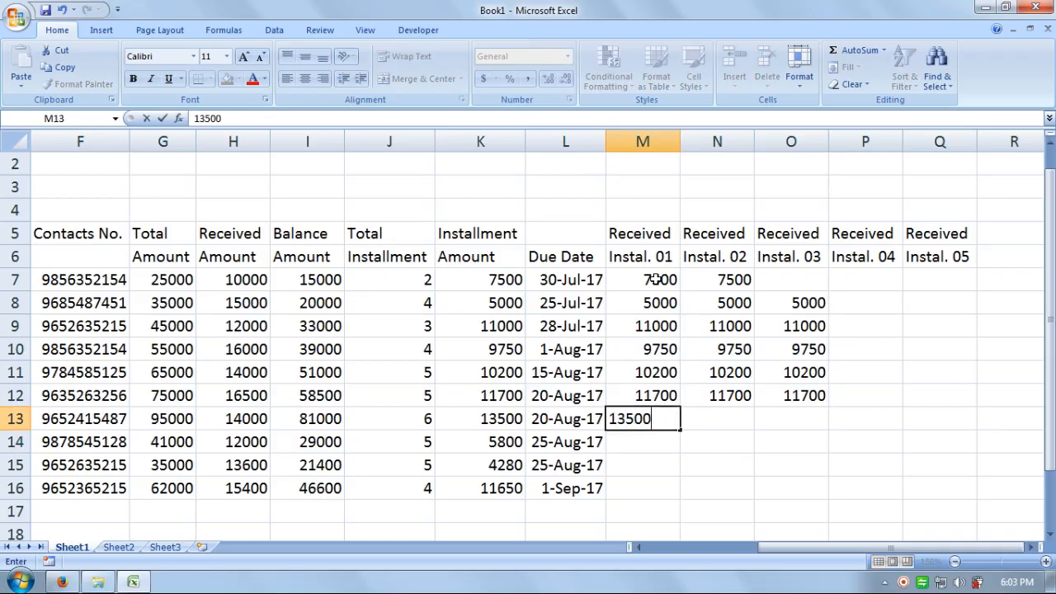
{"action": "key", "text": "Return"}
{"action": "key", "text": "Up"}
{"action": "key", "text": "shift+Right"}
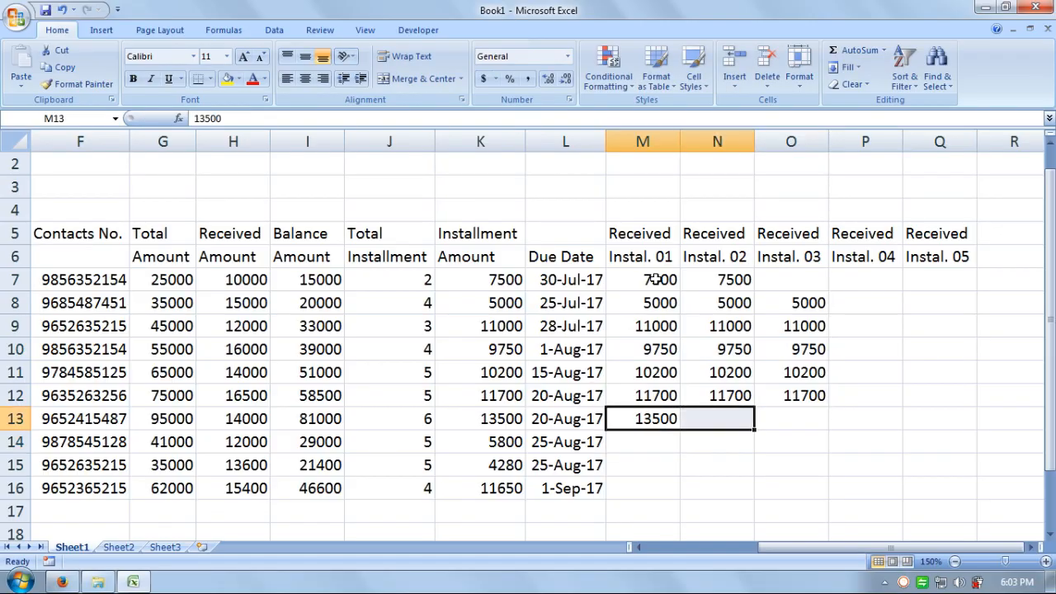
{"action": "key", "text": "ctrl+r"}
Step: Enter 5800 in M14 and fill it across to O14
{"action": "key", "text": "Down"}
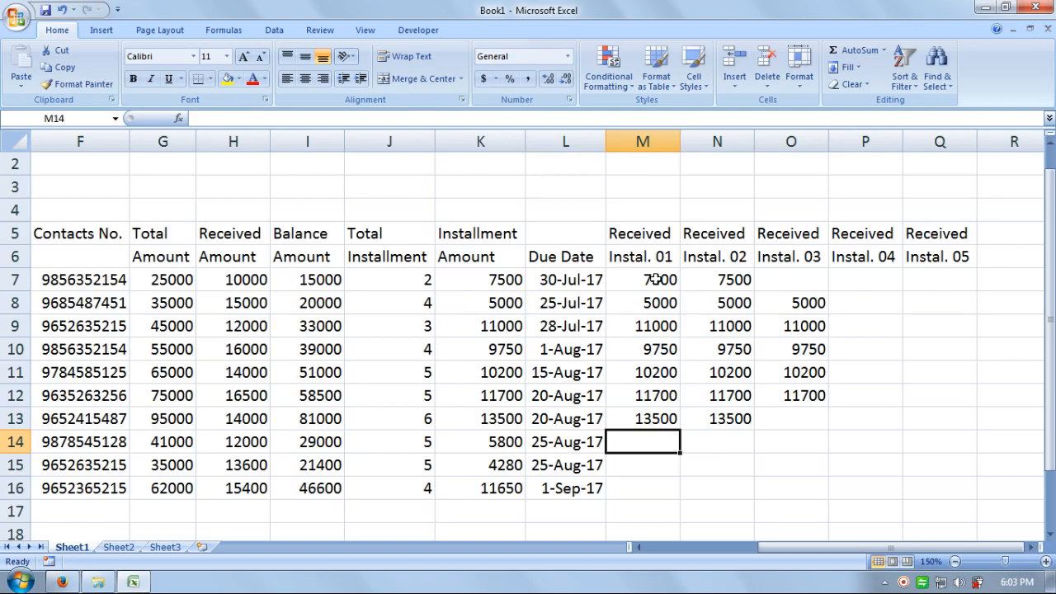
{"action": "type", "text": "5800"}
{"action": "key", "text": "Return"}
{"action": "key", "text": "Up"}
{"action": "key", "text": "shift+Right"}
{"action": "key", "text": "shift+Right"}
{"action": "key", "text": "ctrl+r"}
Step: Enter 4280 in M15 and copy it into N15
{"action": "key", "text": "Down"}
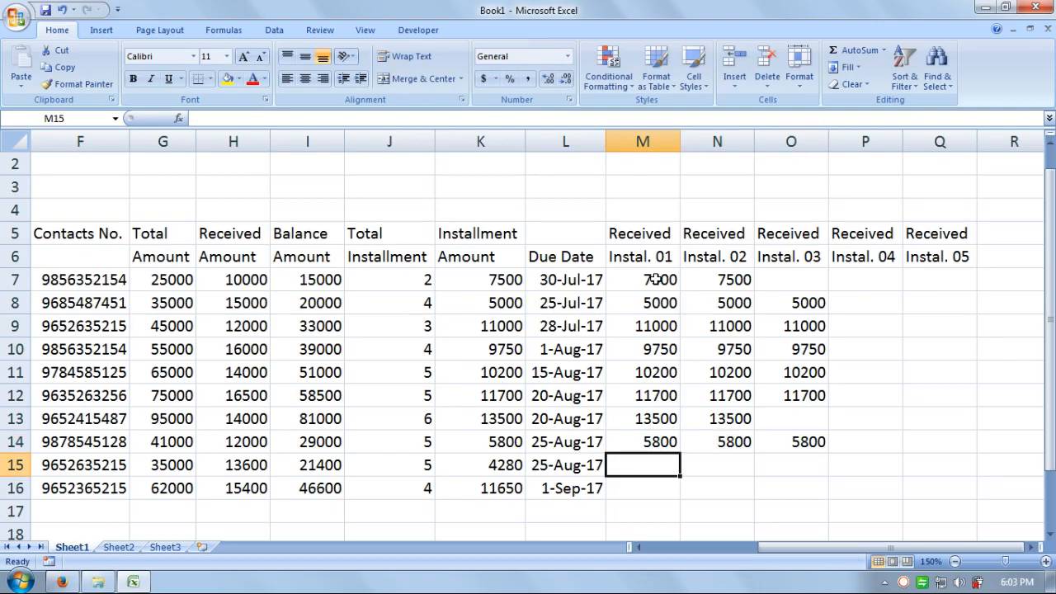
{"action": "type", "text": "42"}
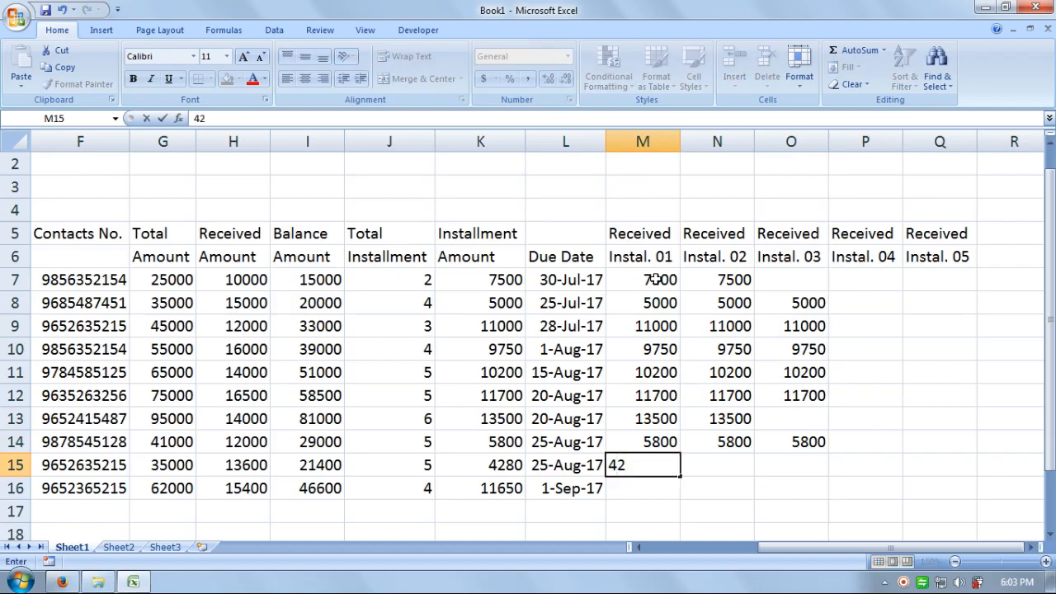
{"action": "type", "text": "80"}
{"action": "key", "text": "Return"}
{"action": "key", "text": "Up"}
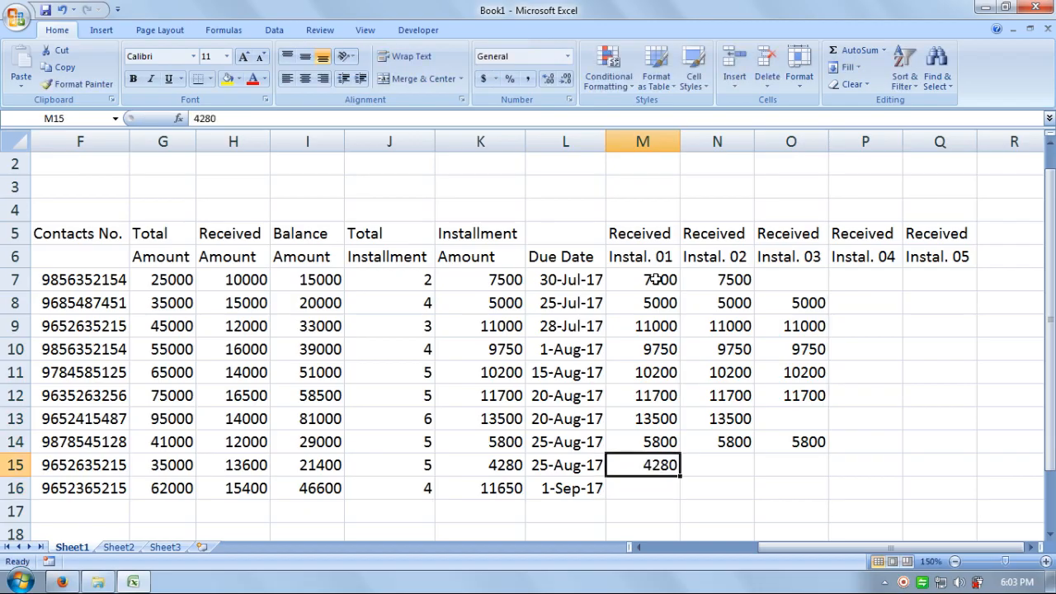
{"action": "key", "text": "shift+Right"}
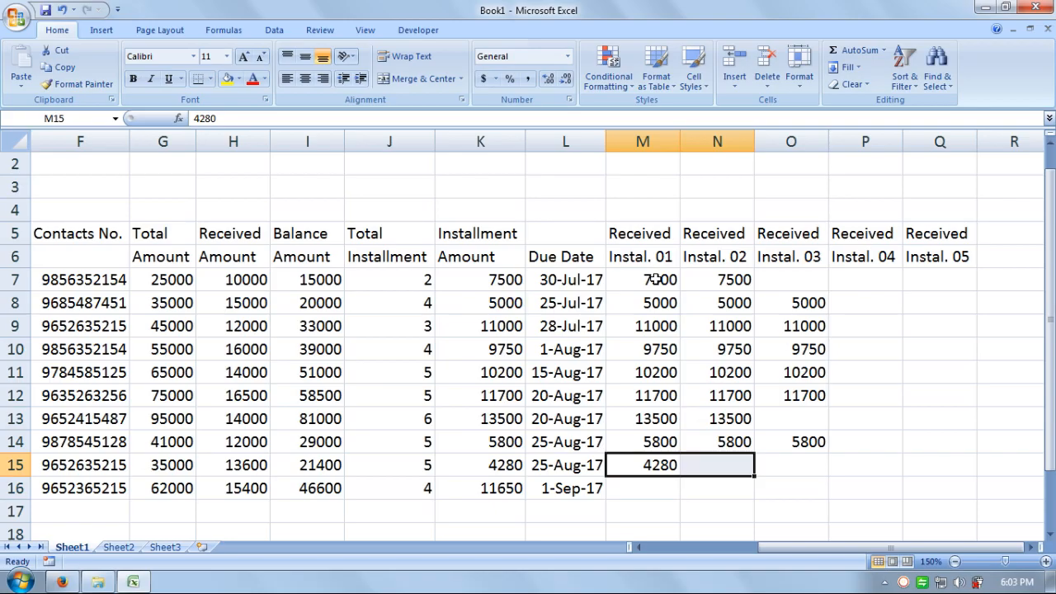
{"action": "key", "text": "ctrl+r"}
Step: Enter 11650 in M16 and fill it across to O16
{"action": "key", "text": "Down"}
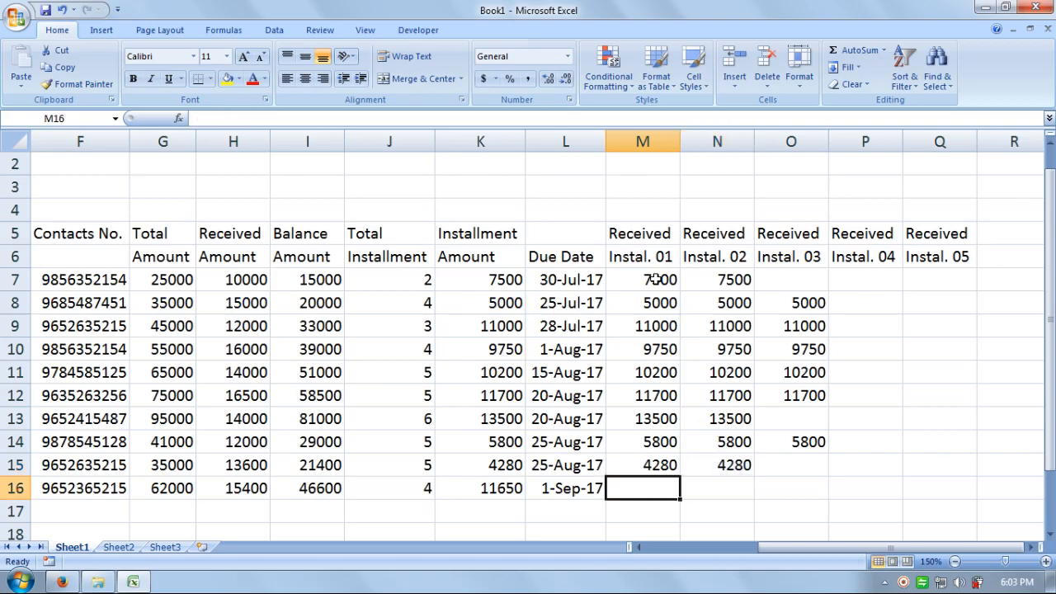
{"action": "type", "text": "11"}
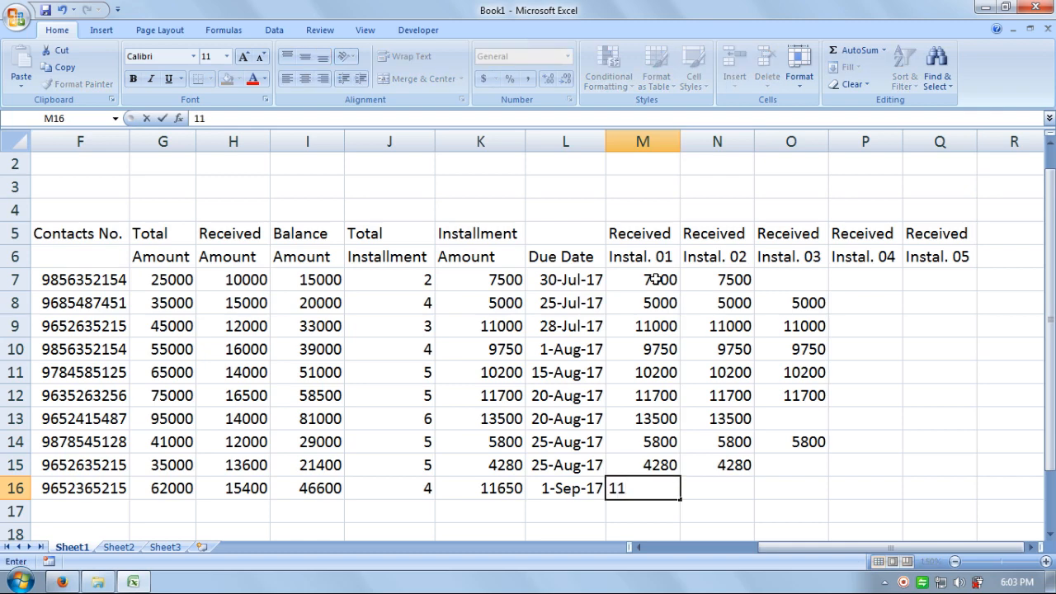
{"action": "type", "text": "650"}
{"action": "key", "text": "Return"}
{"action": "key", "text": "Up"}
{"action": "key", "text": "shift+Right"}
{"action": "key", "text": "shift+Right"}
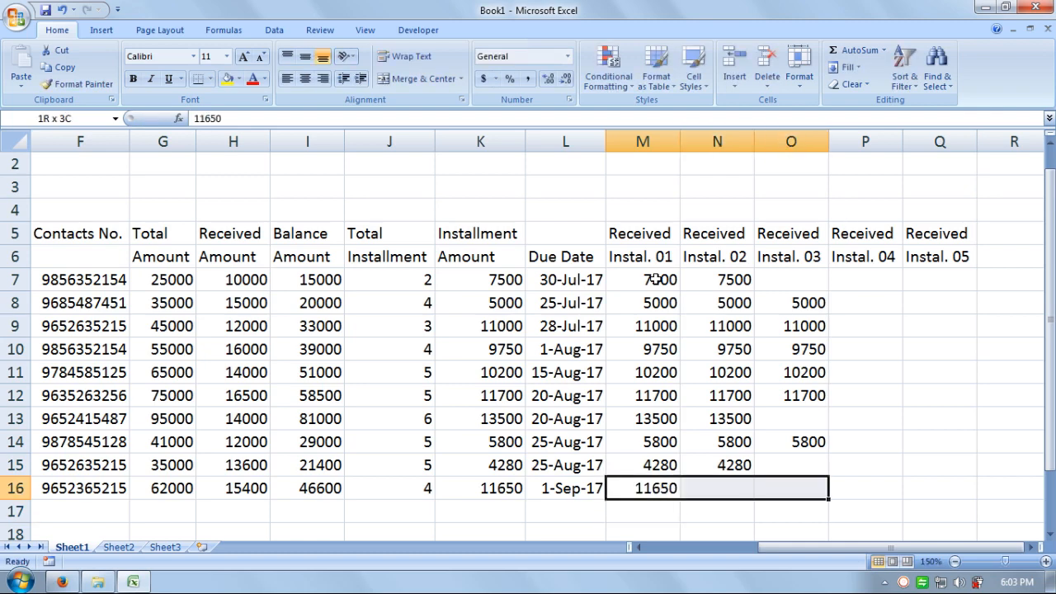
{"action": "key", "text": "ctrl+r"}
{"action": "key", "text": "Right"}
{"action": "key", "text": "Right"}
{"action": "key", "text": "Up"}
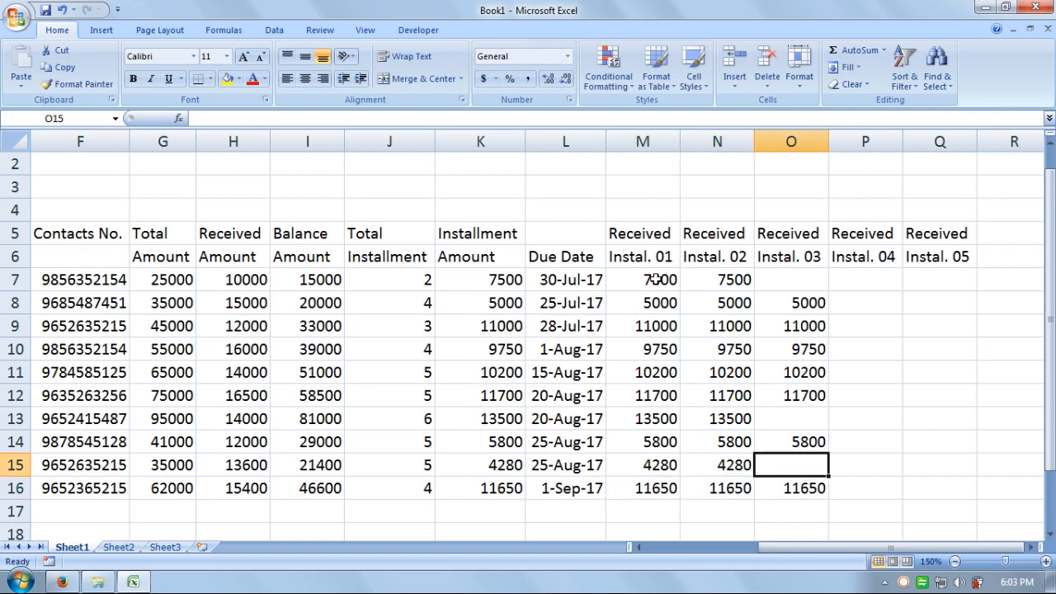
{"action": "key", "text": "Right"}
{"action": "key", "text": "Up"}
{"action": "key", "text": "Up"}
{"action": "key", "text": "Up"}
{"action": "key", "text": "Up"}
{"action": "key", "text": "Up"}
{"action": "key", "text": "Up"}
{"action": "key", "text": "Up"}
{"action": "key", "text": "Up"}
{"action": "key", "text": "Up"}
{"action": "key", "text": "Up"}
{"action": "key", "text": "Right"}
{"action": "key", "text": "Right"}
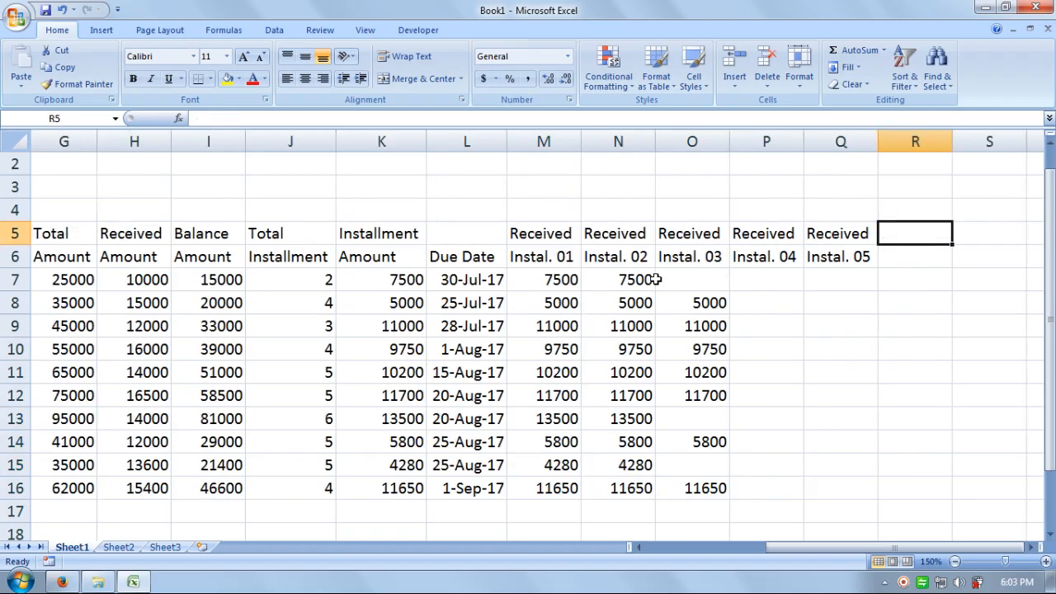
Step: Type the heading 'Total' in R5 with 'Pay' beneath it in R6
{"action": "key", "text": "Right"}
{"action": "key", "text": "Left"}
{"action": "type", "text": "T"}
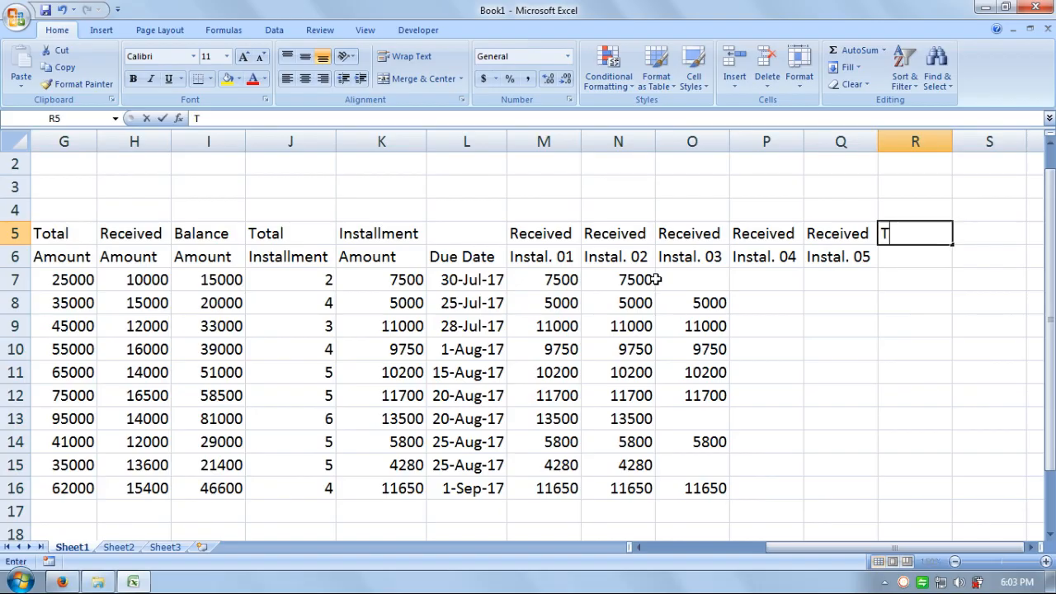
{"action": "type", "text": "otal"}
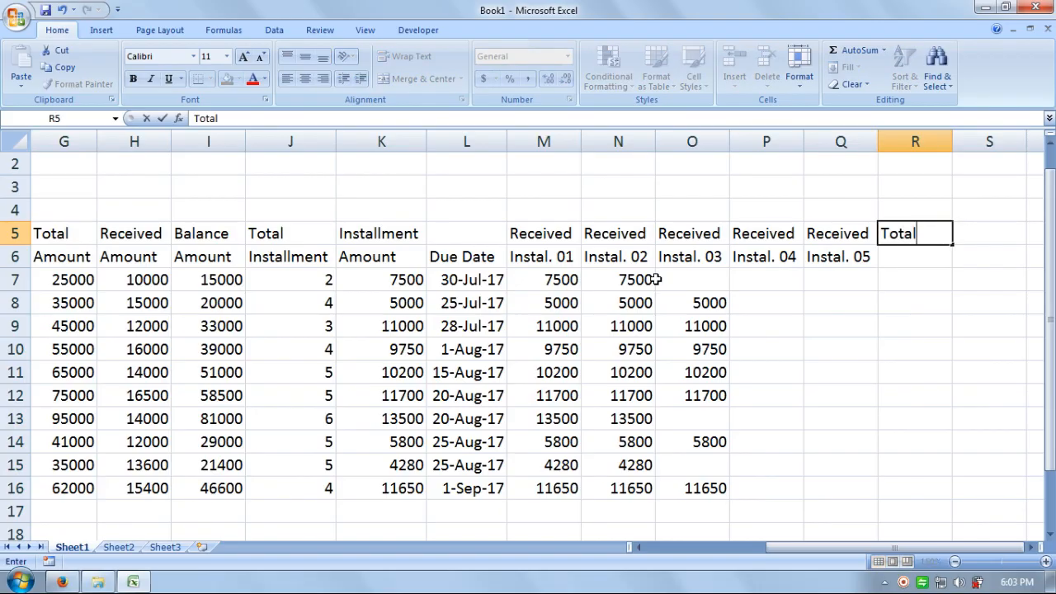
{"action": "key", "text": "Return"}
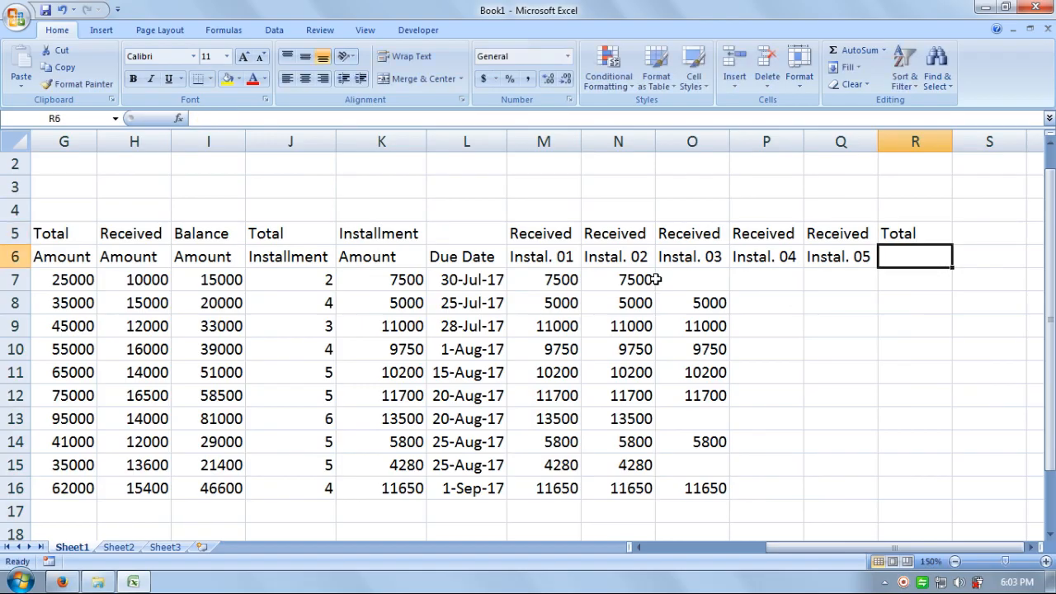
{"action": "type", "text": "Pay"}
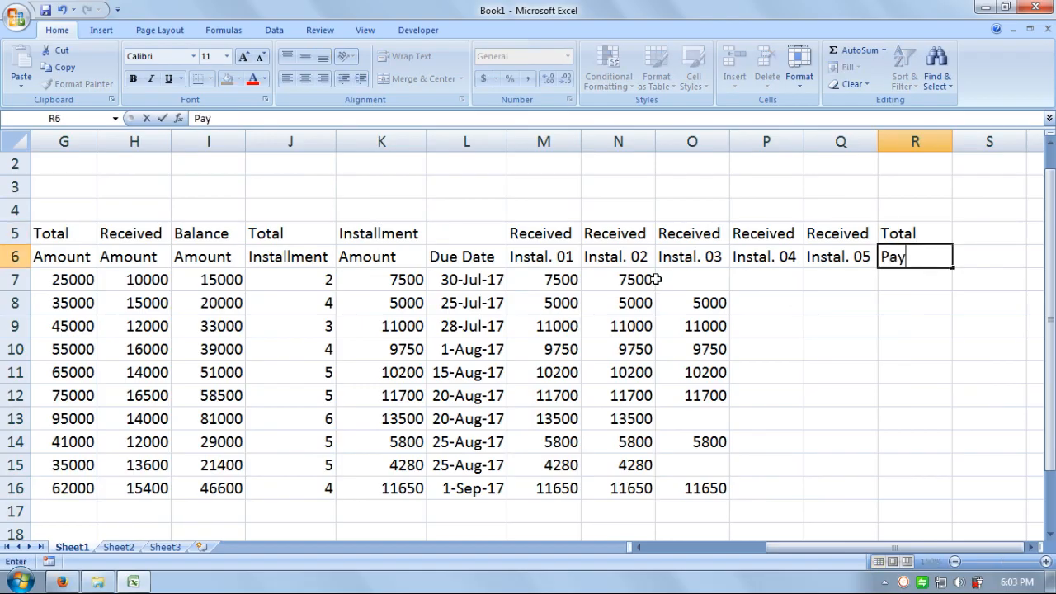
{"action": "key", "text": "Return"}
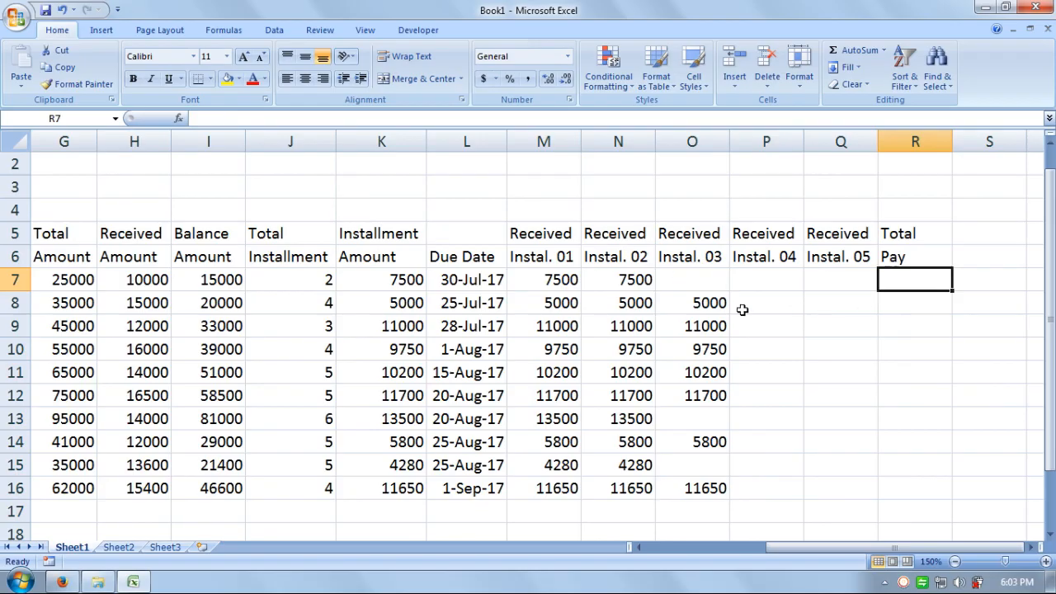
Step: Enter =SUM(M7:Q7) and =SUM(M8:Q8) in R7:R8, then fill totals down to row 16
{"action": "type", "text": "="}
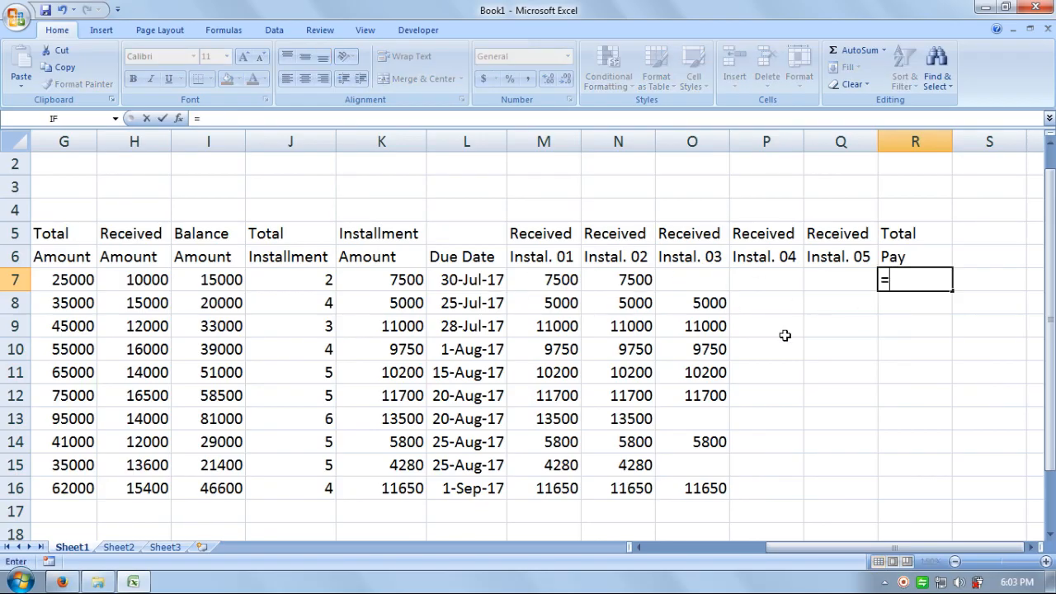
{"action": "type", "text": "sum"}
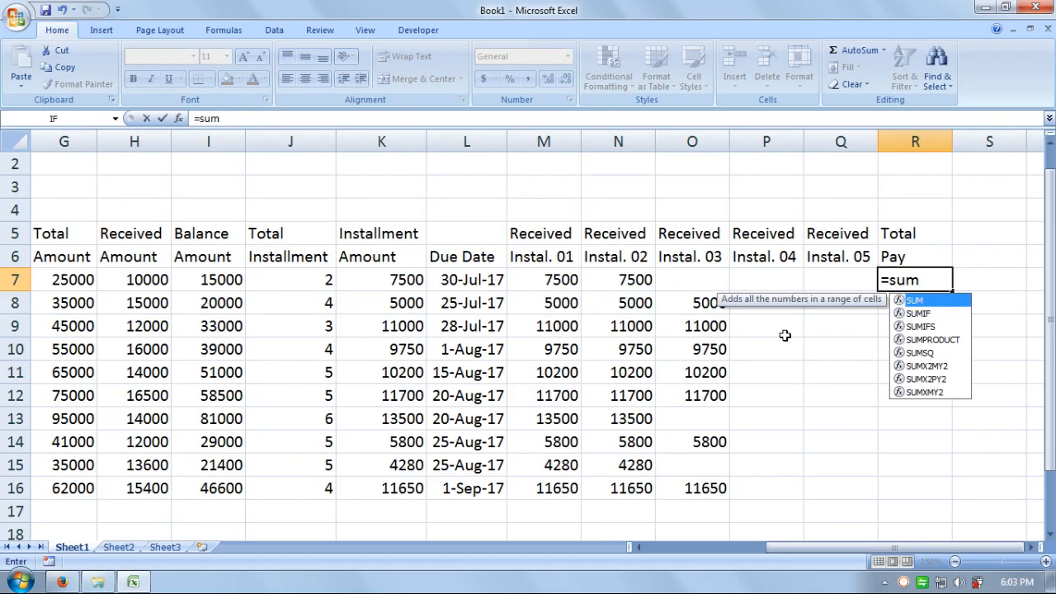
{"action": "type", "text": "("}
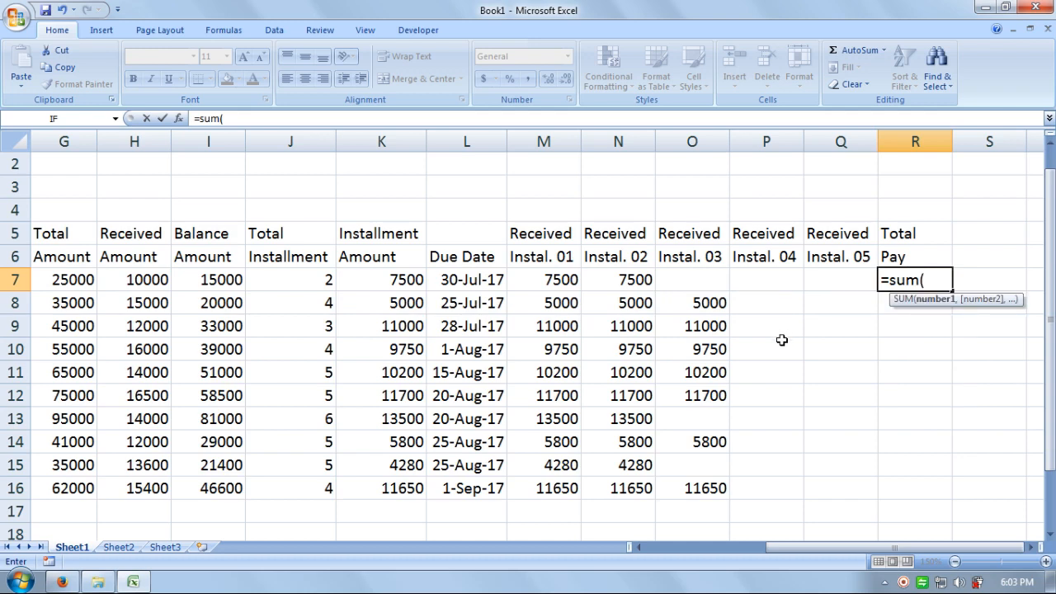
{"action": "left_click_drag", "start_coordinate": [550, 278], "coordinate": [810, 275]}
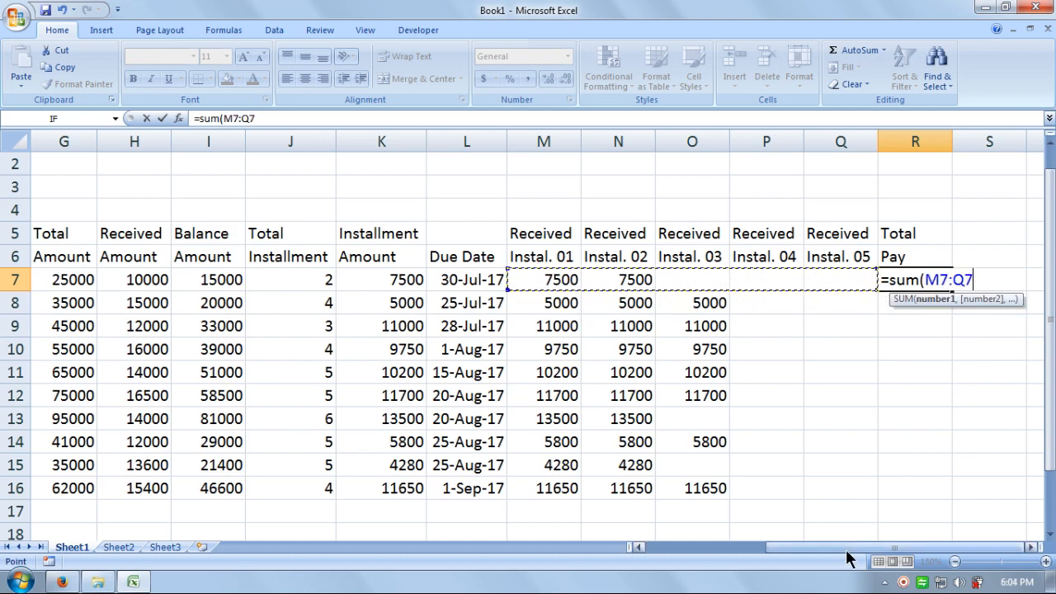
{"action": "type", "text": ")"}
{"action": "key", "text": "Return"}
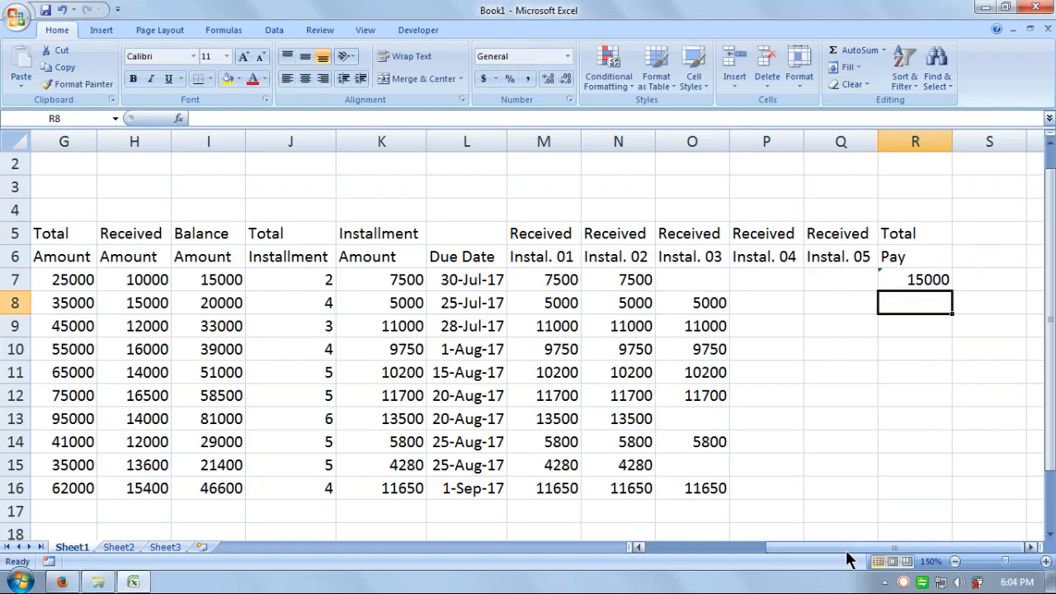
{"action": "type", "text": "="}
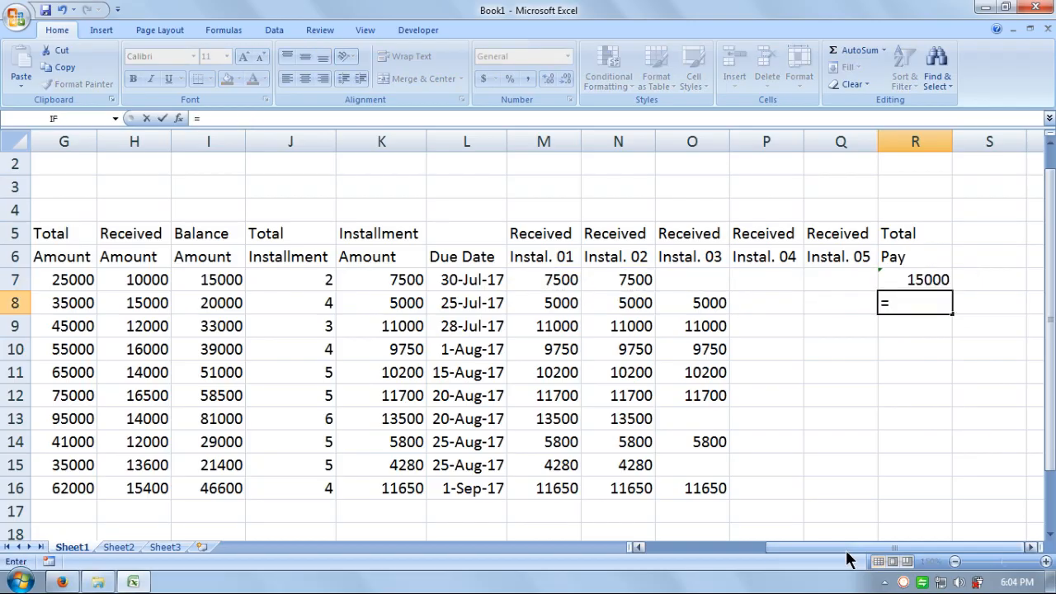
{"action": "type", "text": "sum"}
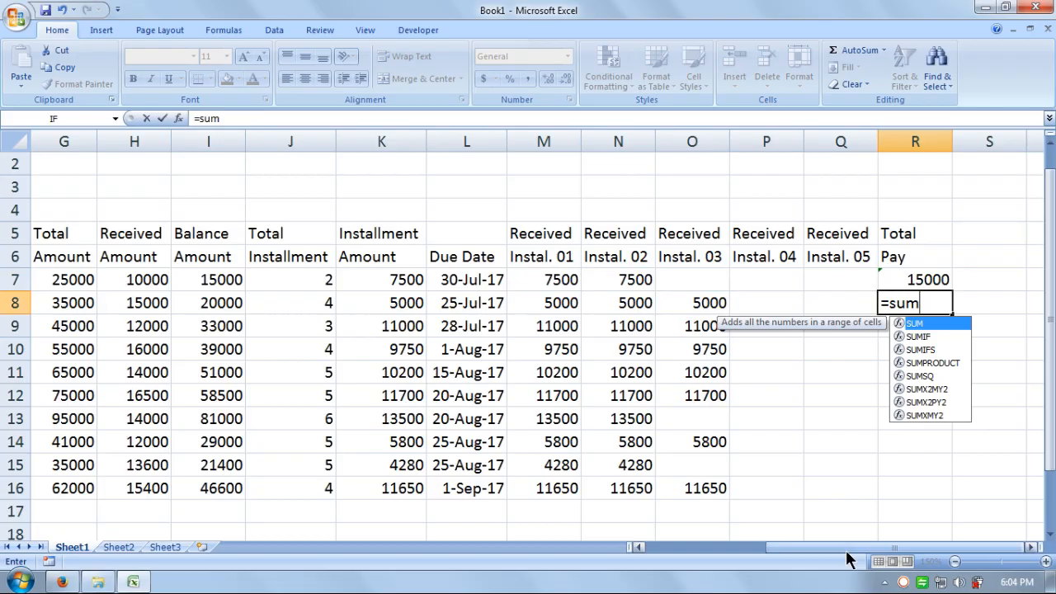
{"action": "type", "text": "("}
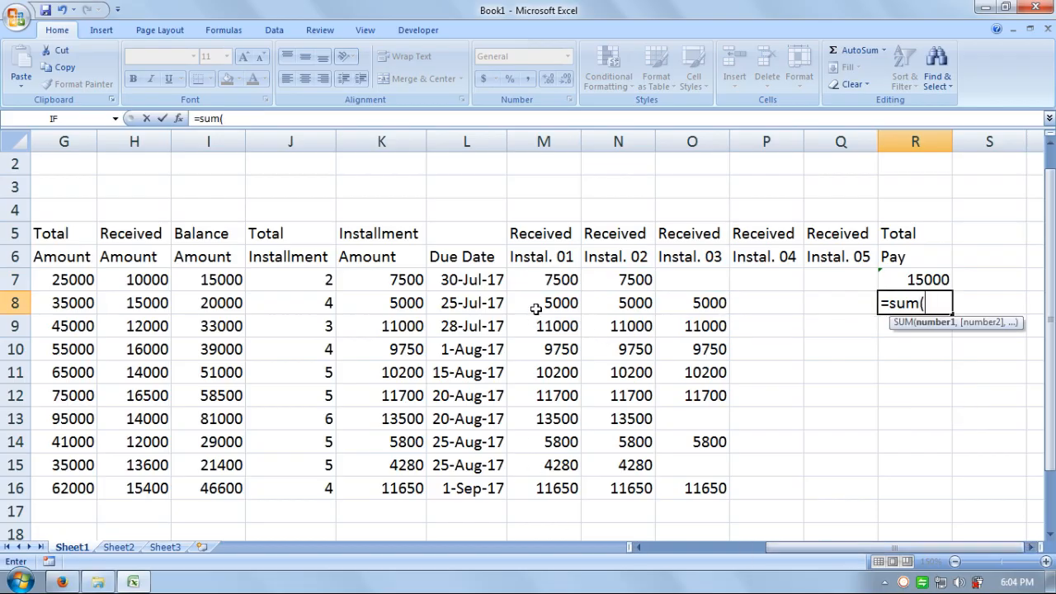
{"action": "left_click_drag", "start_coordinate": [537, 309], "coordinate": [814, 318]}
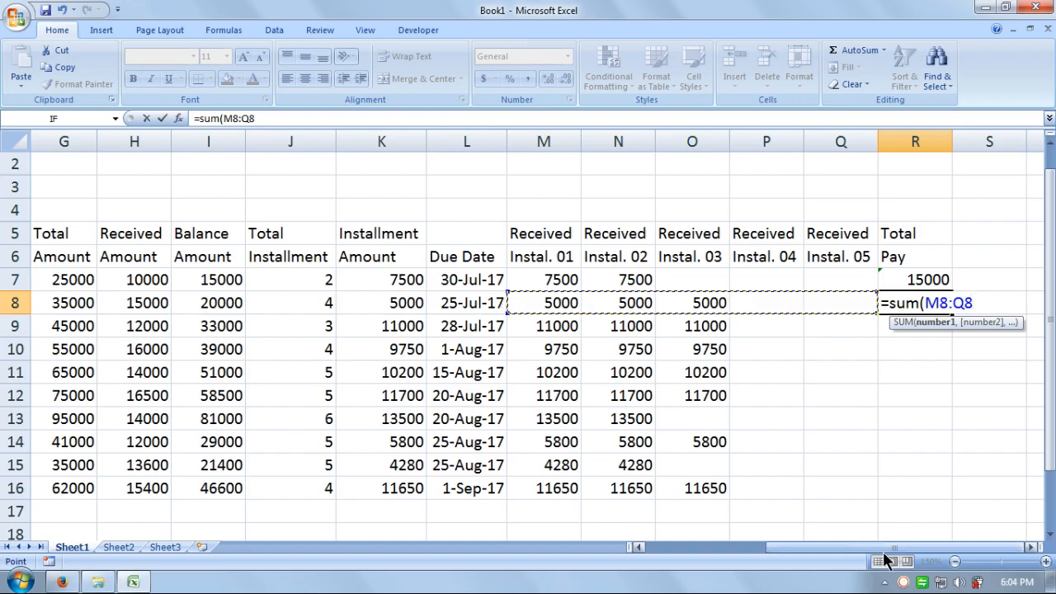
{"action": "type", "text": ")"}
{"action": "key", "text": "Return"}
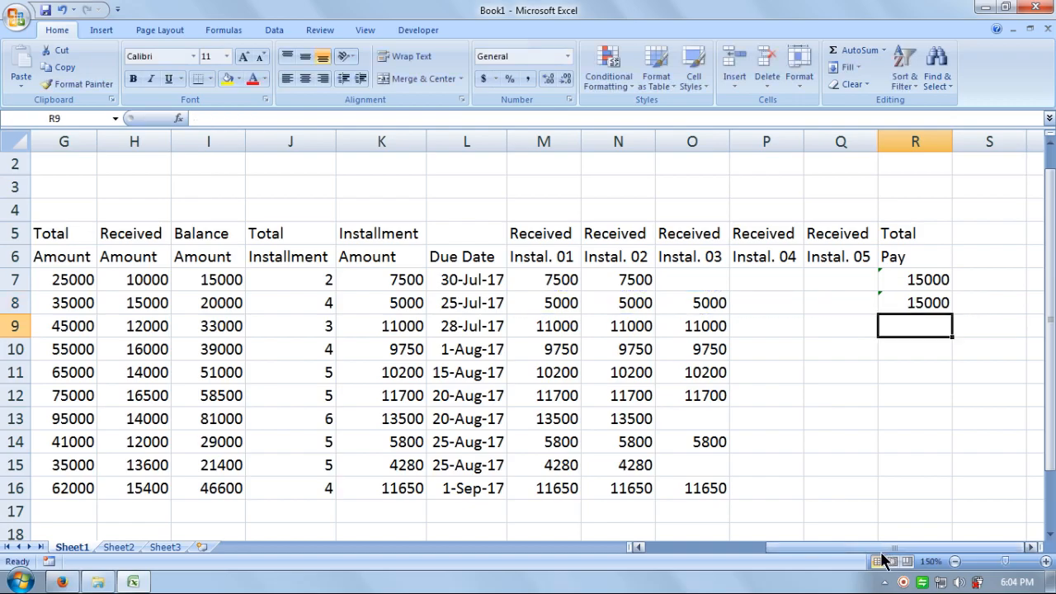
{"action": "left_click_drag", "start_coordinate": [923, 272], "coordinate": [956, 493]}
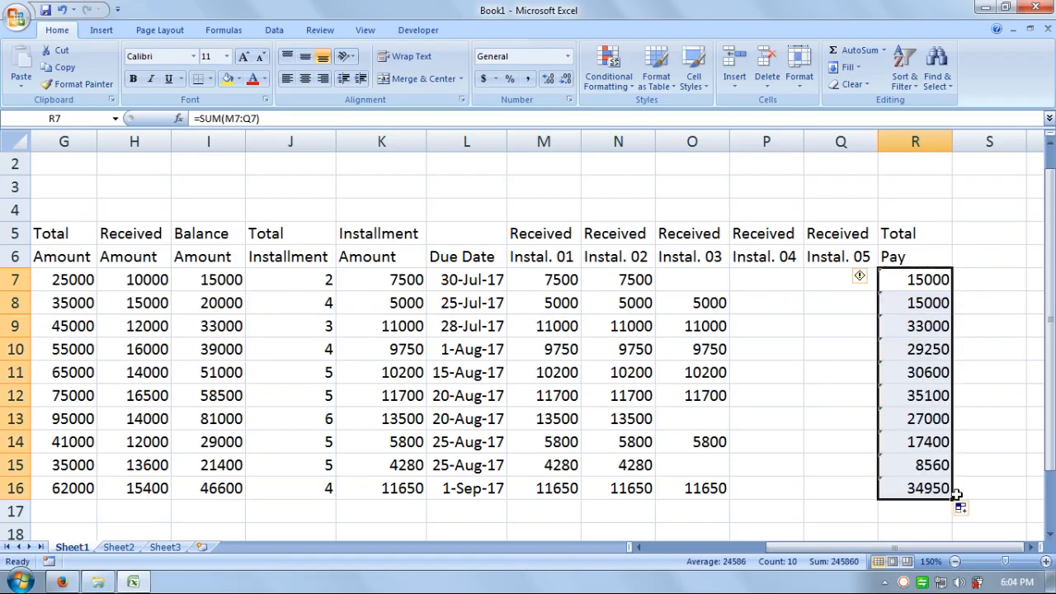
{"action": "left_click", "coordinate": [976, 235]}
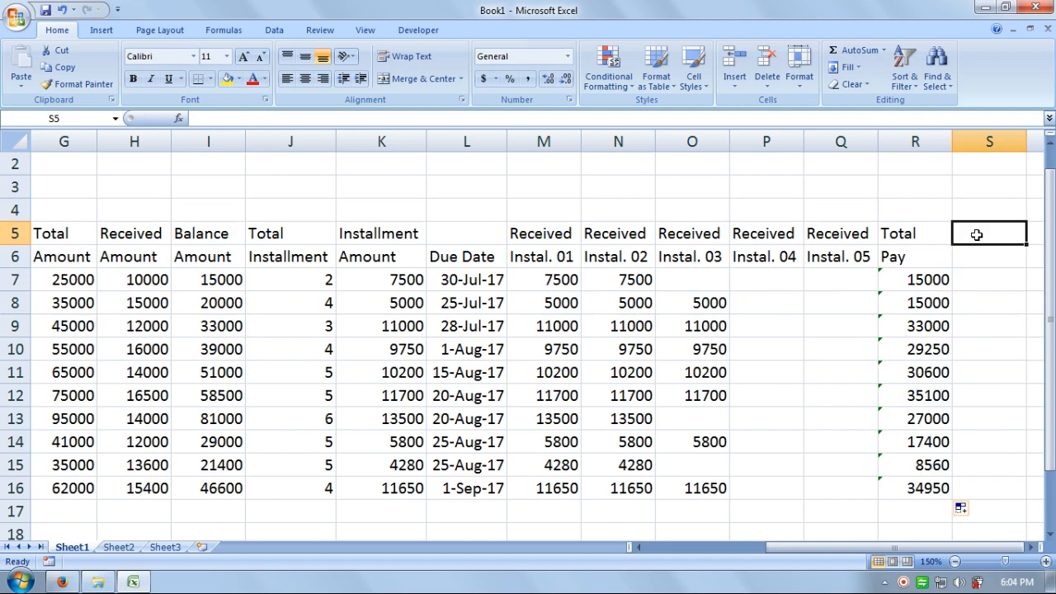
Step: Type the heading 'Due' in S5 with 'Pay' beneath it in S6
{"action": "type", "text": "Due"}
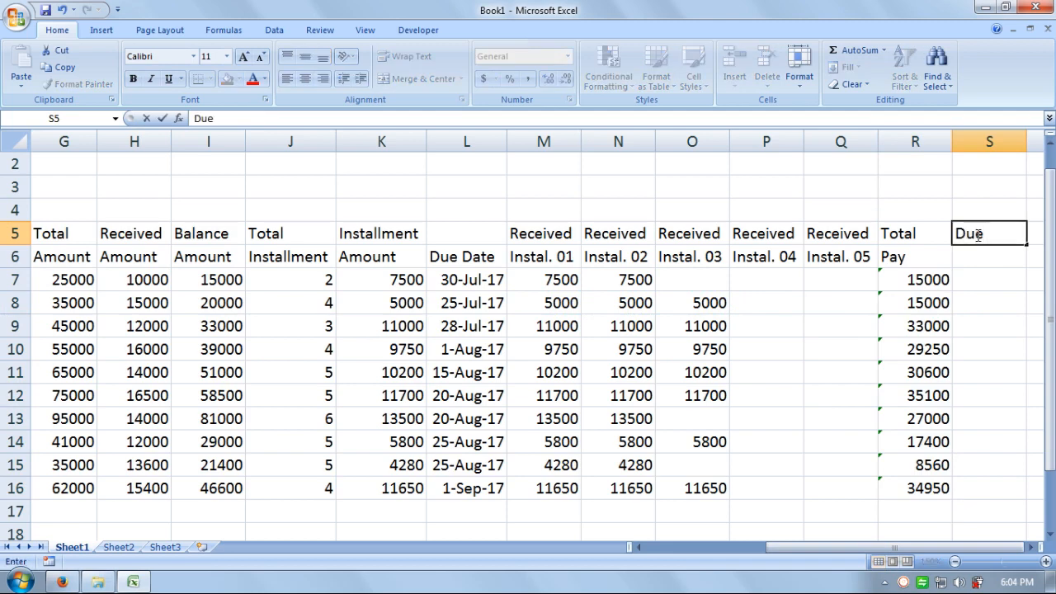
{"action": "key", "text": "Return"}
{"action": "type", "text": "Pay"}
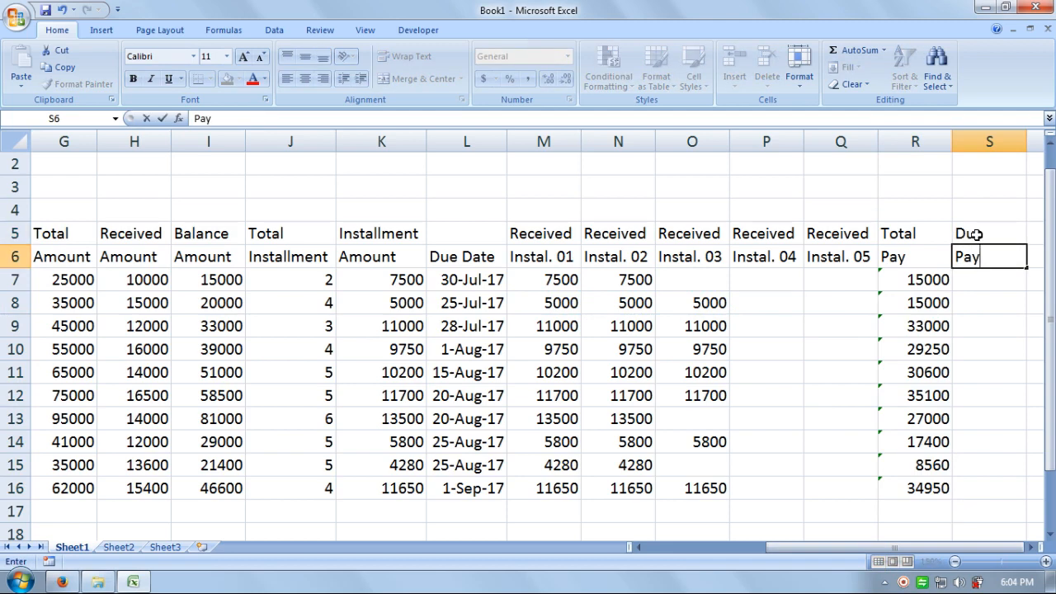
{"action": "key", "text": "Return"}
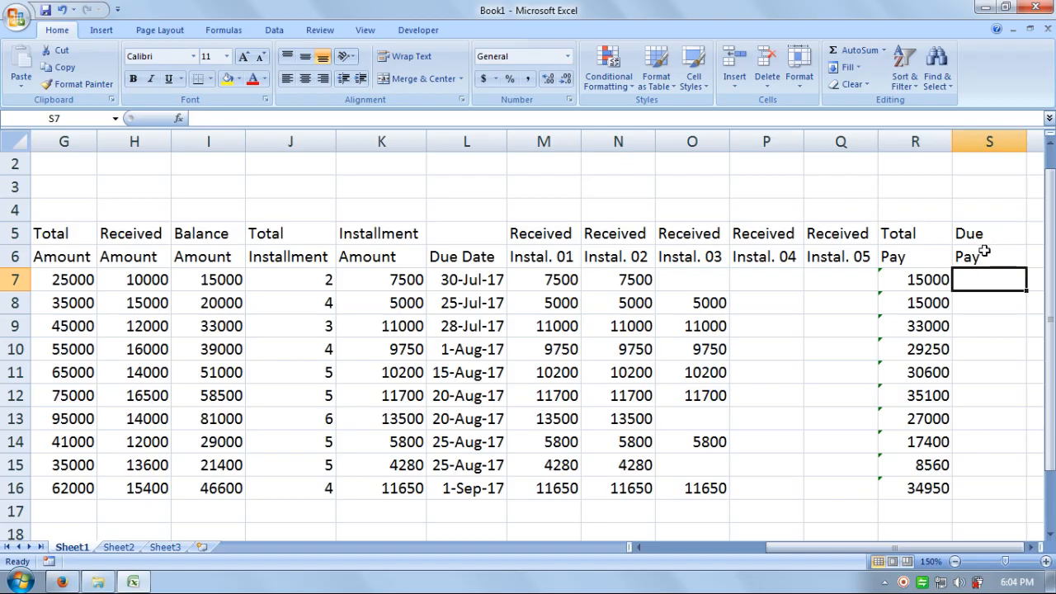
Step: Replace both 'Pay' subheadings under Total and Due with 'Recieved'
{"action": "left_click", "coordinate": [908, 260]}
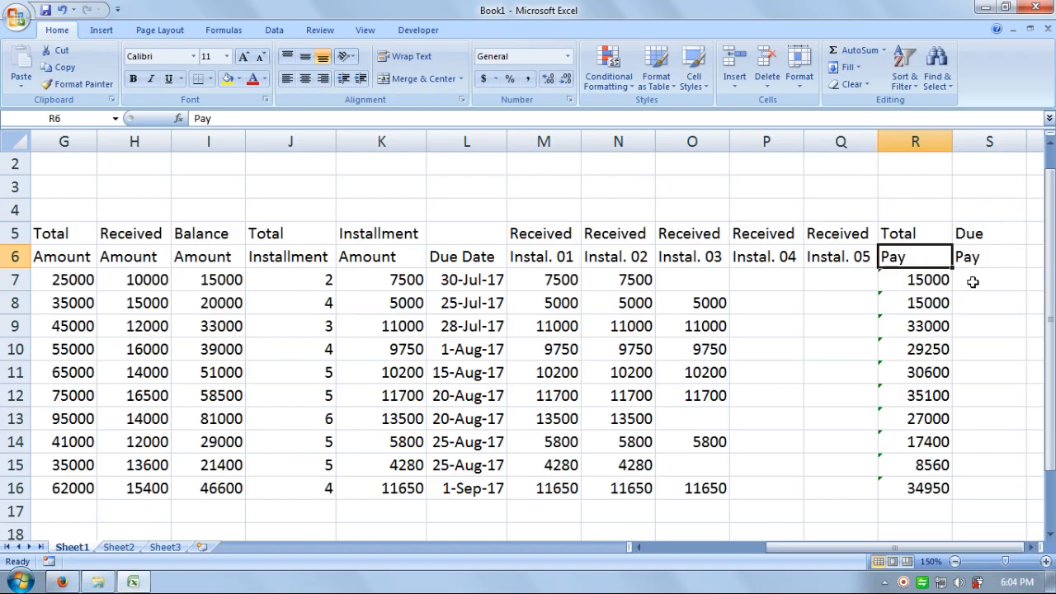
{"action": "type", "text": "R"}
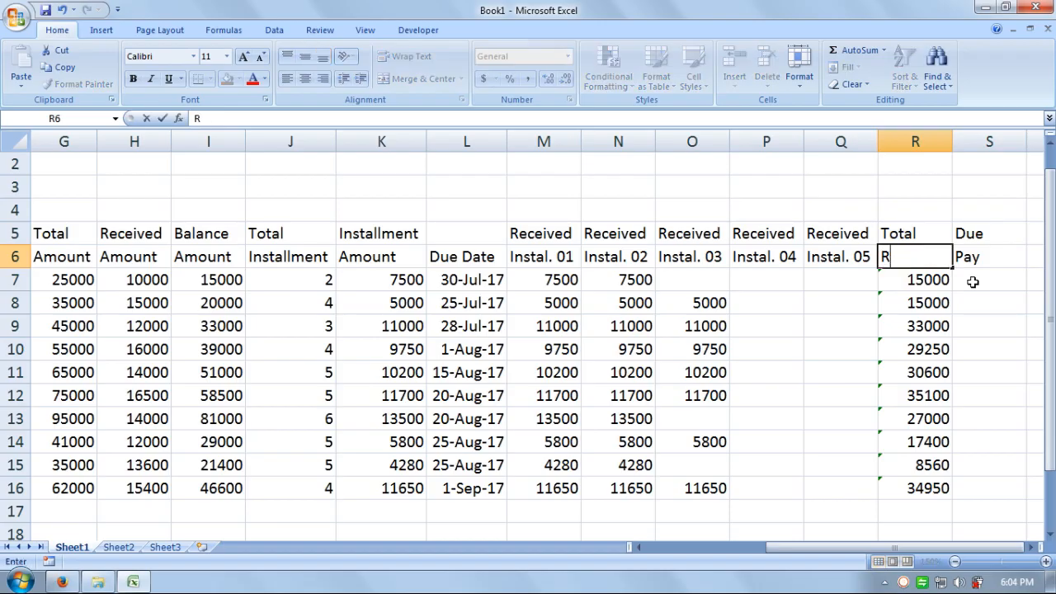
{"action": "type", "text": "ecieved"}
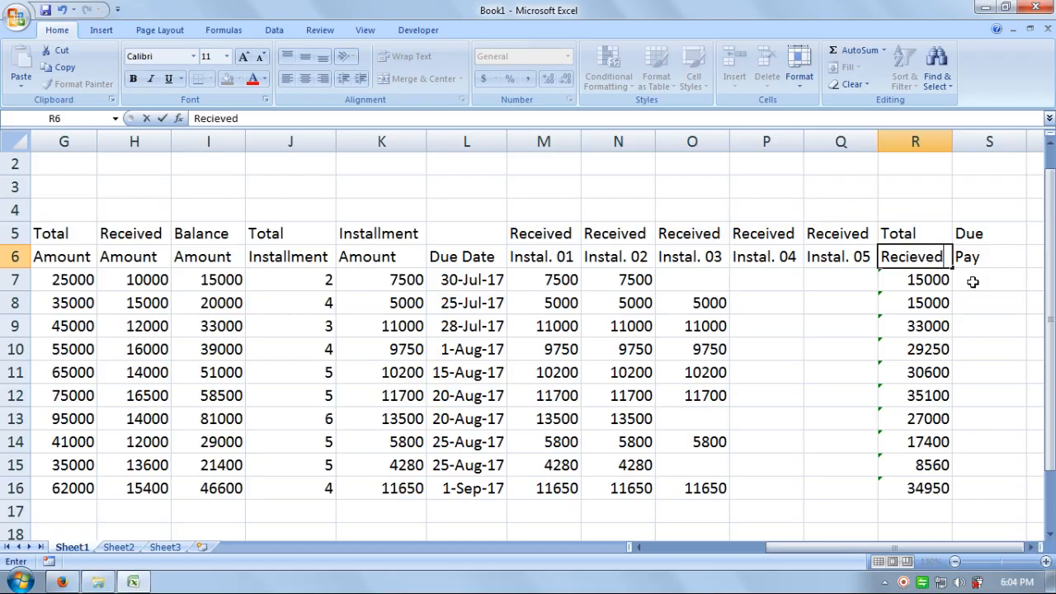
{"action": "key", "text": "Return"}
{"action": "left_click", "coordinate": [973, 281]}
{"action": "key", "text": "Up"}
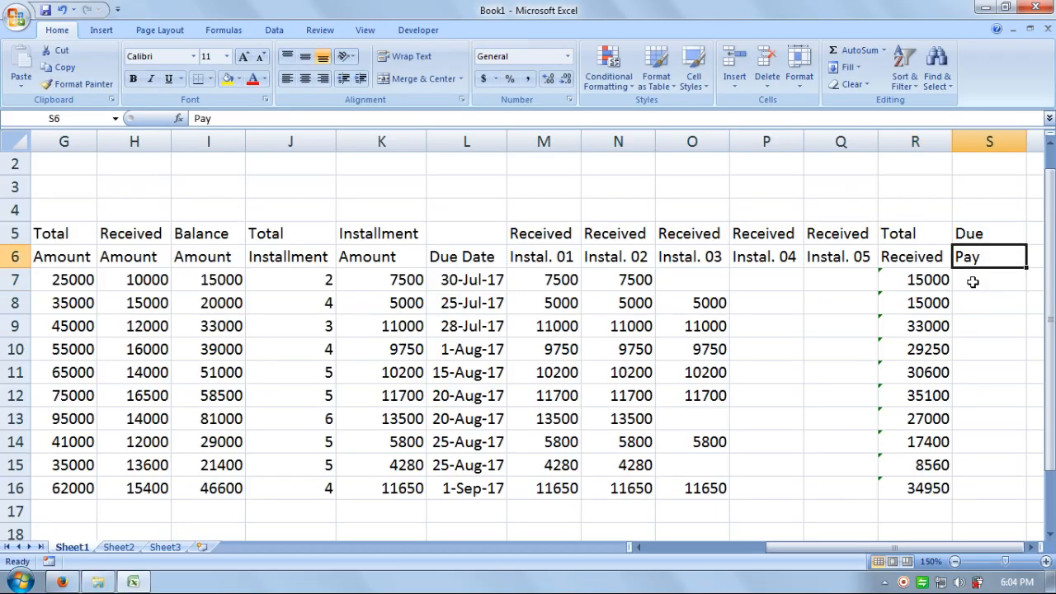
{"action": "type", "text": "Re"}
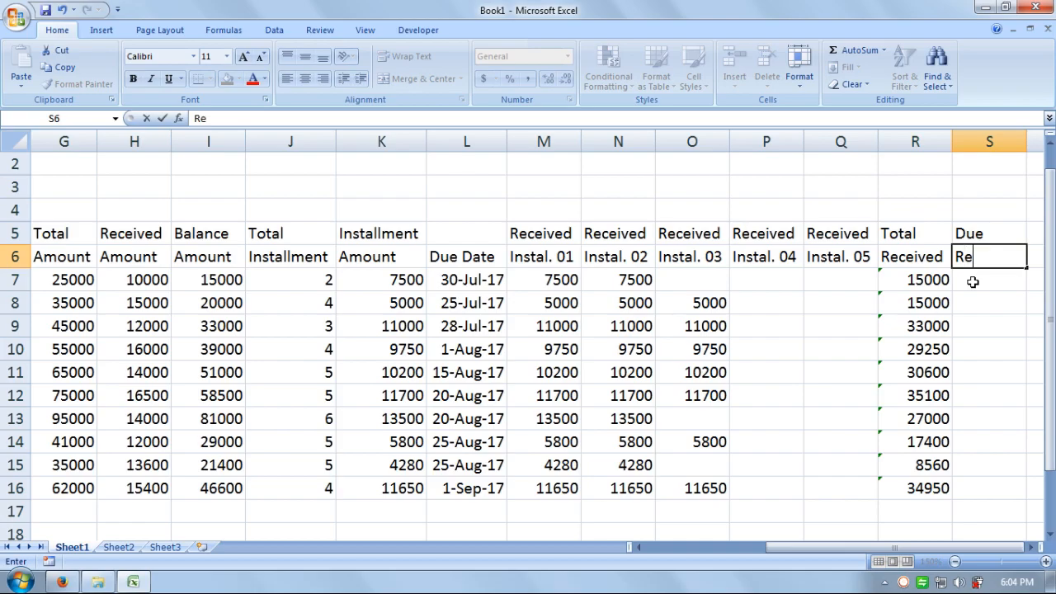
{"action": "type", "text": "cieved"}
{"action": "key", "text": "Return"}
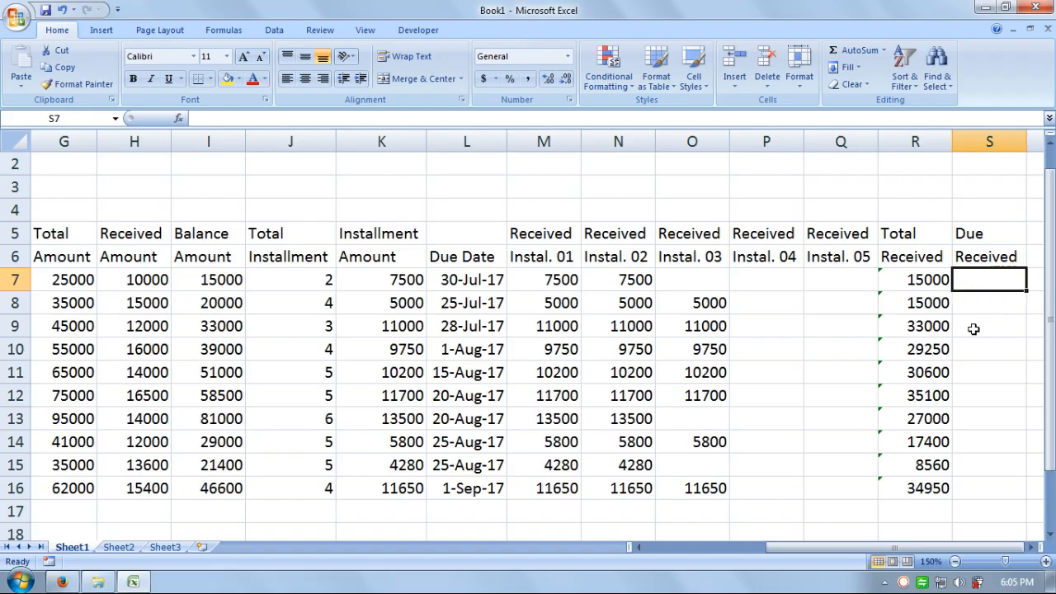
Step: Enter due formulas =I7-R7, =I8-R8 and =I9-R9 in S7:S9
{"action": "type", "text": "="}
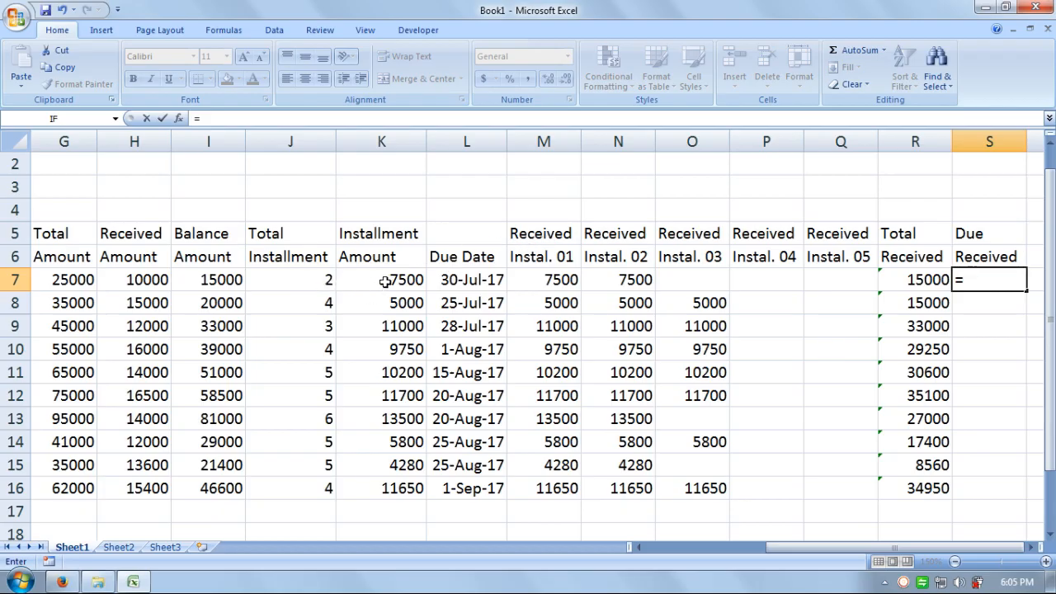
{"action": "left_click", "coordinate": [225, 279]}
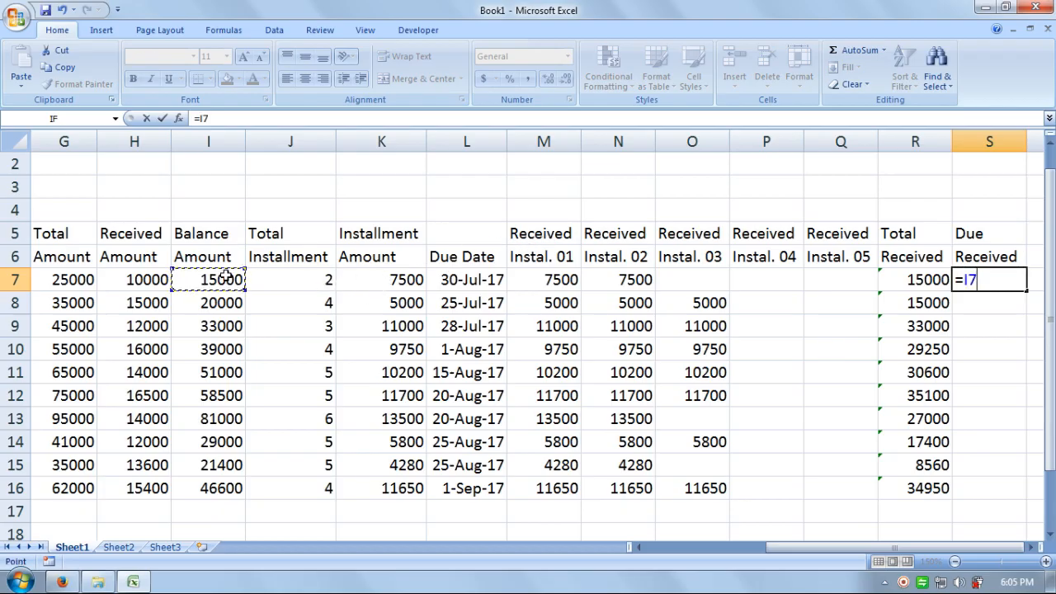
{"action": "type", "text": "-"}
{"action": "left_click", "coordinate": [900, 284]}
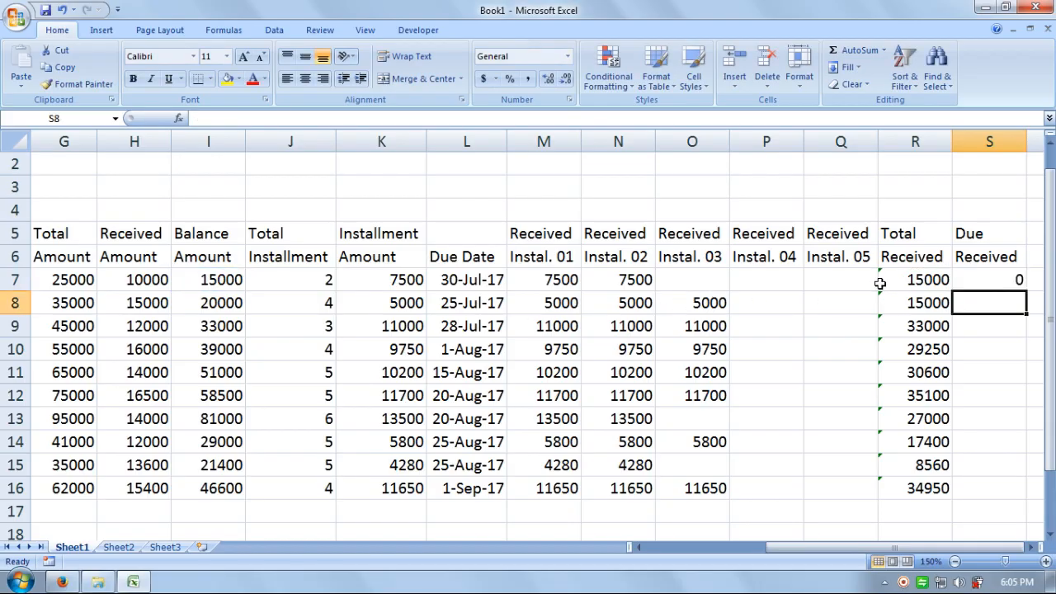
{"action": "type", "text": "="}
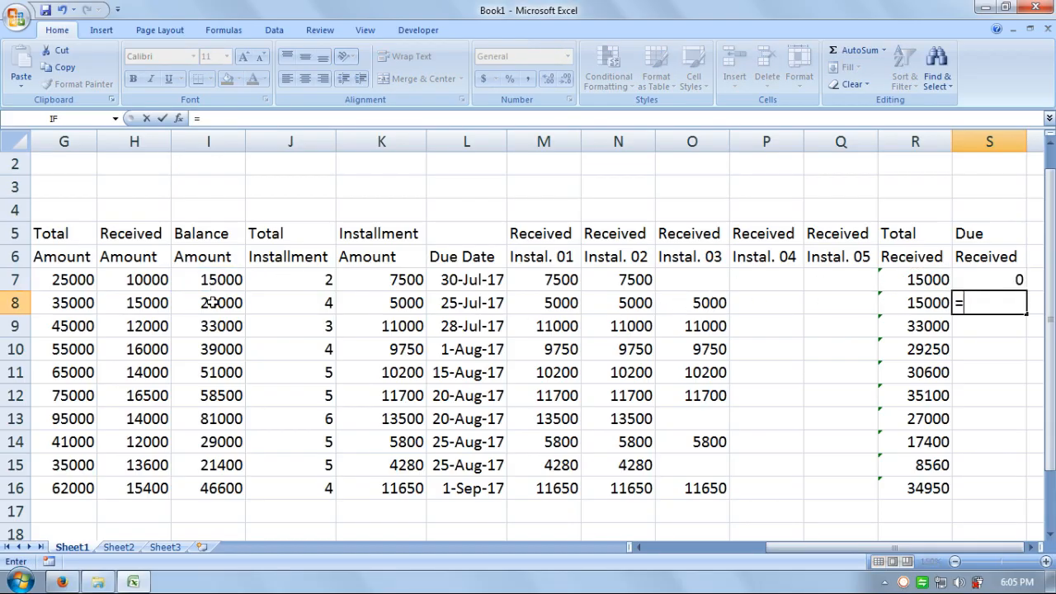
{"action": "left_click", "coordinate": [212, 303]}
{"action": "type", "text": "-"}
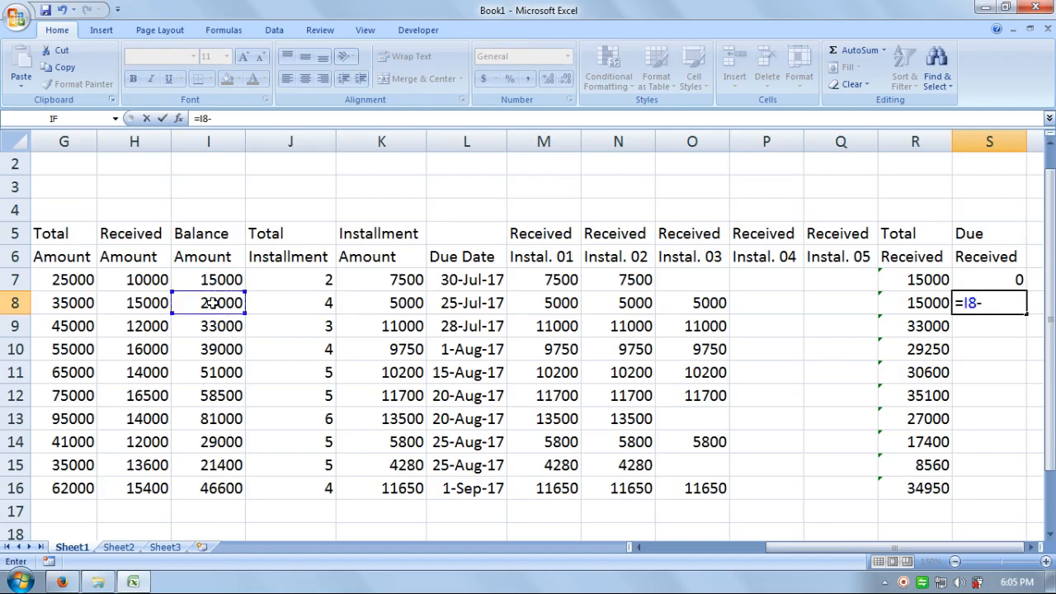
{"action": "left_click", "coordinate": [907, 303]}
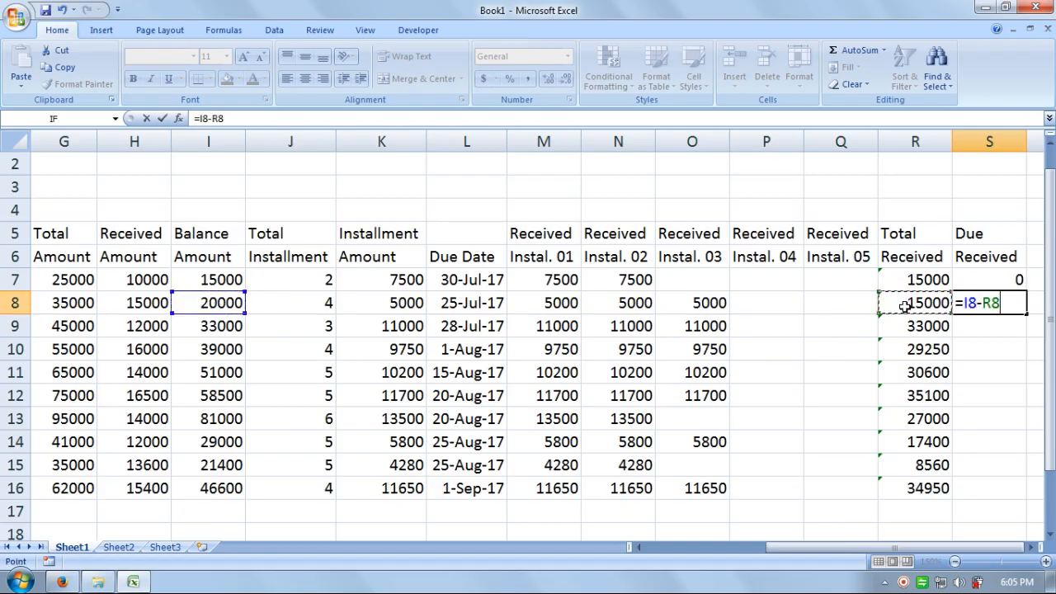
{"action": "key", "text": "Return"}
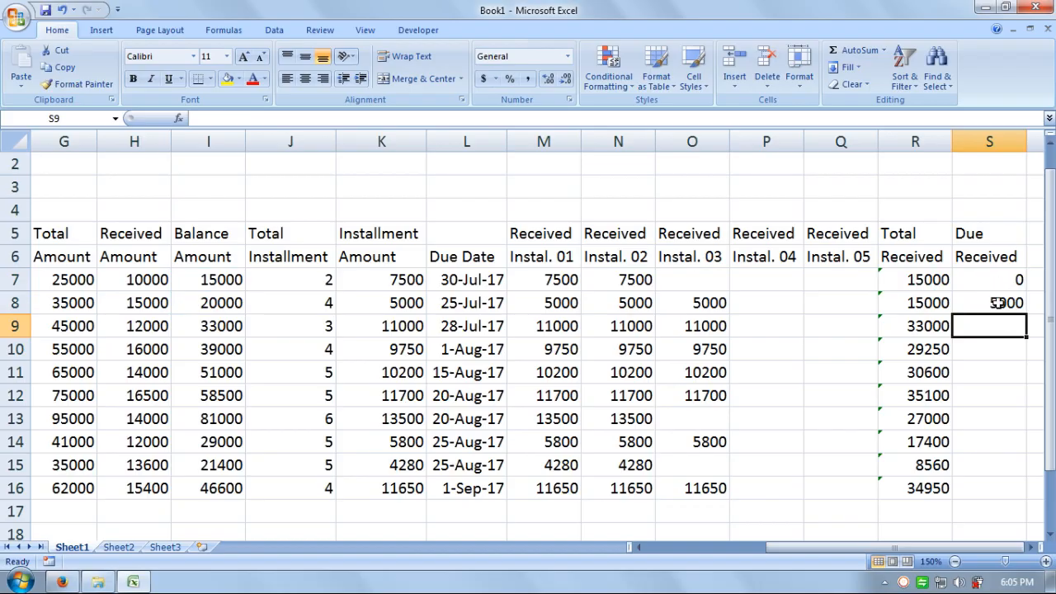
{"action": "type", "text": "="}
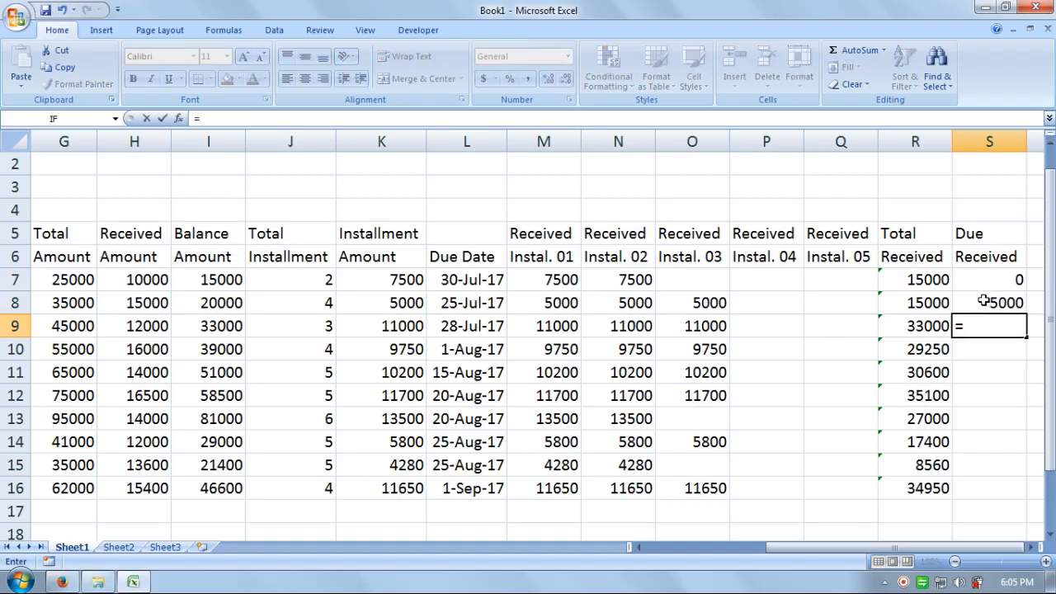
{"action": "left_click", "coordinate": [221, 325]}
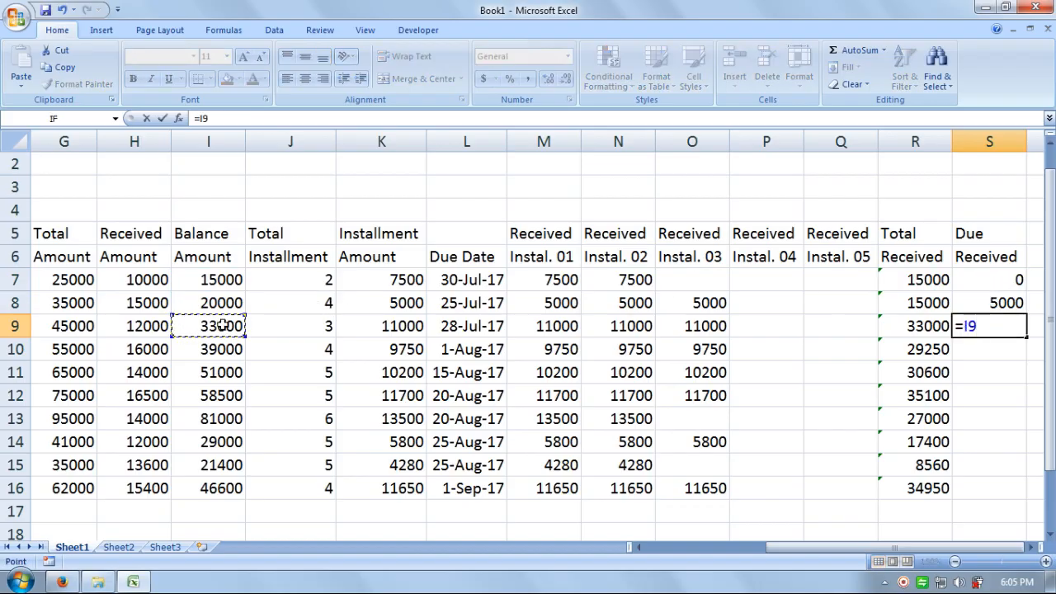
{"action": "type", "text": "-"}
{"action": "left_click", "coordinate": [904, 329]}
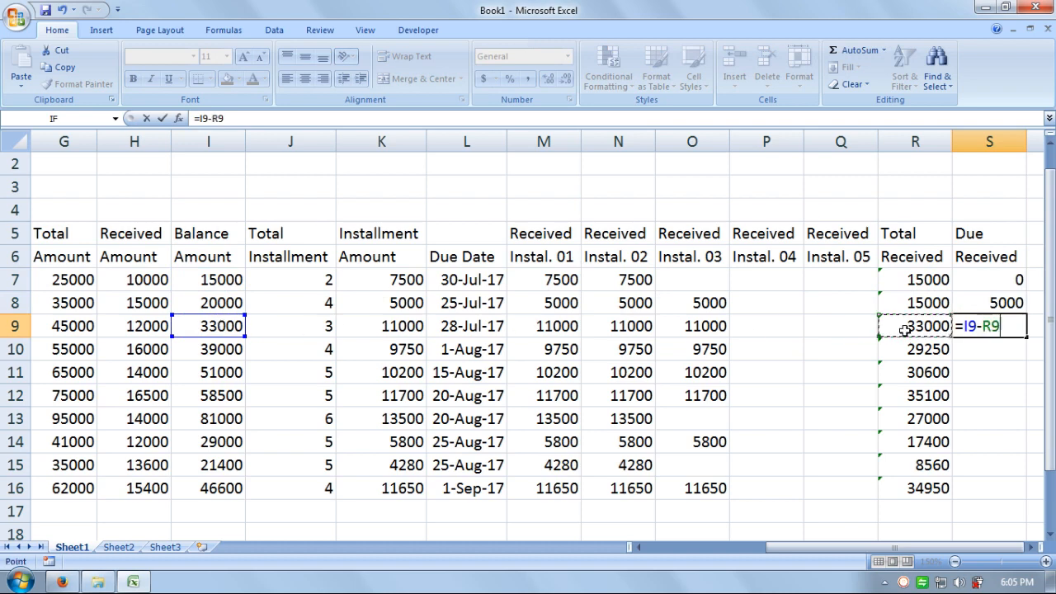
{"action": "key", "text": "Return"}
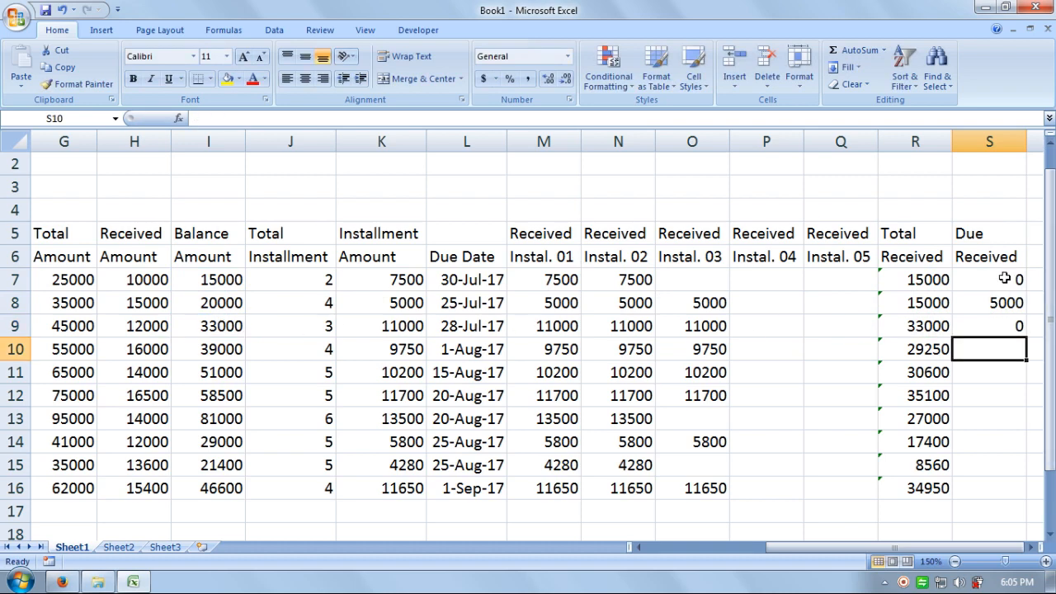
Step: Fill the Due Received formula down through S16 and scroll back toward column A
{"action": "left_click", "coordinate": [1005, 304]}
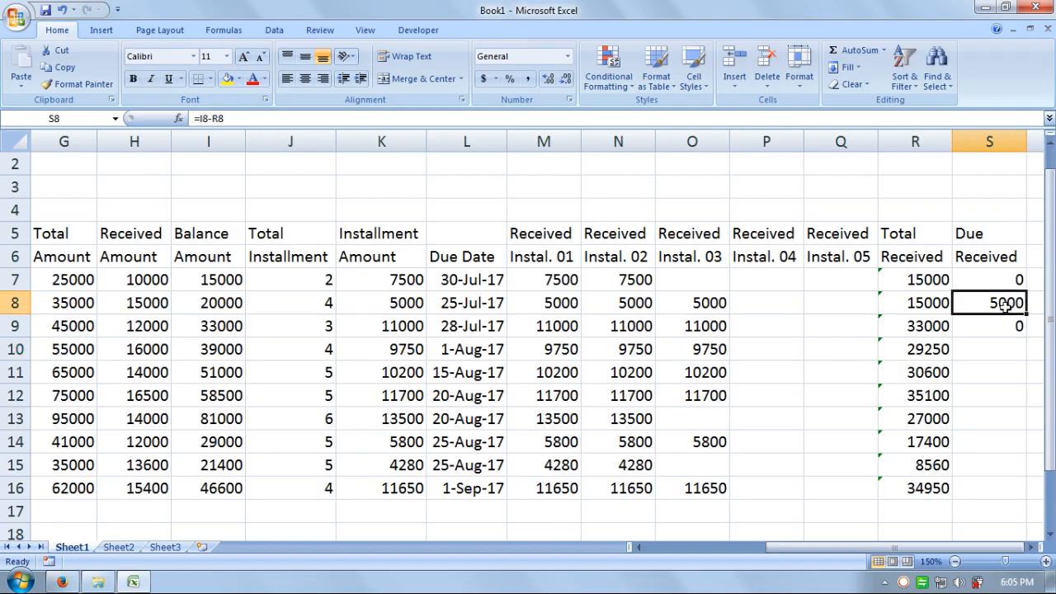
{"action": "left_click_drag", "start_coordinate": [1008, 281], "coordinate": [1019, 493]}
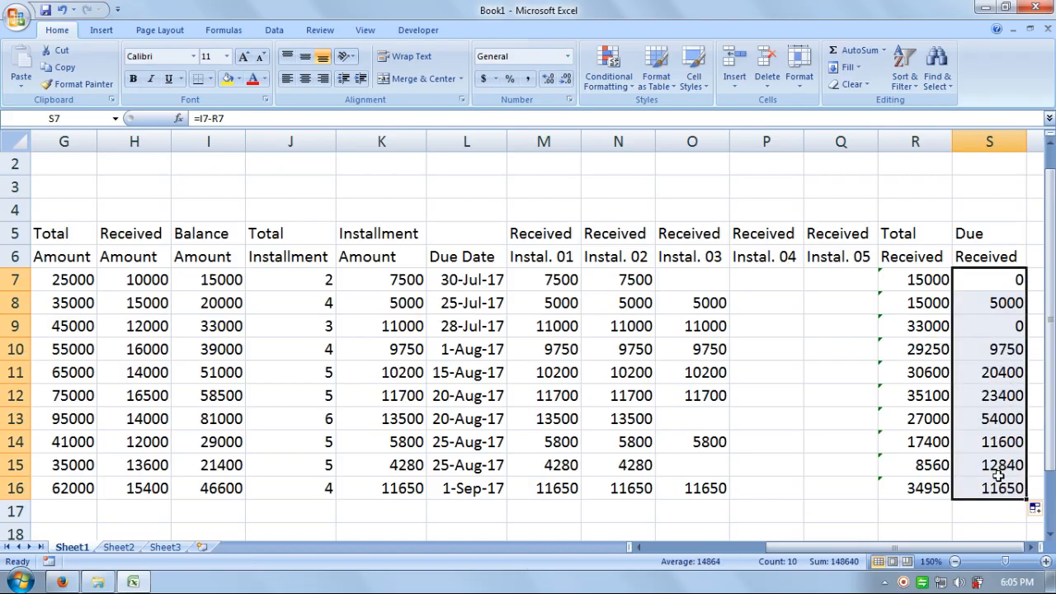
{"action": "left_click", "coordinate": [774, 307]}
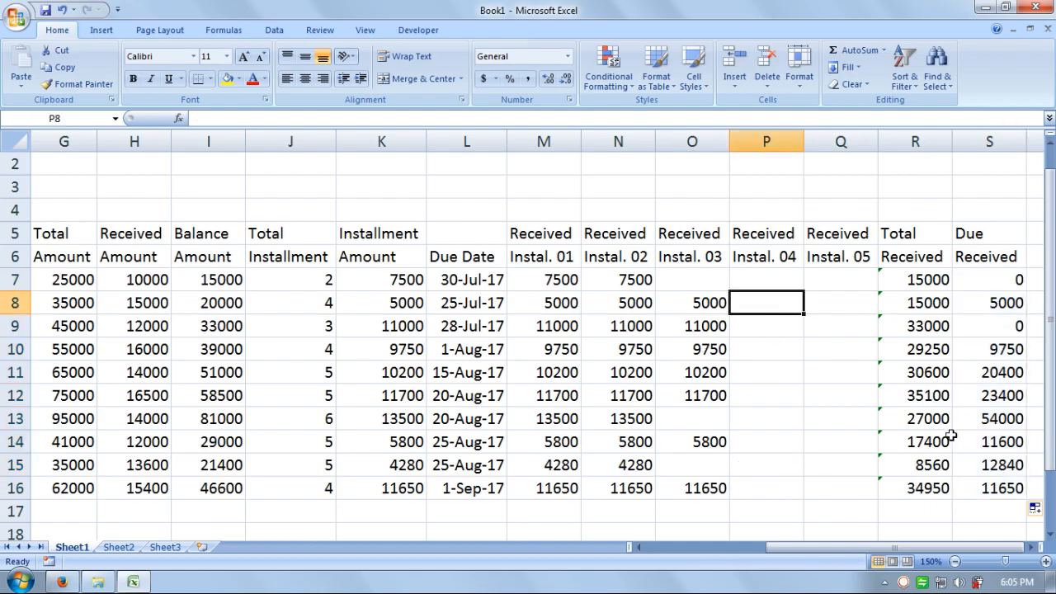
{"action": "left_click_drag", "start_coordinate": [893, 553], "coordinate": [807, 552]}
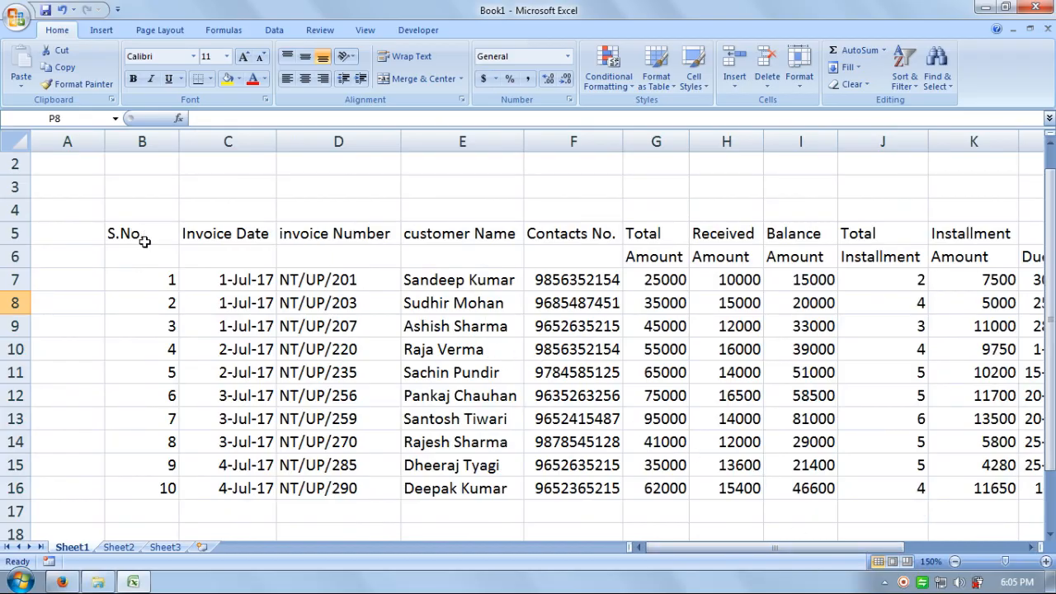
Step: Merge the S.No., Invoice Date, Invoice Number and Customer Name headers across rows 5–6
{"action": "left_click_drag", "start_coordinate": [144, 241], "coordinate": [146, 252]}
{"action": "left_click", "coordinate": [429, 79]}
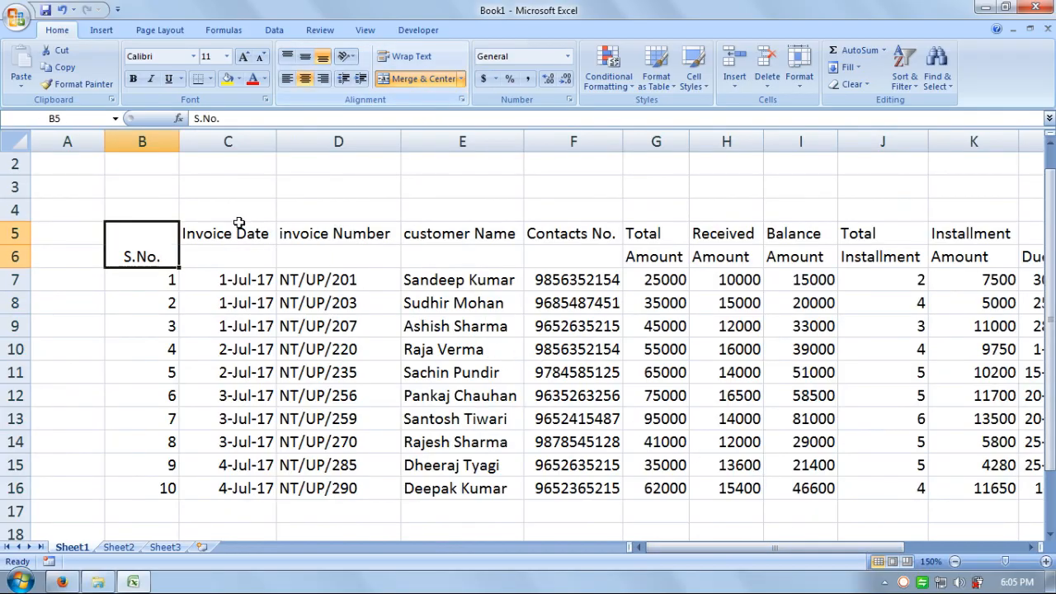
{"action": "left_click_drag", "start_coordinate": [238, 223], "coordinate": [238, 254]}
{"action": "left_click", "coordinate": [424, 78]}
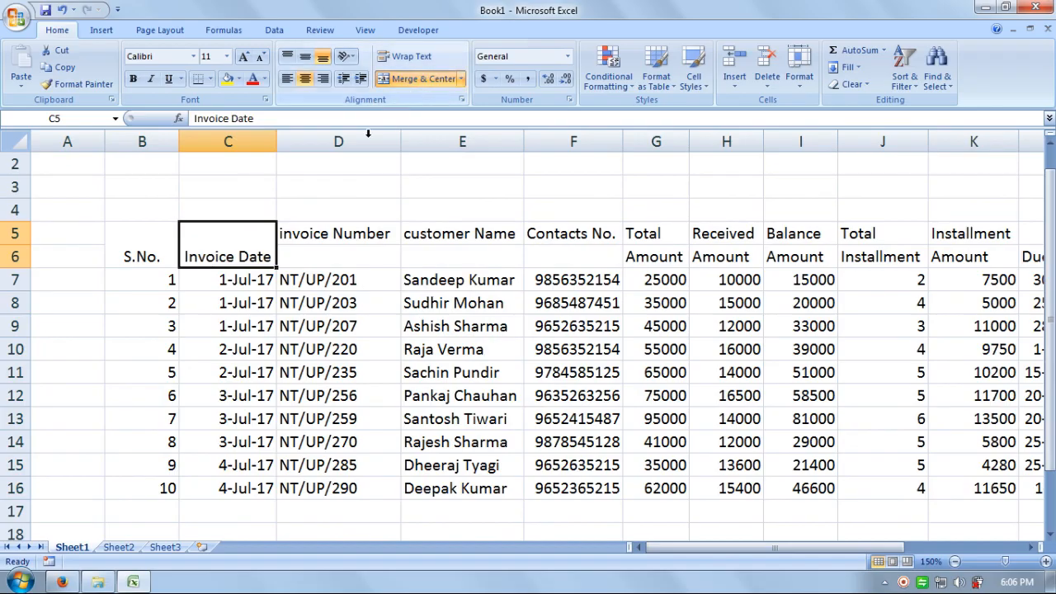
{"action": "left_click_drag", "start_coordinate": [337, 233], "coordinate": [341, 249]}
{"action": "left_click", "coordinate": [424, 78]}
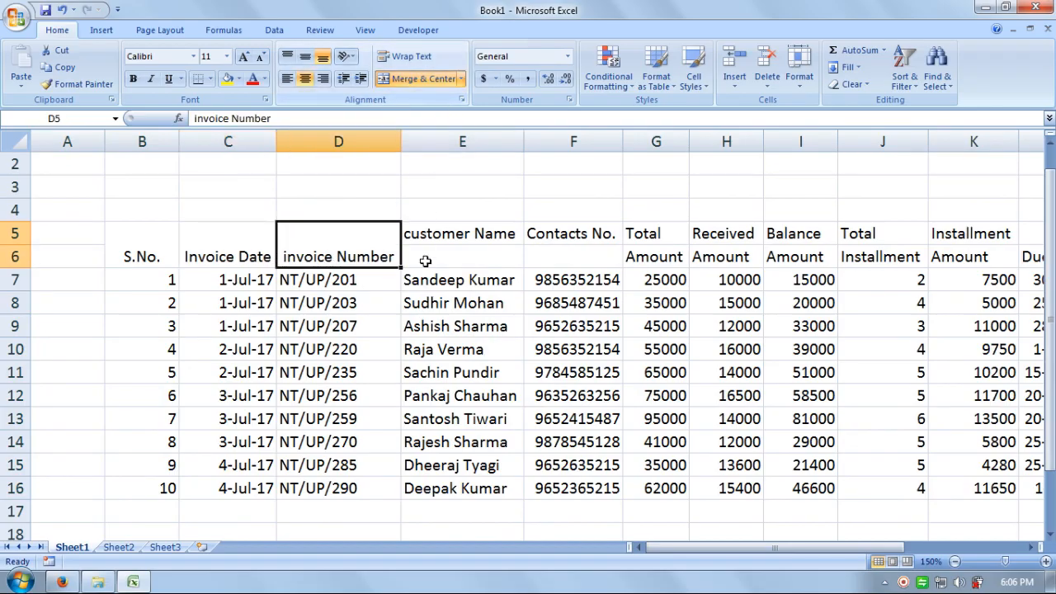
{"action": "left_click_drag", "start_coordinate": [437, 235], "coordinate": [453, 251]}
{"action": "left_click", "coordinate": [427, 79]}
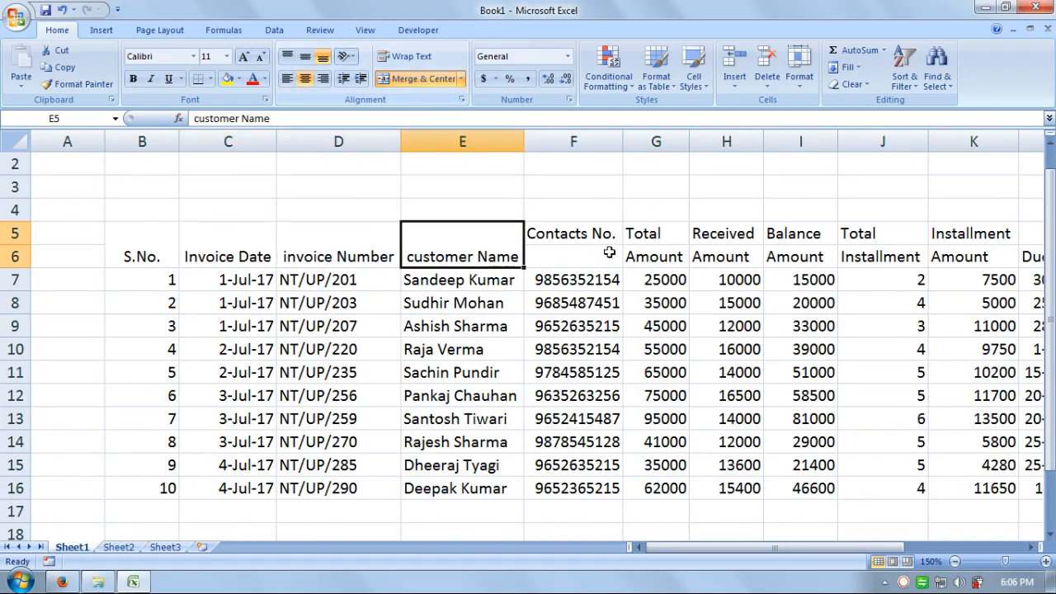
Step: Merge the Contacts No. and Due Date headers across rows 5–6, then middle-align all header text
{"action": "left_click_drag", "start_coordinate": [594, 233], "coordinate": [597, 256]}
{"action": "left_click", "coordinate": [430, 83]}
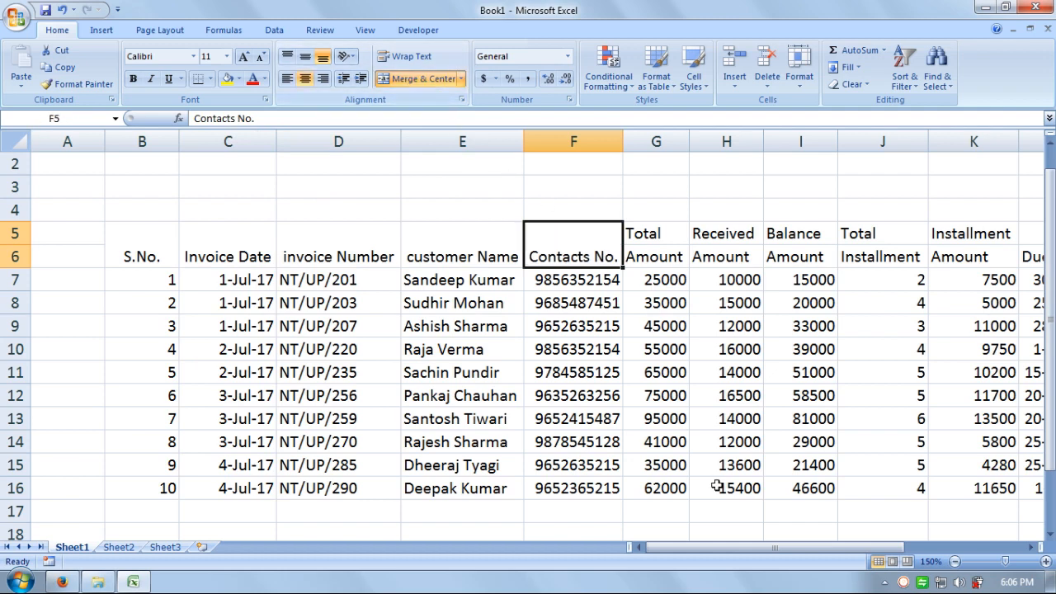
{"action": "left_click_drag", "start_coordinate": [745, 551], "coordinate": [821, 551]}
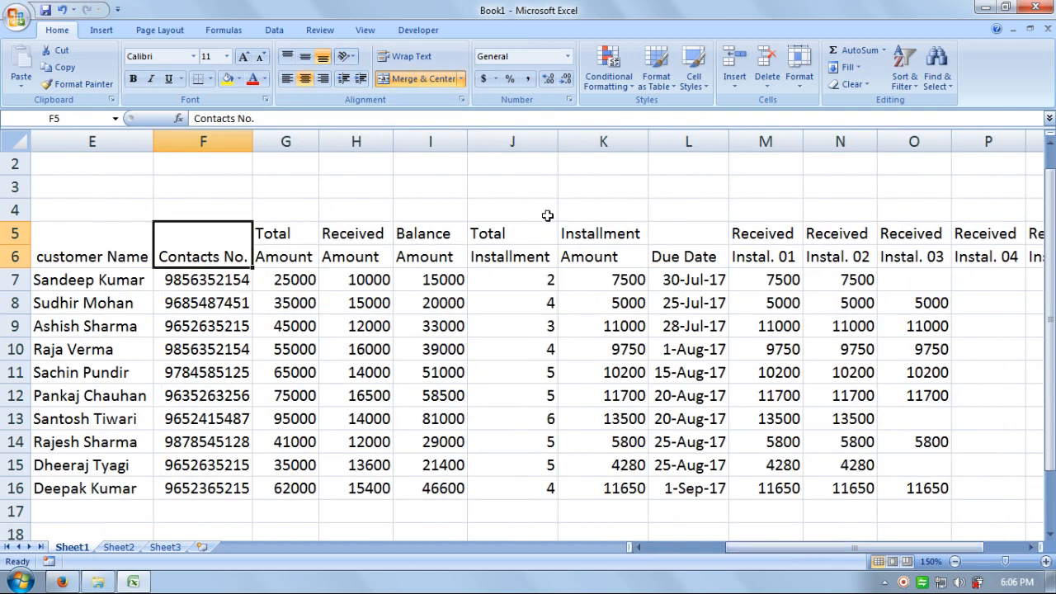
{"action": "left_click_drag", "start_coordinate": [676, 234], "coordinate": [678, 252]}
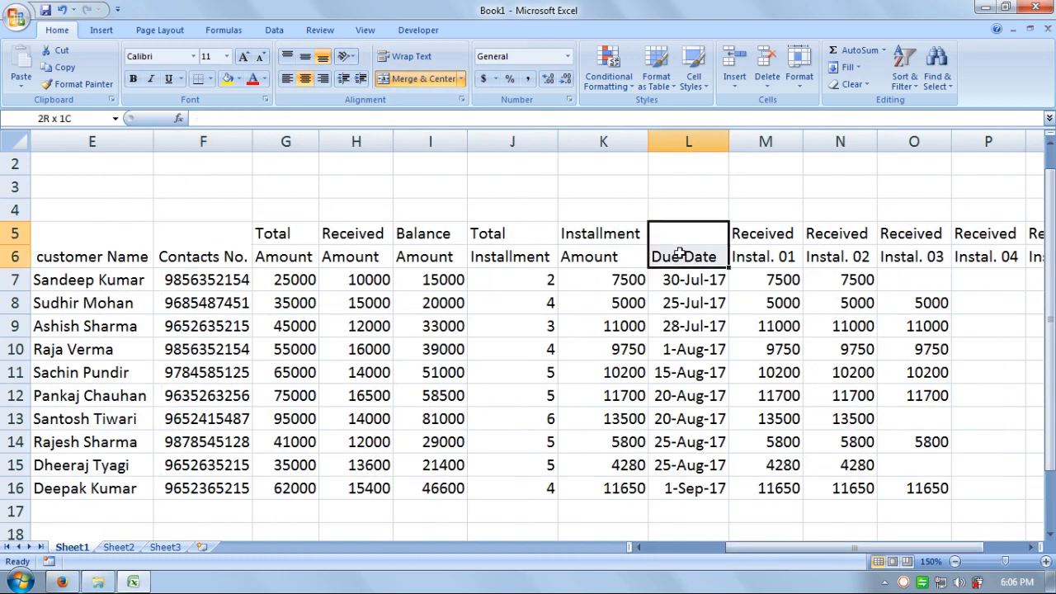
{"action": "left_click", "coordinate": [424, 79]}
{"action": "left_click_drag", "start_coordinate": [759, 547], "coordinate": [858, 557]}
{"action": "left_click_drag", "start_coordinate": [971, 231], "coordinate": [116, 250]}
{"action": "left_click", "coordinate": [309, 55]}
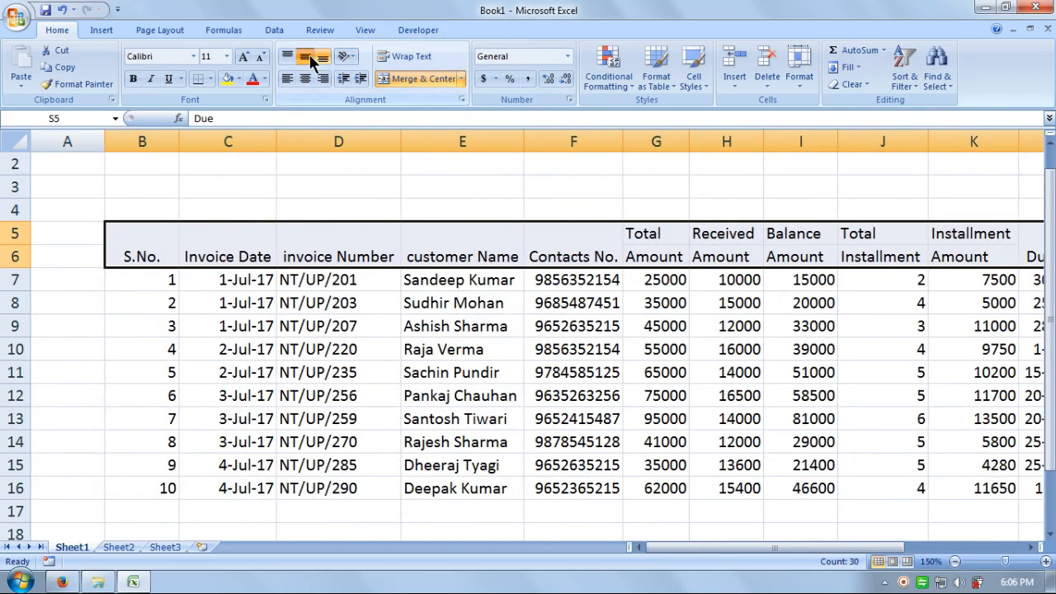
Step: Centre the header text horizontally and give header rows 5–6 a dark blue fill with white text
{"action": "left_click_drag", "start_coordinate": [941, 547], "coordinate": [750, 552]}
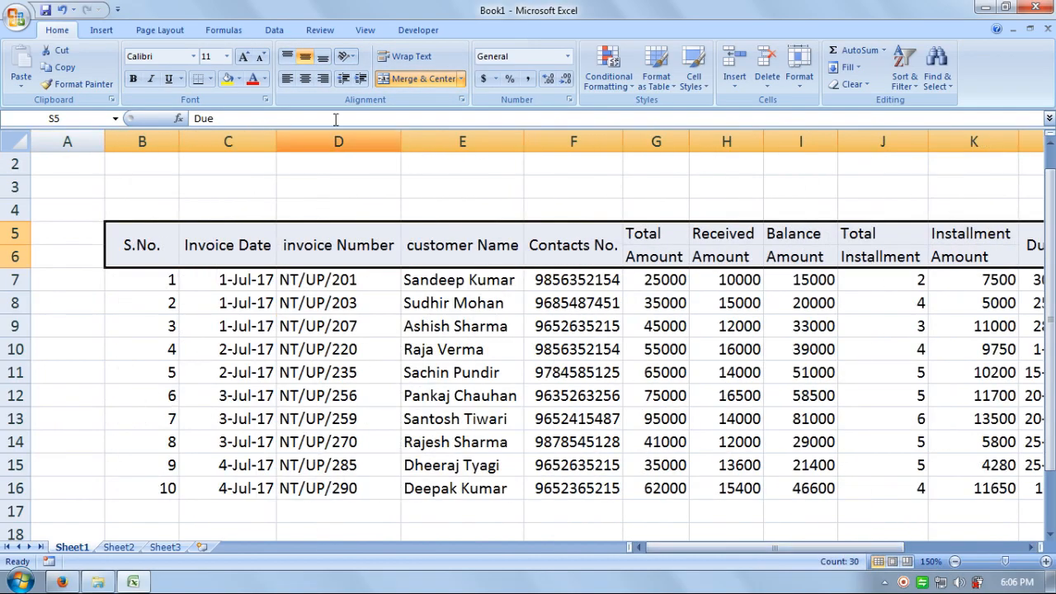
{"action": "left_click", "coordinate": [307, 80]}
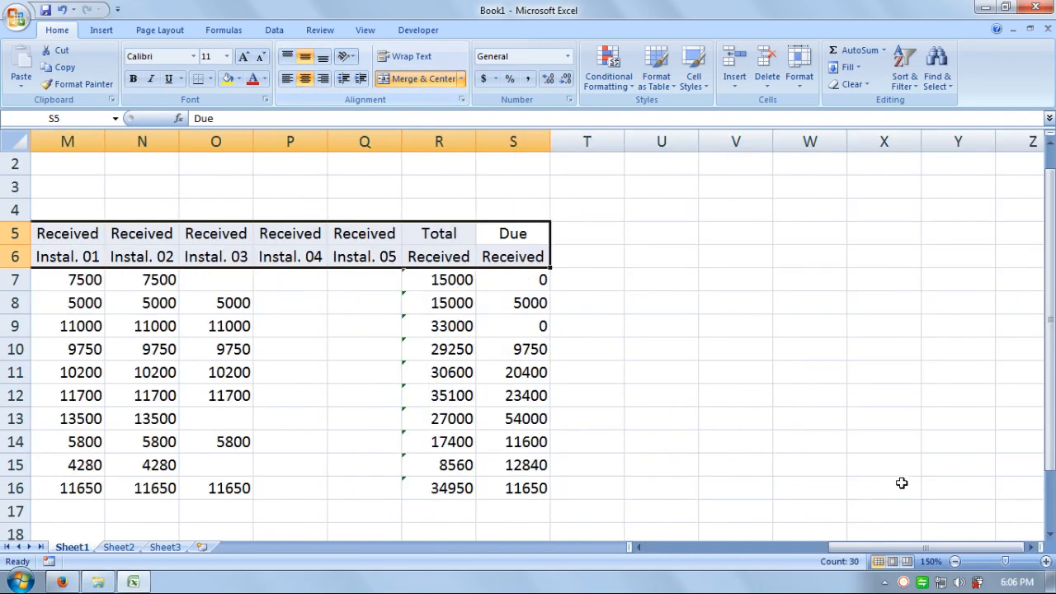
{"action": "left_click_drag", "start_coordinate": [898, 548], "coordinate": [711, 550]}
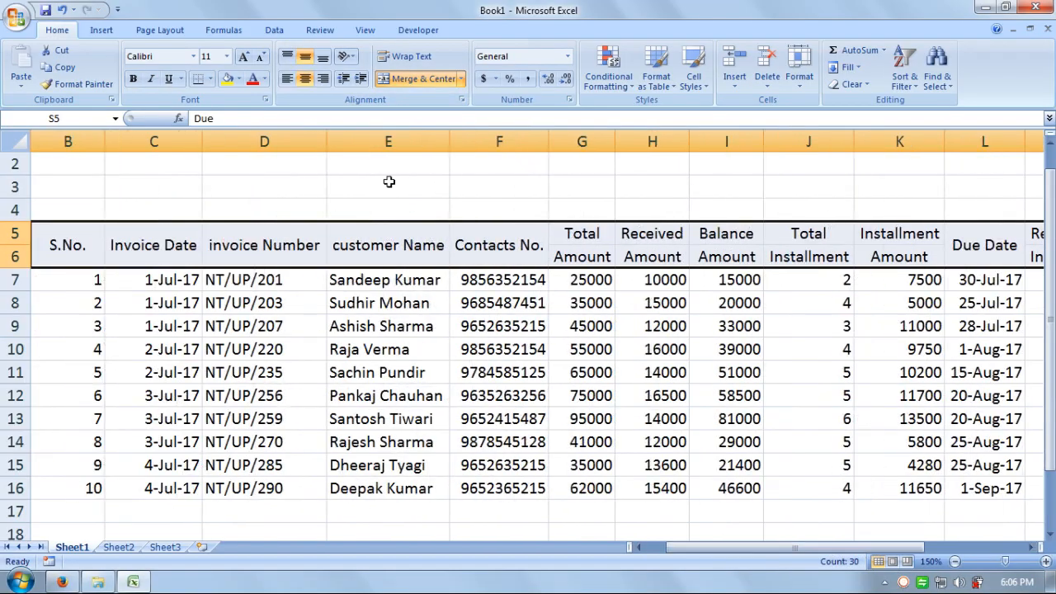
{"action": "left_click", "coordinate": [238, 80]}
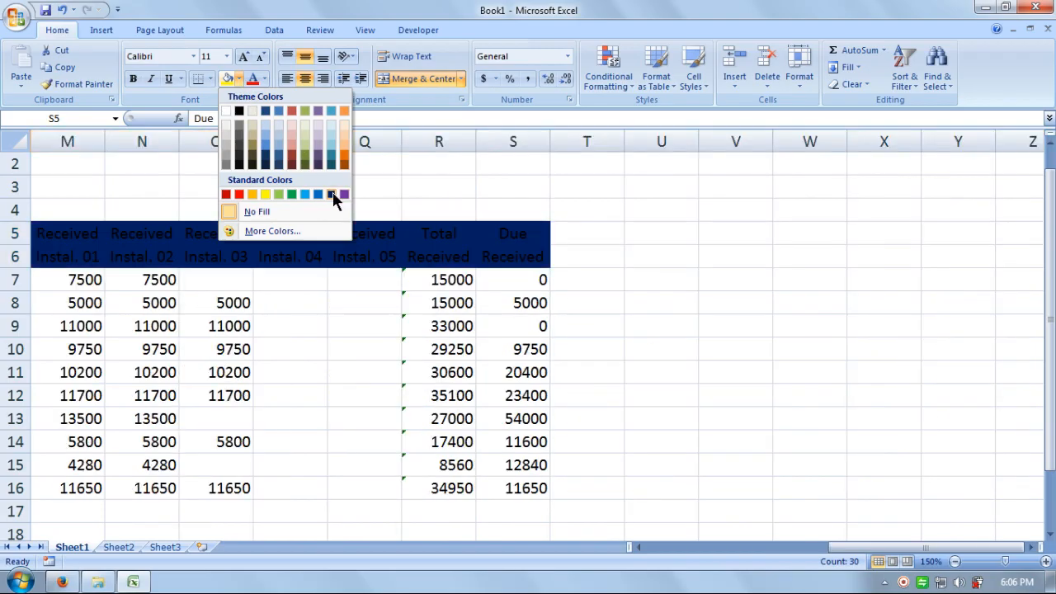
{"action": "left_click", "coordinate": [333, 194]}
{"action": "left_click", "coordinate": [266, 79]}
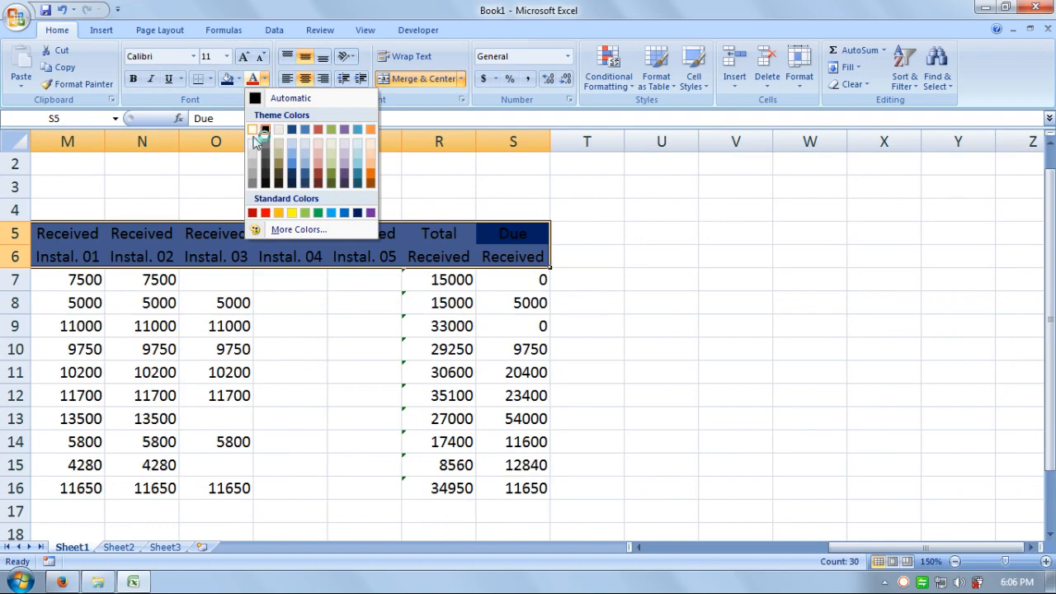
{"action": "left_click", "coordinate": [252, 130]}
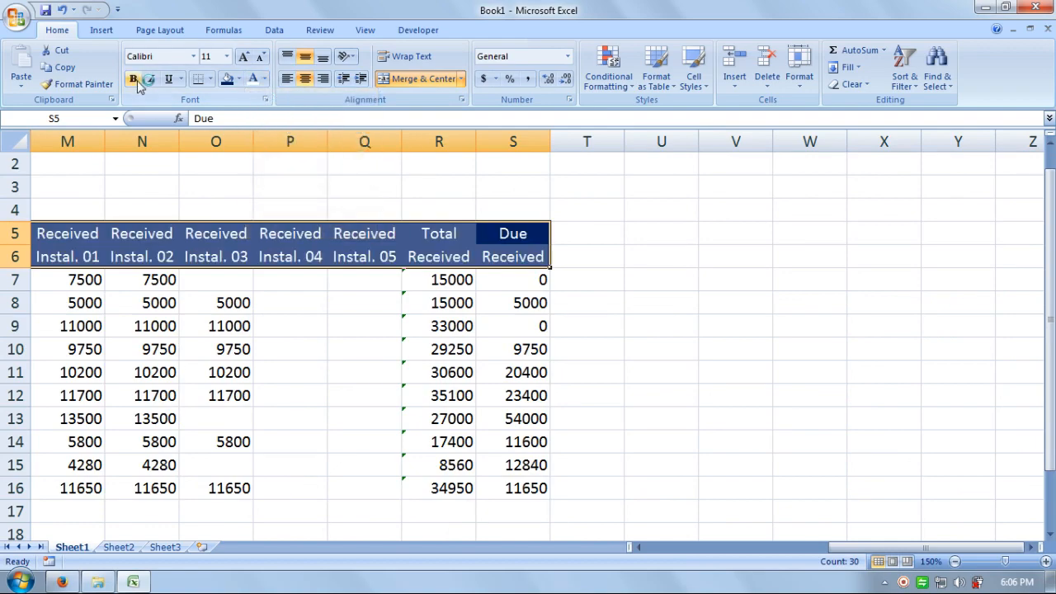
Step: Check the installment formula in K9, then select the whole table B5:S16
{"action": "left_click_drag", "start_coordinate": [862, 548], "coordinate": [739, 559]}
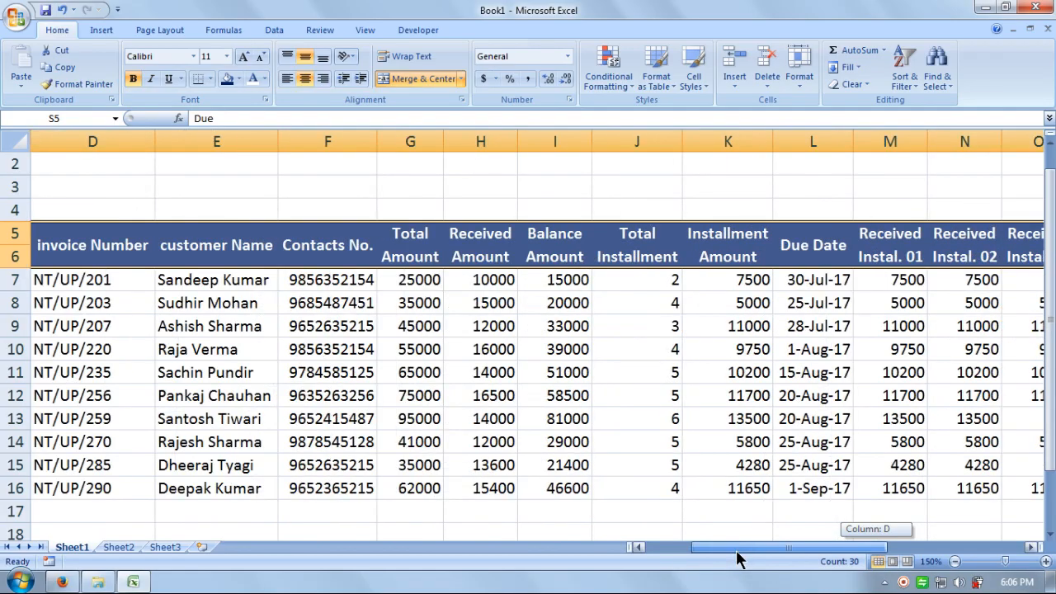
{"action": "left_click", "coordinate": [743, 323]}
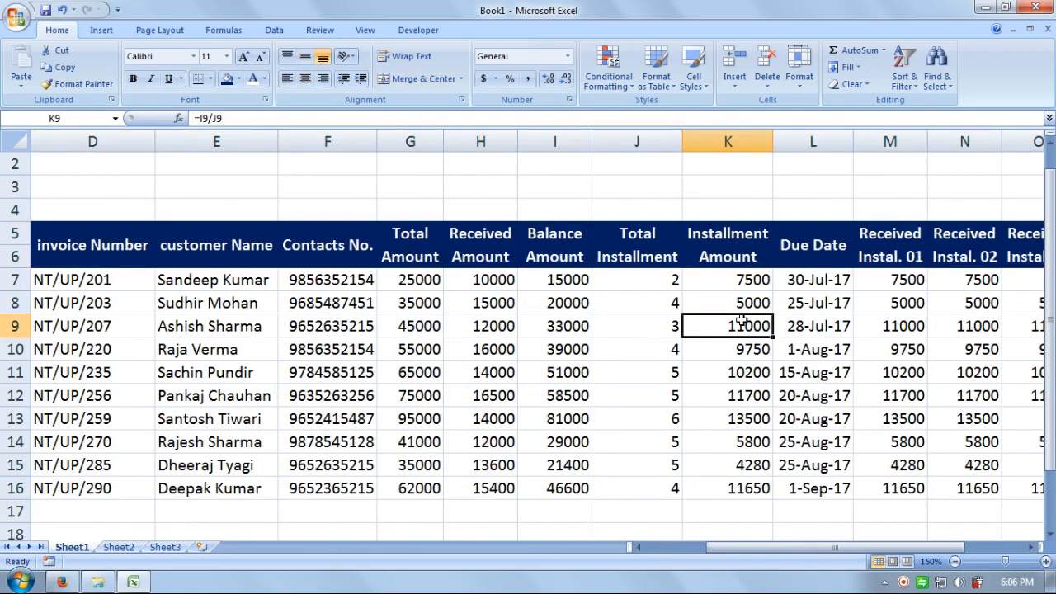
{"action": "left_click_drag", "start_coordinate": [743, 547], "coordinate": [667, 549]}
{"action": "left_click_drag", "start_coordinate": [149, 239], "coordinate": [990, 486]}
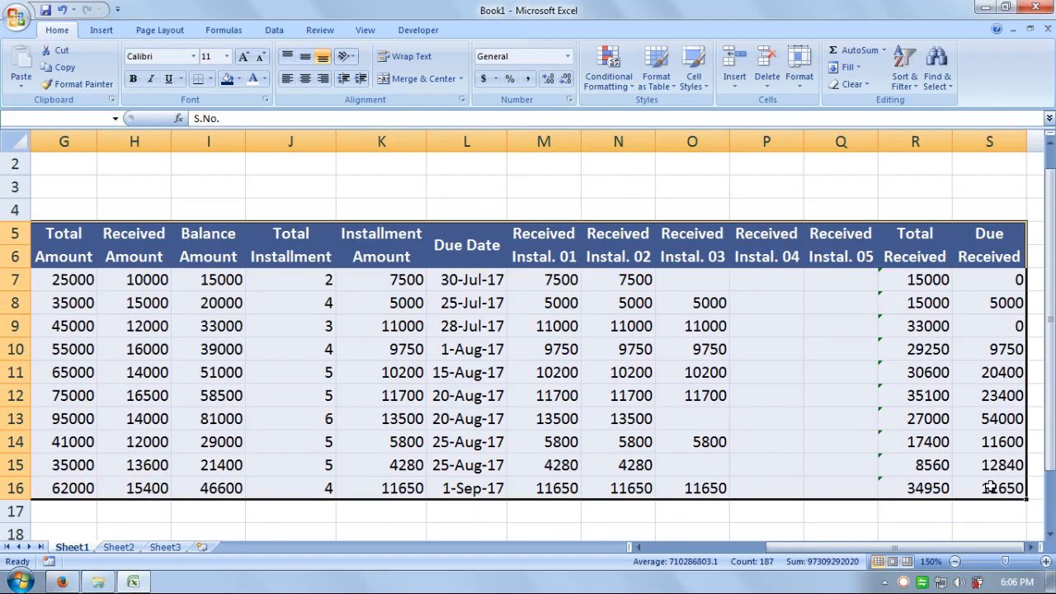
Step: Apply All Borders to every cell of the ledger table
{"action": "left_click", "coordinate": [238, 78]}
{"action": "left_click", "coordinate": [208, 78]}
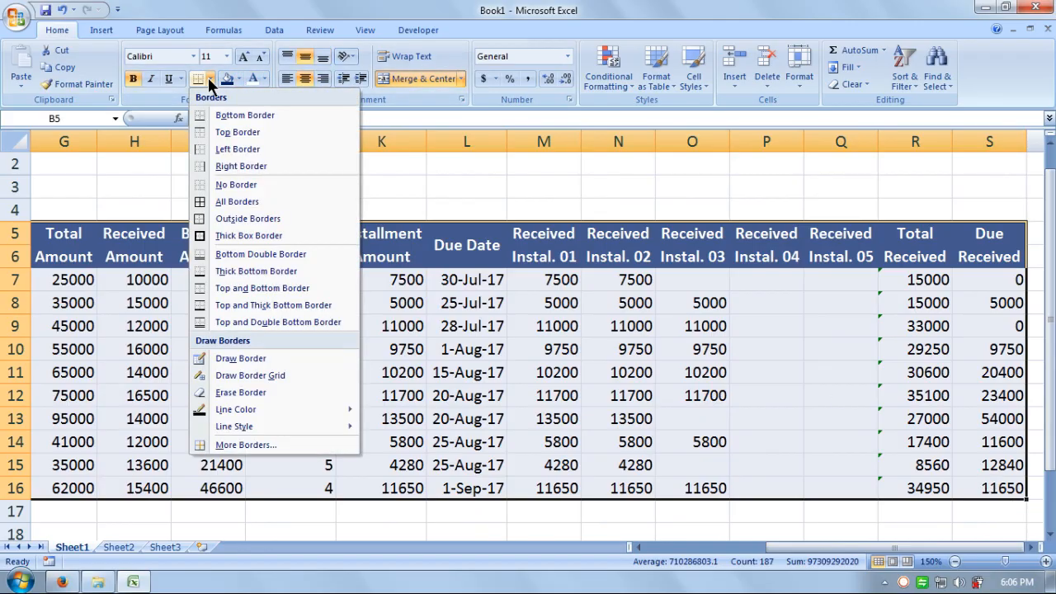
{"action": "left_click", "coordinate": [231, 203]}
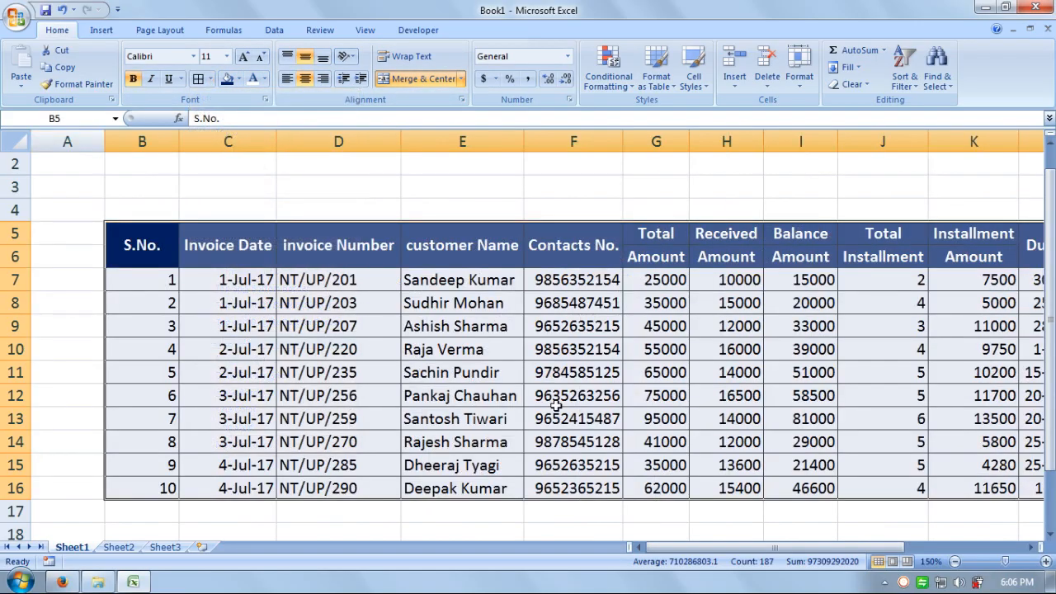
{"action": "left_click", "coordinate": [661, 441]}
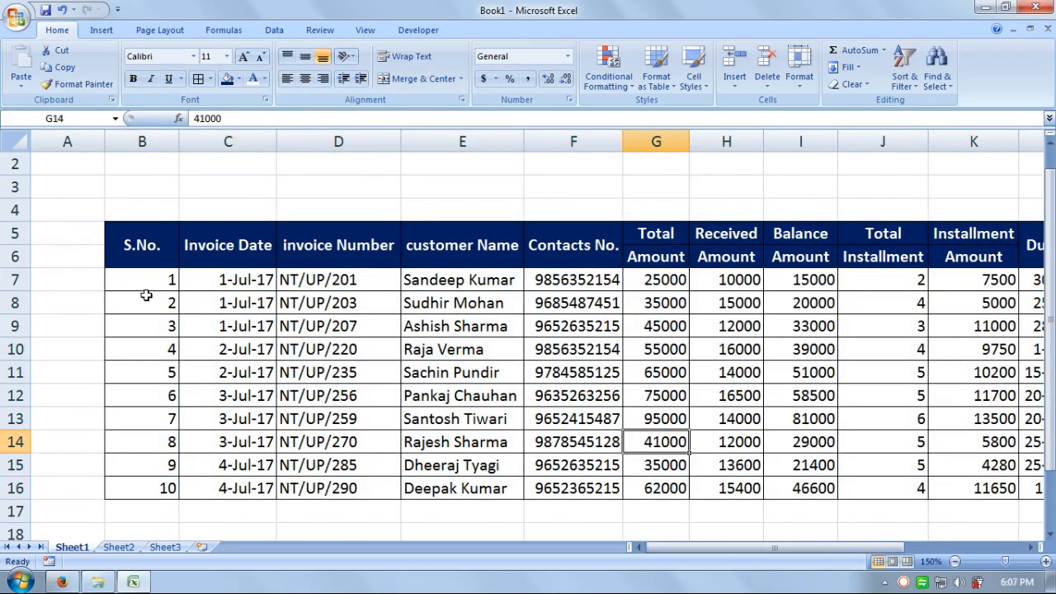
{"action": "left_click_drag", "start_coordinate": [146, 295], "coordinate": [471, 363]}
{"action": "left_click", "coordinate": [726, 372]}
{"action": "left_click", "coordinate": [707, 412]}
Step: Horizontally centre every heading and value in the table
{"action": "left_click_drag", "start_coordinate": [156, 231], "coordinate": [1009, 492]}
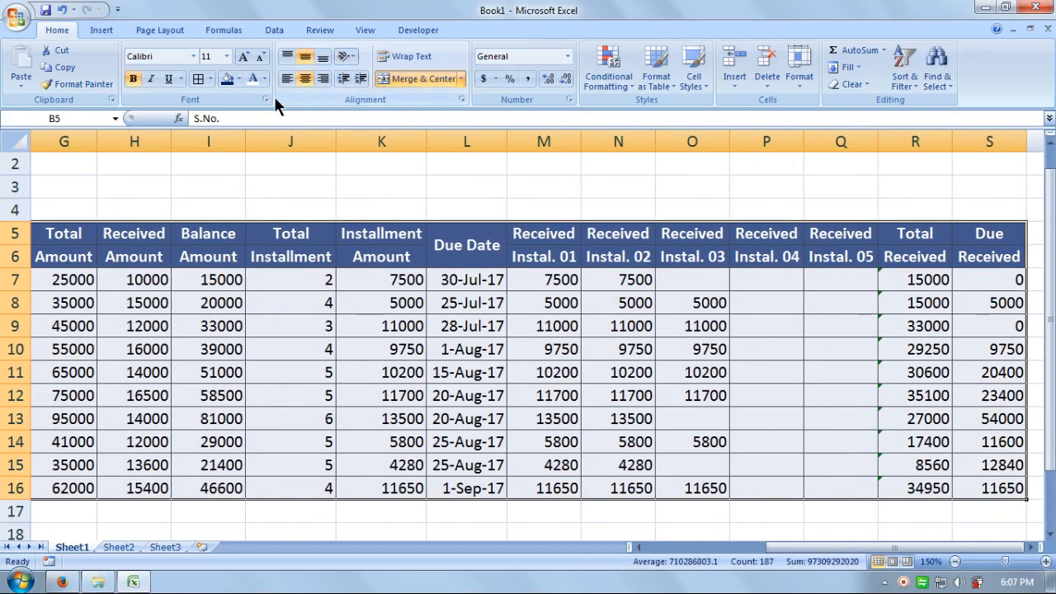
{"action": "left_click", "coordinate": [304, 79]}
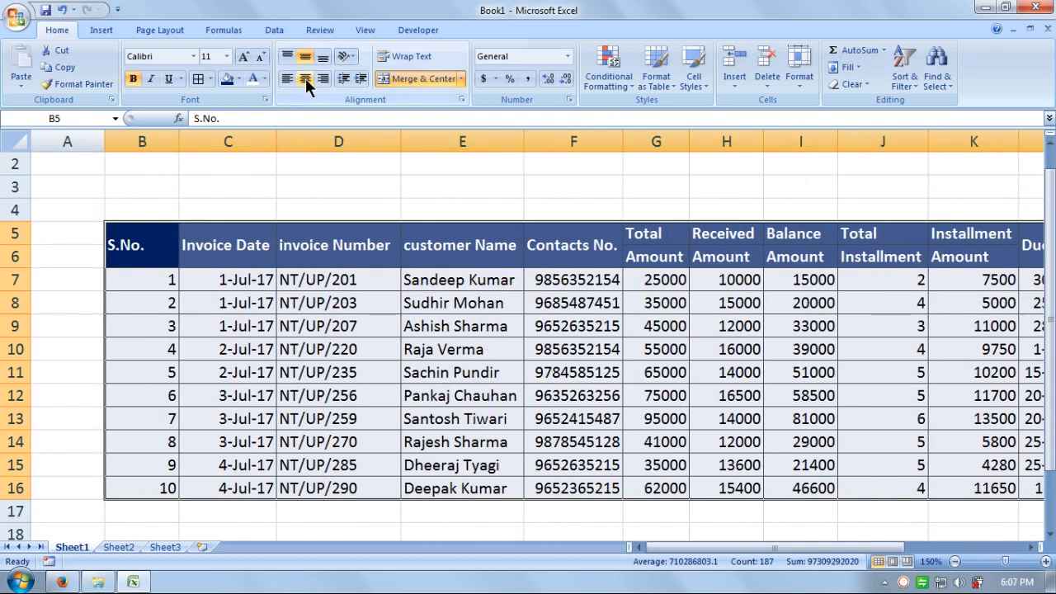
{"action": "left_click", "coordinate": [305, 78]}
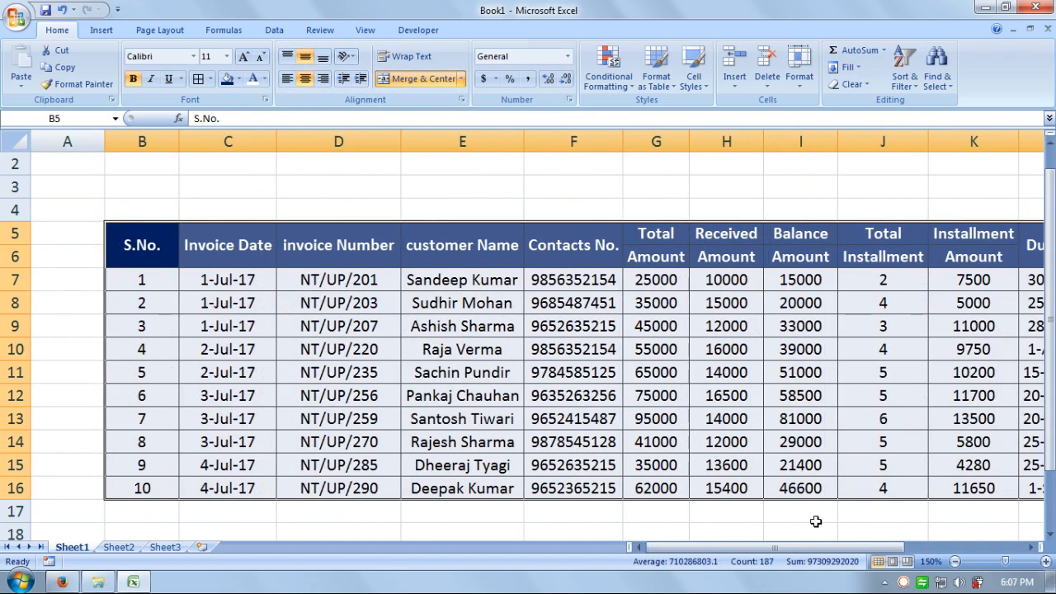
{"action": "left_click_drag", "start_coordinate": [825, 548], "coordinate": [855, 517]}
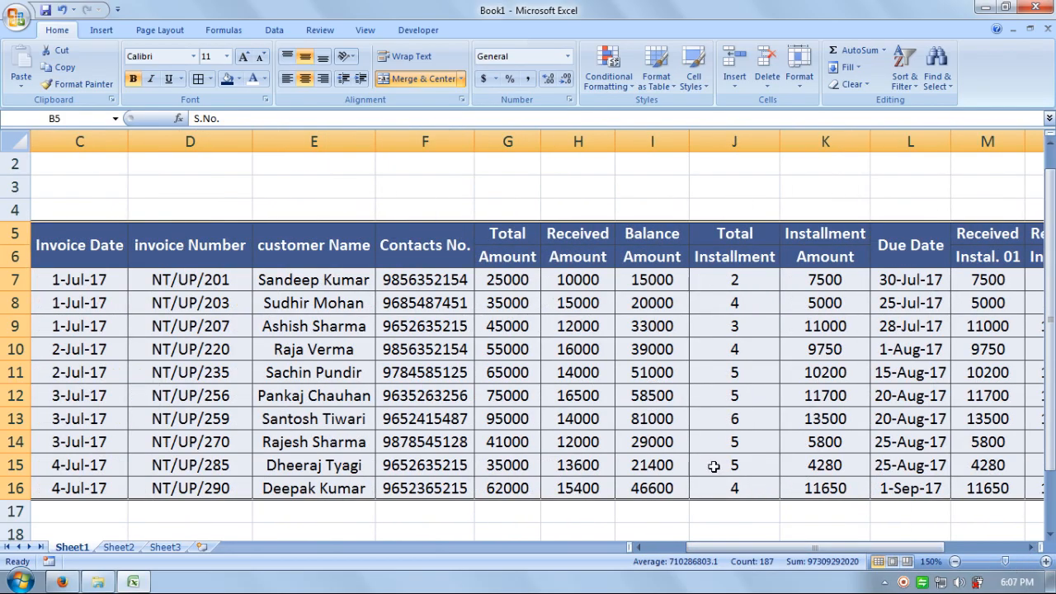
Step: Format G7:I16 as Accounting with the Rs. English (India) symbol, e.g. Rs. 25,000.00
{"action": "left_click_drag", "start_coordinate": [521, 291], "coordinate": [665, 489]}
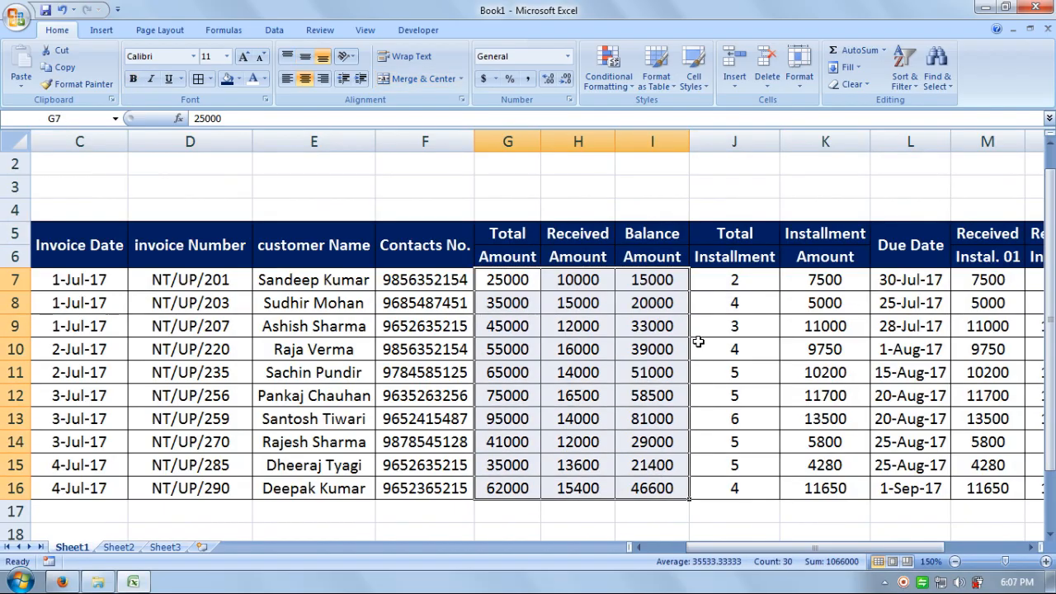
{"action": "left_click", "coordinate": [494, 78]}
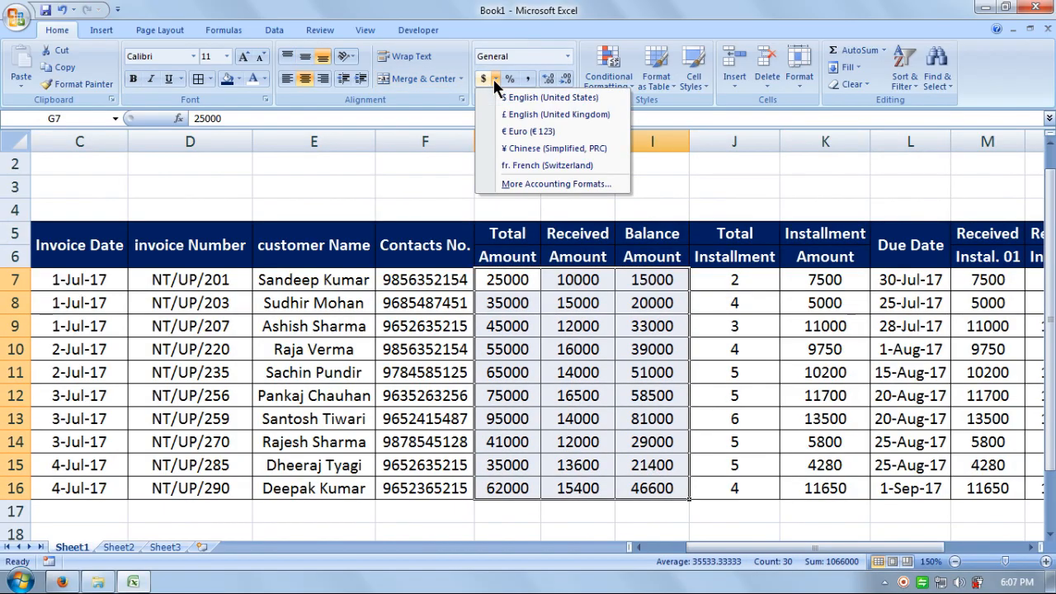
{"action": "left_click", "coordinate": [528, 191]}
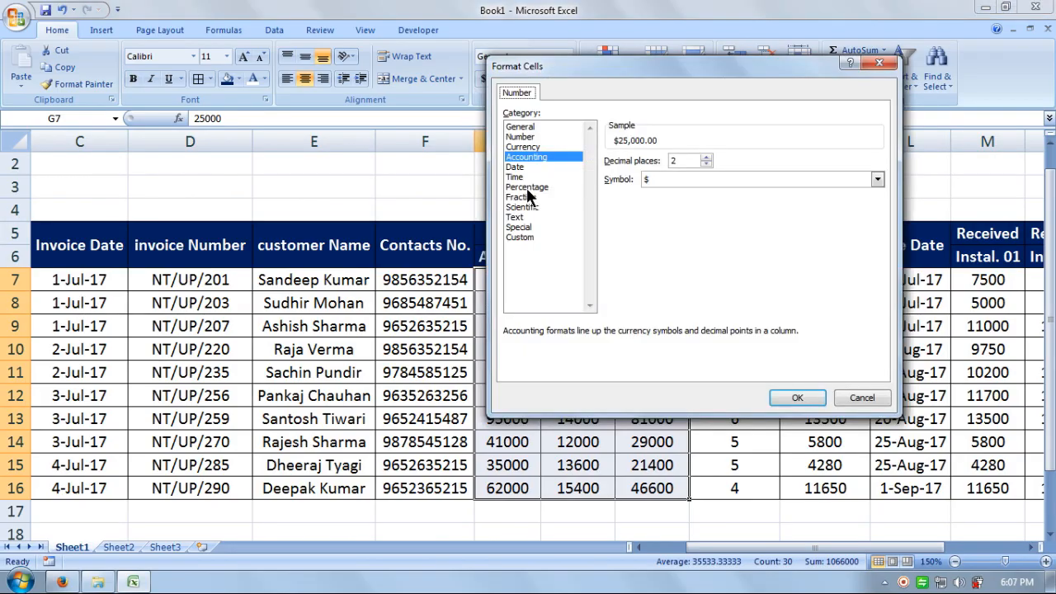
{"action": "left_click", "coordinate": [878, 179]}
{"action": "left_click_drag", "start_coordinate": [879, 234], "coordinate": [879, 239]}
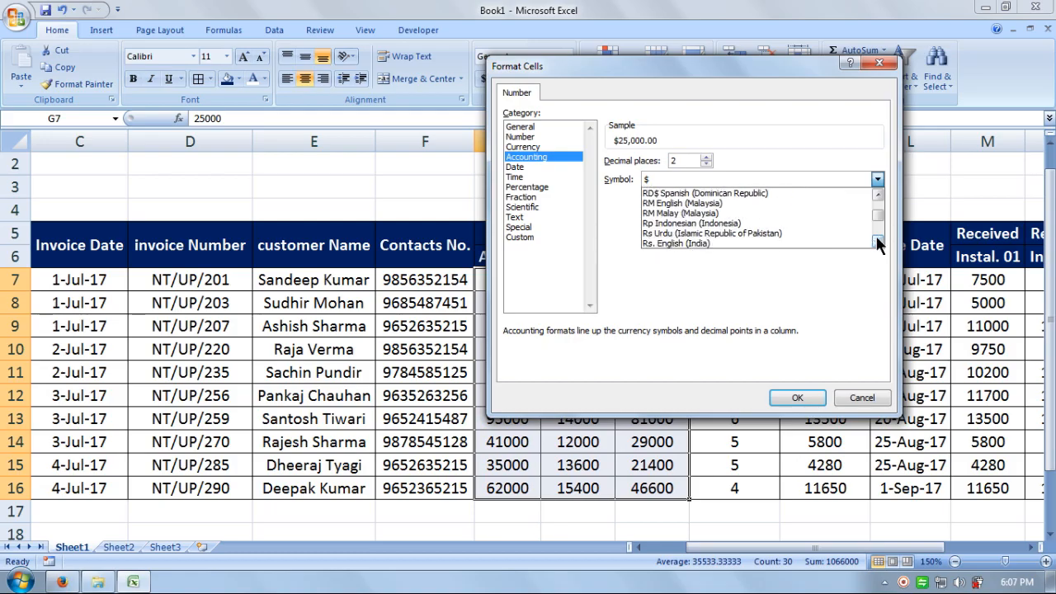
{"action": "left_click", "coordinate": [732, 242]}
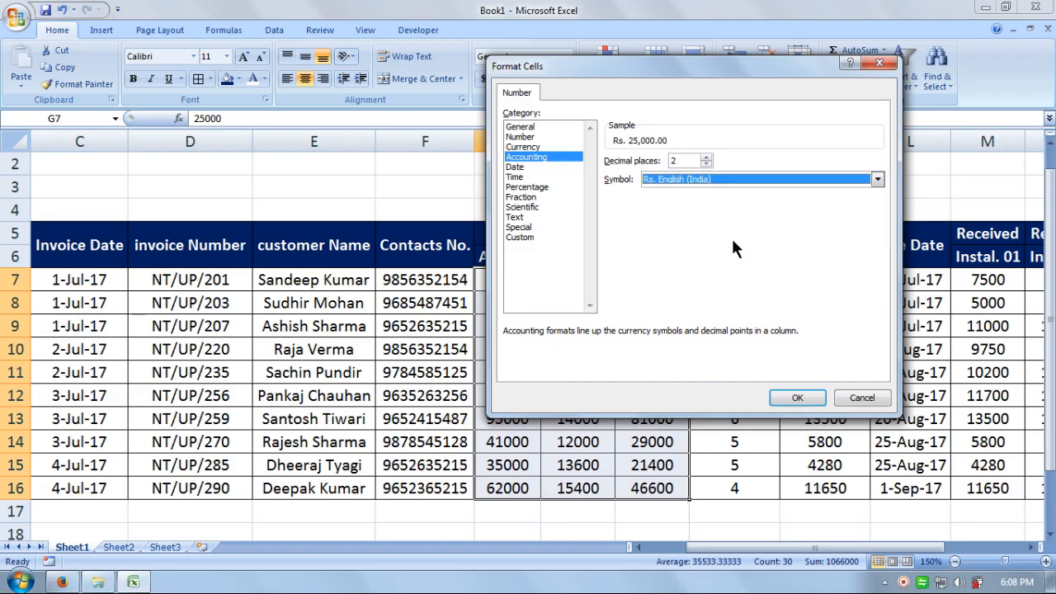
{"action": "left_click", "coordinate": [789, 398]}
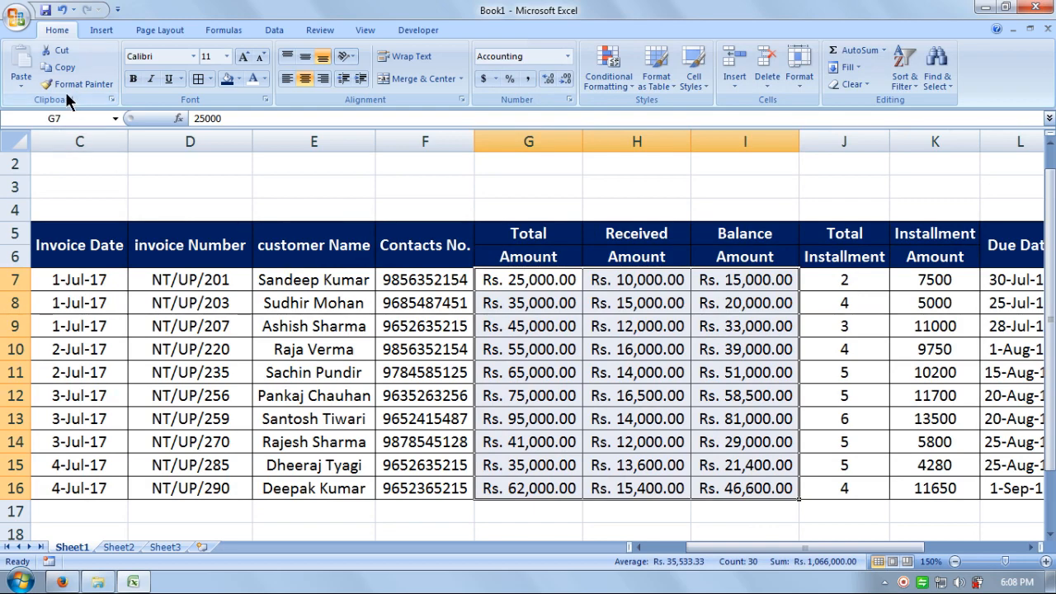
Step: Format-paint the rupee format onto Installment Amount, Received Instal. columns, Total Received and Due Received
{"action": "left_click_drag", "start_coordinate": [725, 551], "coordinate": [817, 554]}
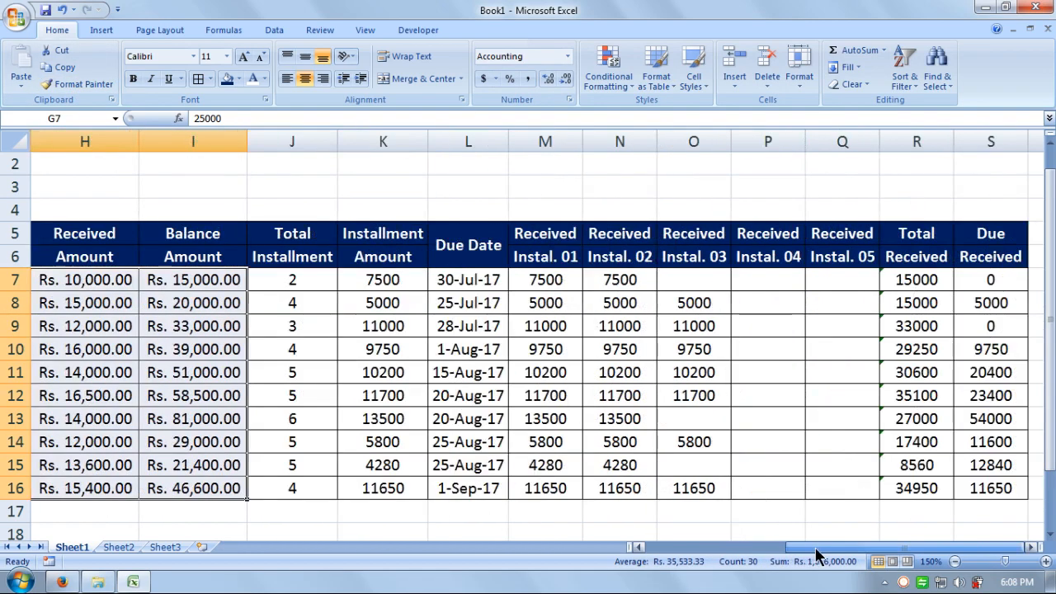
{"action": "left_click", "coordinate": [83, 84]}
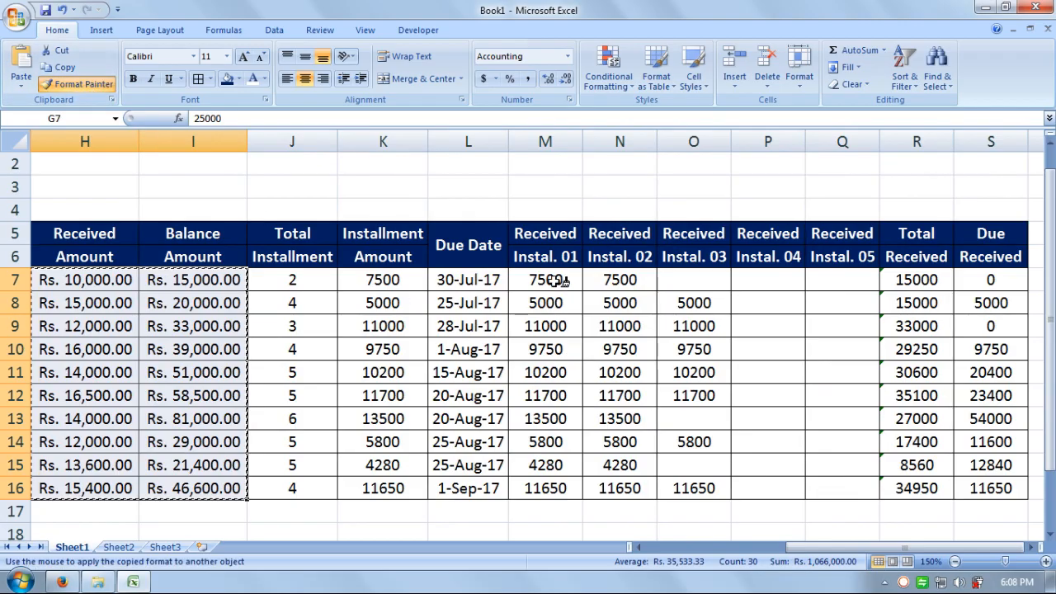
{"action": "left_click_drag", "start_coordinate": [384, 279], "coordinate": [411, 493]}
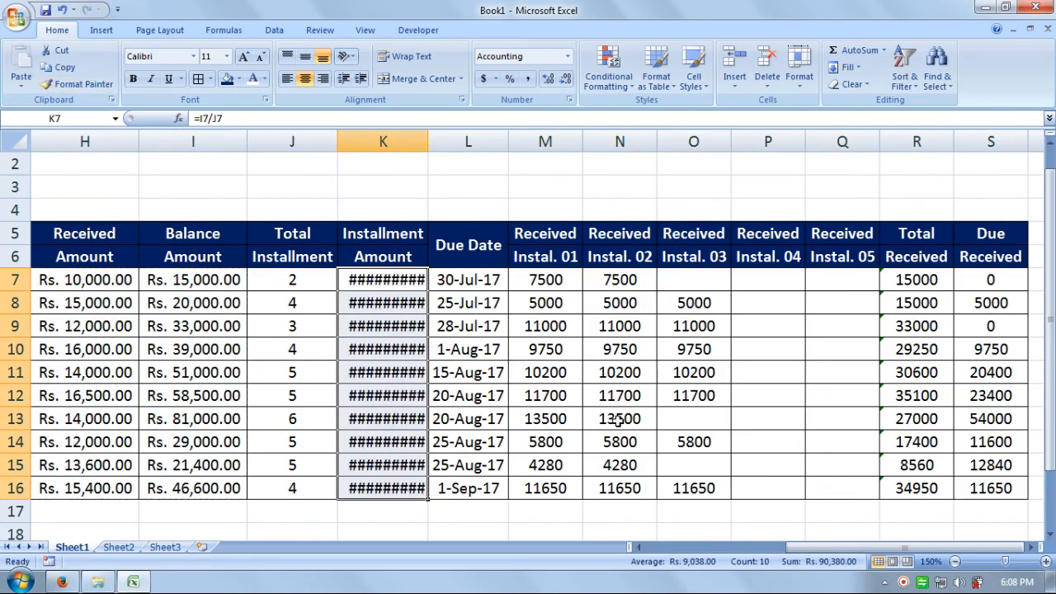
{"action": "left_click", "coordinate": [83, 85]}
{"action": "mouse_move", "coordinate": [551, 278]}
{"action": "left_mouse_down"}
{"action": "mouse_move", "coordinate": [797, 377]}
{"action": "mouse_move", "coordinate": [844, 467]}
{"action": "mouse_move", "coordinate": [837, 491]}
{"action": "left_mouse_up"}
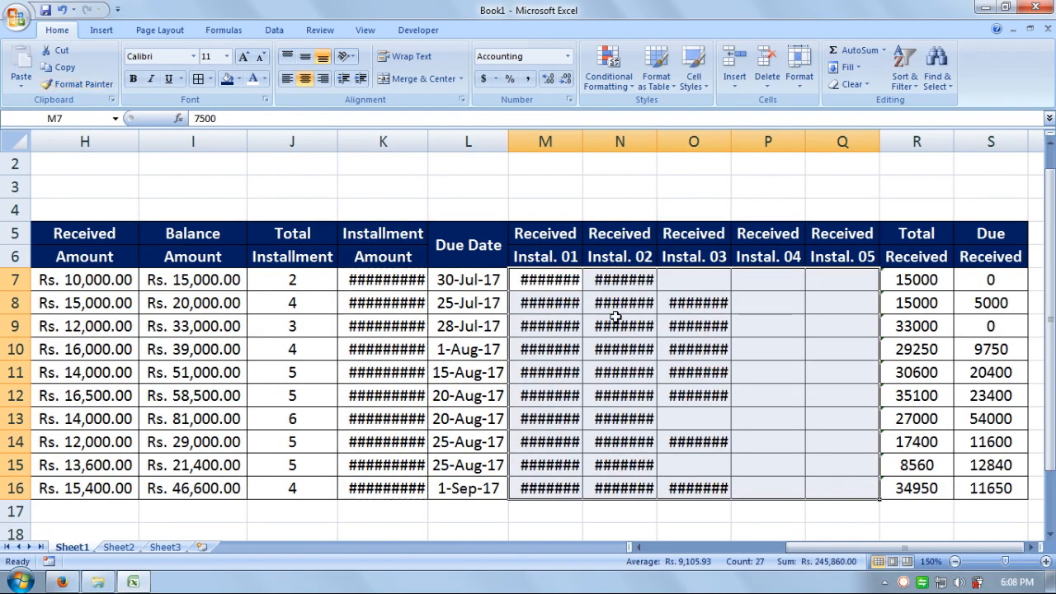
{"action": "left_click", "coordinate": [105, 84]}
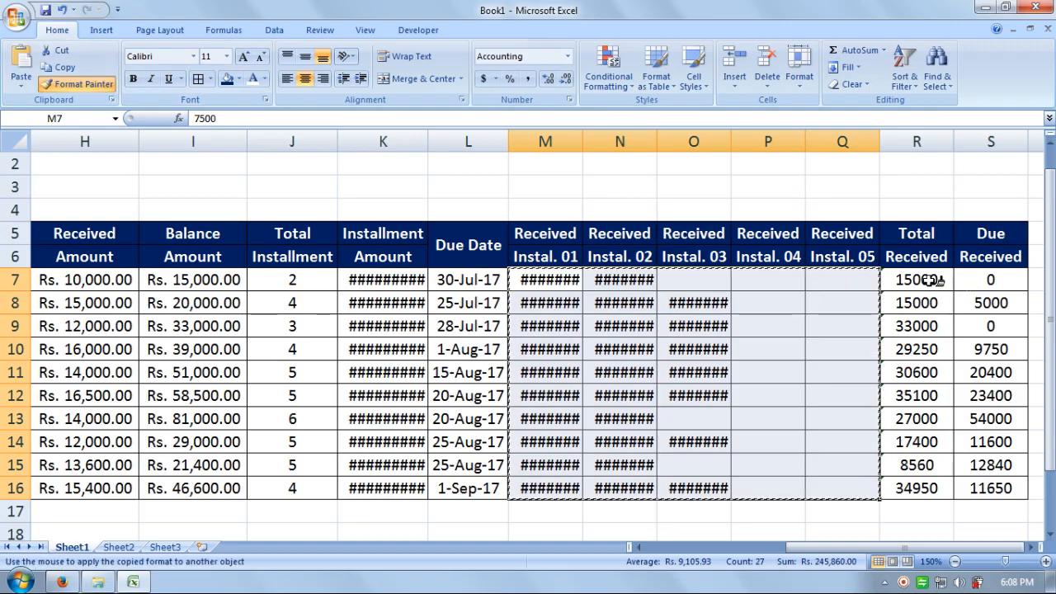
{"action": "mouse_move", "coordinate": [919, 279]}
{"action": "left_mouse_down"}
{"action": "mouse_move", "coordinate": [957, 324]}
{"action": "mouse_move", "coordinate": [1002, 488]}
{"action": "left_mouse_up"}
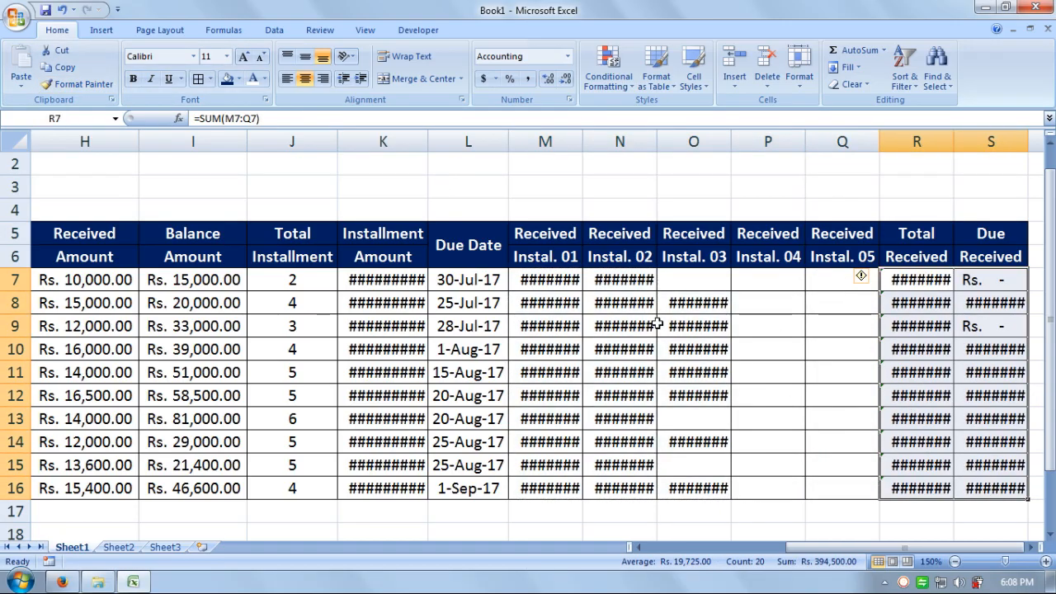
{"action": "left_click", "coordinate": [996, 528]}
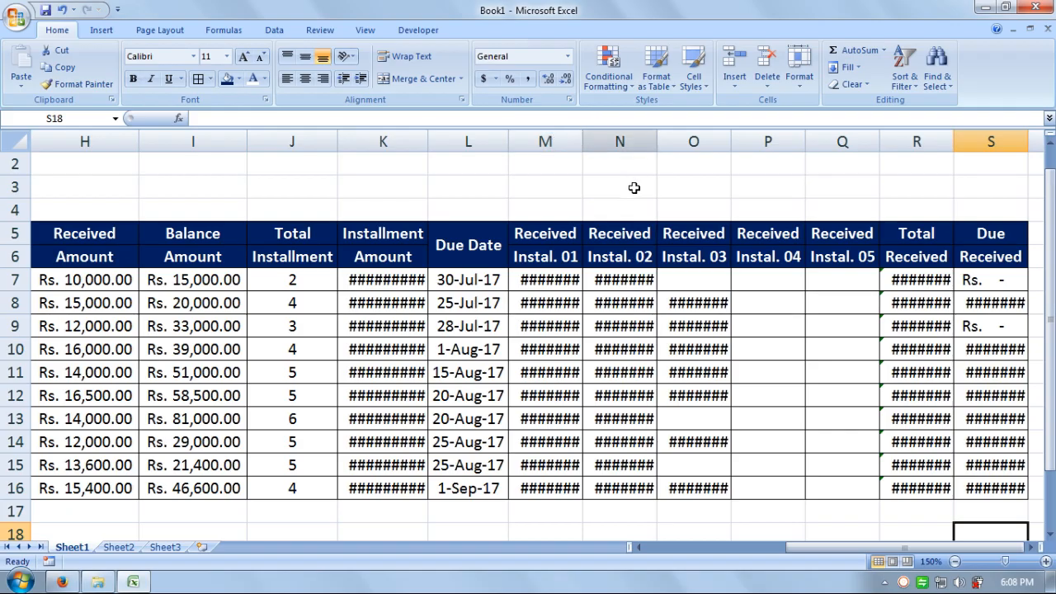
Step: Widen column M to fit so Received Instal. 01 shows Rs. 7,500.00
{"action": "double_click", "coordinate": [582, 143]}
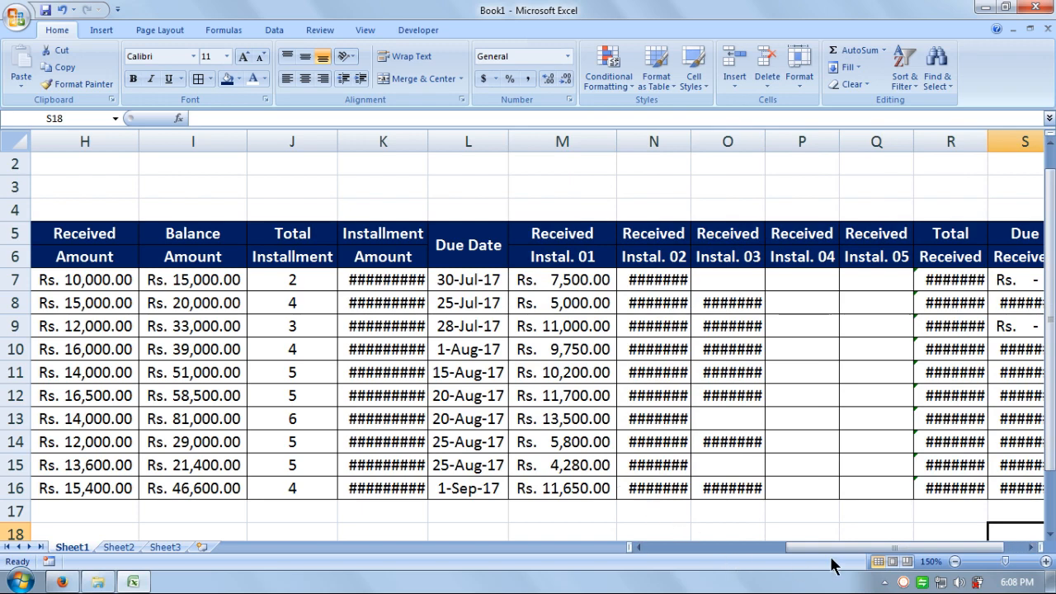
{"action": "left_click_drag", "start_coordinate": [830, 559], "coordinate": [911, 559]}
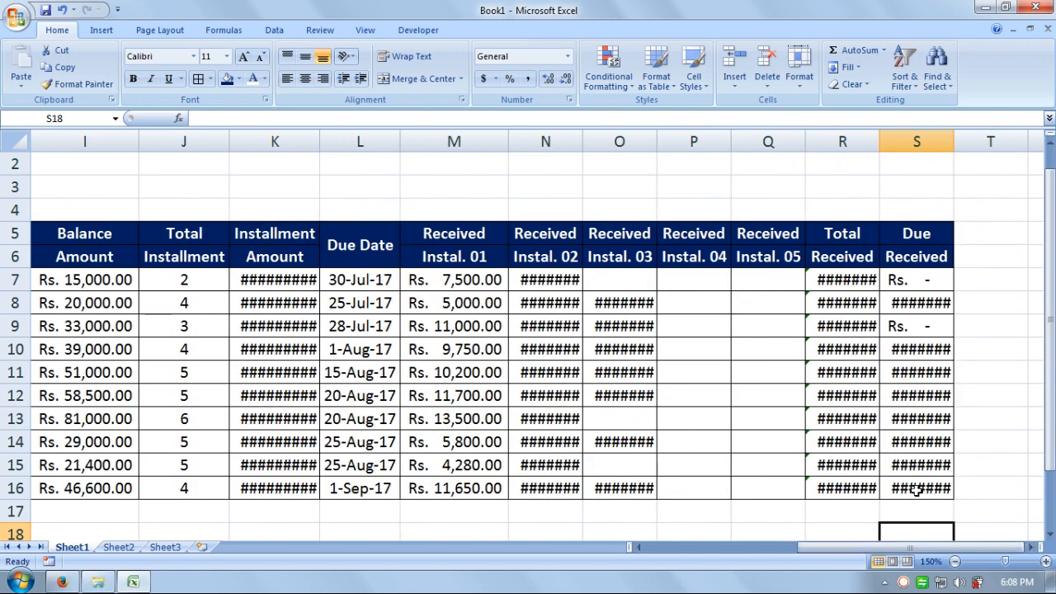
{"action": "left_click_drag", "start_coordinate": [918, 490], "coordinate": [117, 239]}
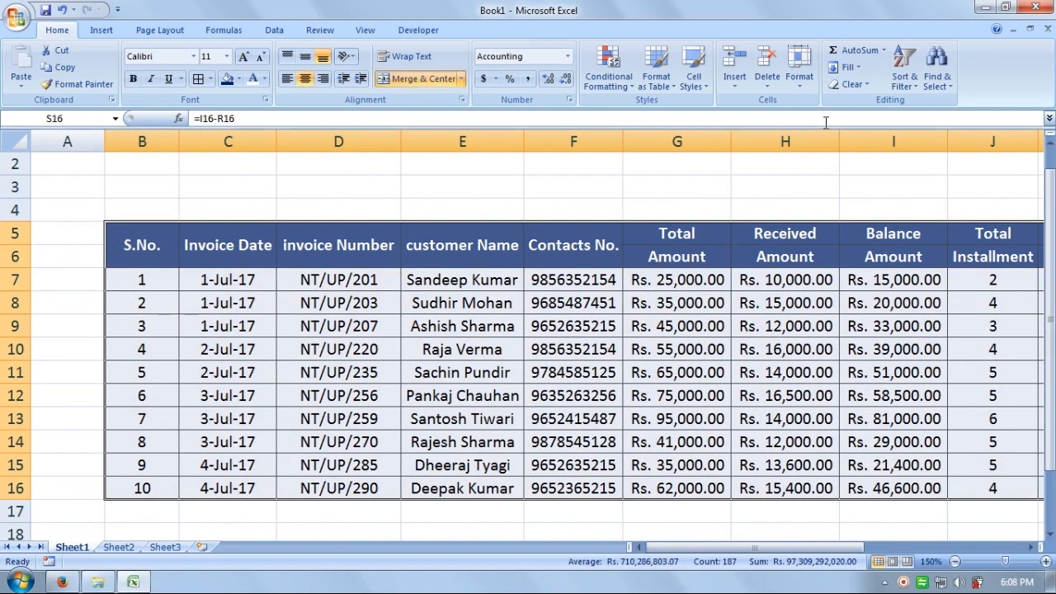
Step: AutoFit the ledger's column widths so amounts like Rs. 11,650.00 display fully
{"action": "left_click", "coordinate": [802, 82]}
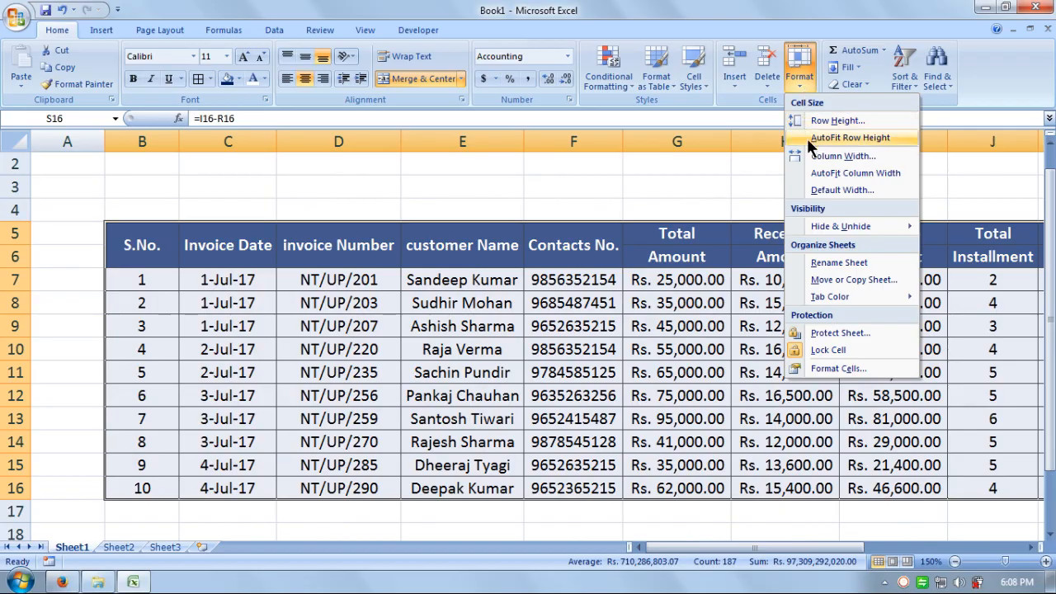
{"action": "left_click", "coordinate": [901, 173]}
{"action": "left_click_drag", "start_coordinate": [883, 548], "coordinate": [808, 559]}
{"action": "left_click", "coordinate": [859, 396]}
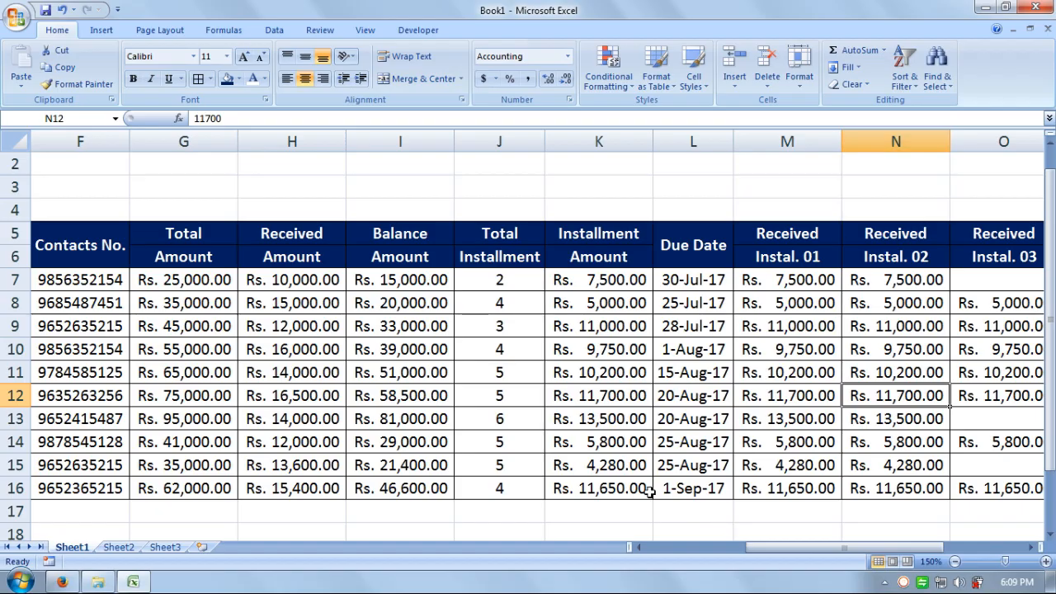
Step: Colour Due Received amounts red, Total Received green, and Received Instal. 01–05 blue
{"action": "left_click_drag", "start_coordinate": [809, 548], "coordinate": [899, 521]}
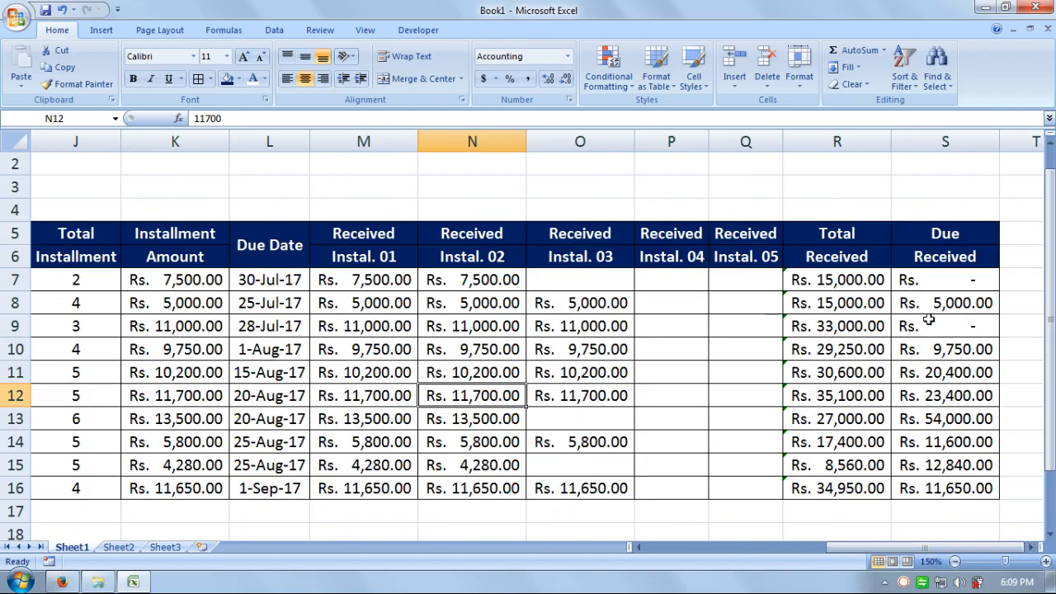
{"action": "left_click_drag", "start_coordinate": [944, 282], "coordinate": [944, 485]}
{"action": "left_click", "coordinate": [265, 78]}
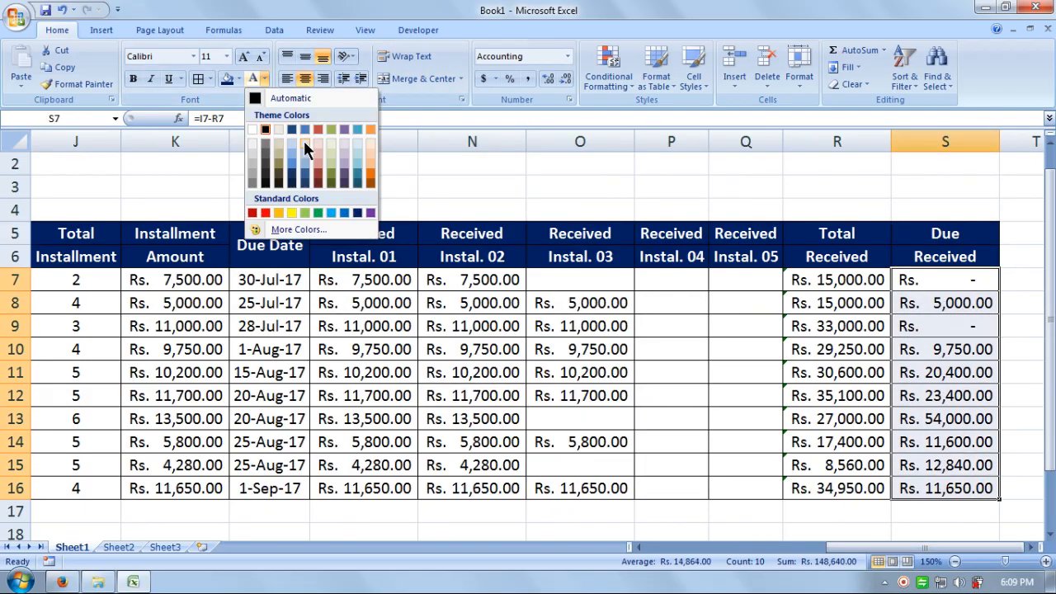
{"action": "left_click", "coordinate": [266, 213]}
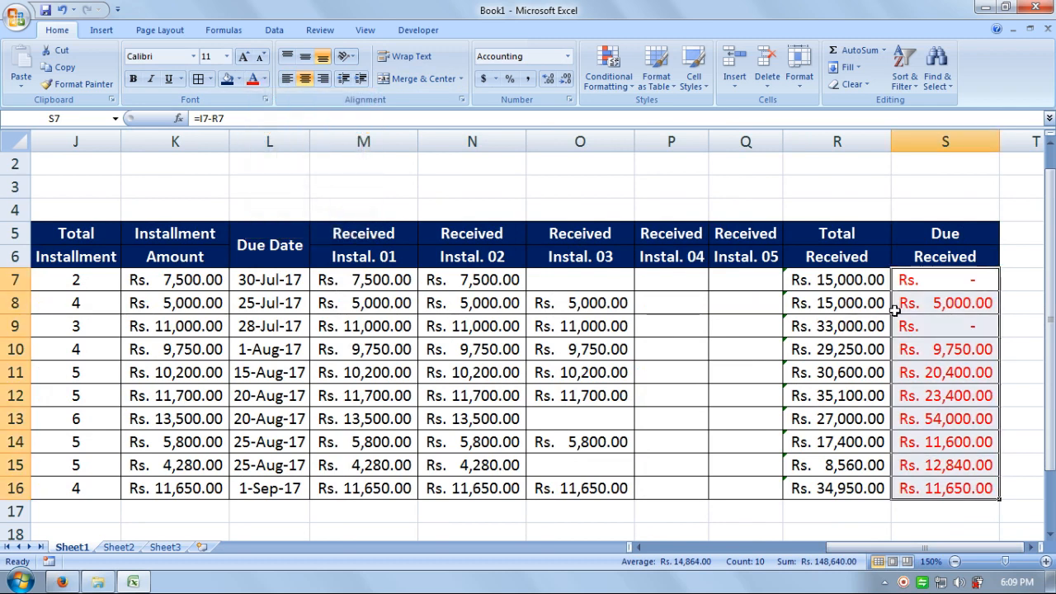
{"action": "left_click_drag", "start_coordinate": [856, 279], "coordinate": [876, 488]}
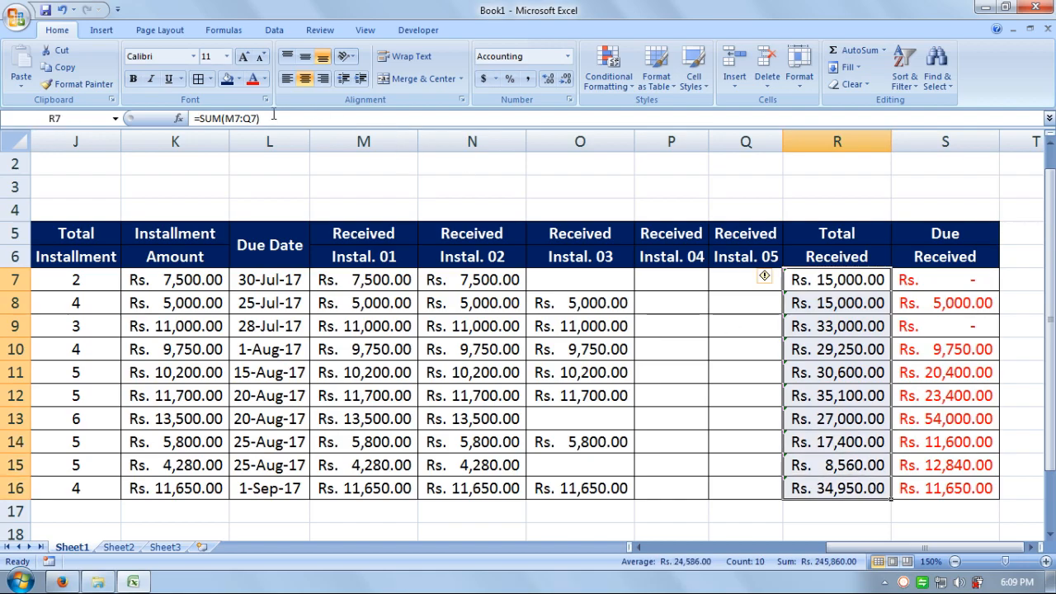
{"action": "left_click", "coordinate": [265, 79]}
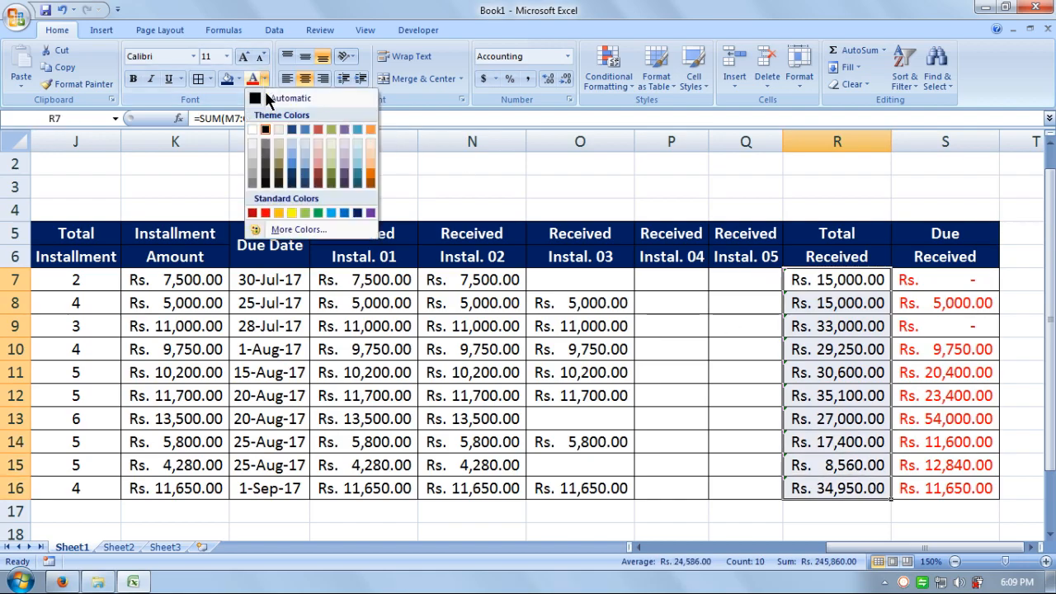
{"action": "left_click", "coordinate": [320, 212]}
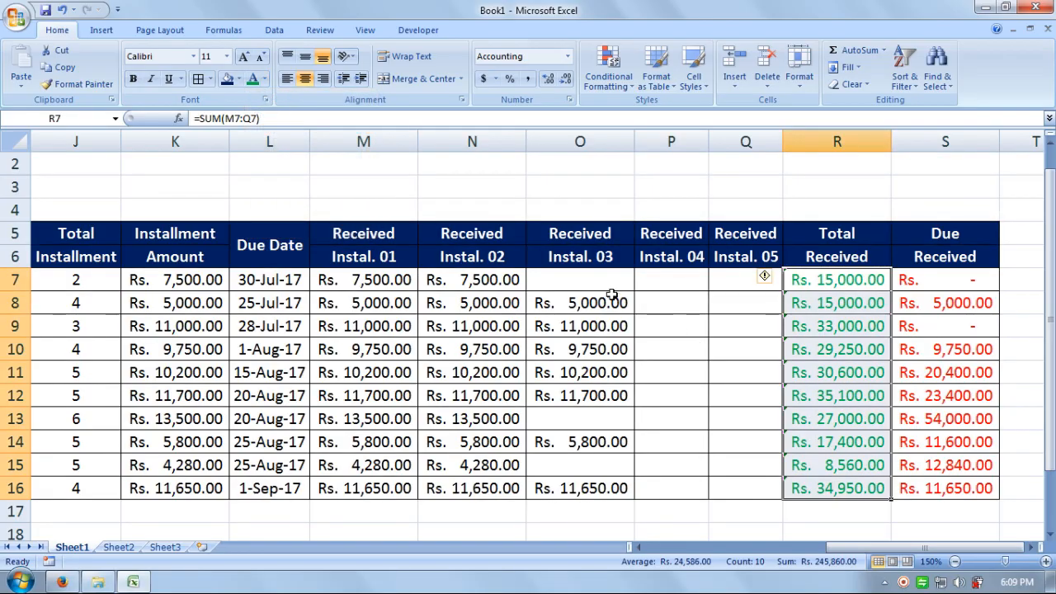
{"action": "left_click", "coordinate": [360, 279]}
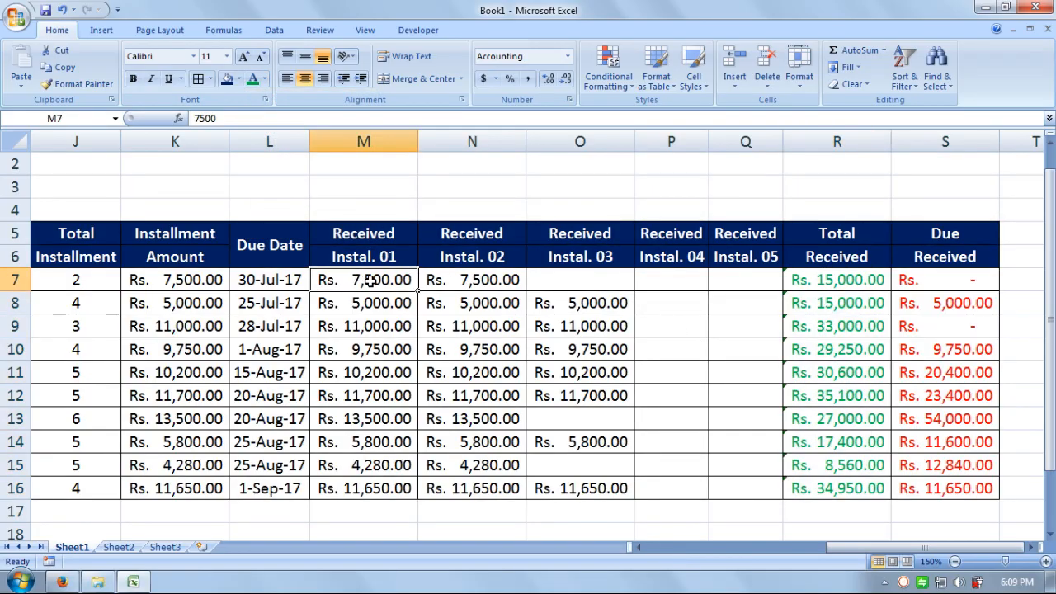
{"action": "mouse_move", "coordinate": [370, 280]}
{"action": "left_mouse_down"}
{"action": "mouse_move", "coordinate": [410, 297]}
{"action": "mouse_move", "coordinate": [412, 278]}
{"action": "mouse_move", "coordinate": [684, 424]}
{"action": "mouse_move", "coordinate": [727, 467]}
{"action": "mouse_move", "coordinate": [726, 487]}
{"action": "left_mouse_up"}
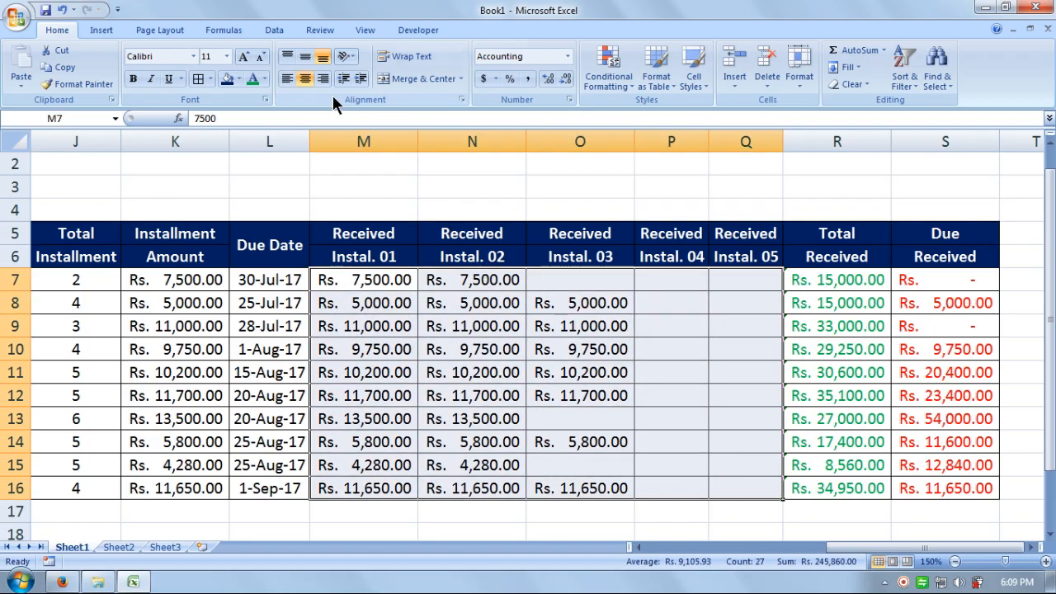
{"action": "left_click", "coordinate": [265, 78]}
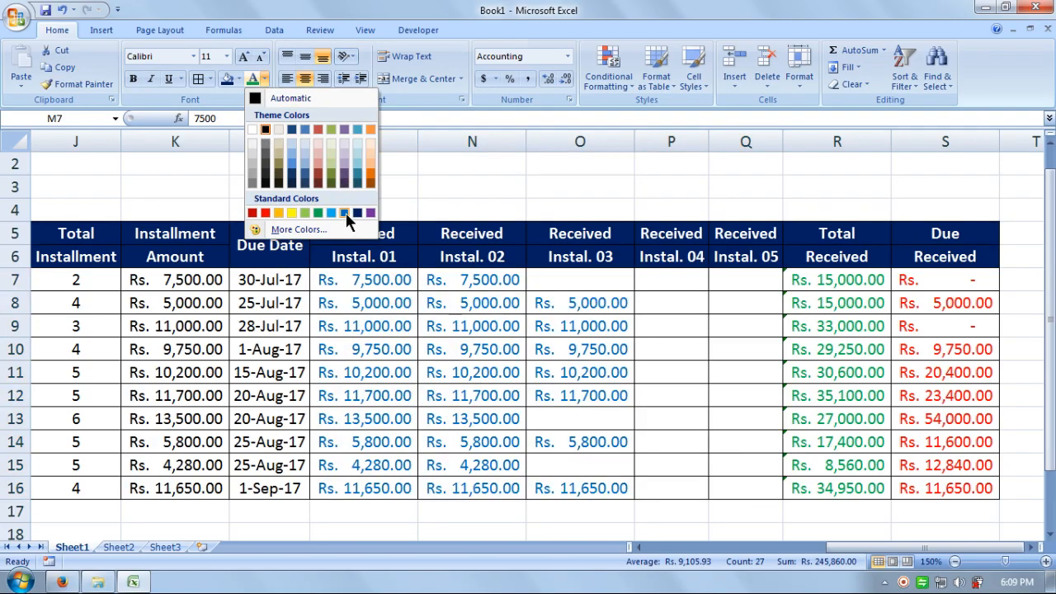
{"action": "left_click", "coordinate": [346, 213]}
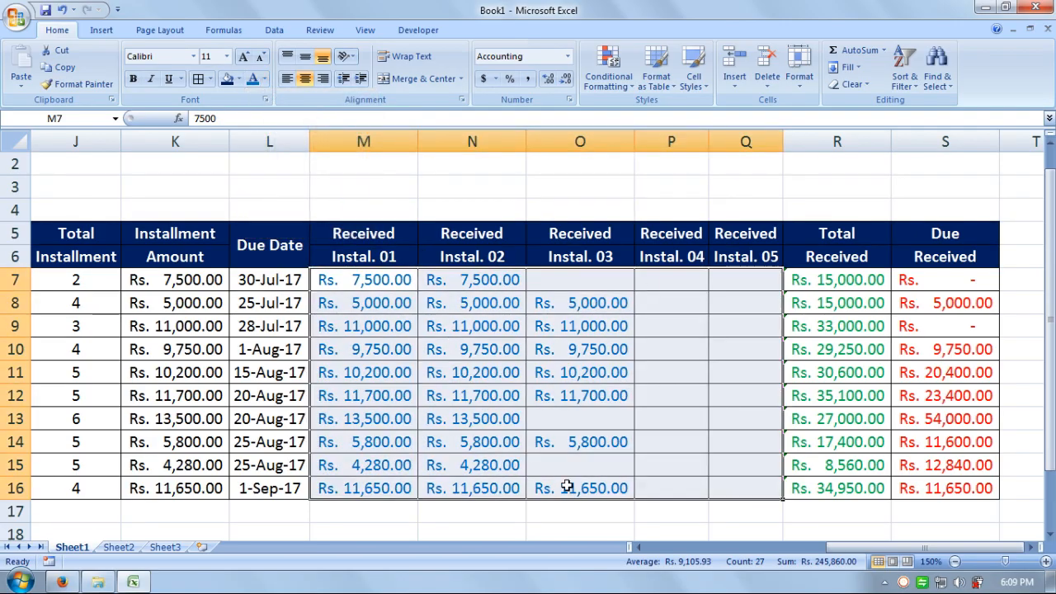
Step: Colour Installment Amount green, Balance Amount red, Received Amount green, and Total Amount blue
{"action": "left_click_drag", "start_coordinate": [829, 549], "coordinate": [766, 530]}
{"action": "left_click_drag", "start_coordinate": [485, 281], "coordinate": [492, 490]}
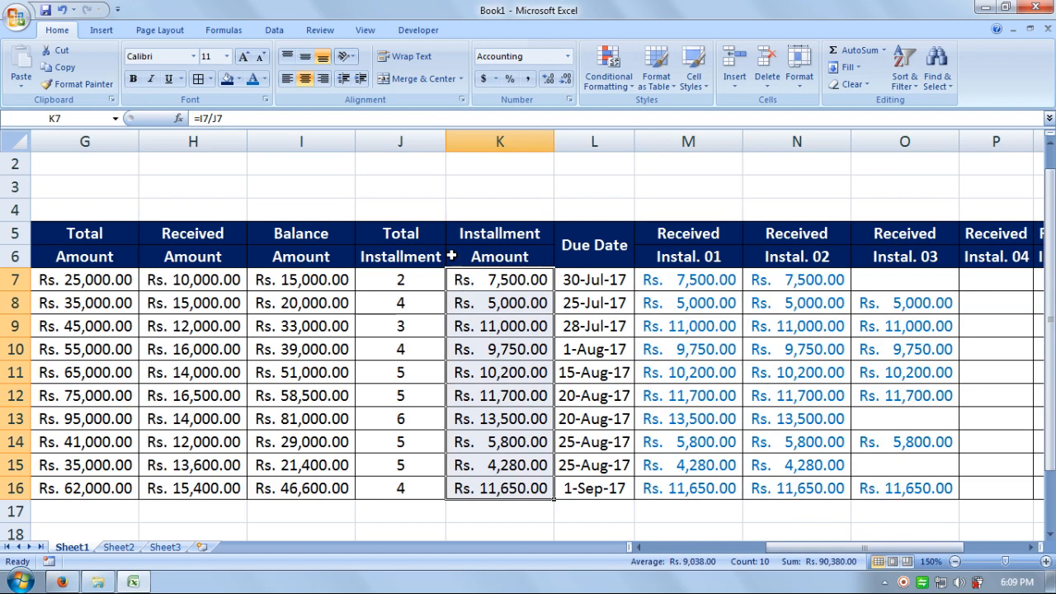
{"action": "left_click", "coordinate": [265, 78]}
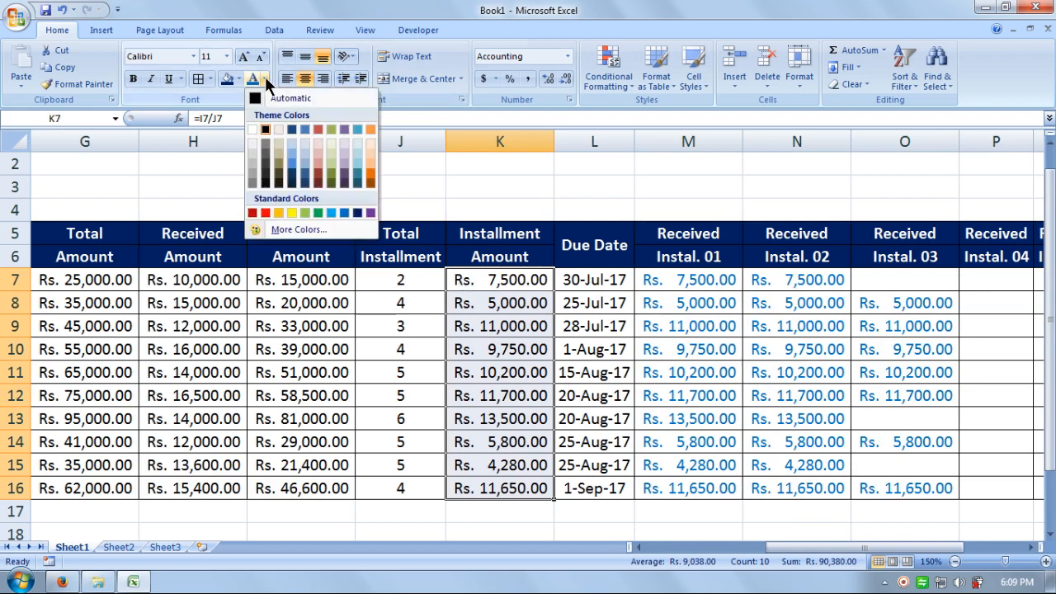
{"action": "left_click", "coordinate": [321, 211]}
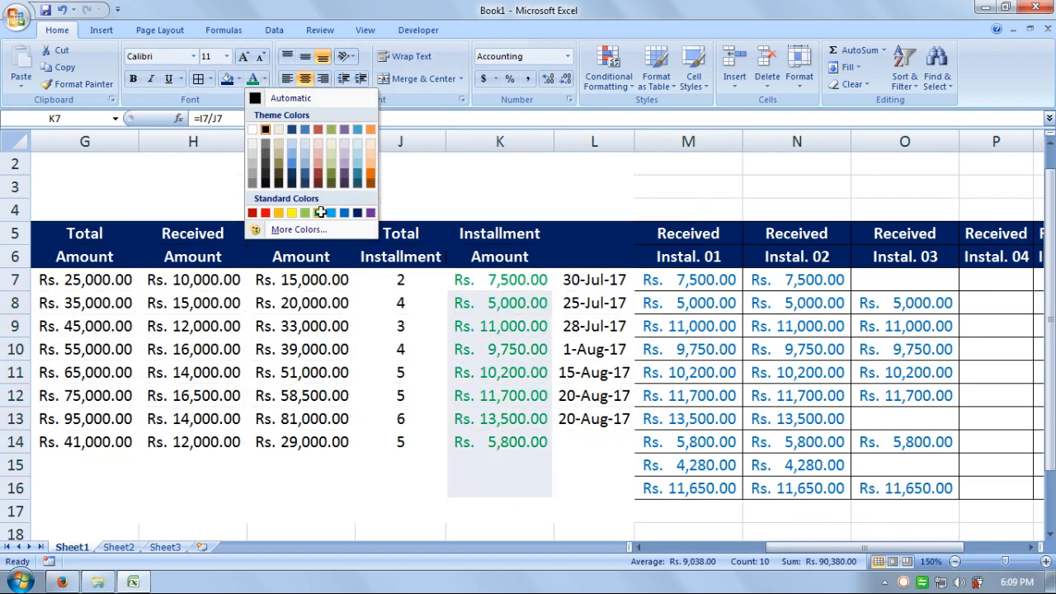
{"action": "left_click_drag", "start_coordinate": [317, 284], "coordinate": [318, 494]}
{"action": "left_click", "coordinate": [265, 78]}
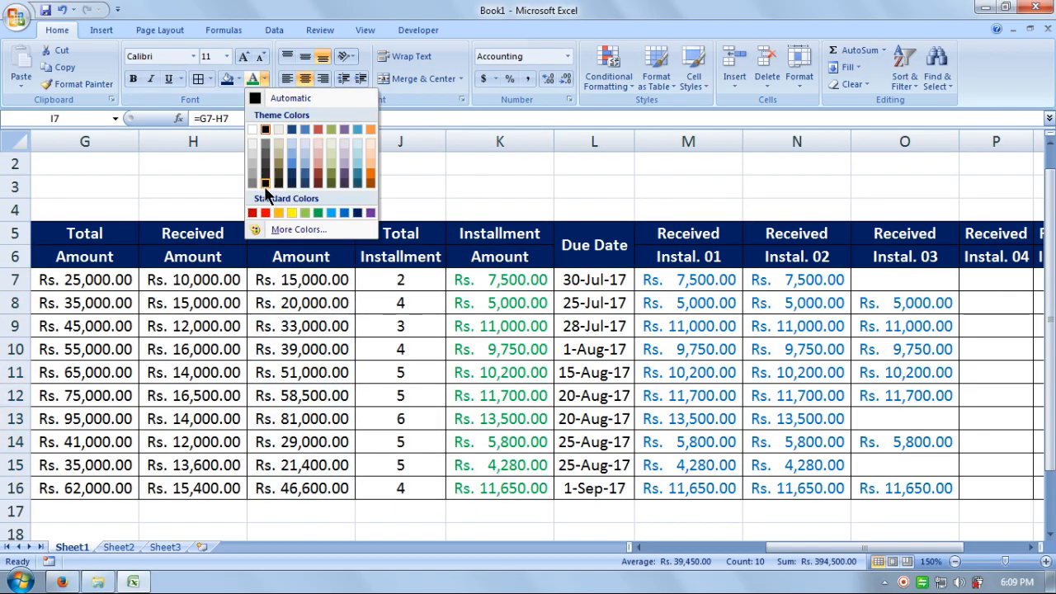
{"action": "left_click", "coordinate": [266, 212]}
{"action": "left_click_drag", "start_coordinate": [224, 279], "coordinate": [235, 496]}
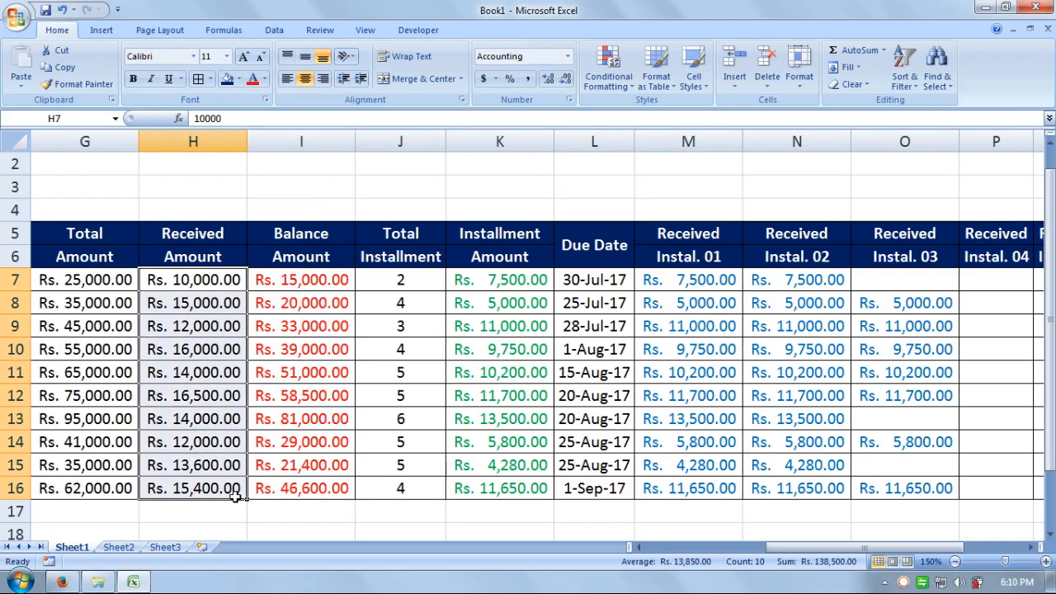
{"action": "left_click", "coordinate": [265, 78]}
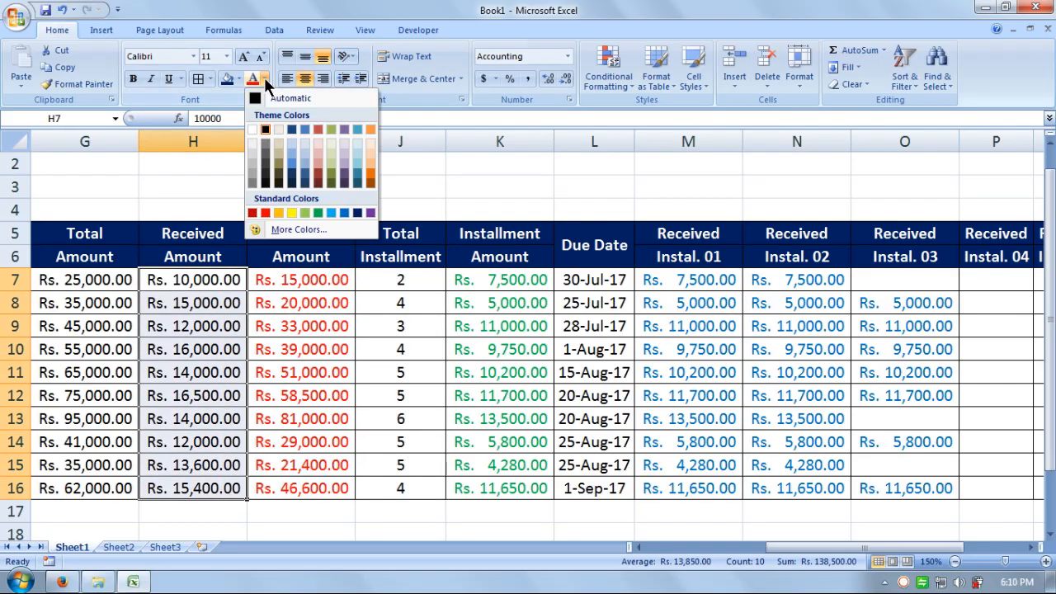
{"action": "left_click", "coordinate": [318, 212]}
{"action": "left_click", "coordinate": [99, 282]}
{"action": "left_click_drag", "start_coordinate": [99, 282], "coordinate": [103, 489]}
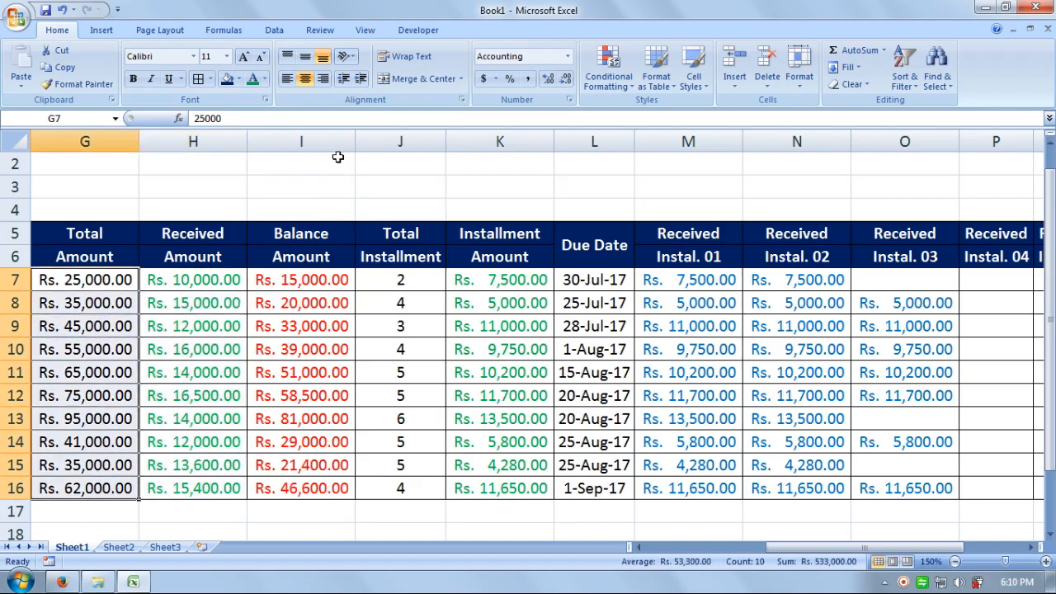
{"action": "left_click", "coordinate": [264, 79]}
{"action": "left_click", "coordinate": [344, 213]}
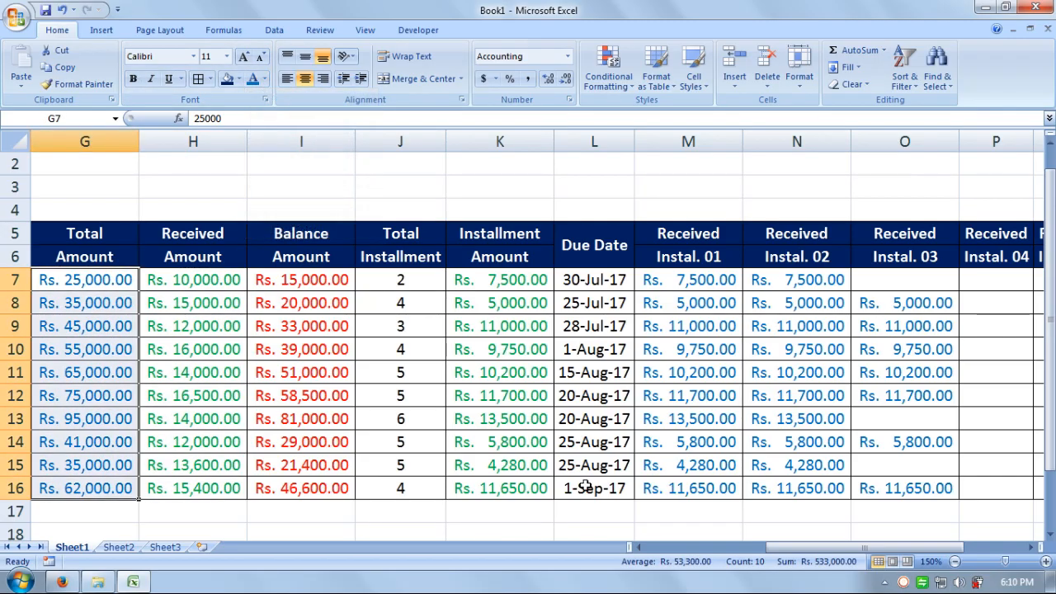
{"action": "left_click_drag", "start_coordinate": [784, 547], "coordinate": [600, 565]}
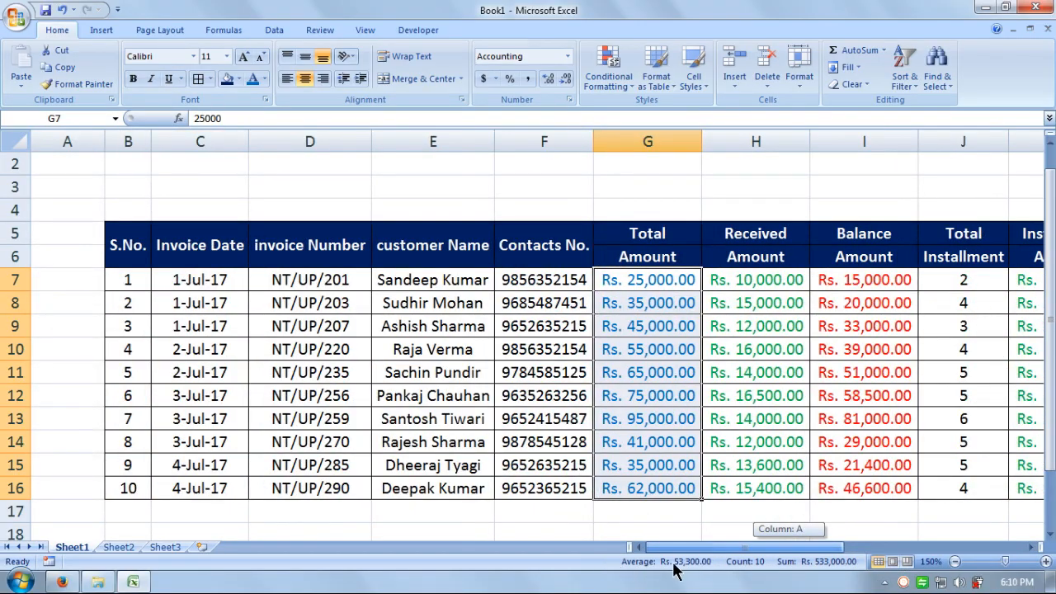
Step: Colour S.No. values orange, Invoice Dates dark red, and invoice numbers muted blue-grey
{"action": "left_click_drag", "start_coordinate": [675, 569], "coordinate": [652, 568]}
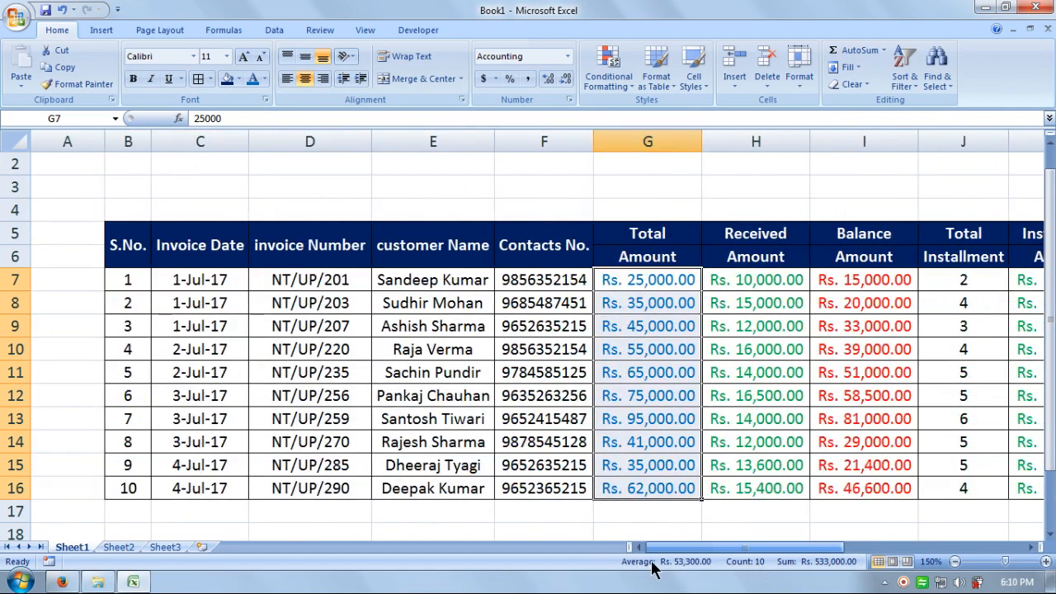
{"action": "left_click_drag", "start_coordinate": [143, 279], "coordinate": [135, 487]}
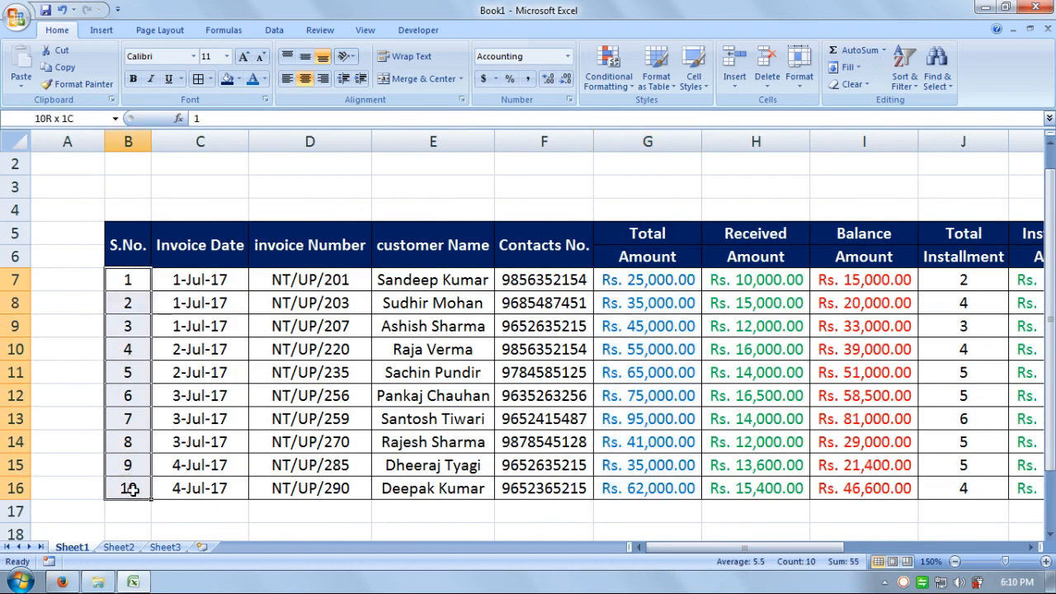
{"action": "left_click", "coordinate": [264, 79]}
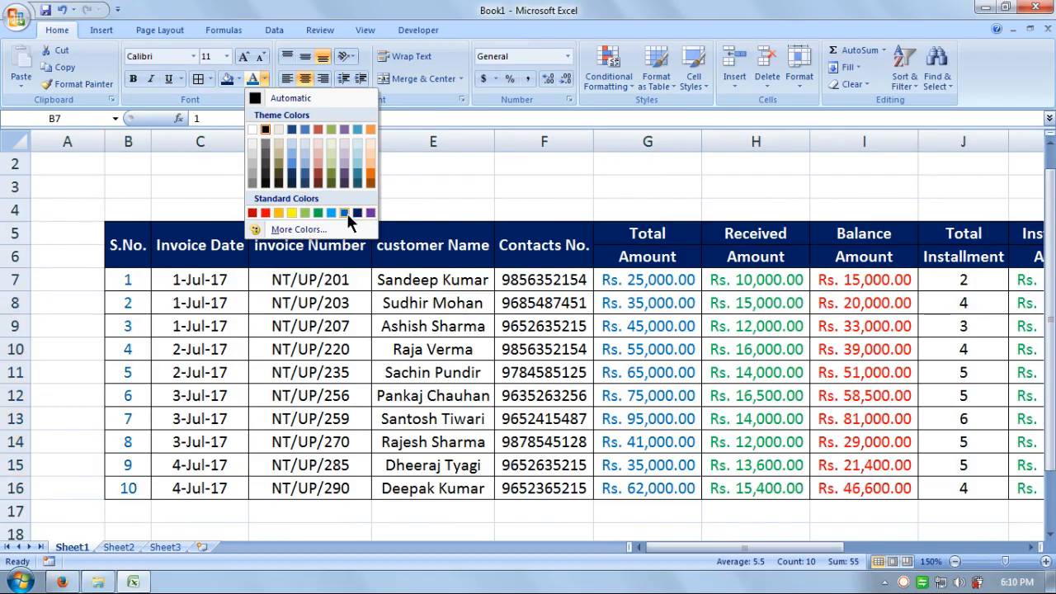
{"action": "left_click", "coordinate": [371, 171]}
{"action": "left_click_drag", "start_coordinate": [202, 279], "coordinate": [231, 487]}
{"action": "left_click", "coordinate": [264, 78]}
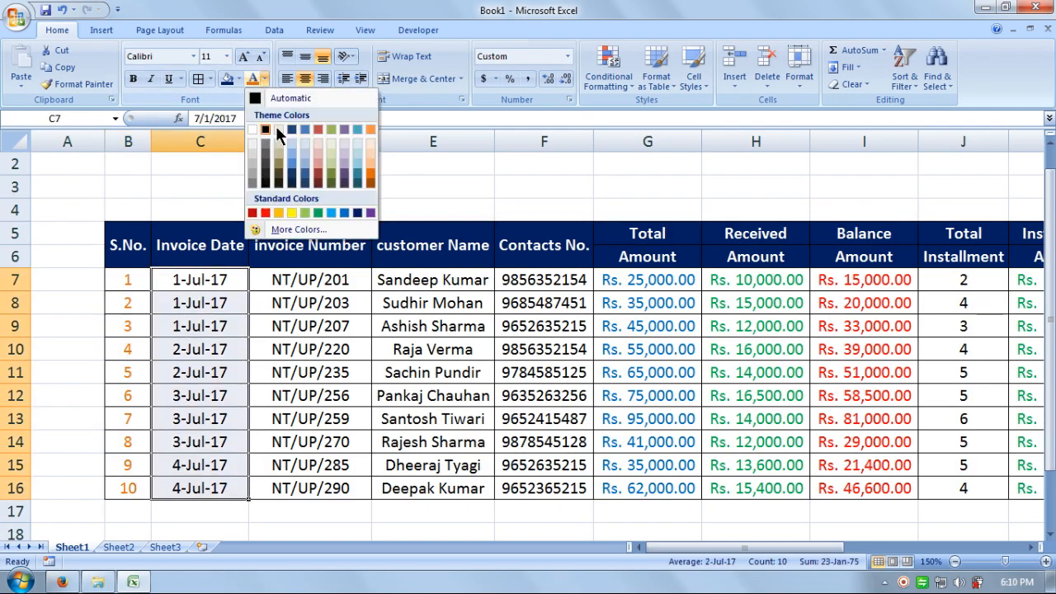
{"action": "left_click", "coordinate": [316, 181]}
{"action": "left_click_drag", "start_coordinate": [310, 280], "coordinate": [310, 496]}
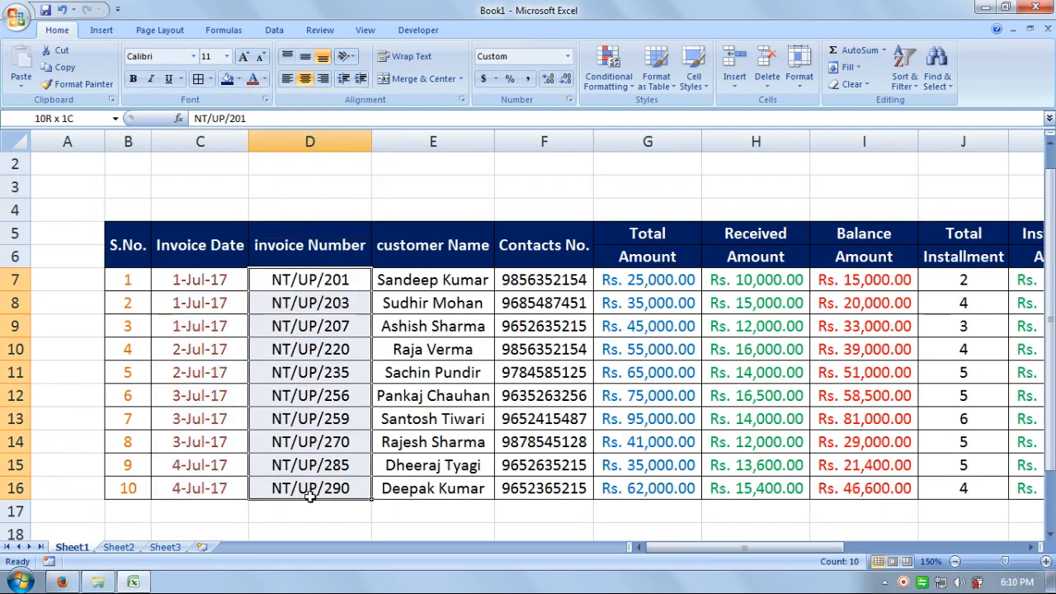
{"action": "left_click", "coordinate": [265, 79]}
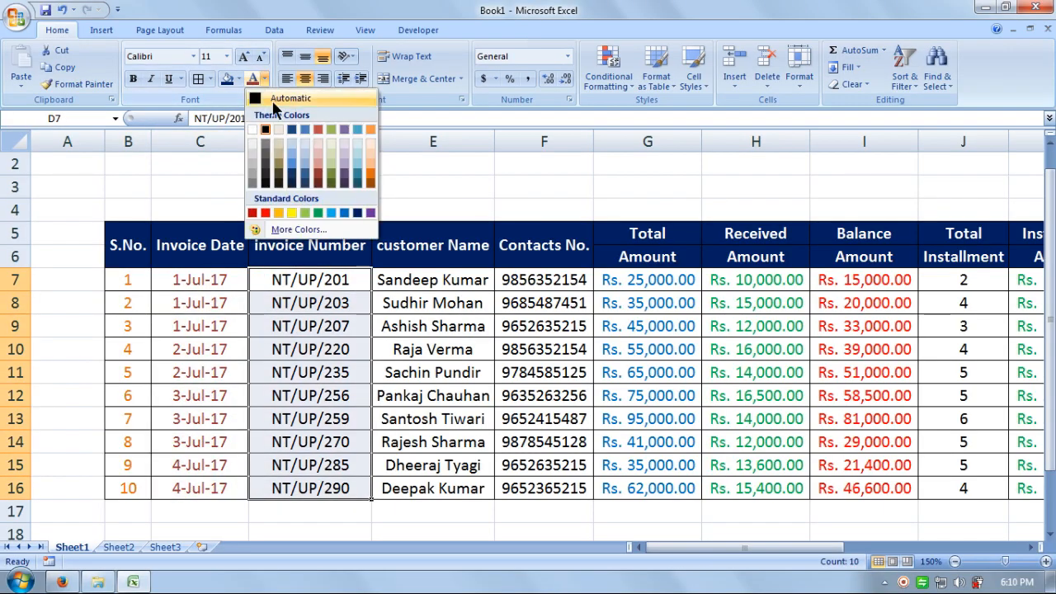
{"action": "left_click", "coordinate": [344, 175]}
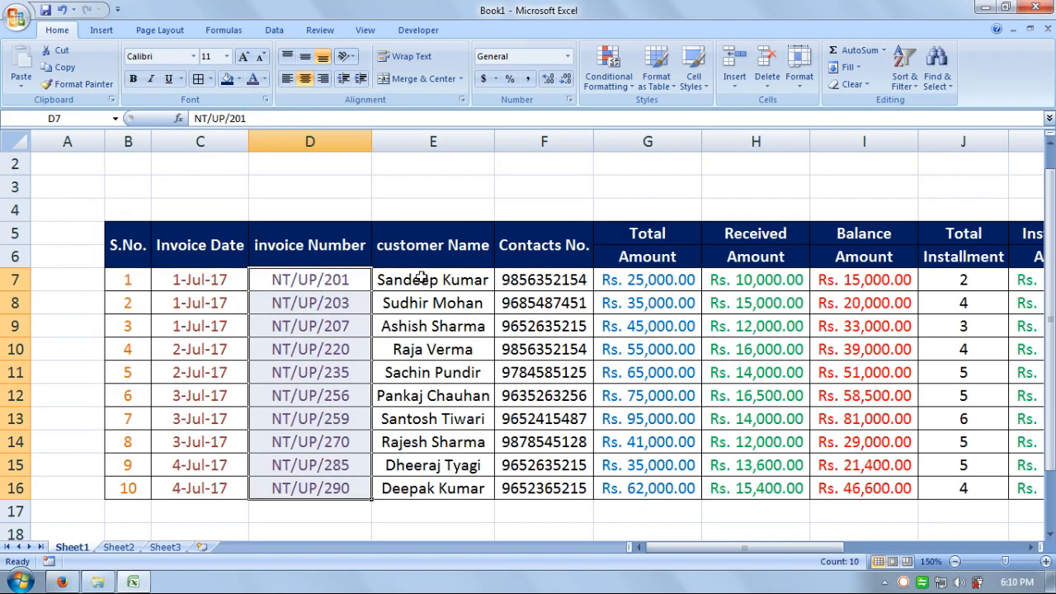
Step: Colour customer names dark olive green and contact numbers a darker text colour
{"action": "left_click_drag", "start_coordinate": [422, 278], "coordinate": [413, 491]}
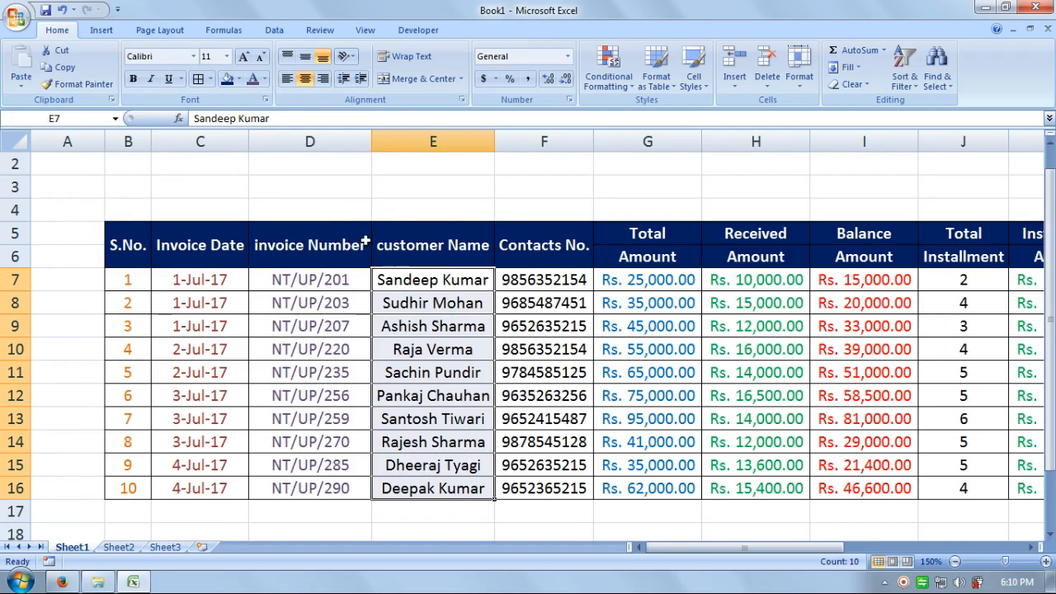
{"action": "left_click", "coordinate": [264, 79]}
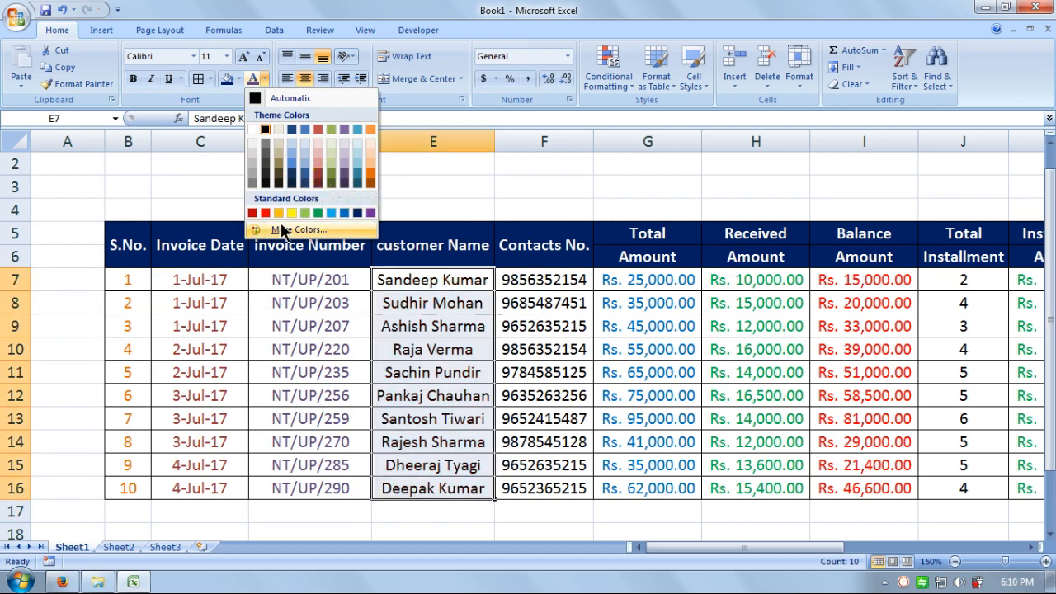
{"action": "left_click", "coordinate": [330, 183]}
{"action": "left_click_drag", "start_coordinate": [571, 280], "coordinate": [571, 488]}
{"action": "left_click", "coordinate": [264, 79]}
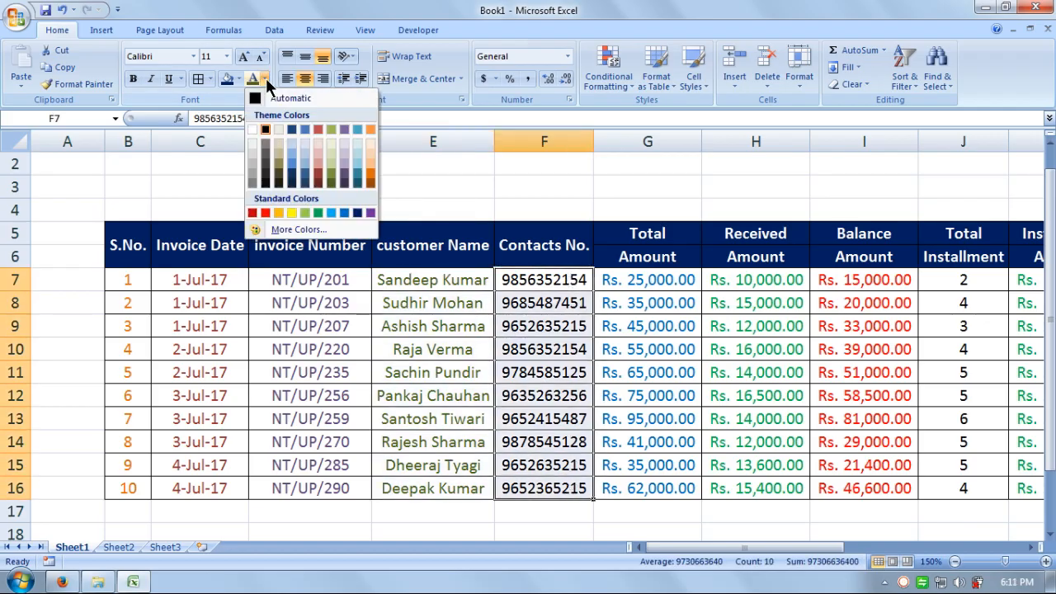
{"action": "left_click", "coordinate": [360, 190]}
{"action": "left_click", "coordinate": [772, 372]}
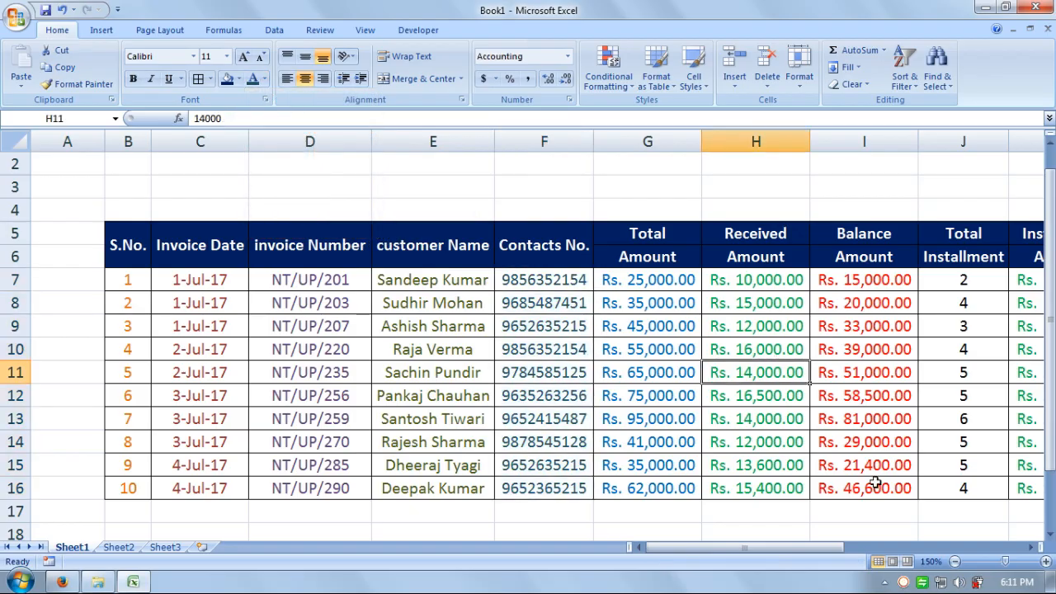
{"action": "left_click_drag", "start_coordinate": [797, 548], "coordinate": [877, 548]}
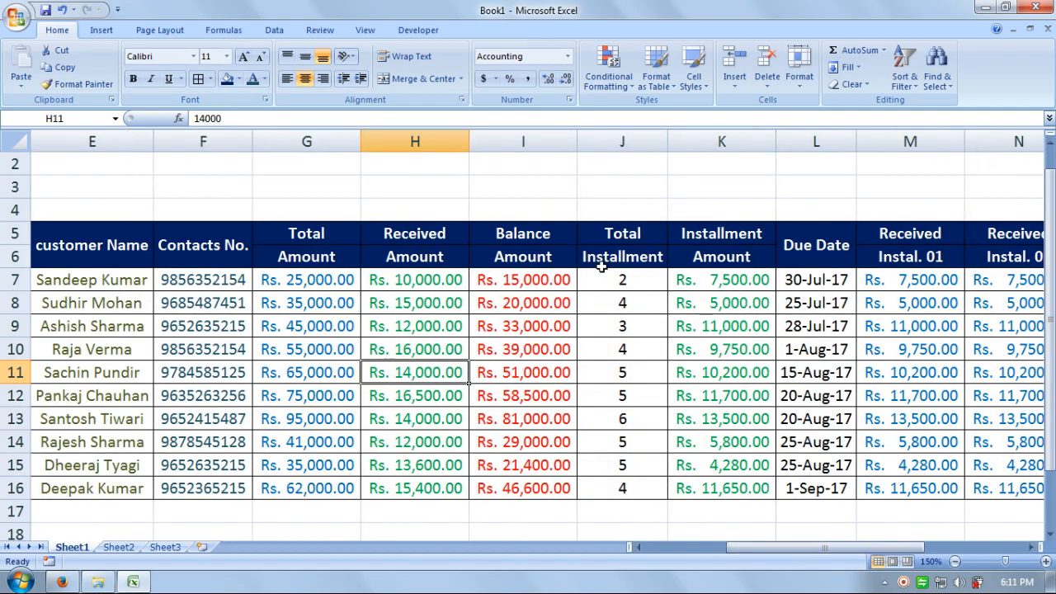
Step: Give Total Installment counts a dark colour and make the due dates dark purple
{"action": "left_click_drag", "start_coordinate": [605, 275], "coordinate": [619, 489]}
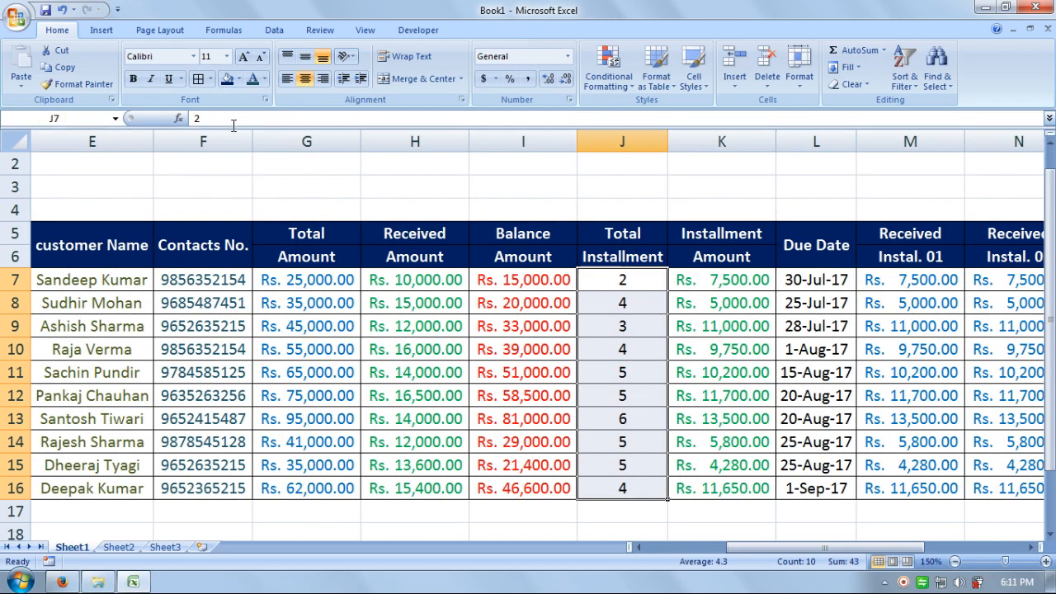
{"action": "left_click", "coordinate": [266, 79]}
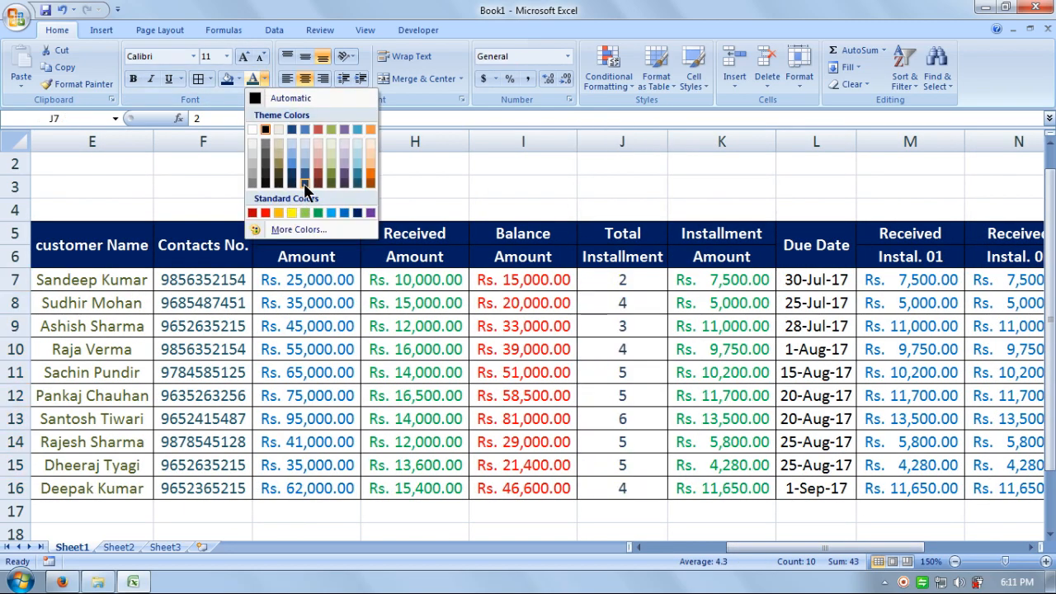
{"action": "left_click", "coordinate": [305, 187]}
{"action": "left_click_drag", "start_coordinate": [832, 285], "coordinate": [827, 487]}
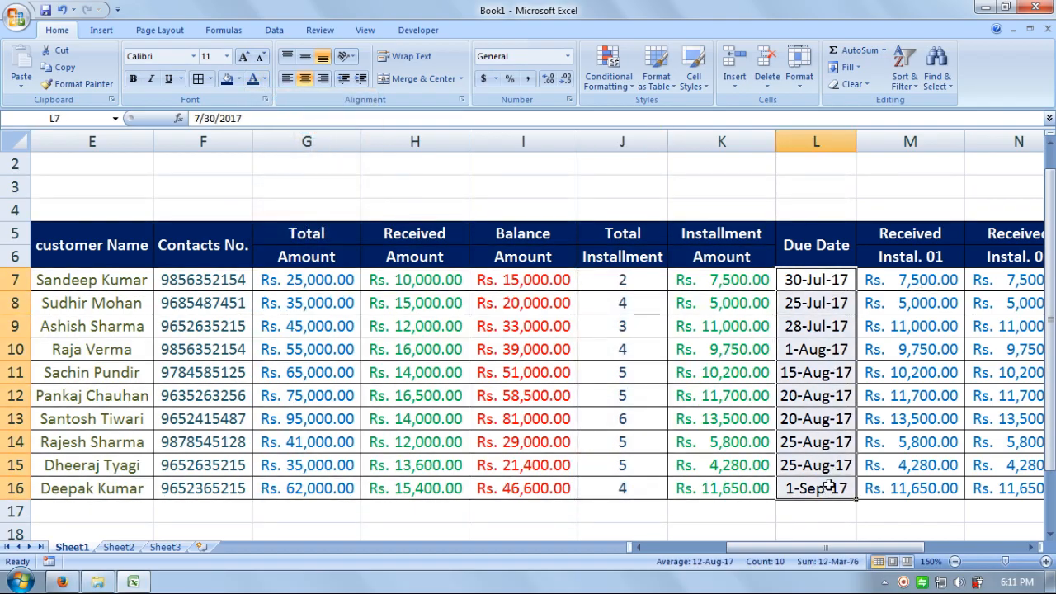
{"action": "left_click", "coordinate": [265, 79]}
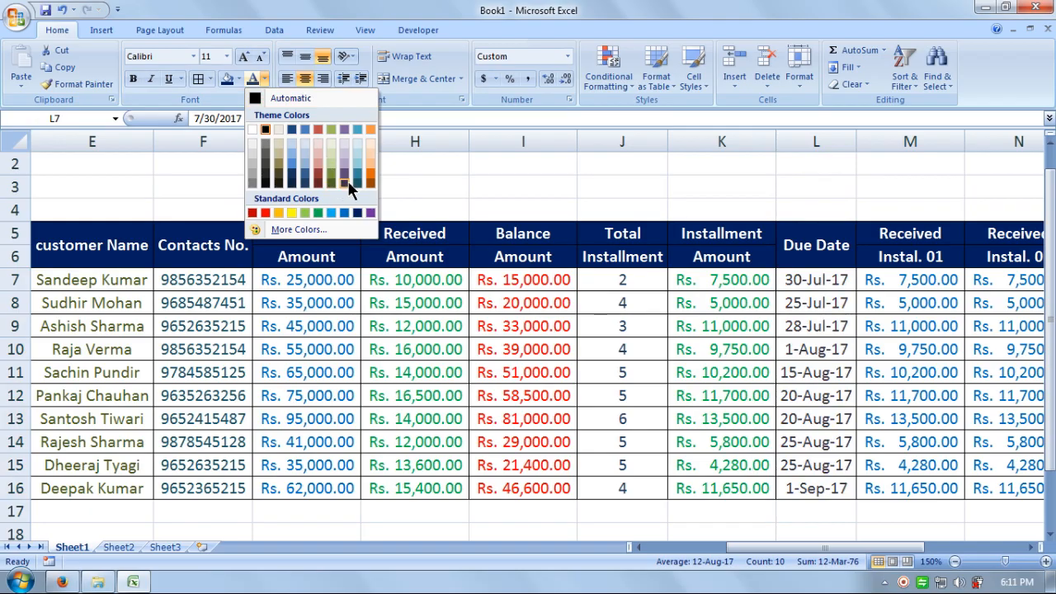
{"action": "left_click", "coordinate": [347, 184]}
{"action": "left_click", "coordinate": [543, 322]}
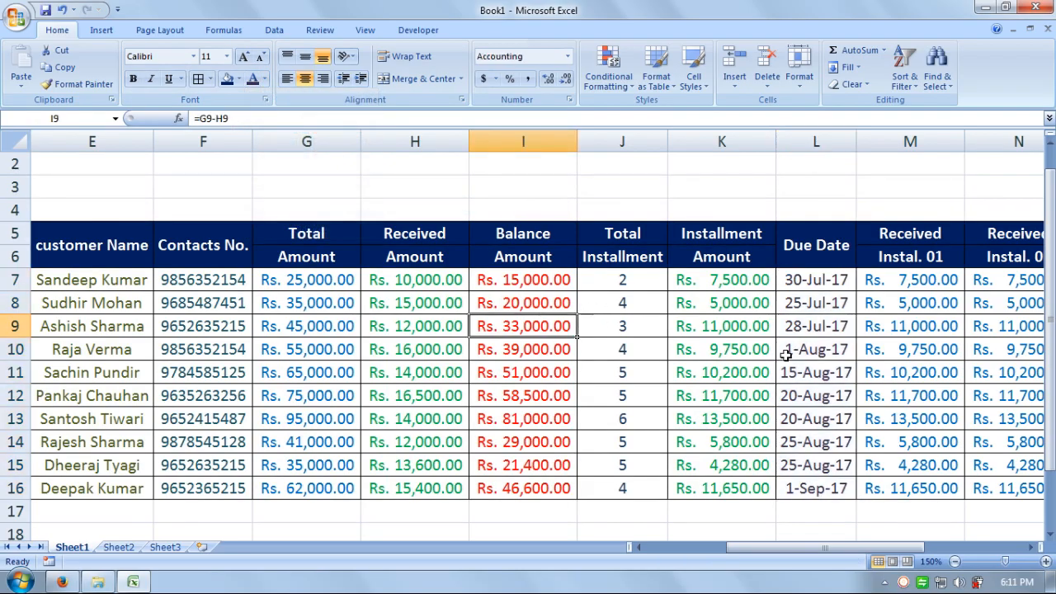
{"action": "left_click", "coordinate": [580, 347]}
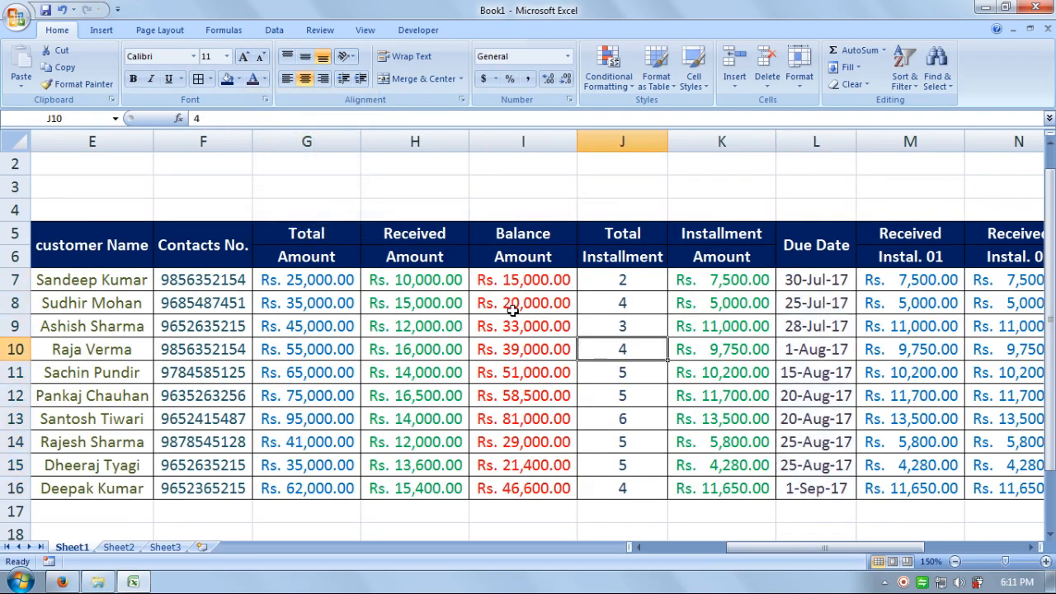
{"action": "left_click", "coordinate": [203, 302]}
{"action": "left_click_drag", "start_coordinate": [748, 548], "coordinate": [627, 548]}
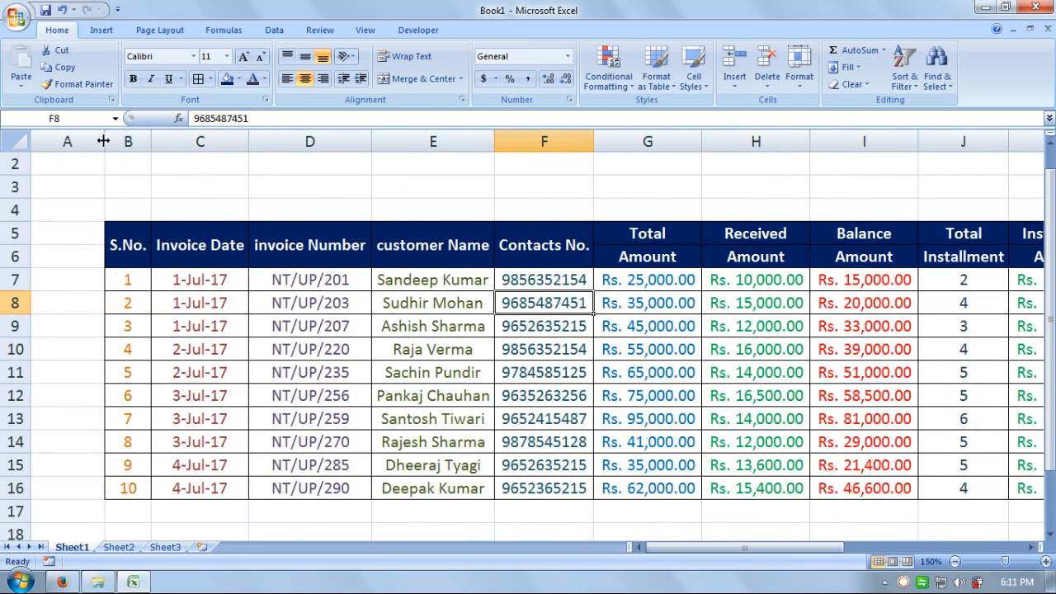
Step: Narrow empty column A and zoom out to see more of the ledger
{"action": "left_click_drag", "start_coordinate": [105, 141], "coordinate": [50, 140]}
{"action": "left_click", "coordinate": [517, 216]}
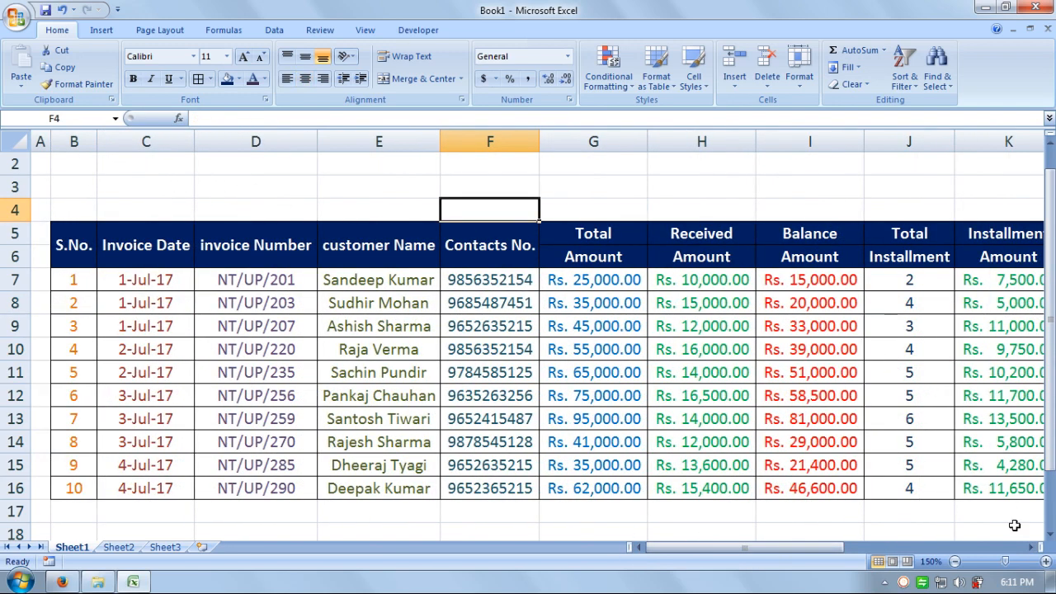
{"action": "left_click", "coordinate": [955, 561]}
{"action": "left_click", "coordinate": [955, 562]}
{"action": "left_click", "coordinate": [954, 561]}
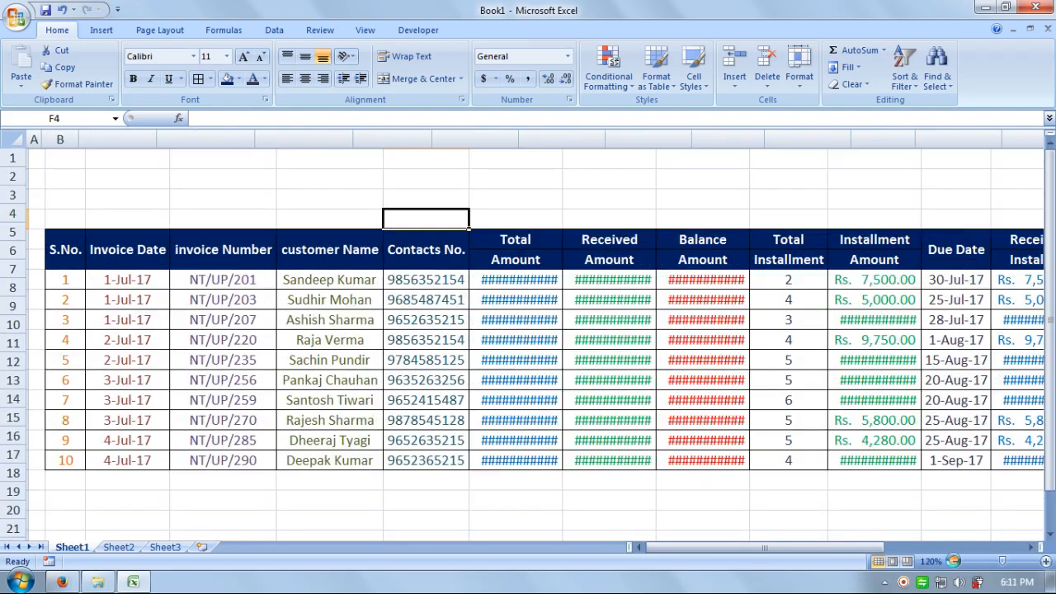
{"action": "left_click", "coordinate": [955, 562]}
{"action": "left_click", "coordinate": [954, 562]}
{"action": "left_click", "coordinate": [954, 561]}
{"action": "left_click", "coordinate": [955, 561]}
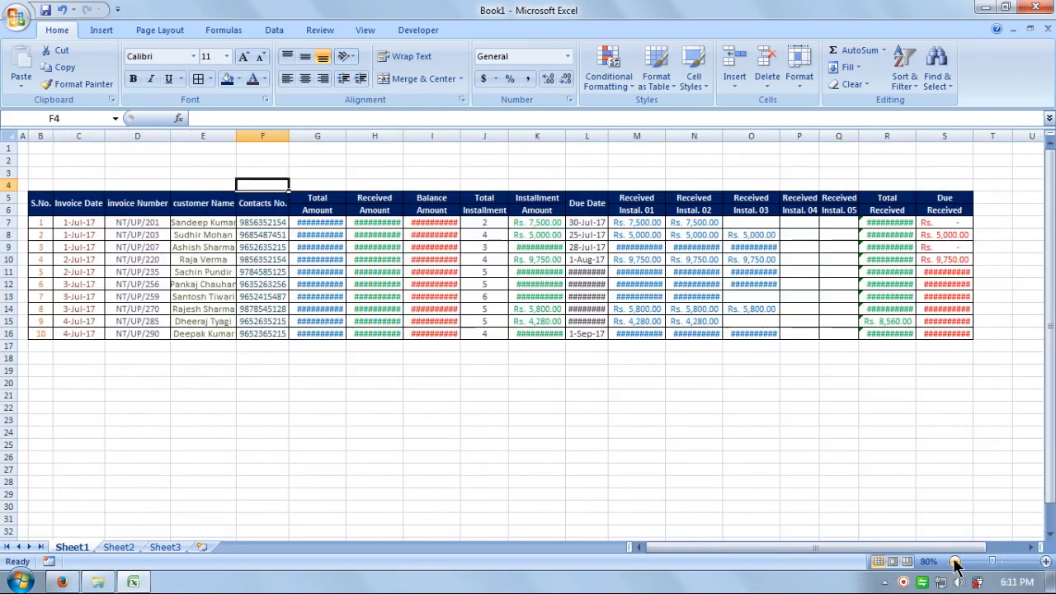
{"action": "left_click", "coordinate": [1045, 562]}
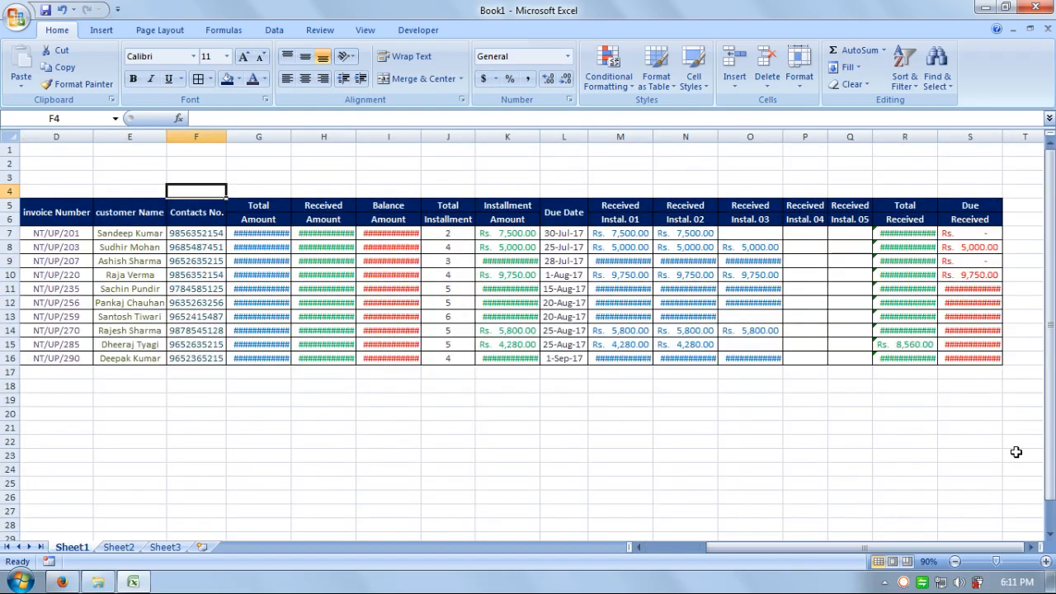
{"action": "left_click", "coordinate": [1018, 468]}
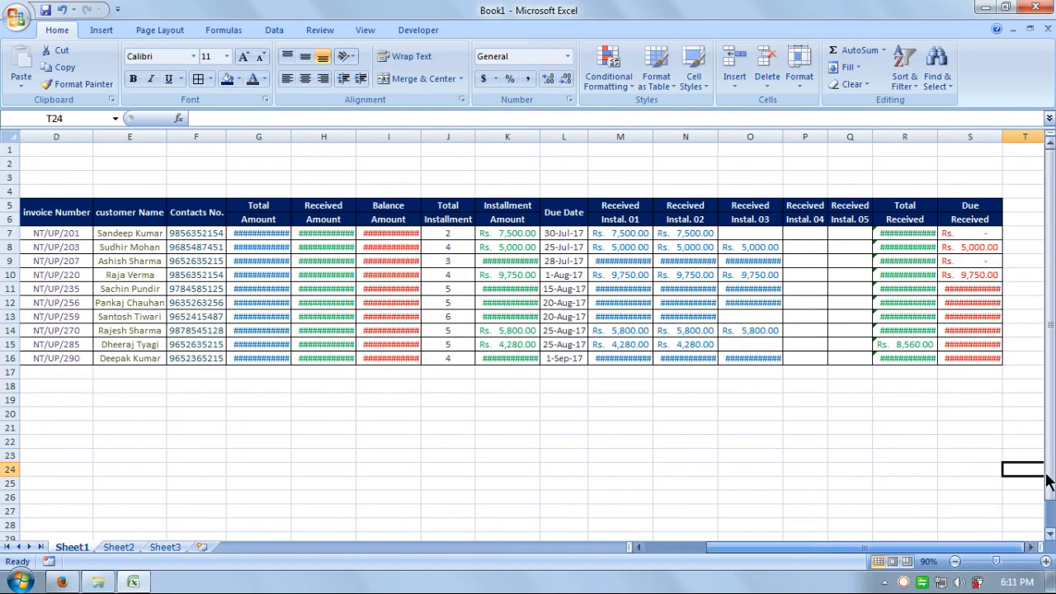
Step: AutoFit the column widths of C4:S16 and zoom out to view the whole ledger
{"action": "left_click_drag", "start_coordinate": [969, 358], "coordinate": [37, 207]}
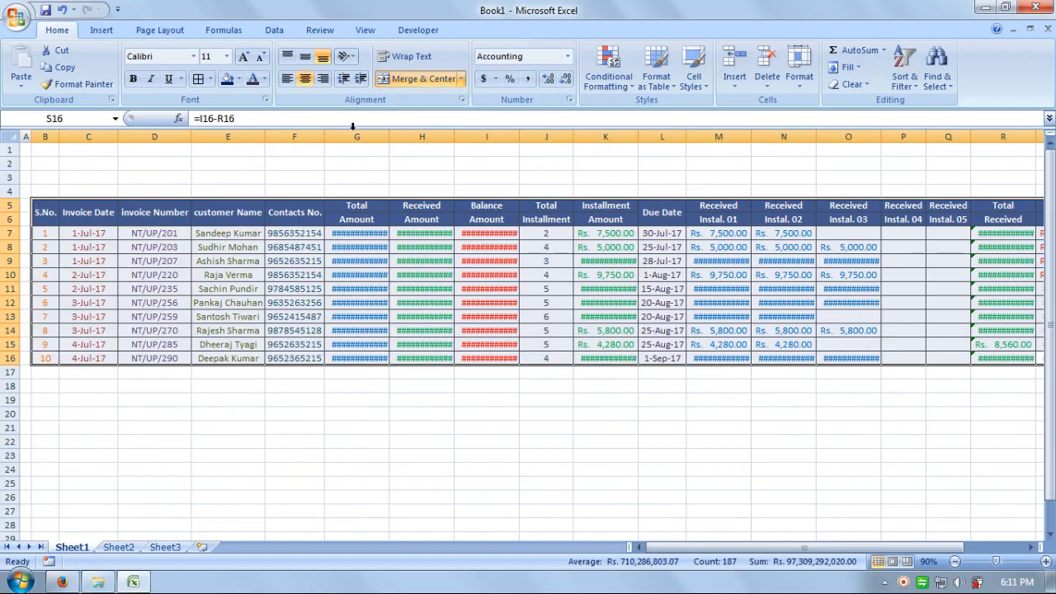
{"action": "left_click", "coordinate": [798, 78]}
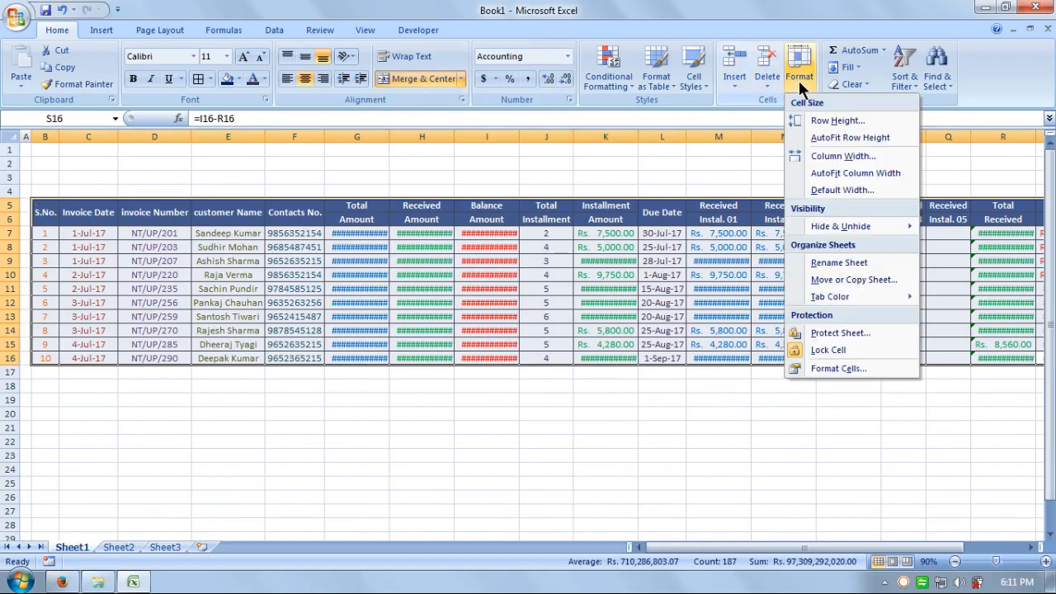
{"action": "left_click", "coordinate": [819, 171]}
{"action": "left_click", "coordinate": [629, 399]}
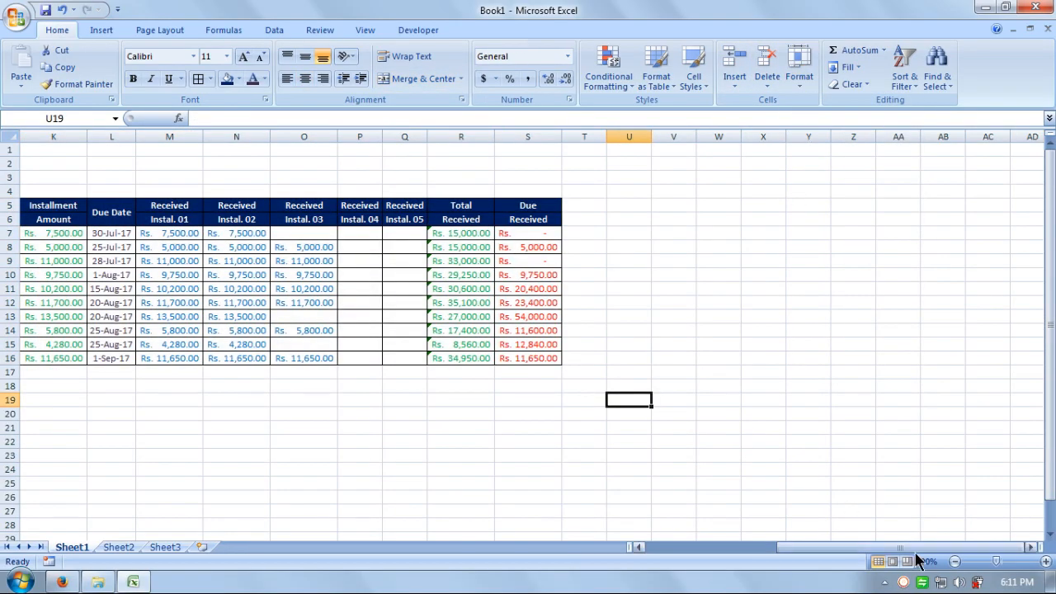
{"action": "left_click_drag", "start_coordinate": [915, 548], "coordinate": [773, 554]}
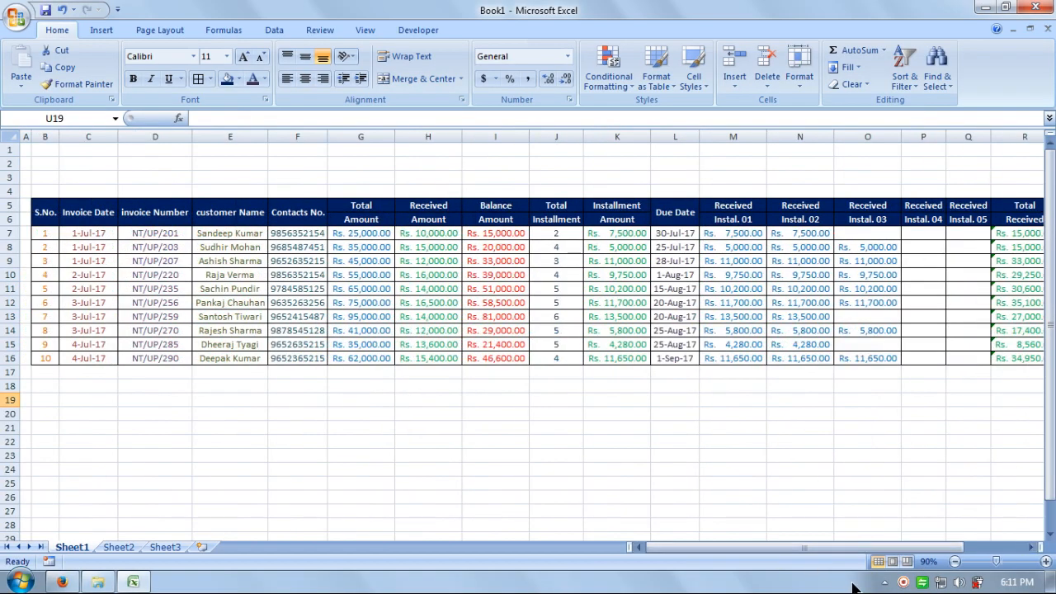
{"action": "left_click", "coordinate": [954, 561]}
{"action": "left_click", "coordinate": [780, 468]}
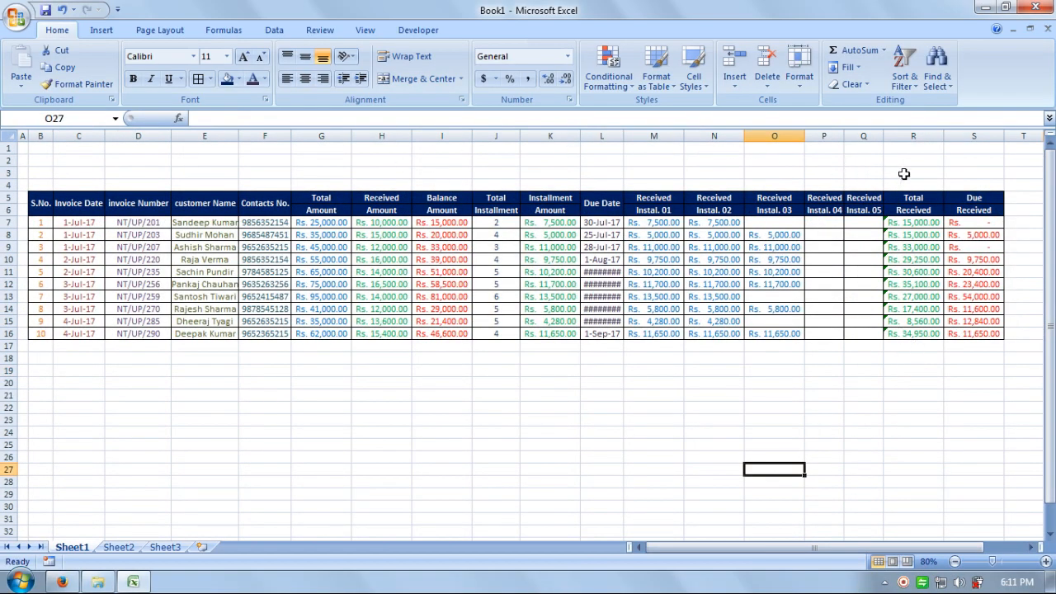
Step: Merge B2:S3 and type the title 'LEDGER OF RECEIVABLE ACCOUNTS' into it
{"action": "left_click_drag", "start_coordinate": [999, 156], "coordinate": [38, 169]}
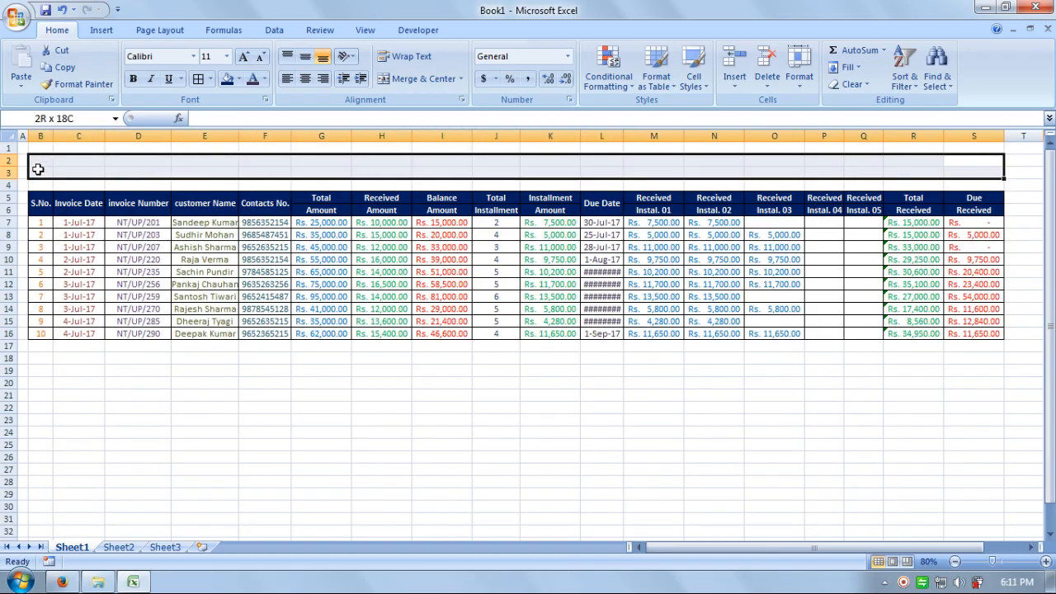
{"action": "left_click", "coordinate": [429, 74]}
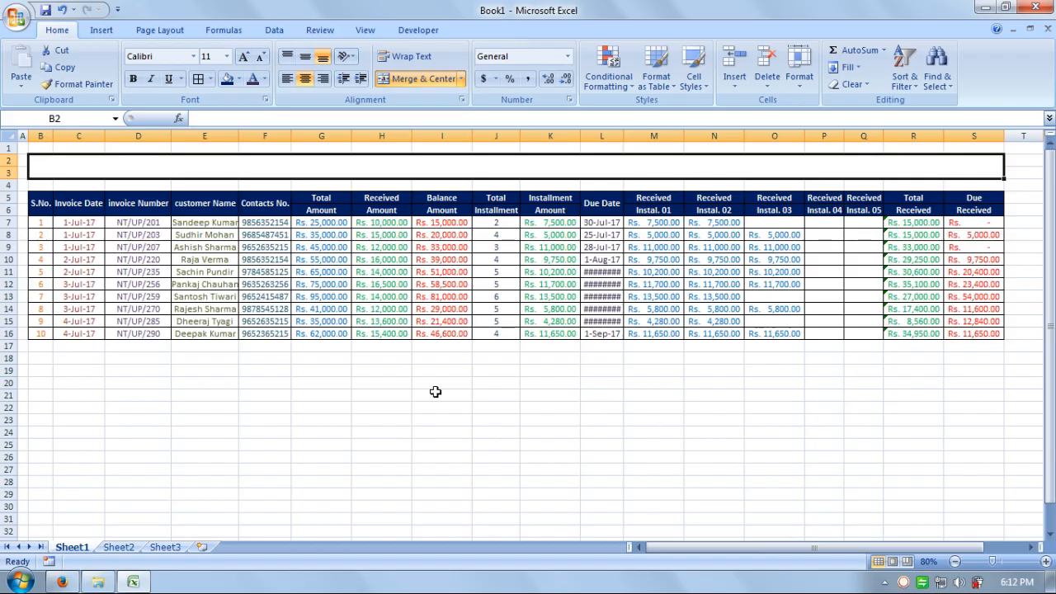
{"action": "type", "text": "LED"}
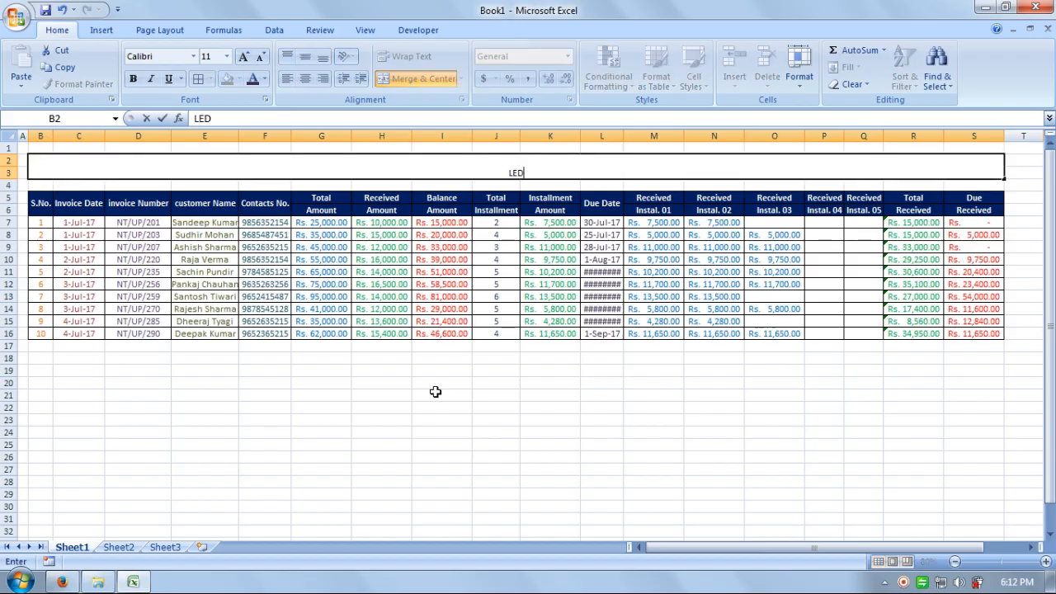
{"action": "type", "text": "GER OF RECI"}
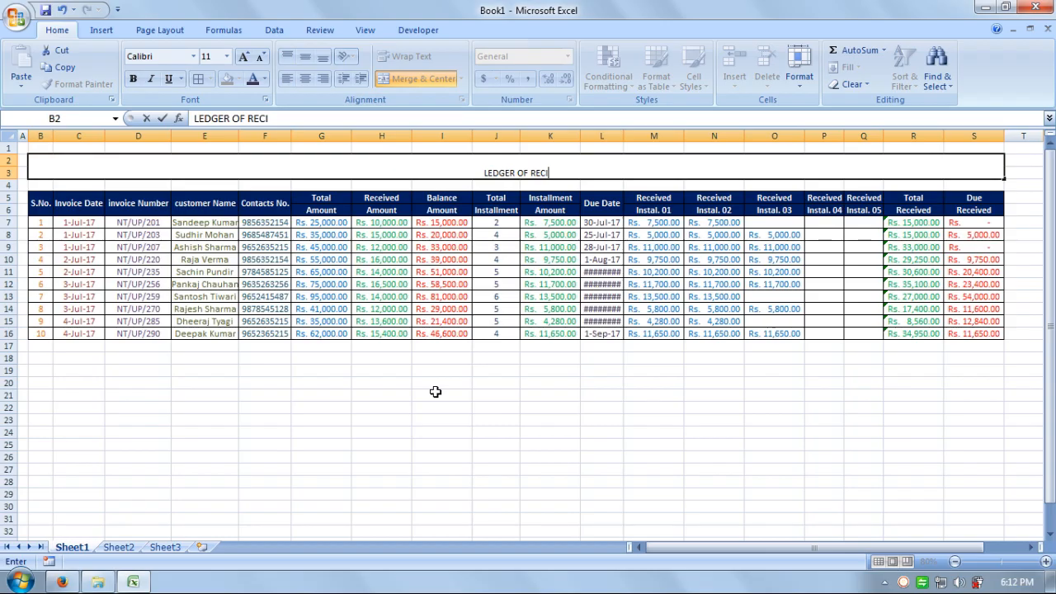
{"action": "type", "text": "E"}
{"action": "key", "text": "BackSpace"}
{"action": "key", "text": "BackSpace"}
{"action": "type", "text": "EIVABLE"}
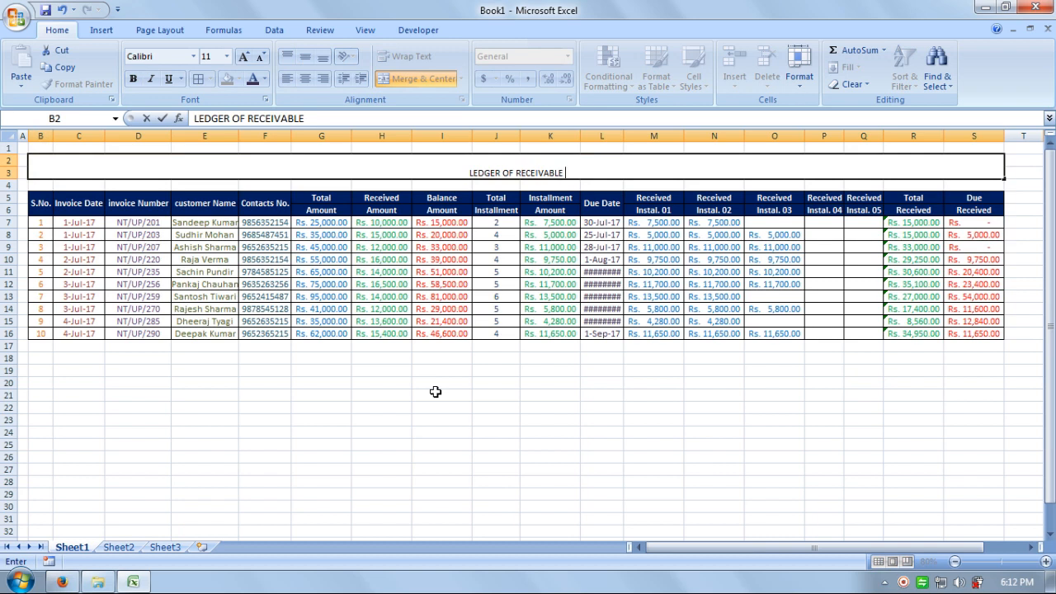
{"action": "type", "text": " ACCOUNTS"}
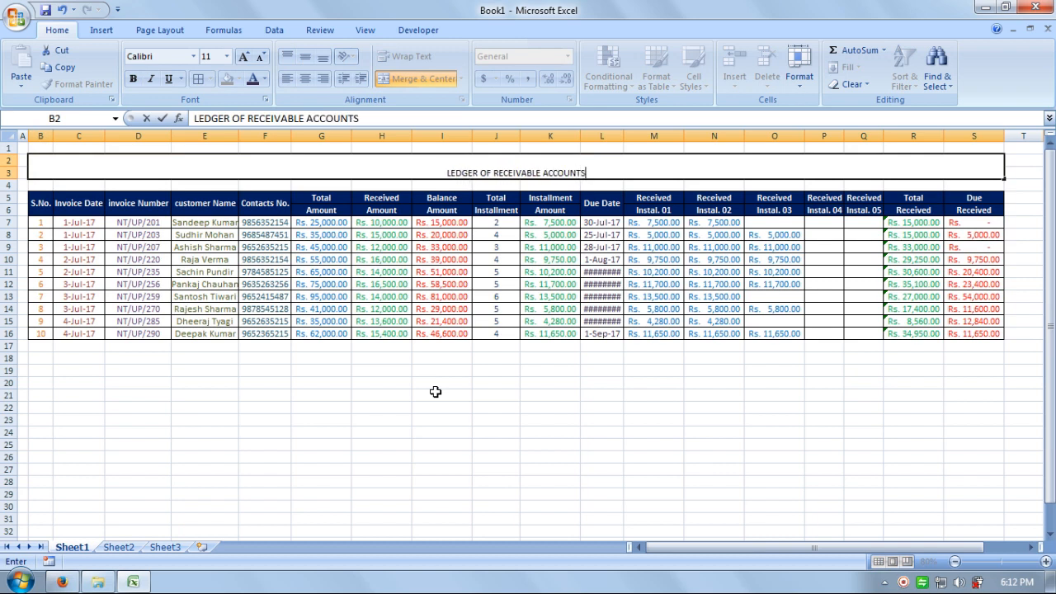
Step: Make the merged B2 title middle-aligned, bold and 28 pt
{"action": "left_click", "coordinate": [454, 428]}
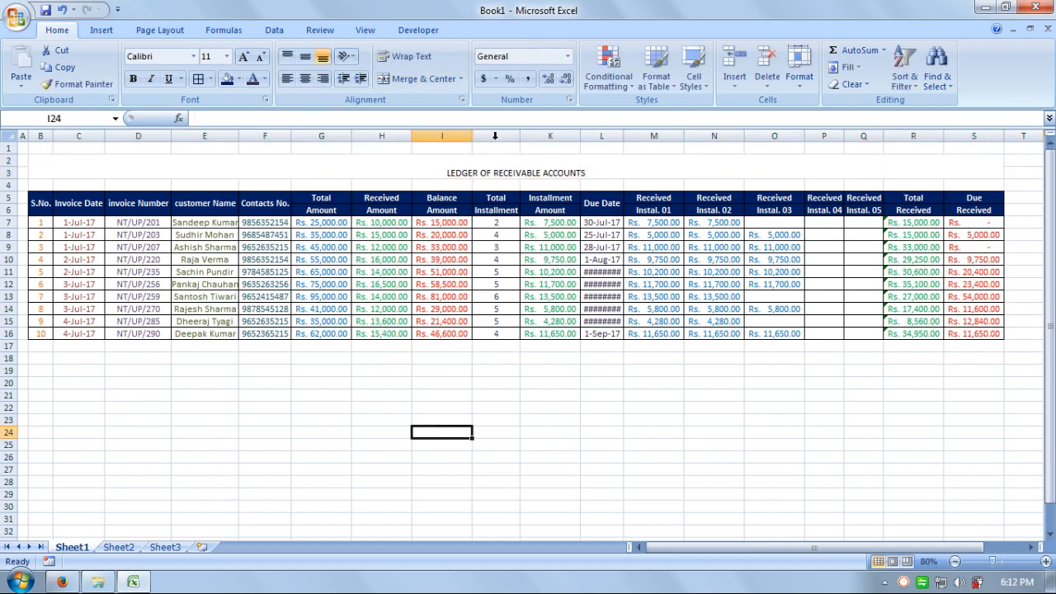
{"action": "left_click", "coordinate": [504, 174]}
{"action": "left_click", "coordinate": [306, 55]}
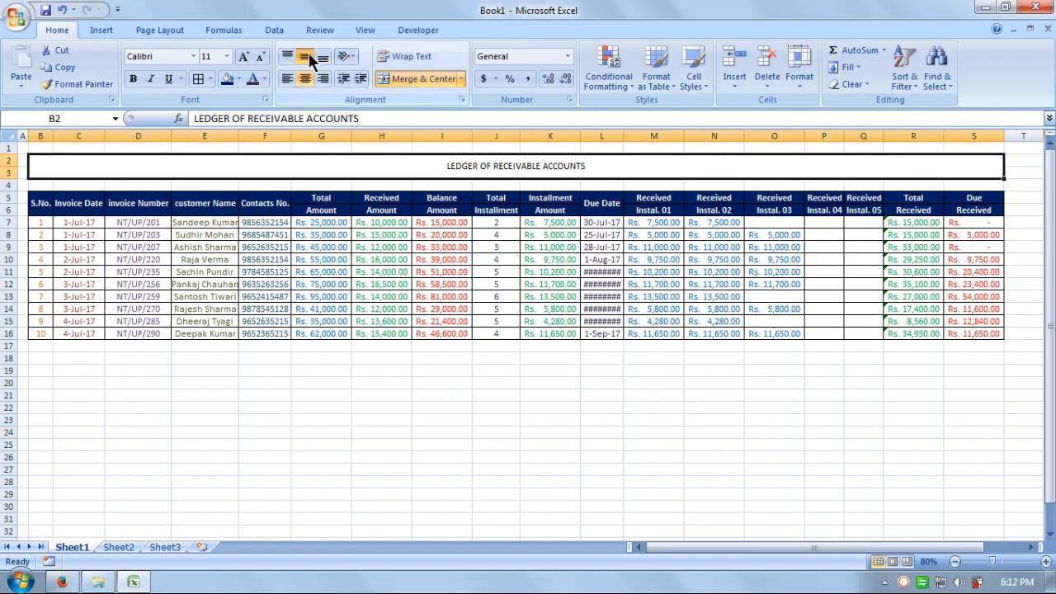
{"action": "left_click", "coordinate": [244, 58]}
{"action": "left_click", "coordinate": [245, 58]}
{"action": "left_click", "coordinate": [244, 57]}
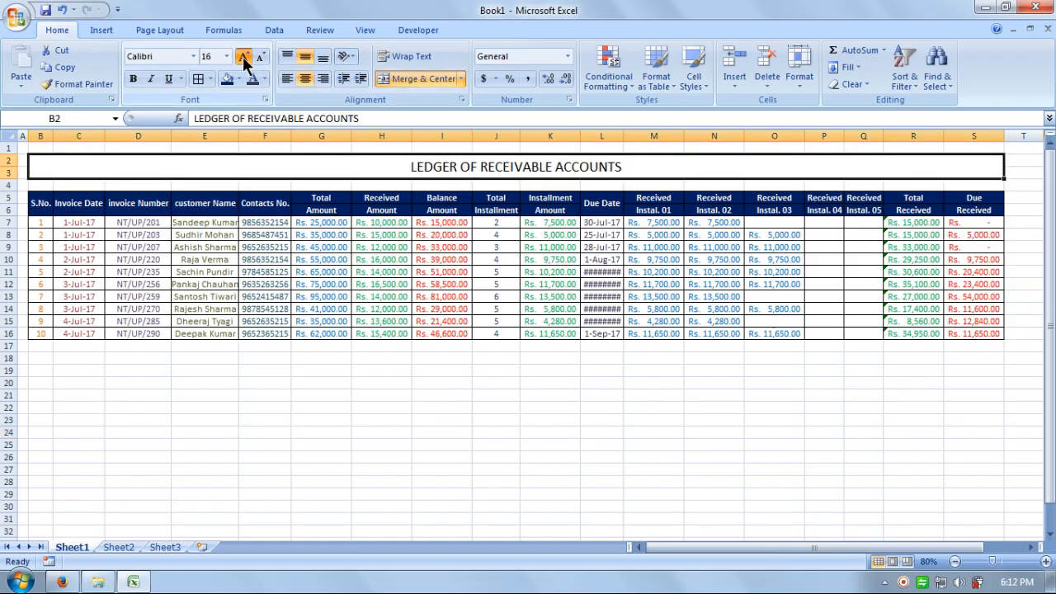
{"action": "left_click", "coordinate": [244, 58]}
{"action": "left_click", "coordinate": [244, 57]}
{"action": "left_click", "coordinate": [244, 57]}
{"action": "left_click", "coordinate": [244, 58]}
{"action": "left_click", "coordinate": [244, 58]}
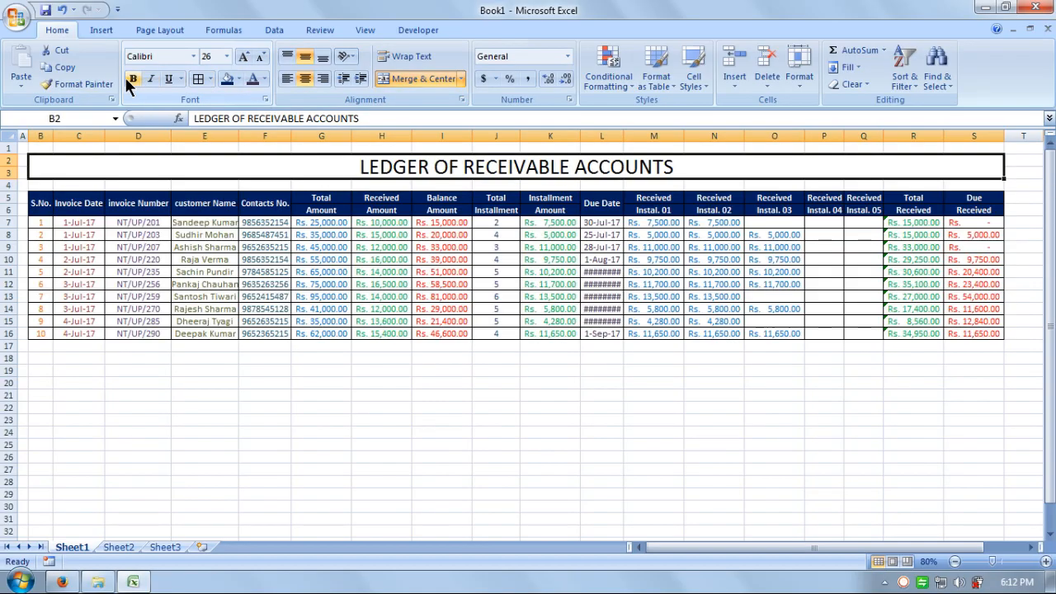
{"action": "left_click", "coordinate": [132, 79]}
{"action": "left_click", "coordinate": [244, 58]}
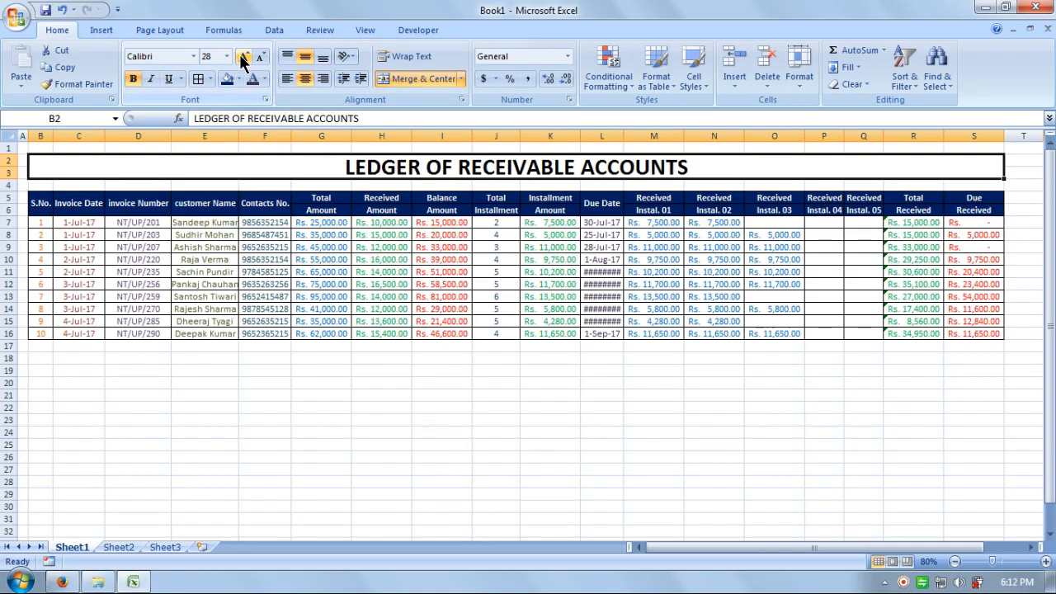
Step: Give the title banner a red fill and yellow lettering
{"action": "left_click", "coordinate": [239, 79]}
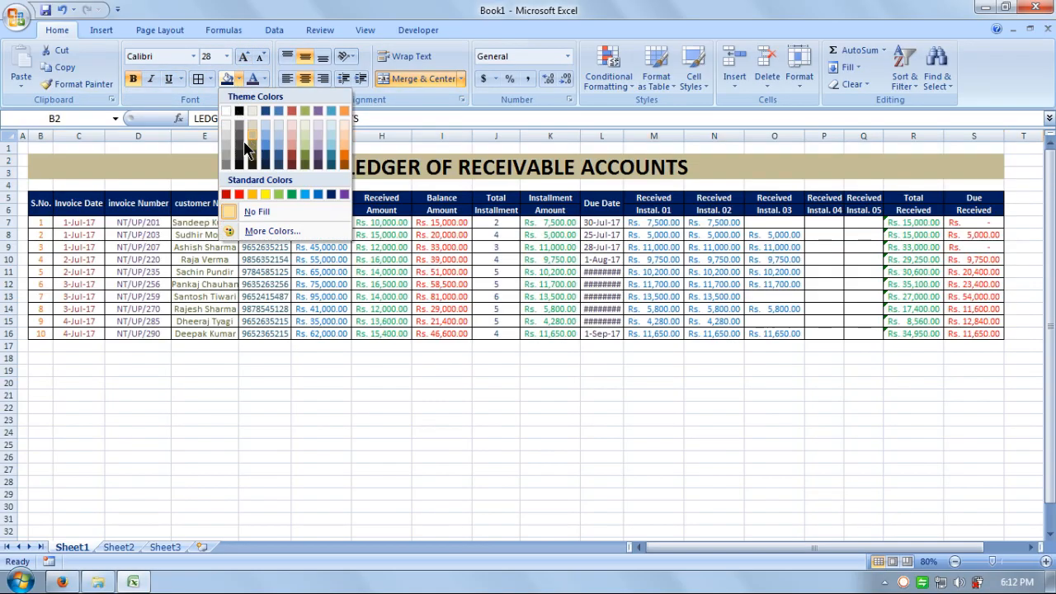
{"action": "left_click", "coordinate": [228, 194]}
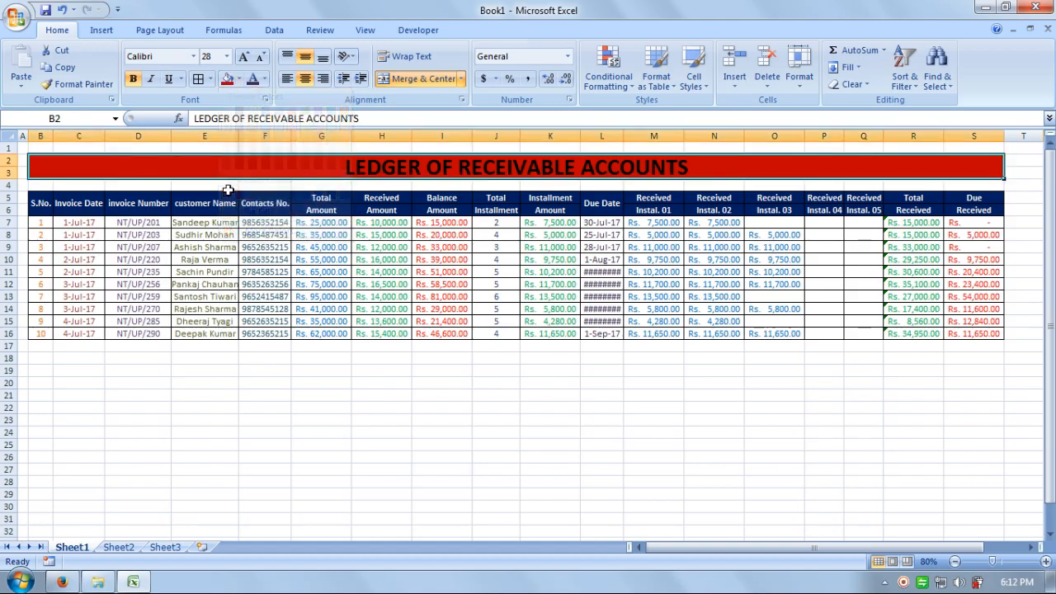
{"action": "left_click", "coordinate": [238, 79]}
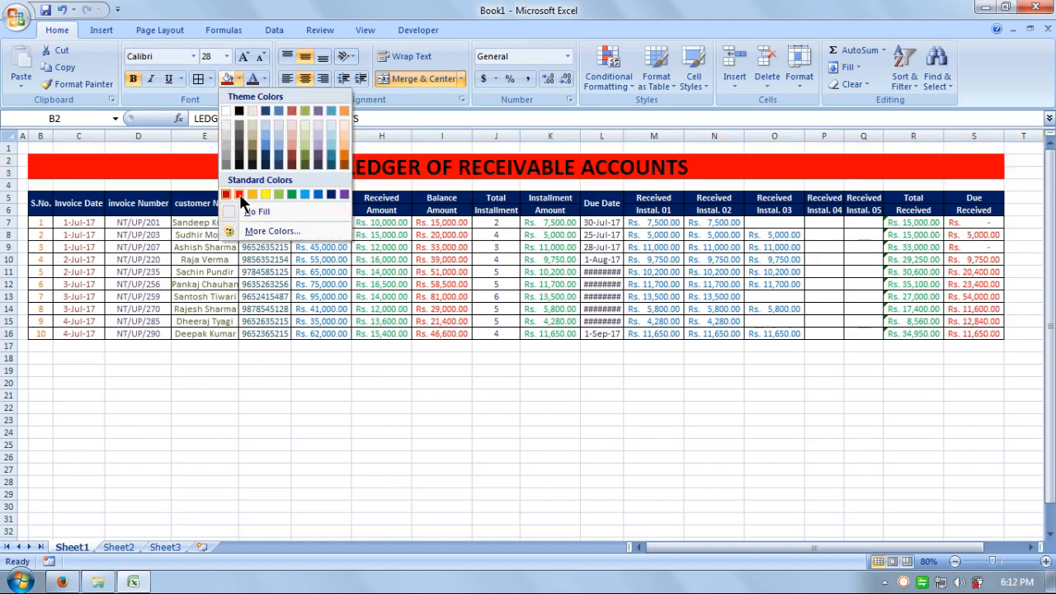
{"action": "left_click", "coordinate": [226, 195]}
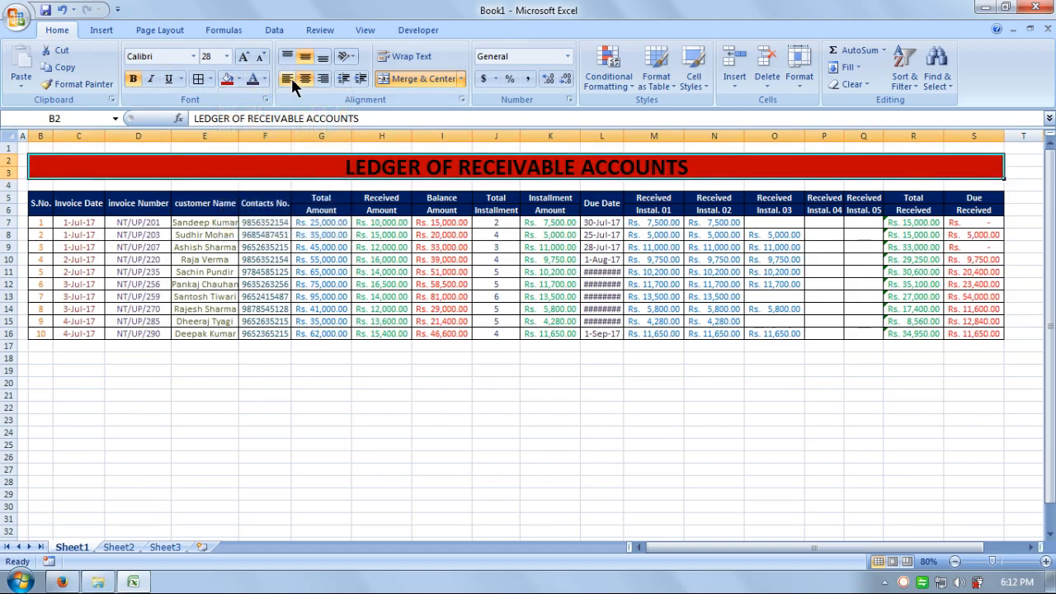
{"action": "left_click", "coordinate": [264, 79]}
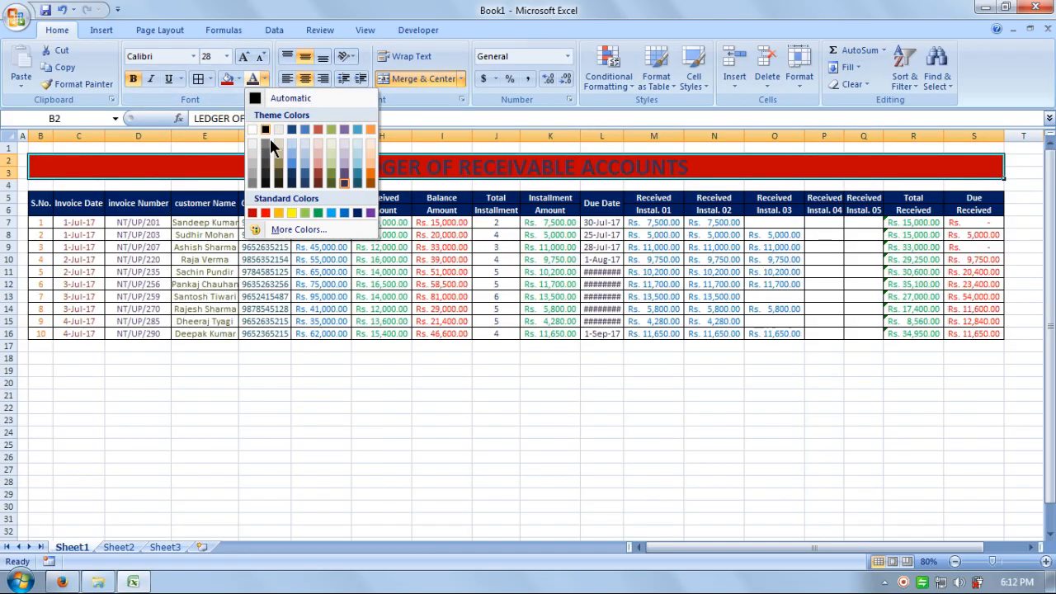
{"action": "left_click", "coordinate": [293, 213]}
{"action": "left_click", "coordinate": [566, 443]}
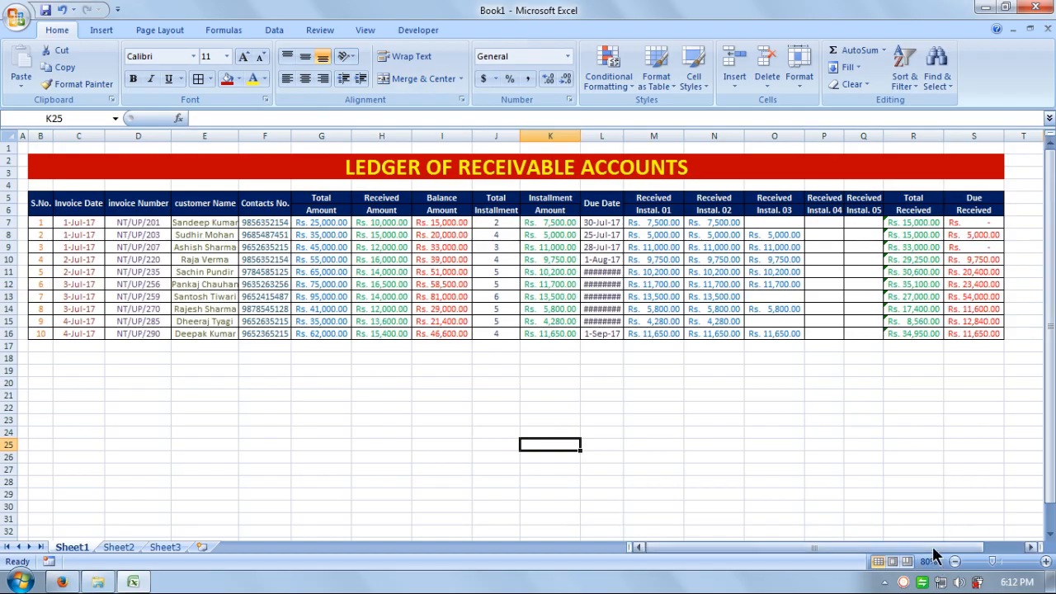
Step: Narrow the empty column T back down
{"action": "left_click_drag", "start_coordinate": [939, 548], "coordinate": [1016, 539]}
{"action": "left_click_drag", "start_coordinate": [1008, 137], "coordinate": [985, 145]}
{"action": "left_click", "coordinate": [958, 407]}
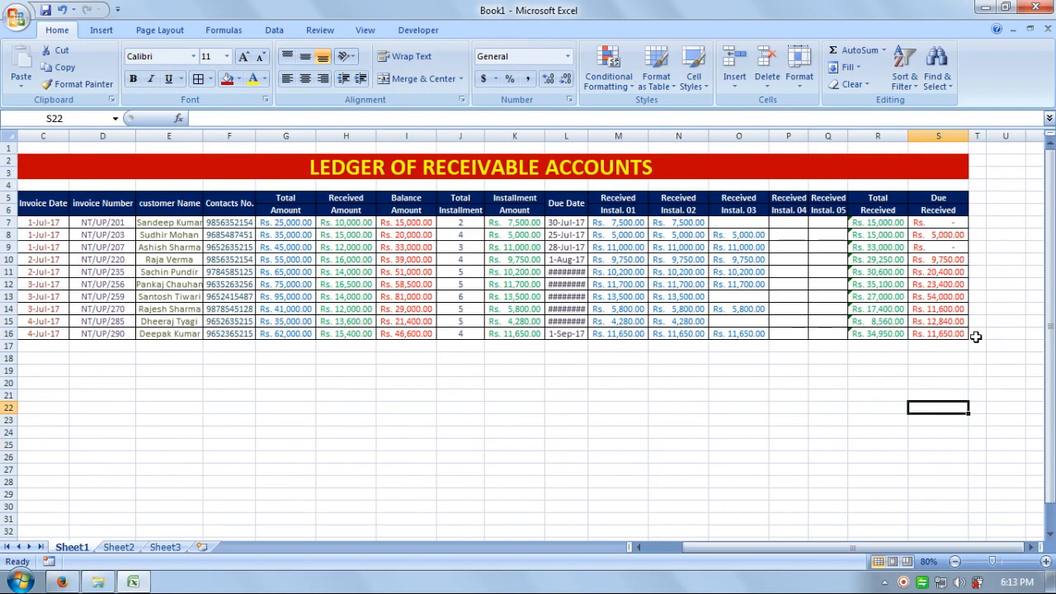
{"action": "left_click_drag", "start_coordinate": [973, 335], "coordinate": [21, 222]}
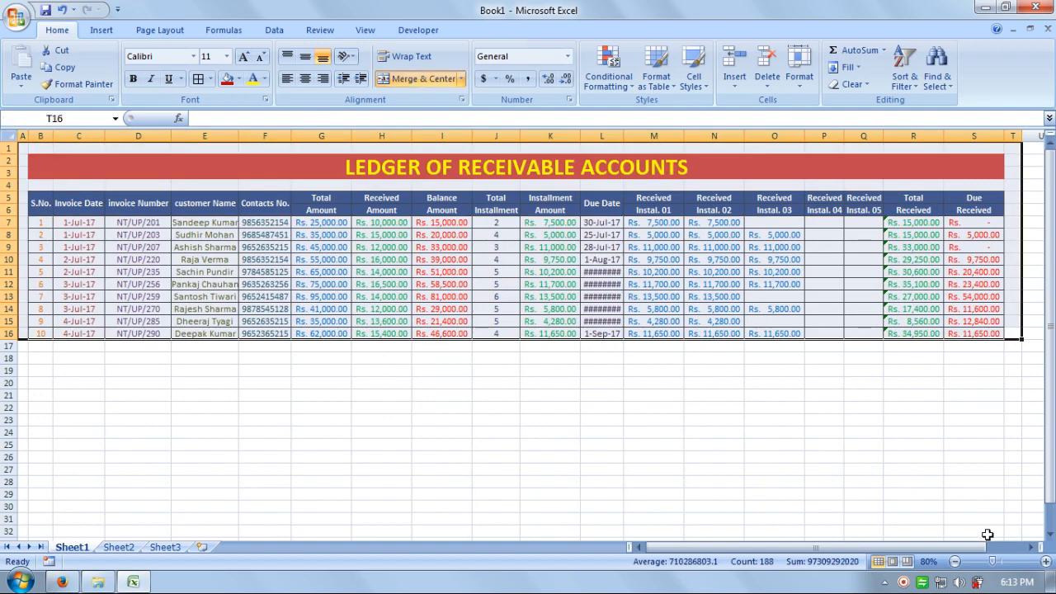
{"action": "left_click", "coordinate": [982, 530]}
{"action": "left_click_drag", "start_coordinate": [1024, 137], "coordinate": [1017, 138]}
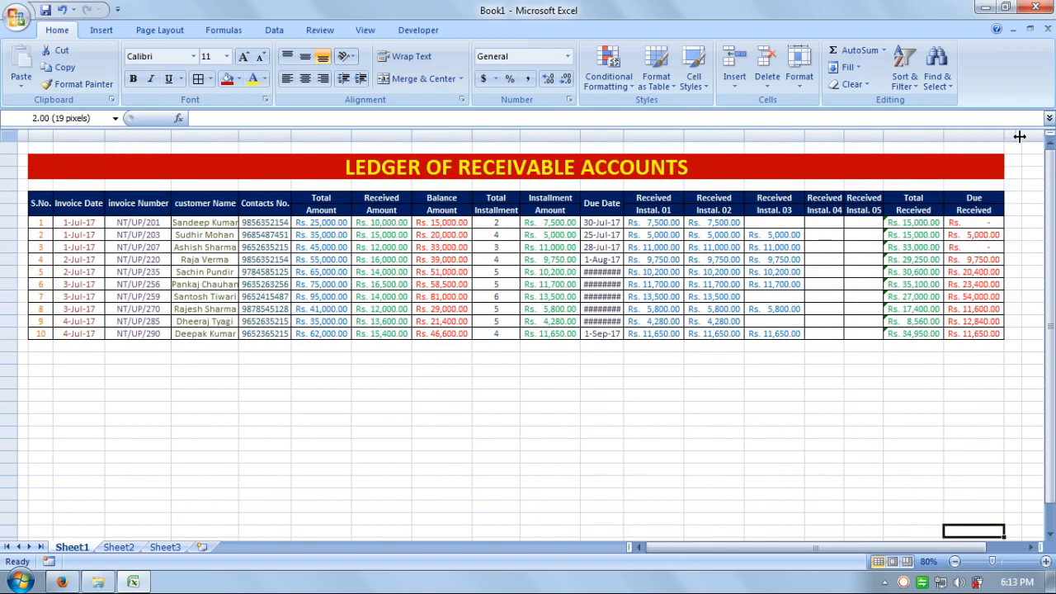
Step: Zoom to the A1:T16 ledger, then return to 100% and inspect I13 and the invoice numbers
{"action": "left_click_drag", "start_coordinate": [1012, 334], "coordinate": [163, 51]}
{"action": "left_click", "coordinate": [370, 30]}
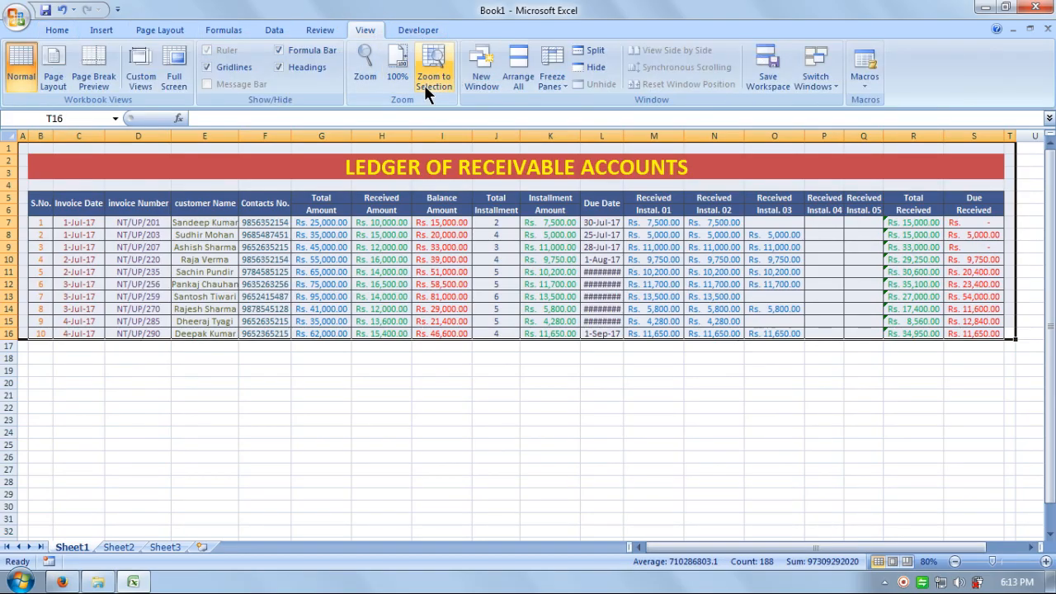
{"action": "left_click", "coordinate": [433, 66]}
{"action": "left_click", "coordinate": [474, 382]}
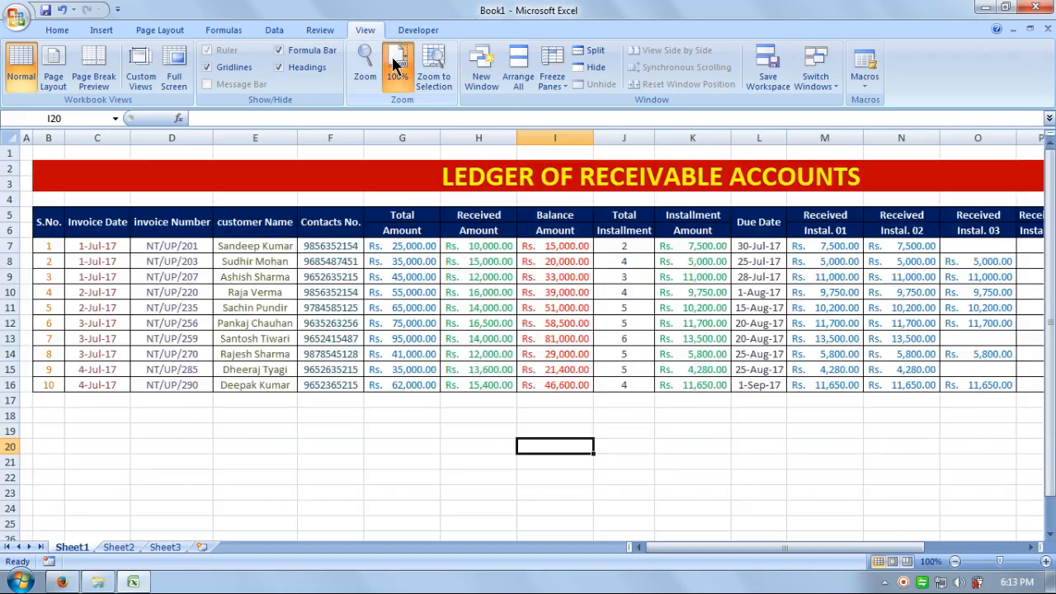
{"action": "left_click", "coordinate": [396, 66]}
{"action": "left_click", "coordinate": [530, 337]}
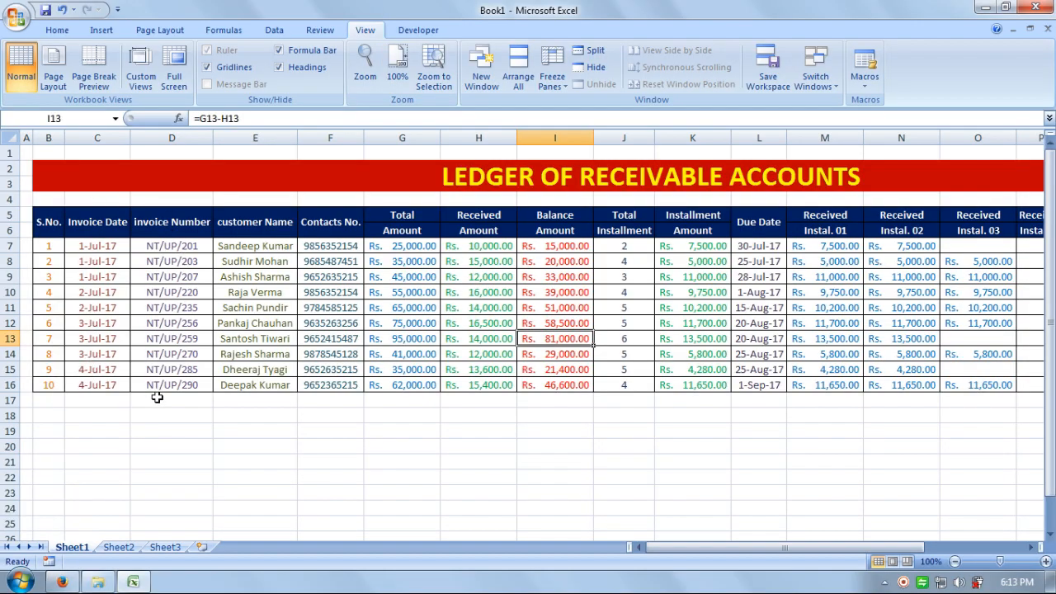
{"action": "left_click", "coordinate": [186, 245]}
{"action": "left_click", "coordinate": [185, 262]}
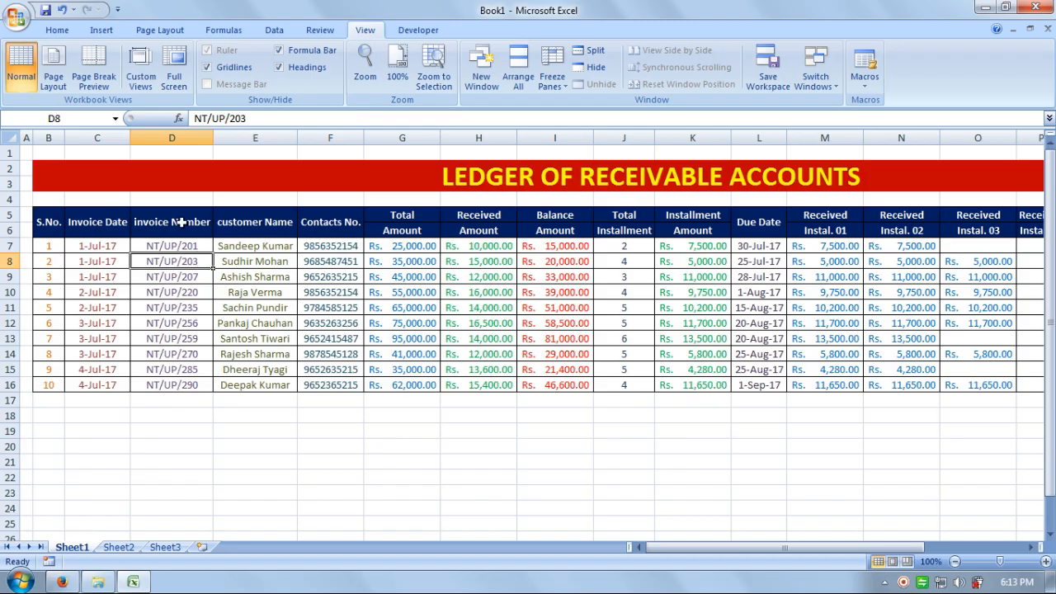
Step: Change the E5 header's lowercase c to C so it reads 'Customer Name'
{"action": "left_click", "coordinate": [219, 212]}
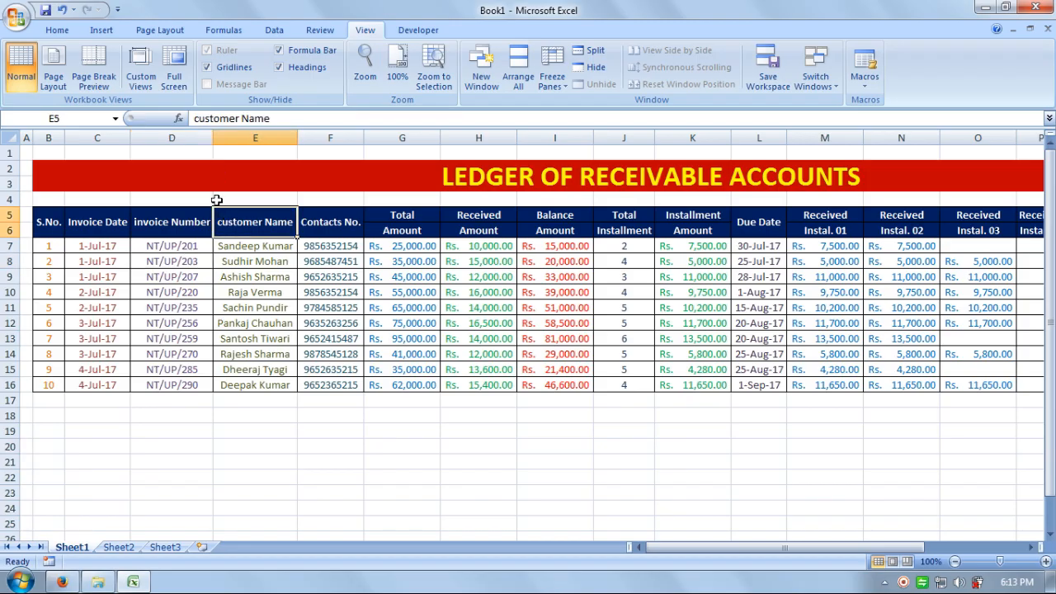
{"action": "left_click", "coordinate": [195, 118]}
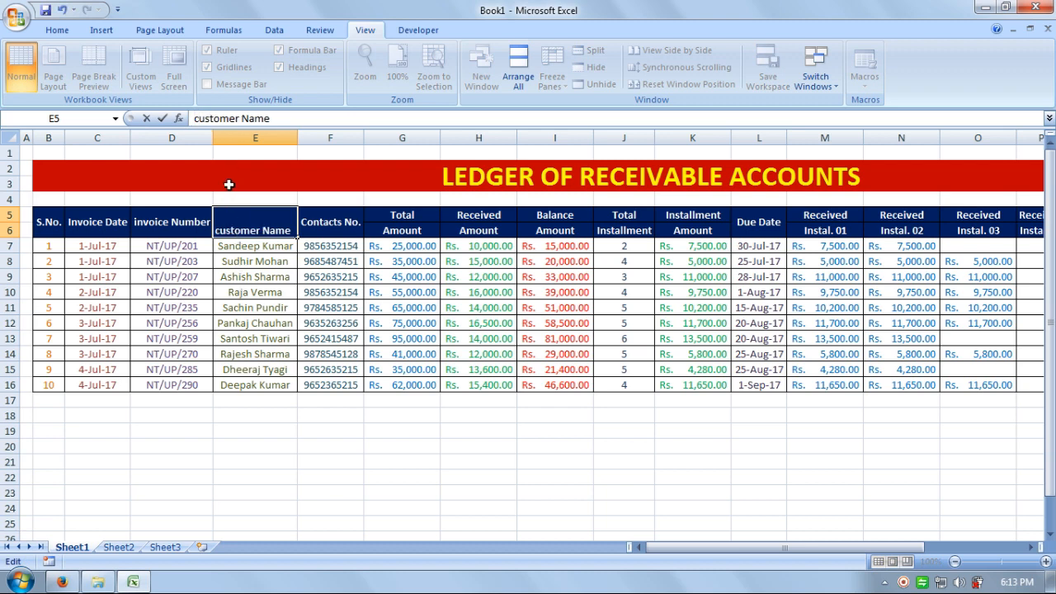
{"action": "key", "text": "Delete"}
{"action": "type", "text": "C"}
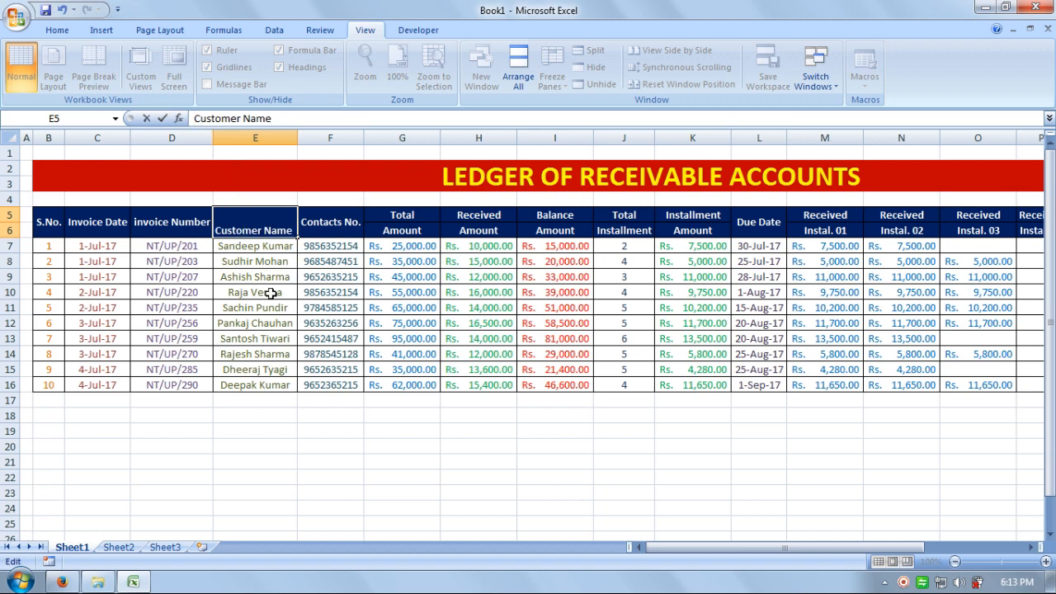
{"action": "left_click", "coordinate": [274, 303]}
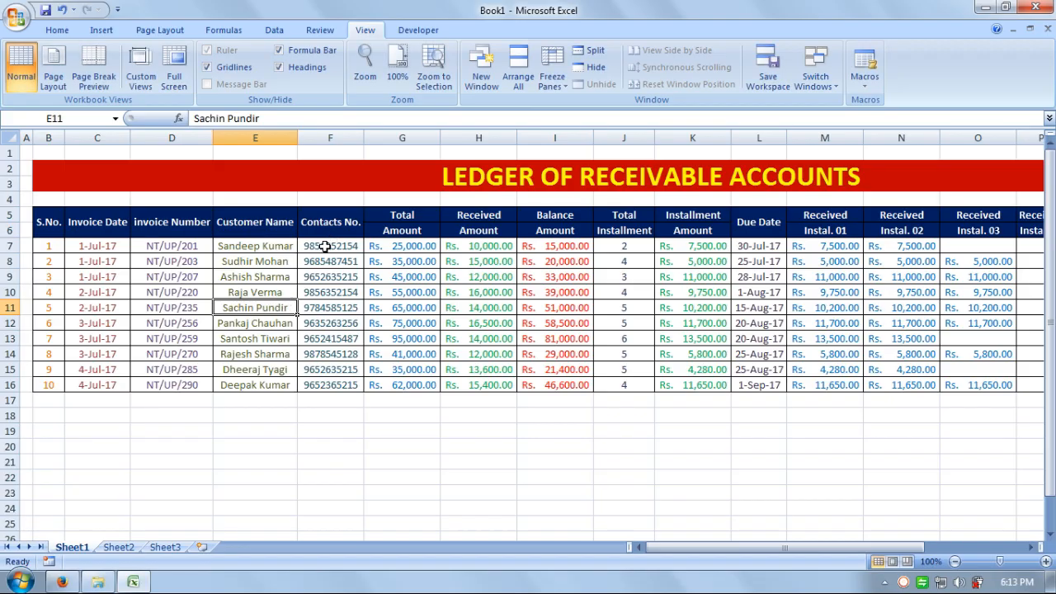
Step: Review invoice numbers NT/UP/207 to NT/UP/256 and the G7 and H7 amounts
{"action": "left_click", "coordinate": [190, 275]}
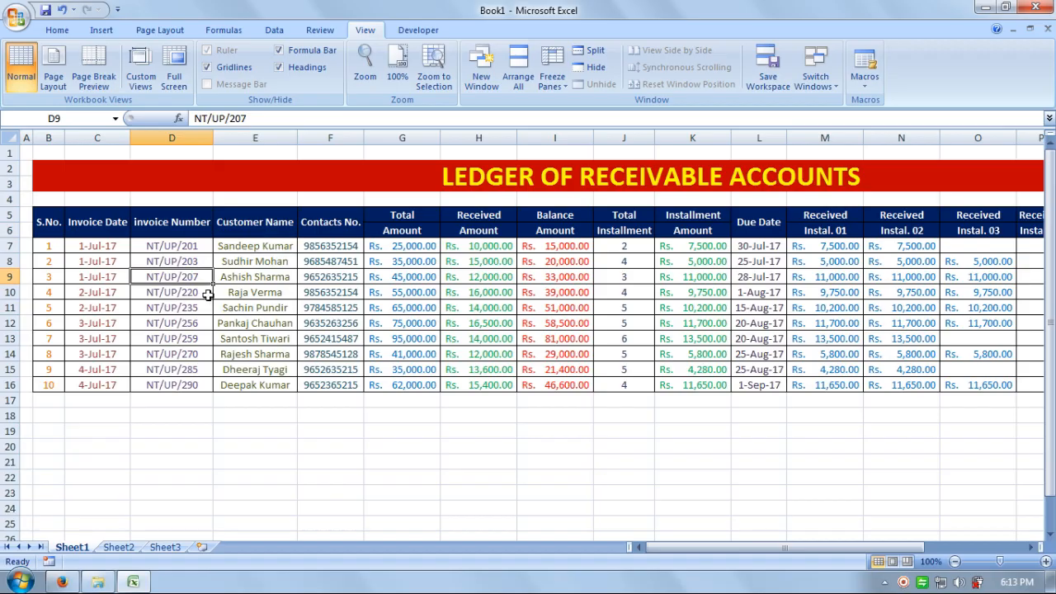
{"action": "left_click", "coordinate": [203, 295]}
{"action": "left_click", "coordinate": [202, 308]}
{"action": "left_click", "coordinate": [196, 327]}
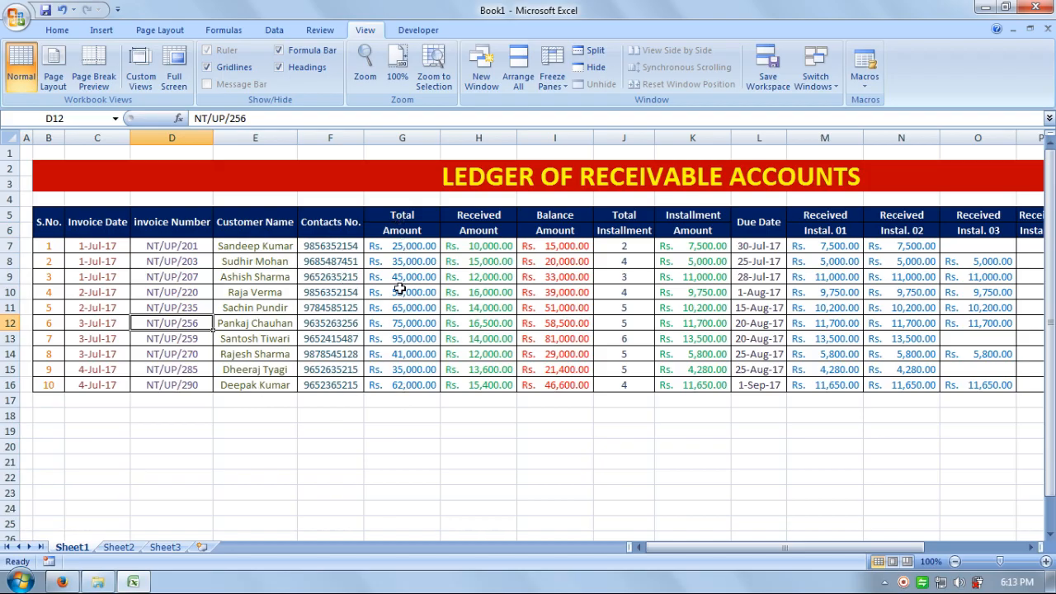
{"action": "left_click", "coordinate": [387, 248]}
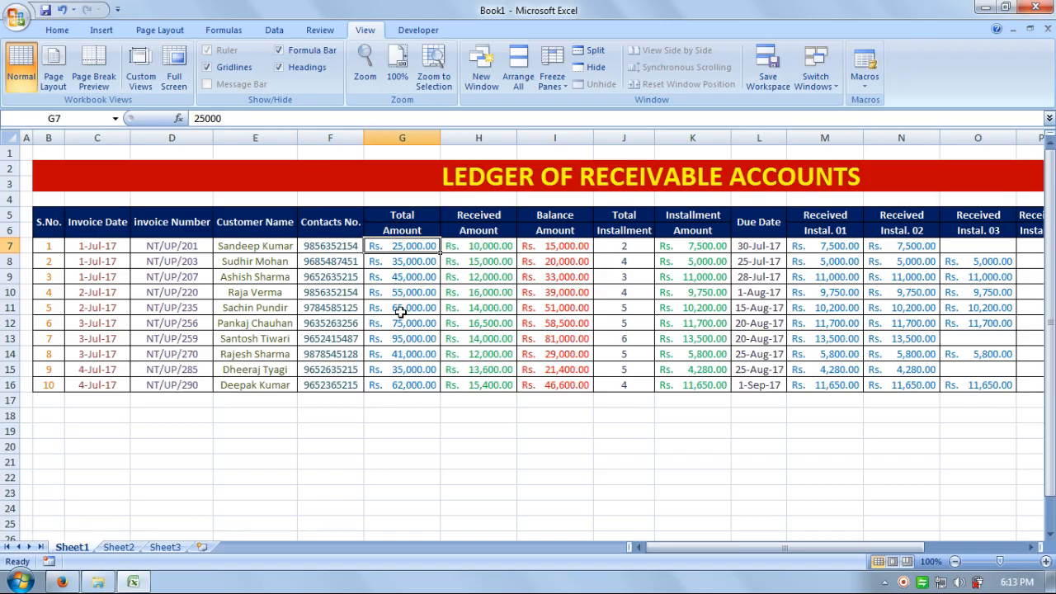
{"action": "left_click", "coordinate": [482, 251]}
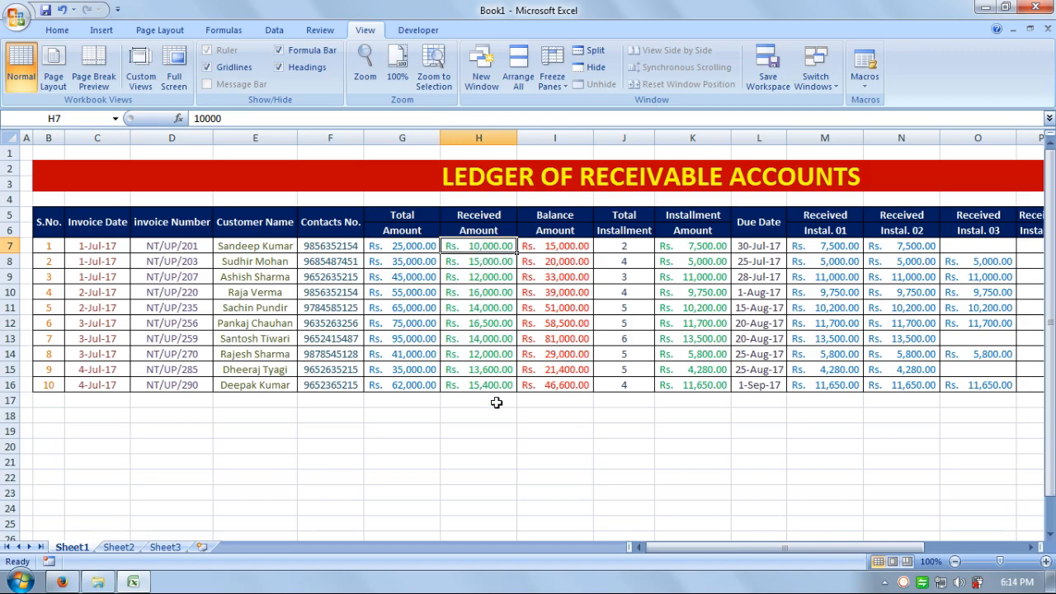
Step: Zoom the sheet to 140% and inspect the first record's values from G7 to L7
{"action": "left_click", "coordinate": [1045, 561]}
{"action": "left_click", "coordinate": [1046, 562]}
{"action": "left_click", "coordinate": [1046, 561]}
{"action": "left_click", "coordinate": [1045, 561]}
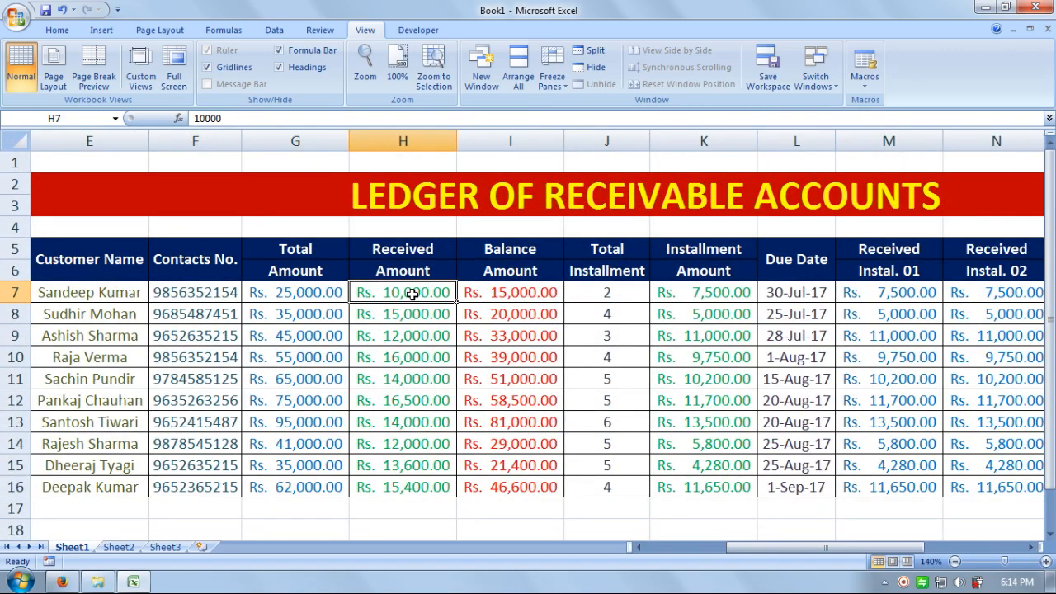
{"action": "left_click", "coordinate": [297, 292]}
{"action": "left_click", "coordinate": [413, 293]}
{"action": "left_click", "coordinate": [545, 297]}
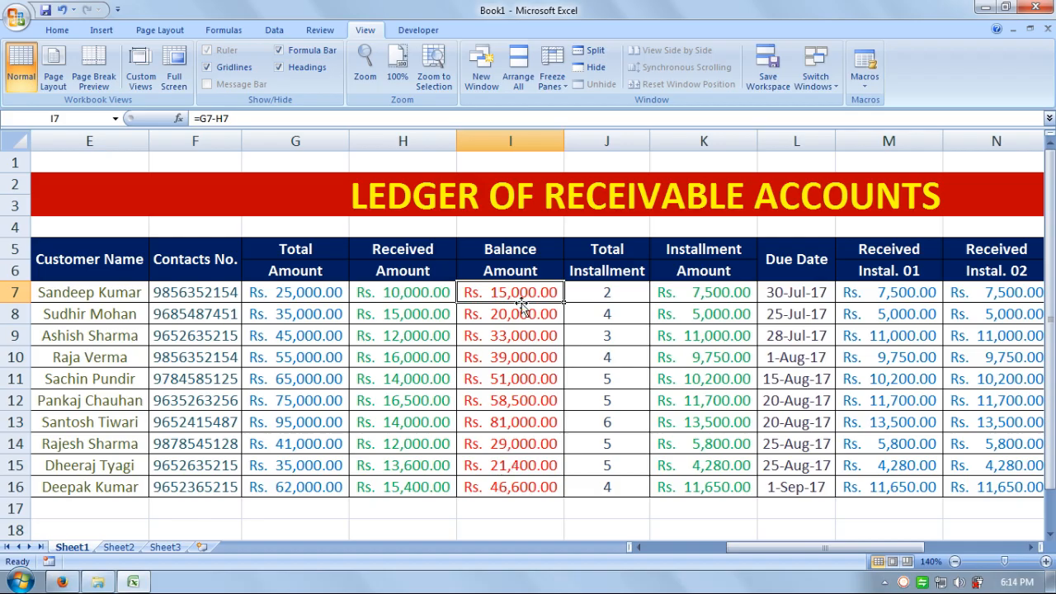
{"action": "left_click", "coordinate": [599, 298]}
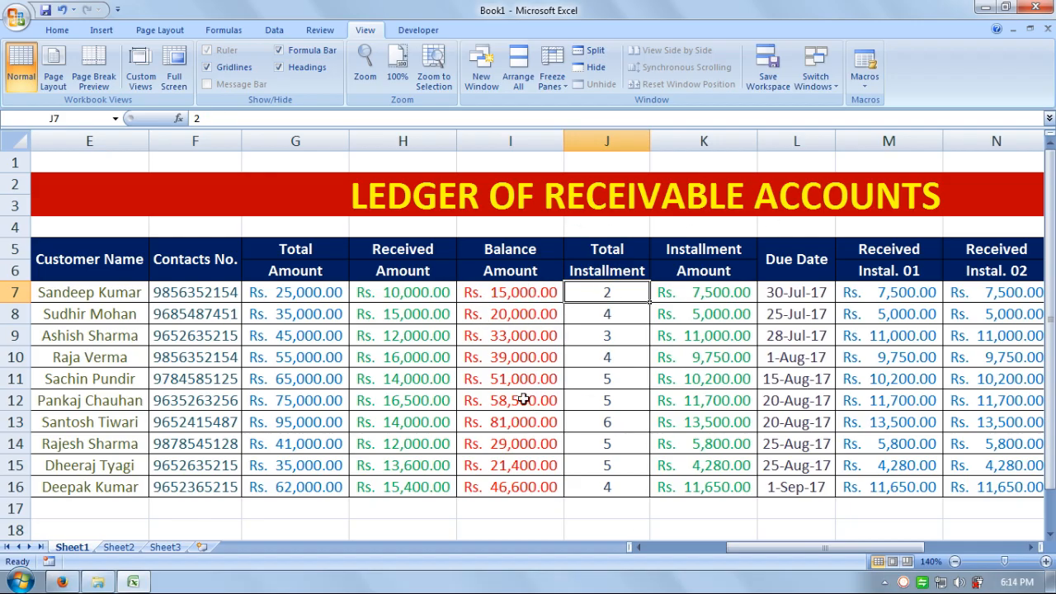
{"action": "left_click", "coordinate": [714, 294]}
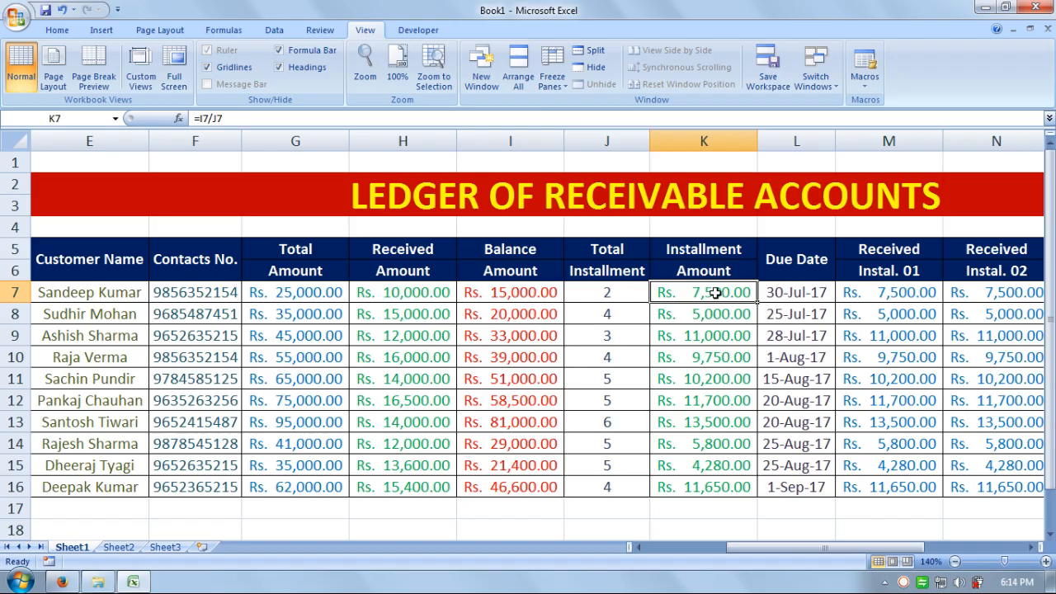
{"action": "left_click", "coordinate": [786, 292]}
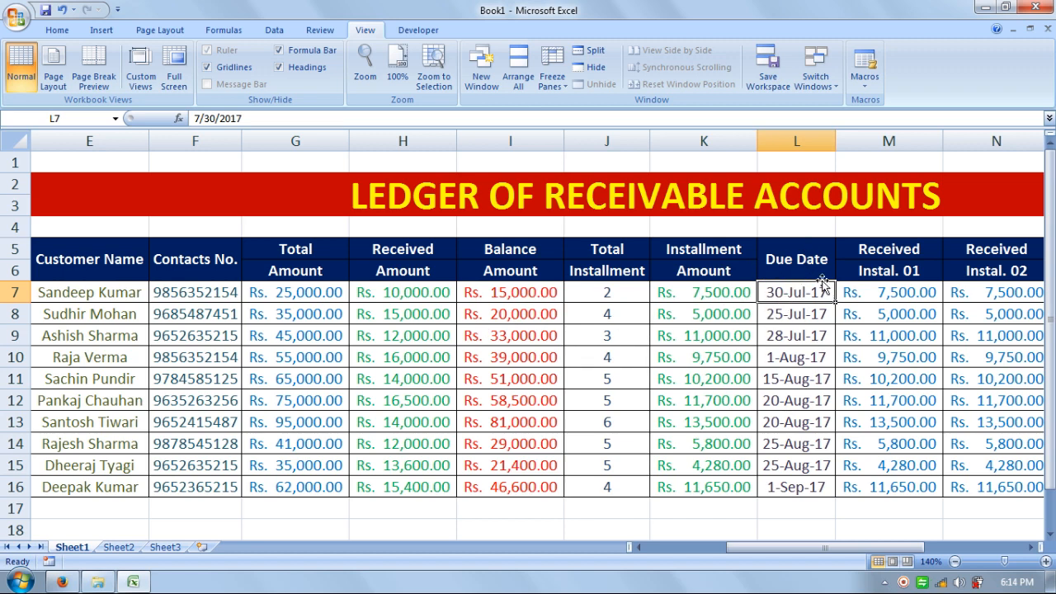
Step: Inspect the installments received in M7 and N7, Total Received in R7, and Due Received in S7
{"action": "left_click_drag", "start_coordinate": [769, 547], "coordinate": [606, 554]}
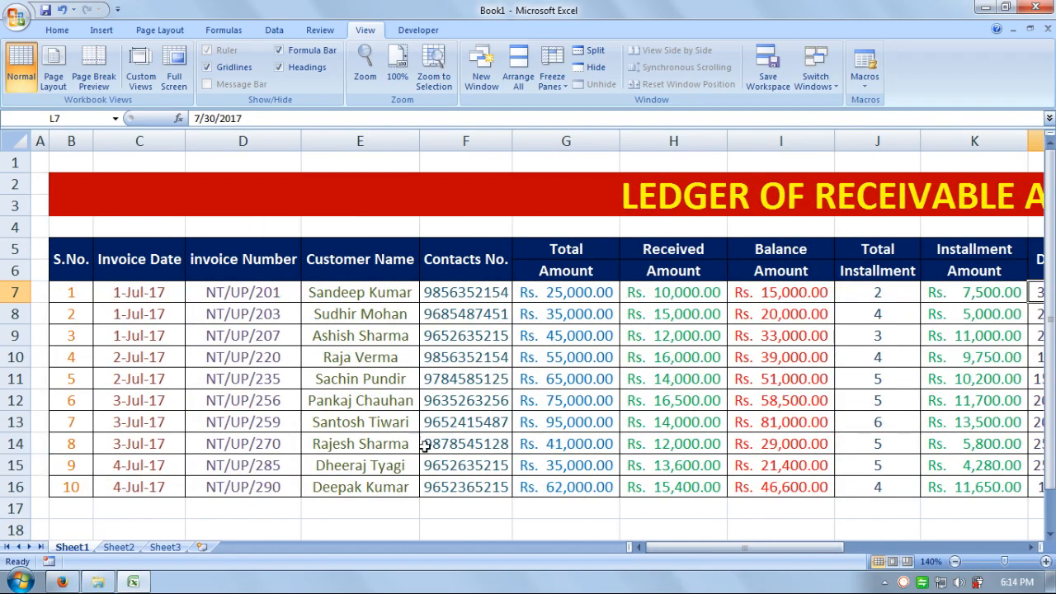
{"action": "left_click_drag", "start_coordinate": [834, 548], "coordinate": [917, 559]}
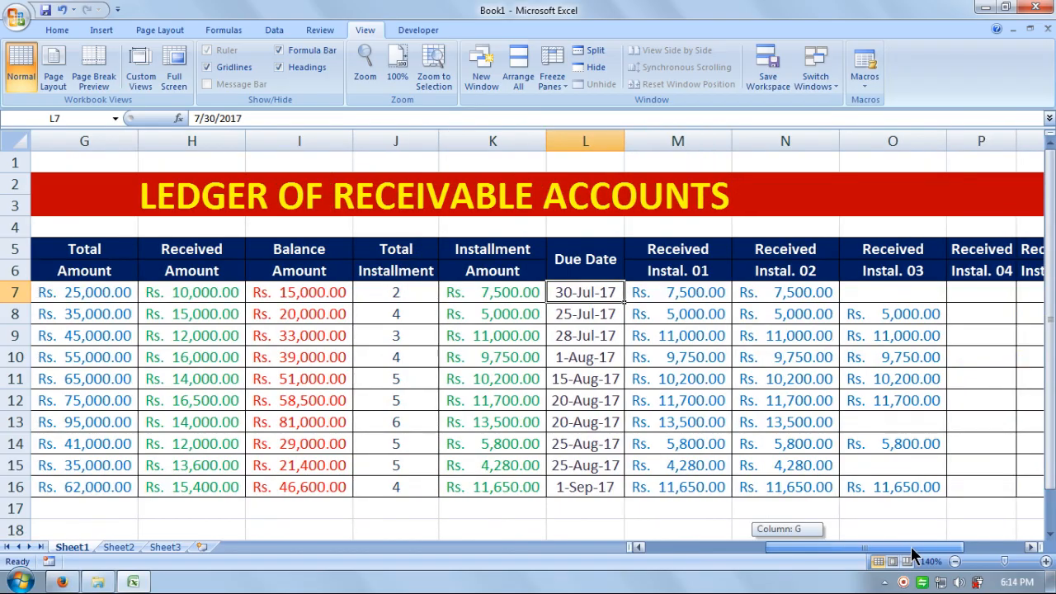
{"action": "left_click", "coordinate": [690, 295]}
{"action": "left_click", "coordinate": [779, 294]}
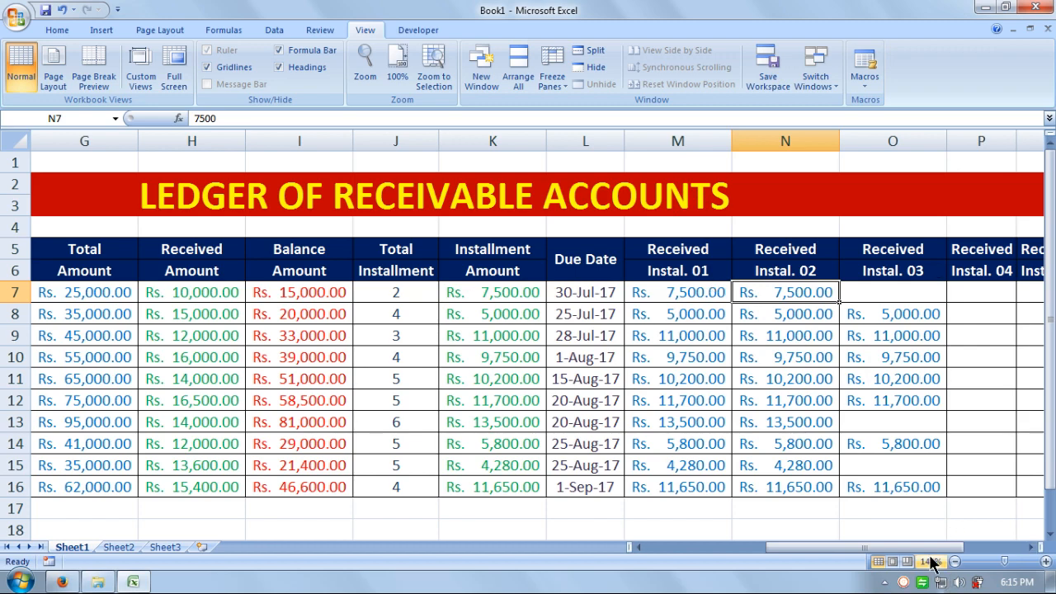
{"action": "left_click_drag", "start_coordinate": [916, 547], "coordinate": [967, 547]}
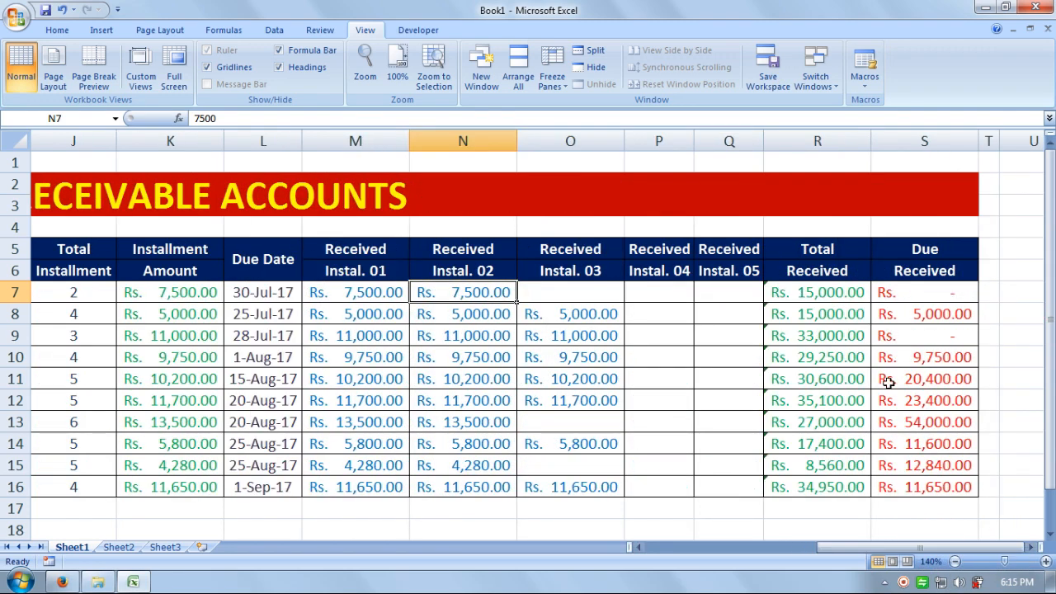
{"action": "left_click", "coordinate": [817, 296]}
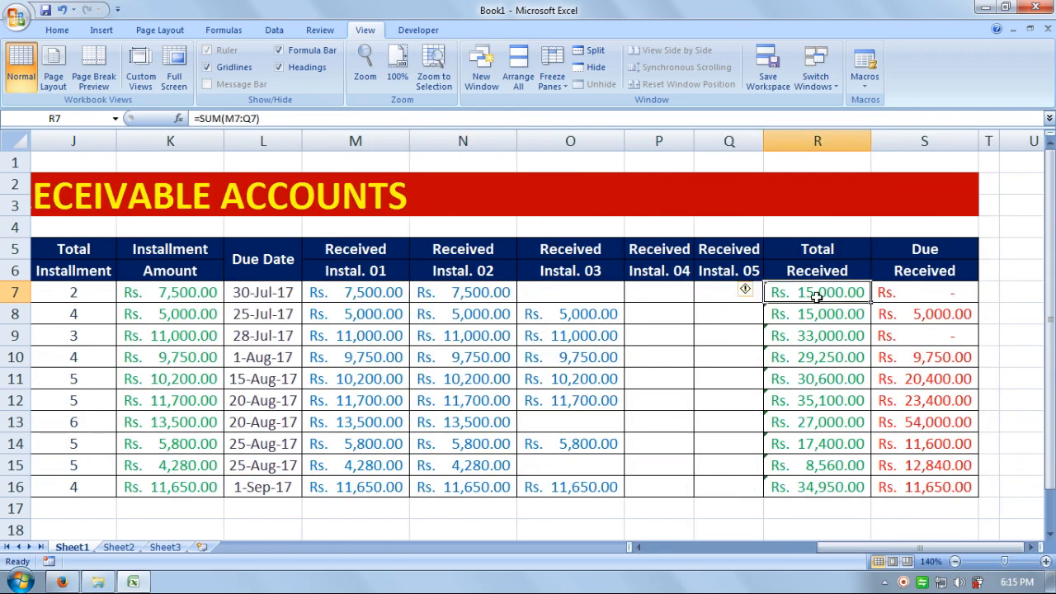
{"action": "left_click", "coordinate": [912, 295]}
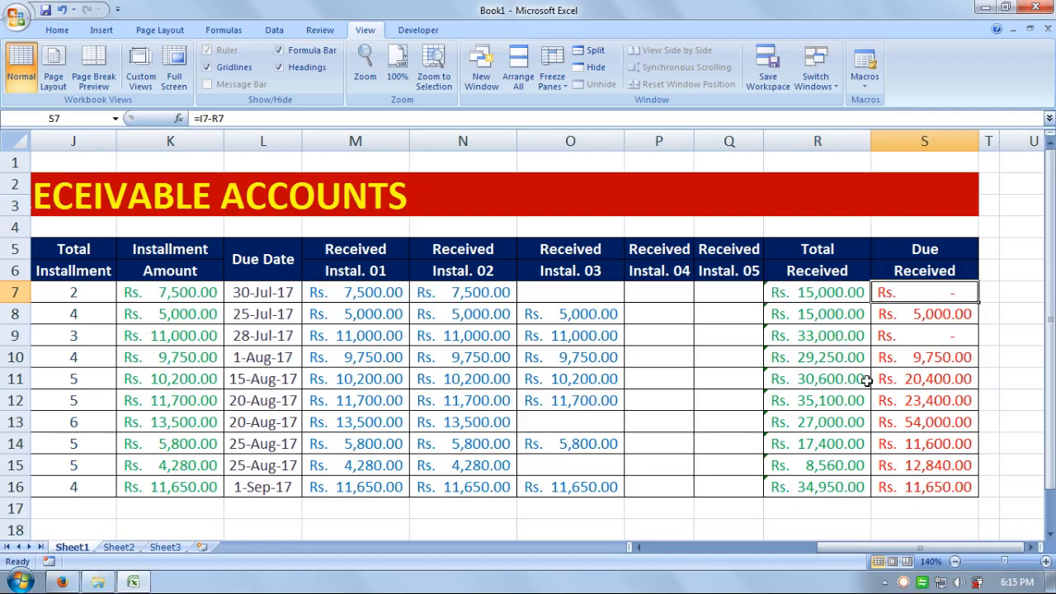